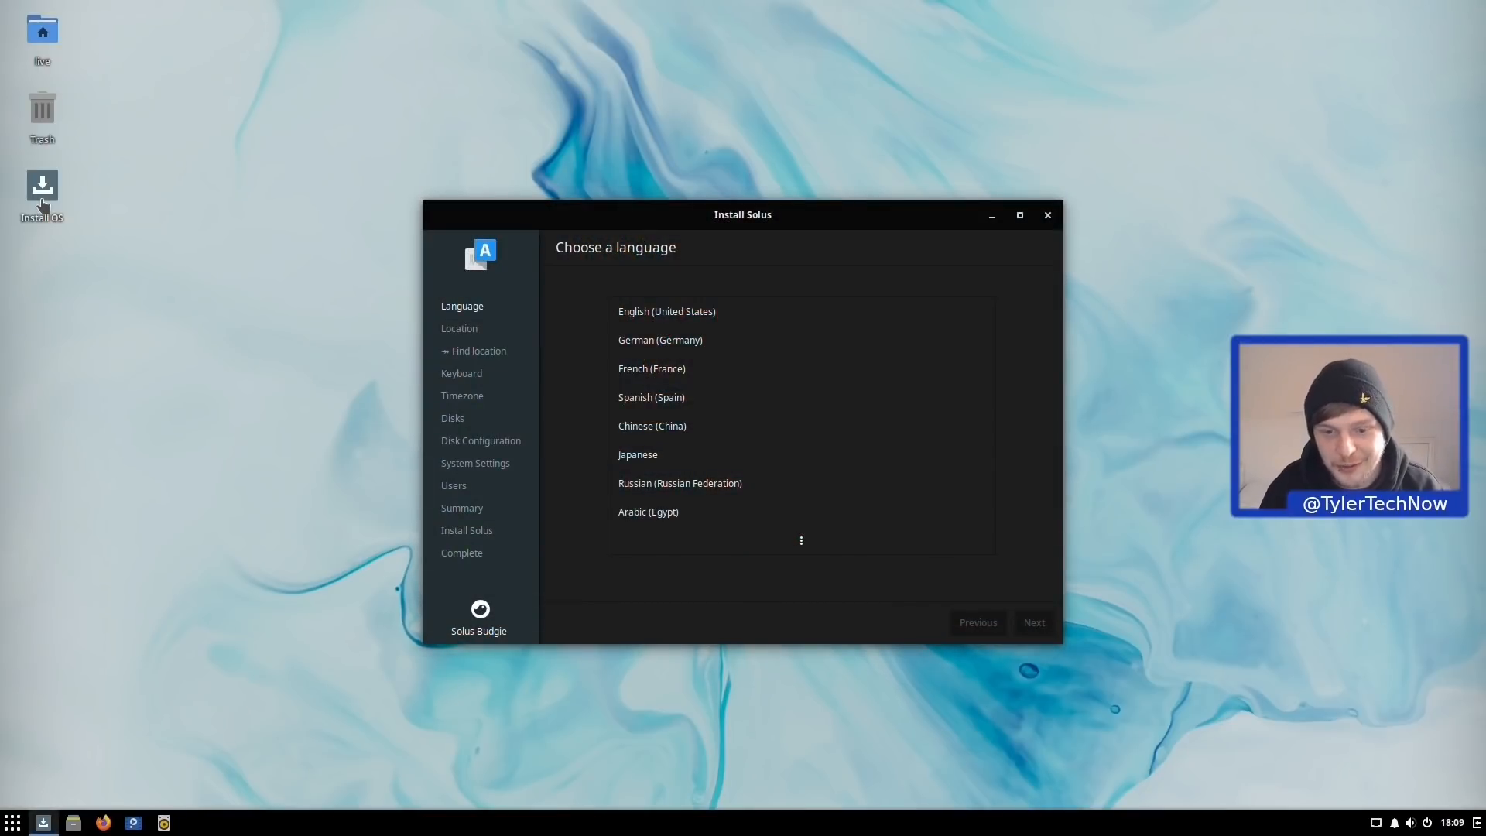
Step: Set the installation language to English (United Kingdom) from the full language list and proceed
click(801, 542)
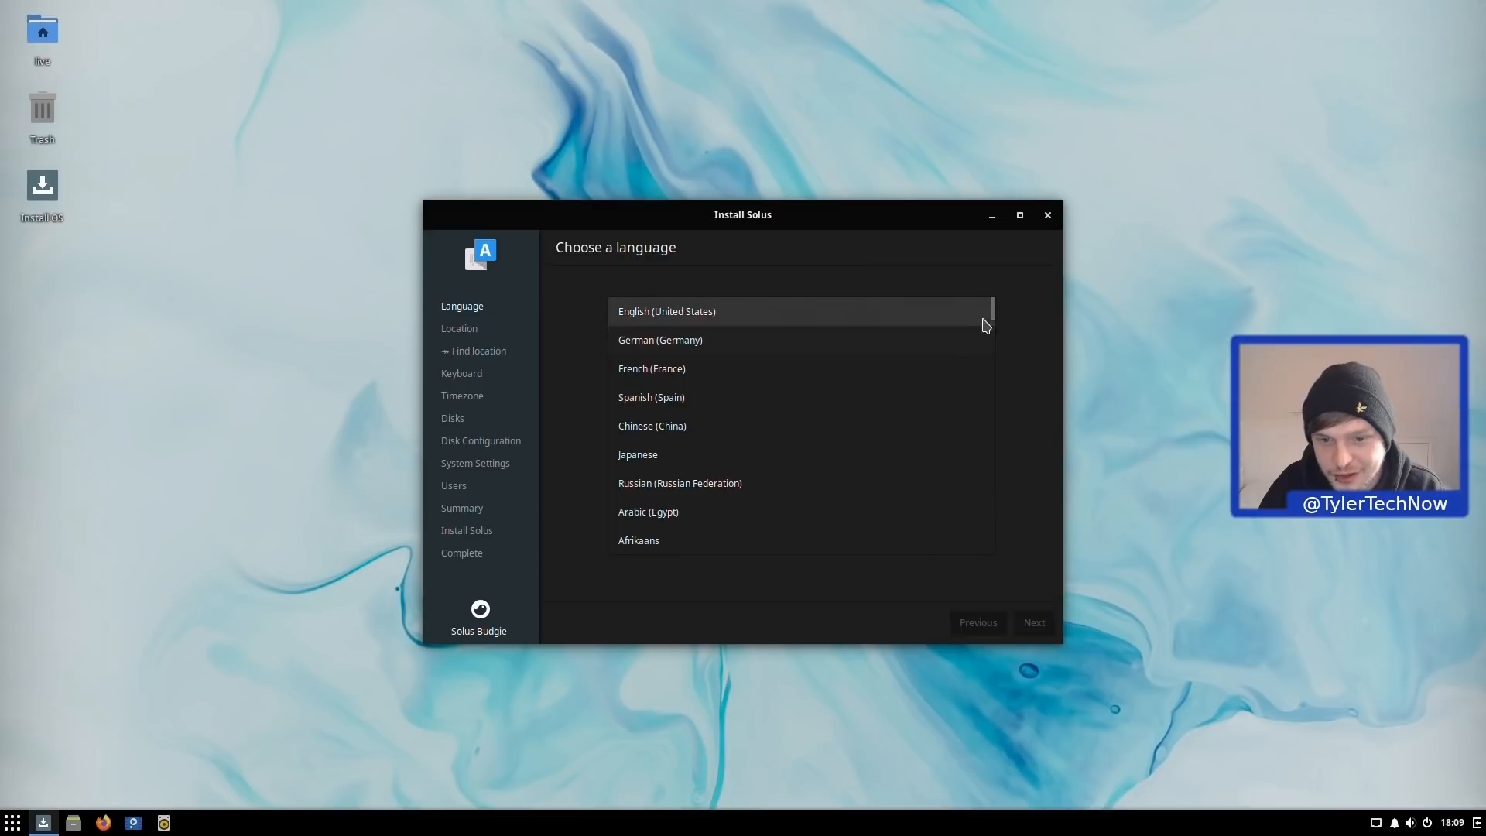
scroll(818, 384, down, 3)
click(684, 424)
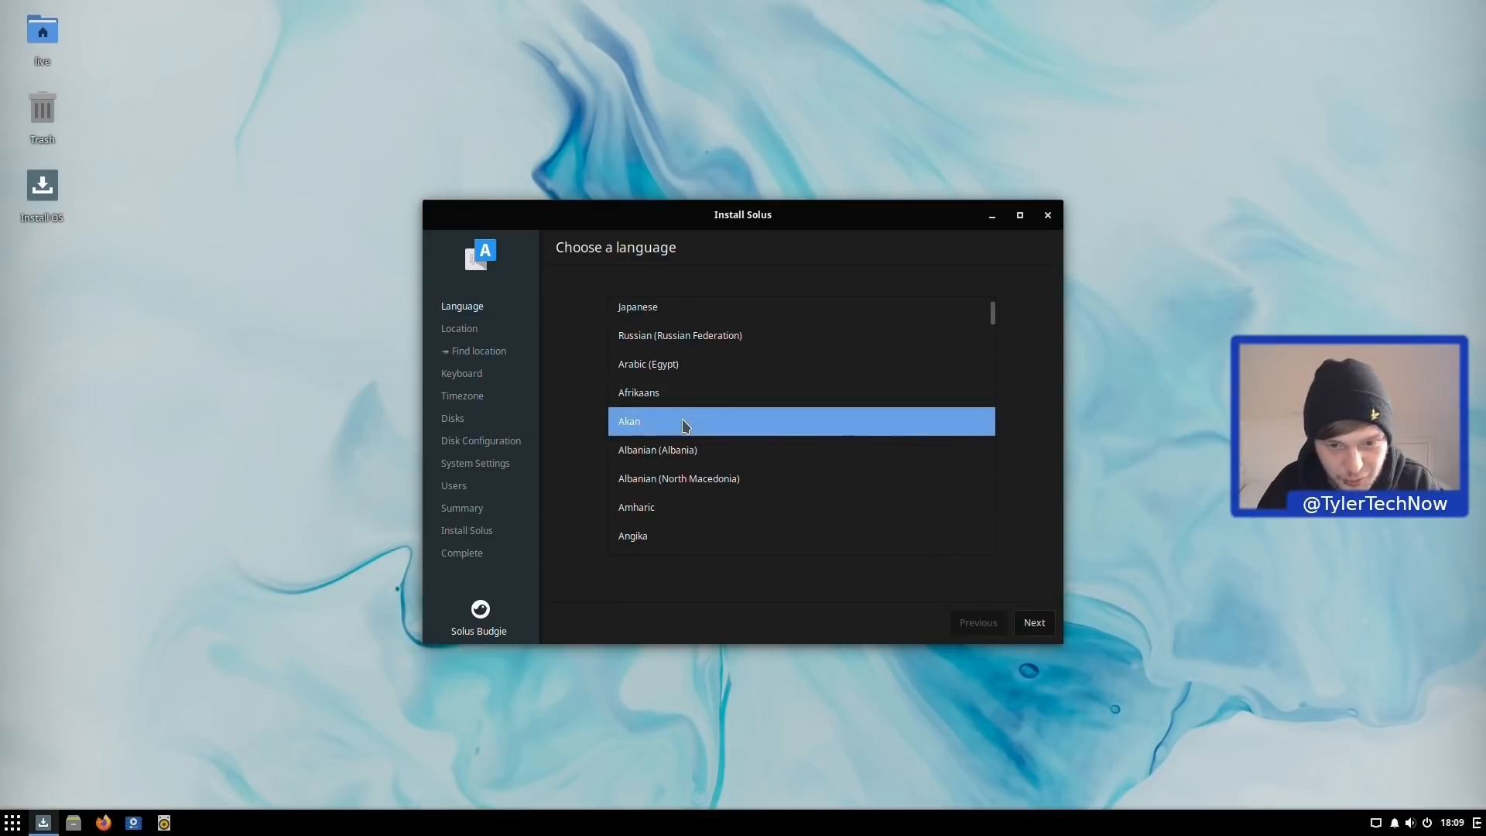
scroll(685, 424, down, 10)
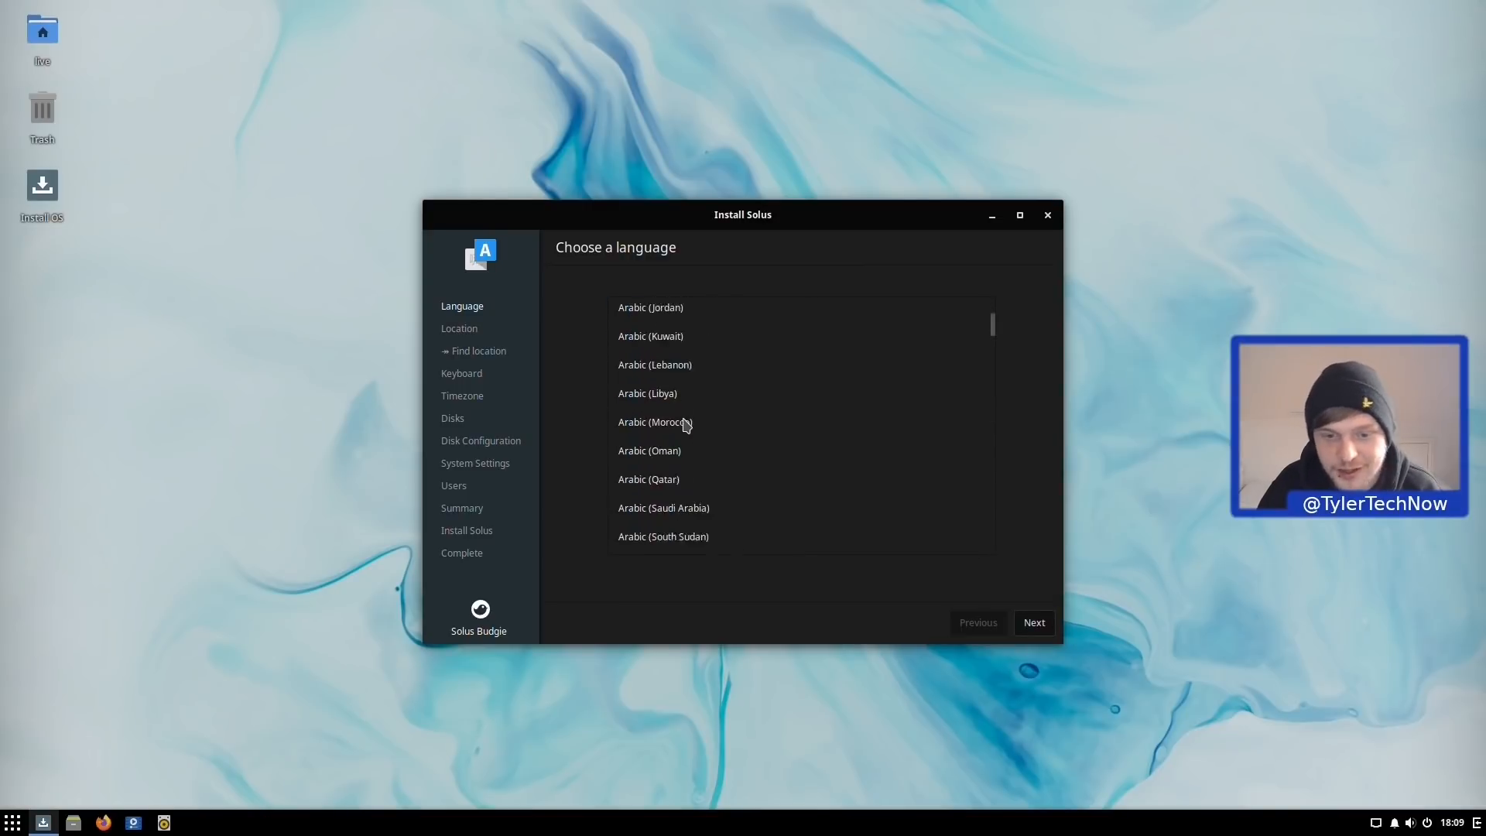
scroll(685, 424, down, 10)
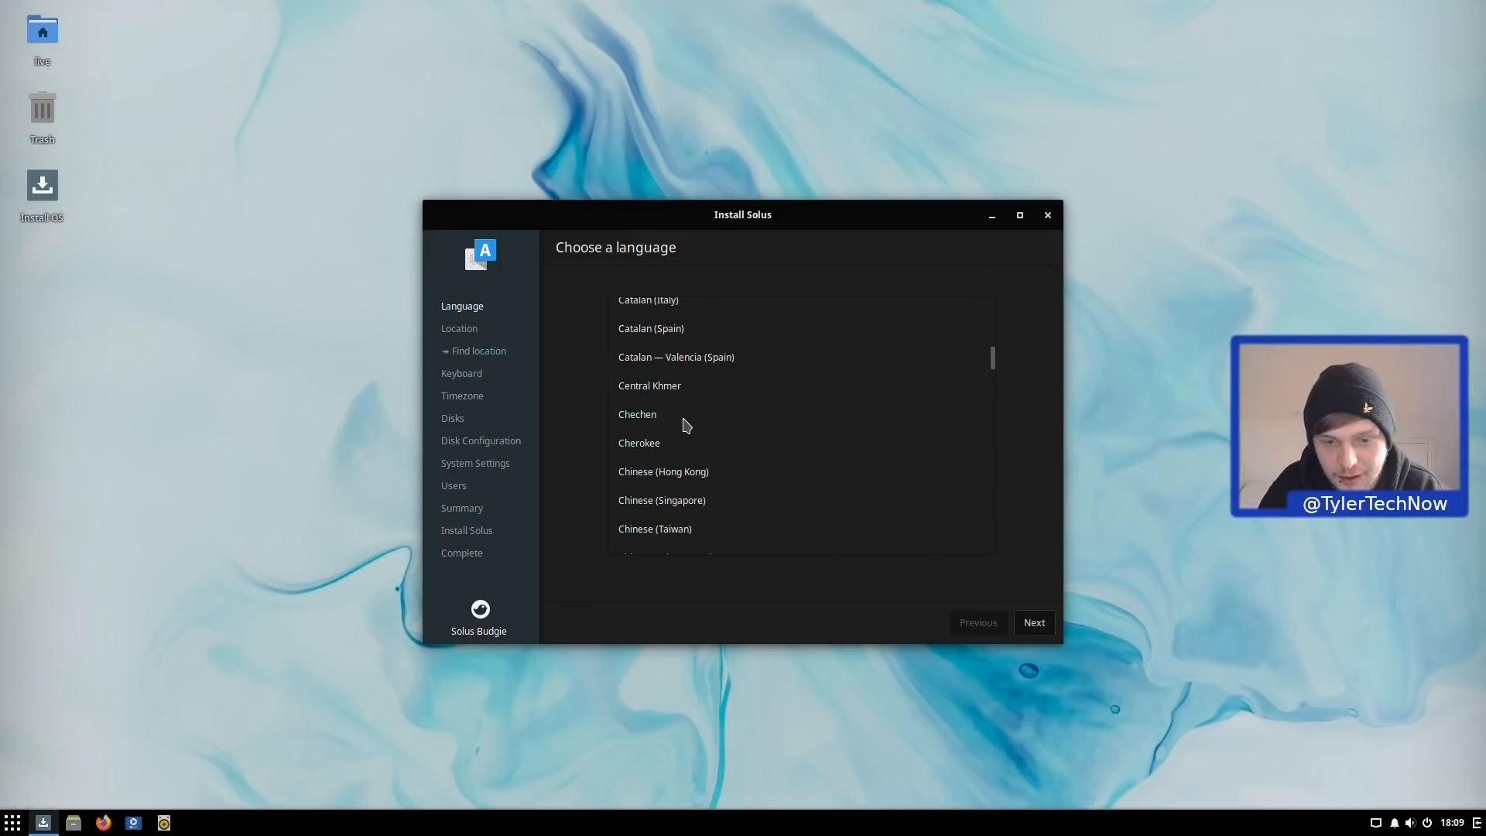
scroll(685, 424, down, 6)
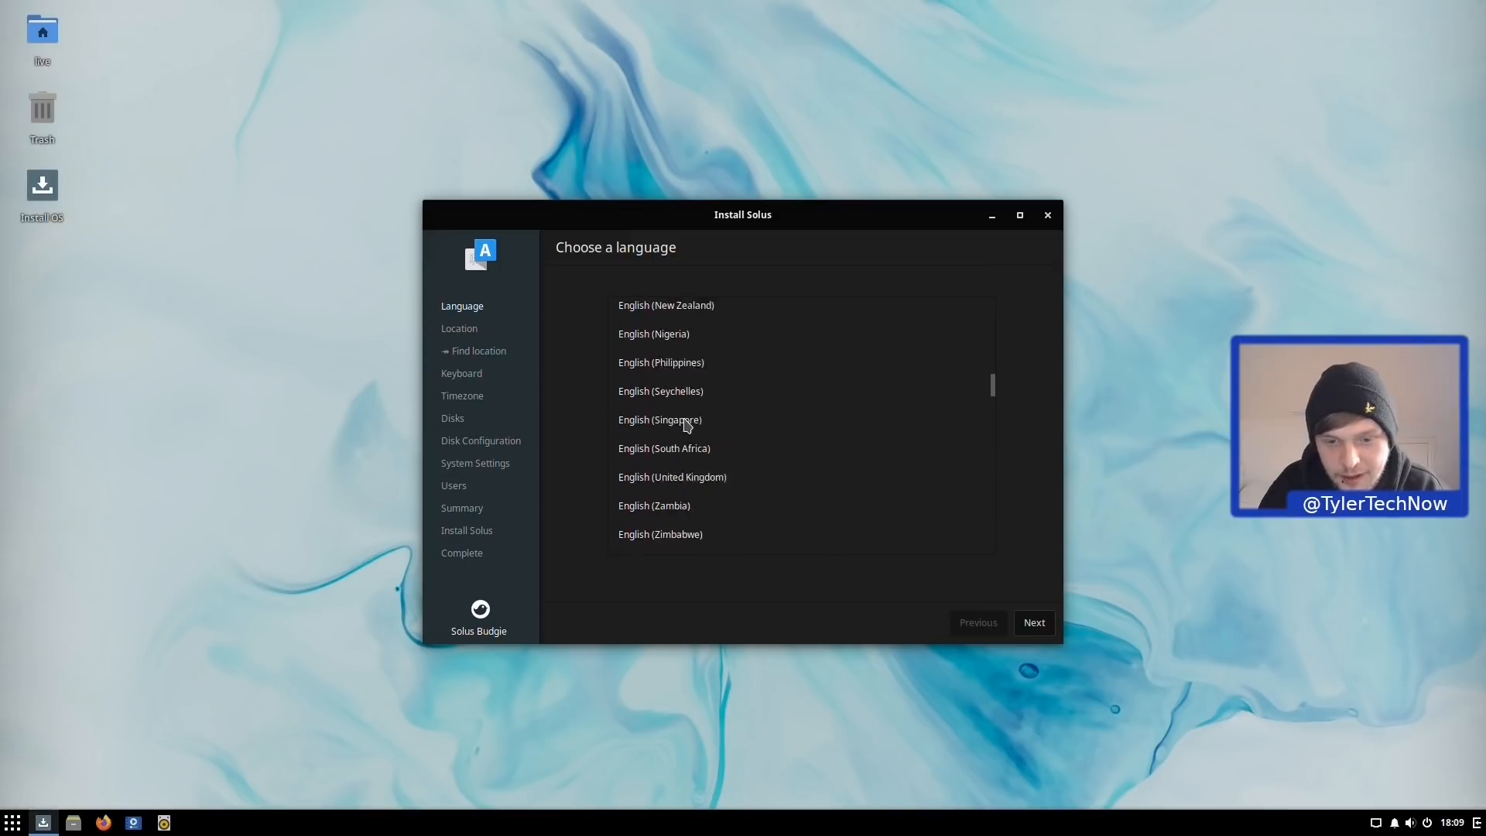
click(671, 442)
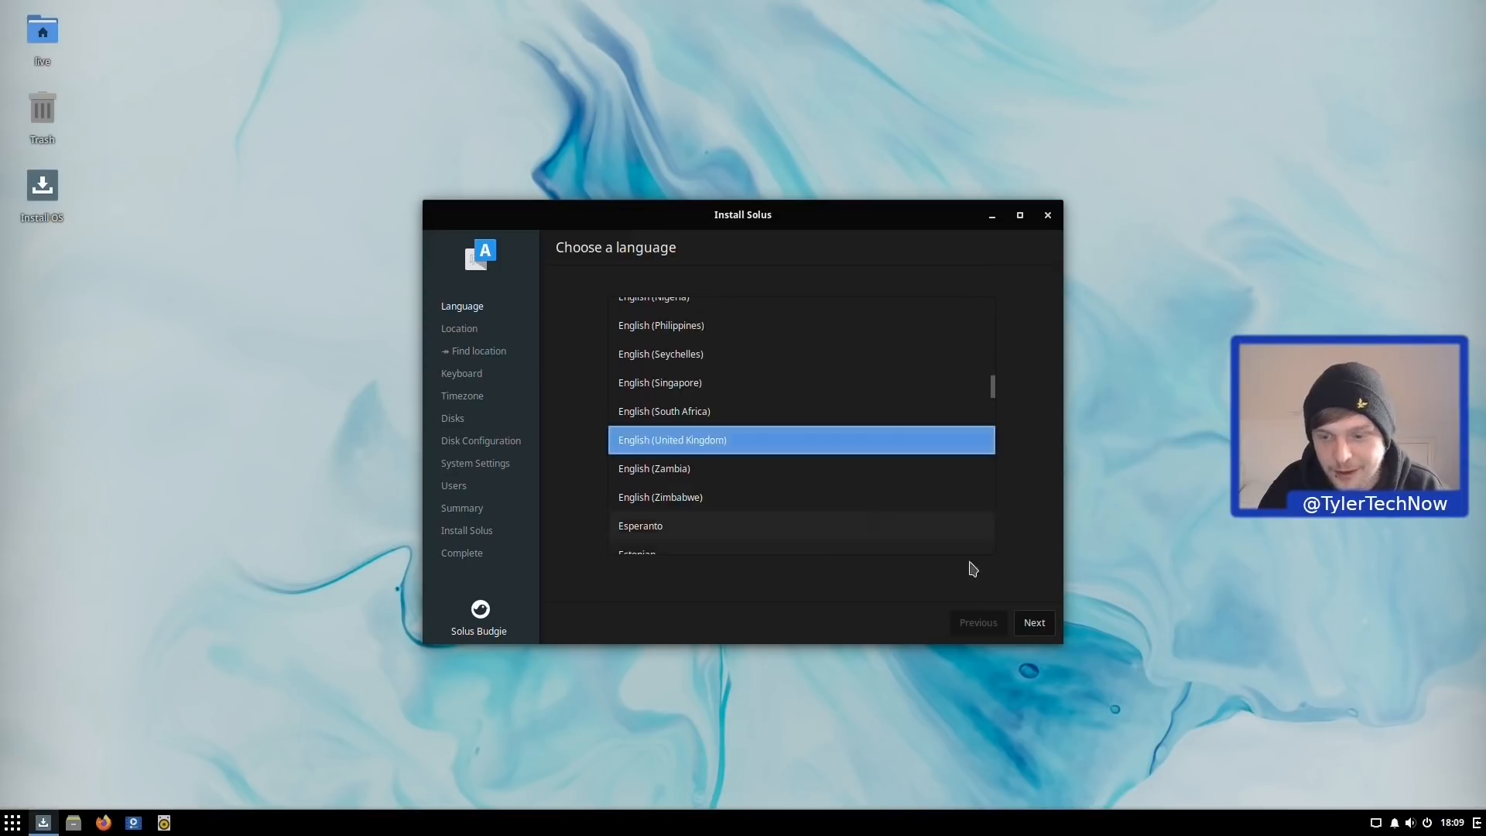
click(1034, 623)
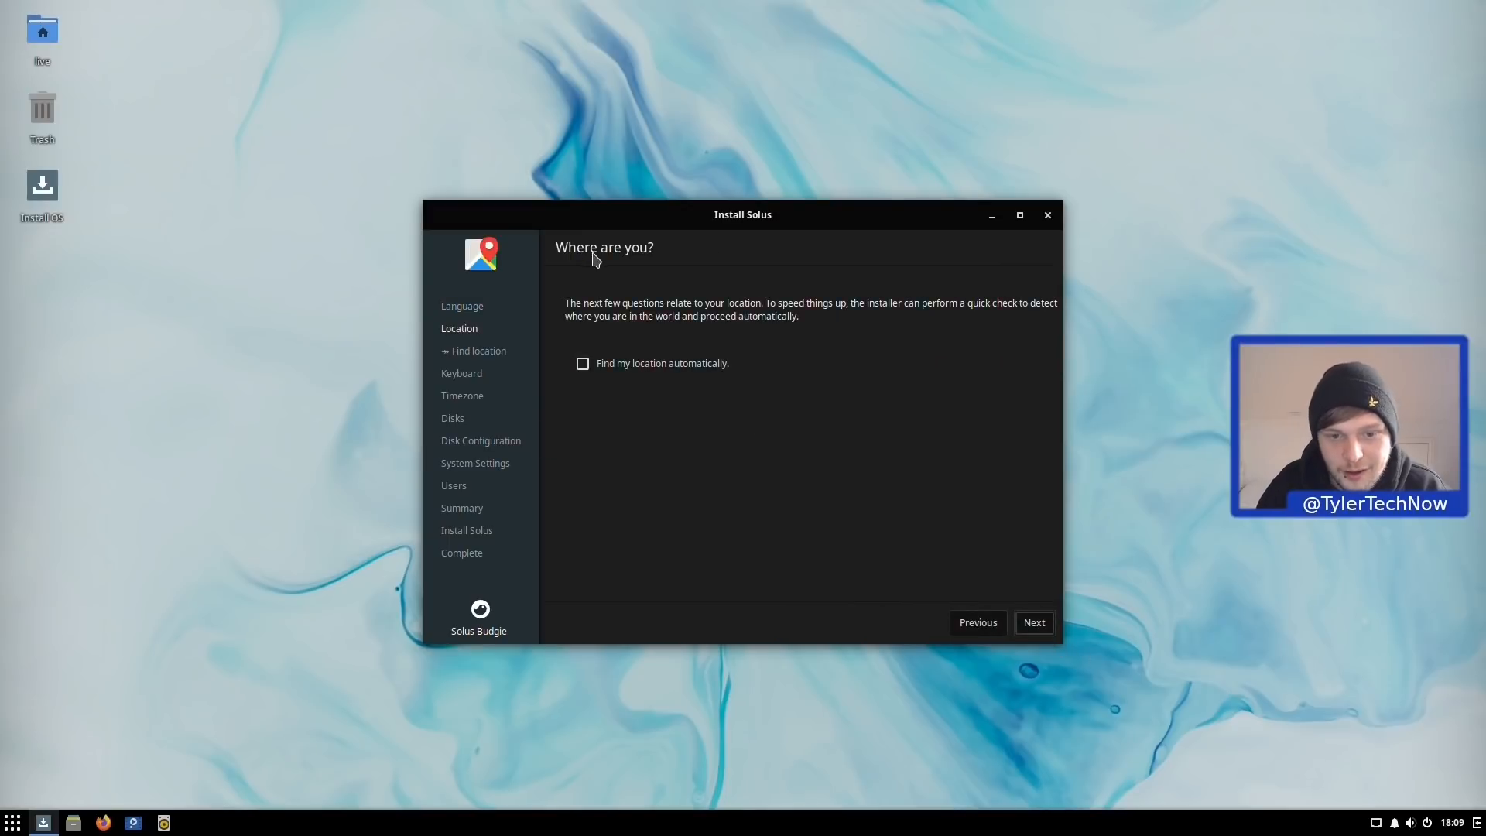
Step: Skip automatic location detection, keep the English (UK) keyboard layout, and test it with the characters "~/"
click(1038, 624)
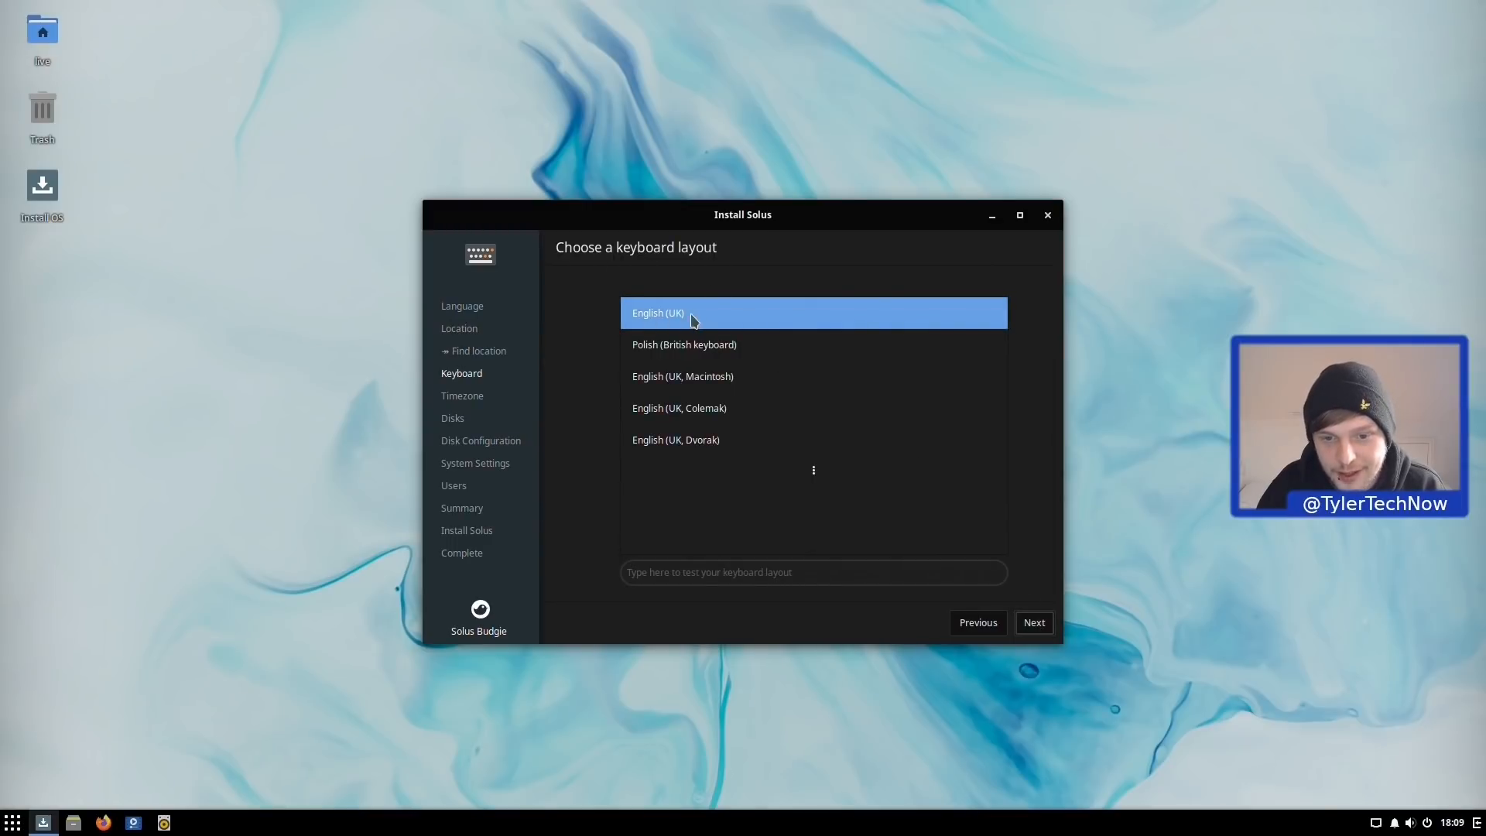
click(709, 572)
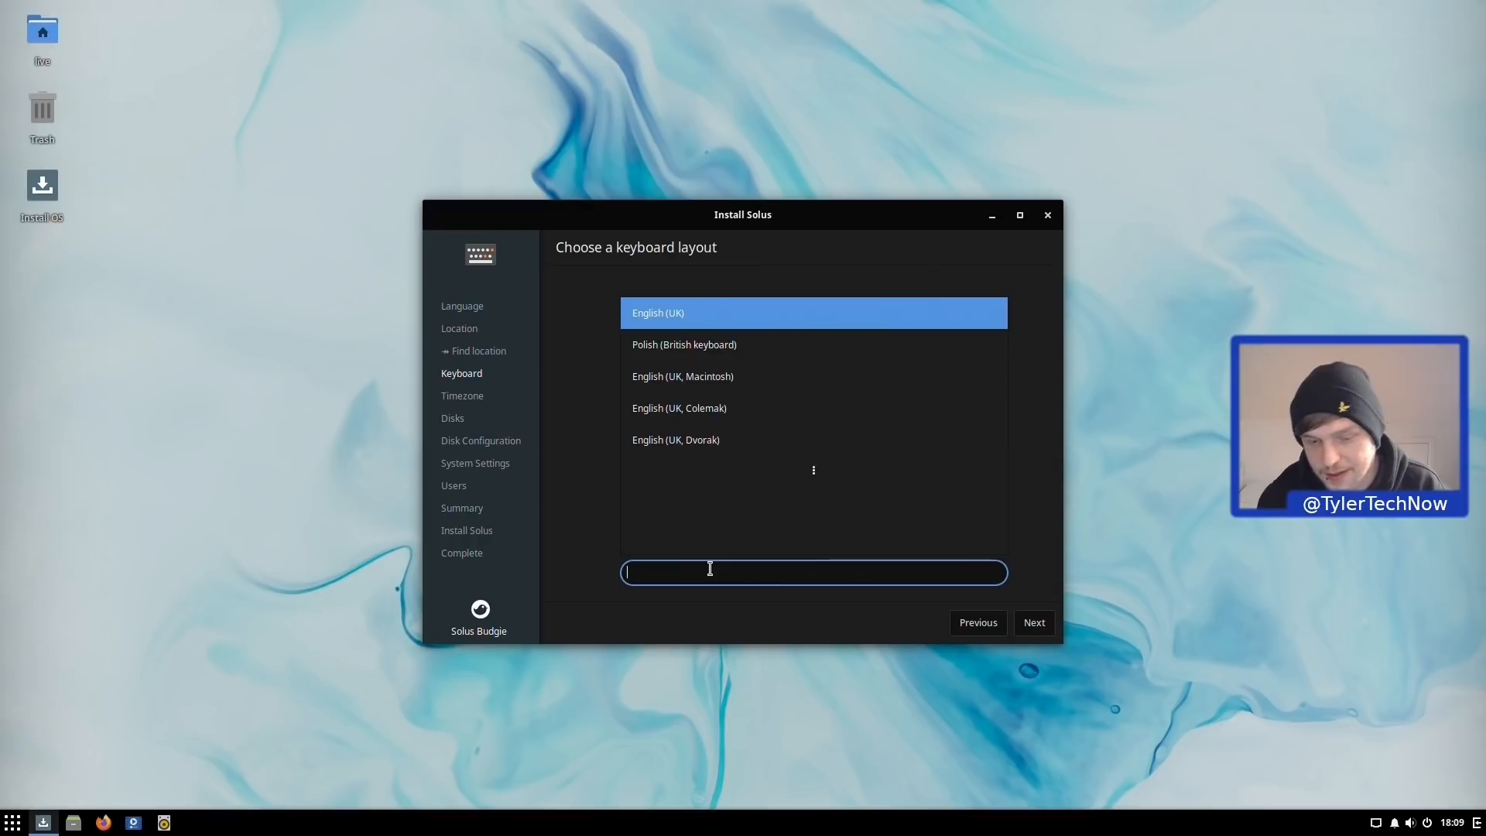
text(~/)
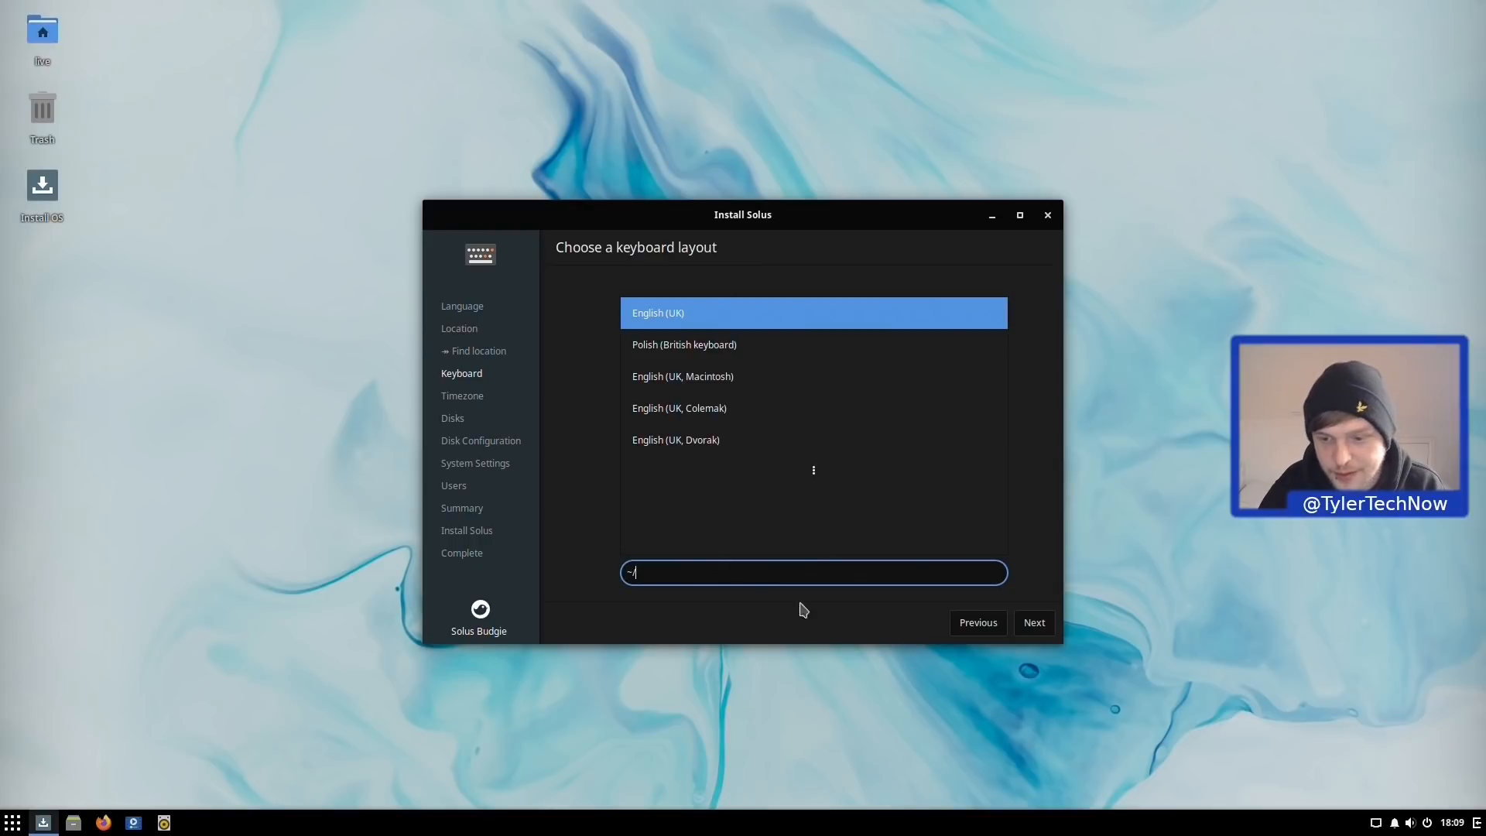
click(1035, 622)
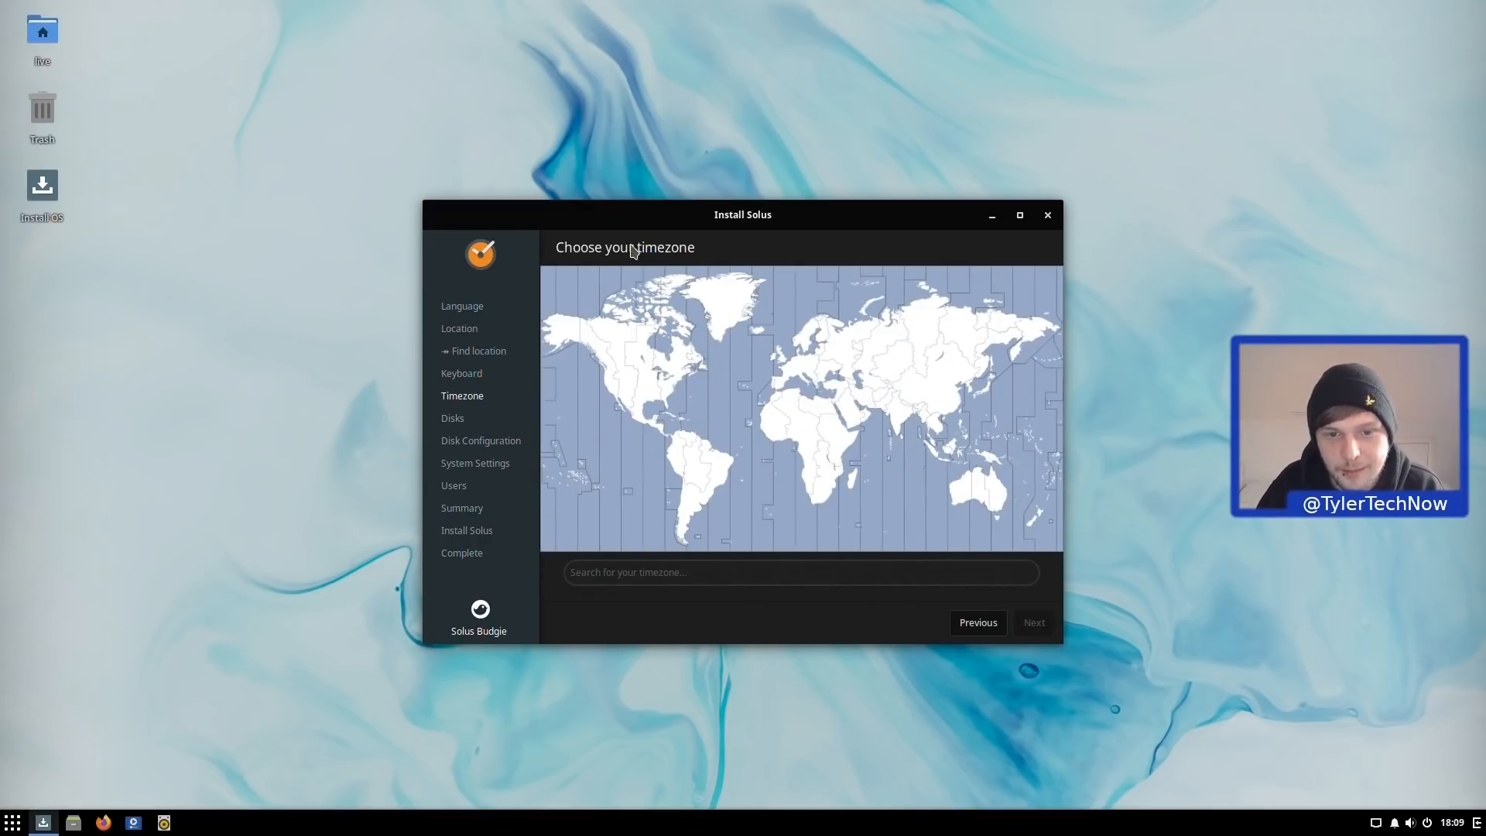
Step: Set the timezone to London, United Kingdom, and continue to the disk selection
click(623, 572)
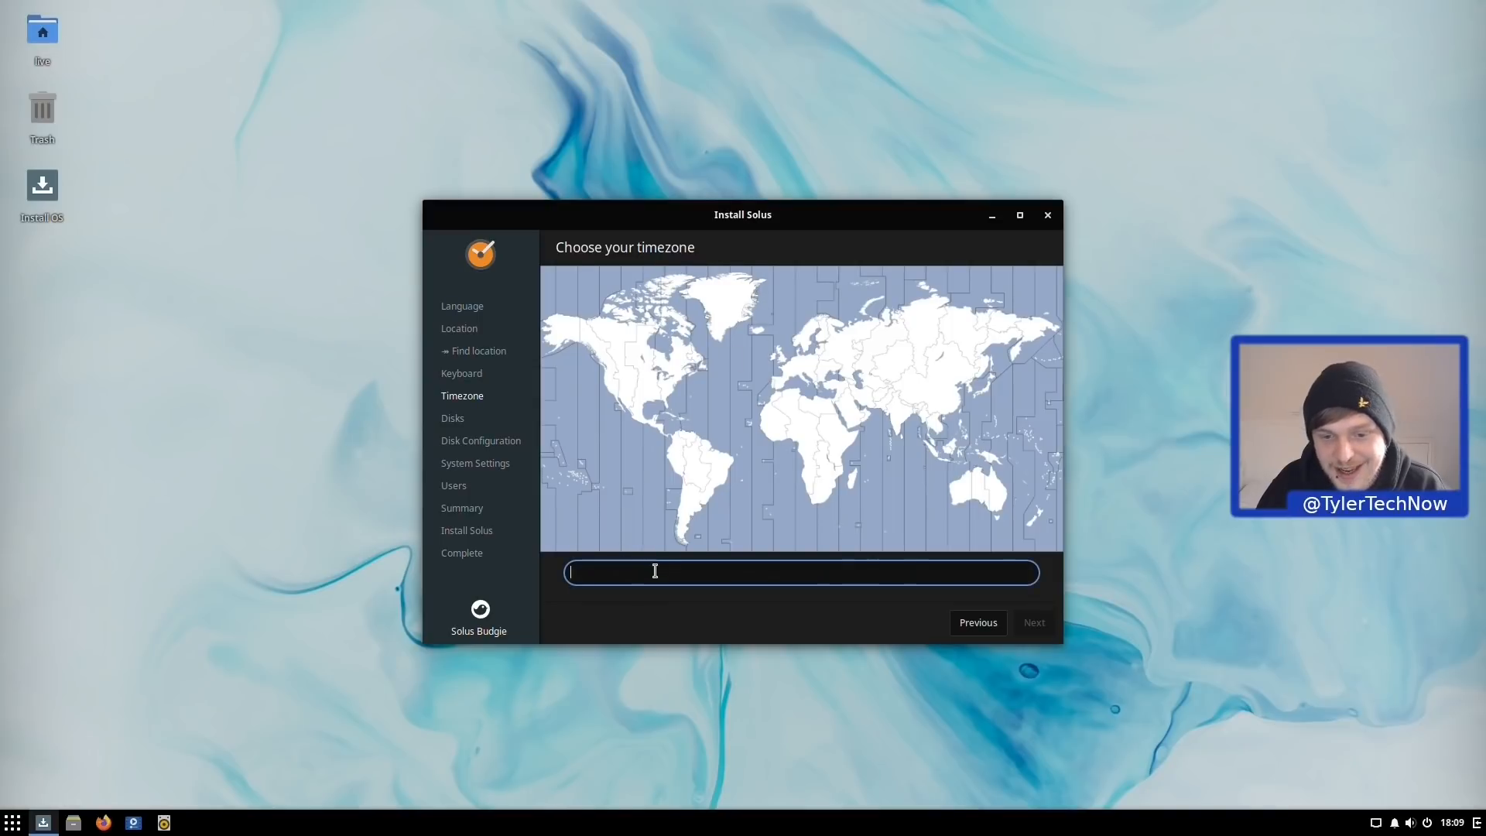
click(782, 364)
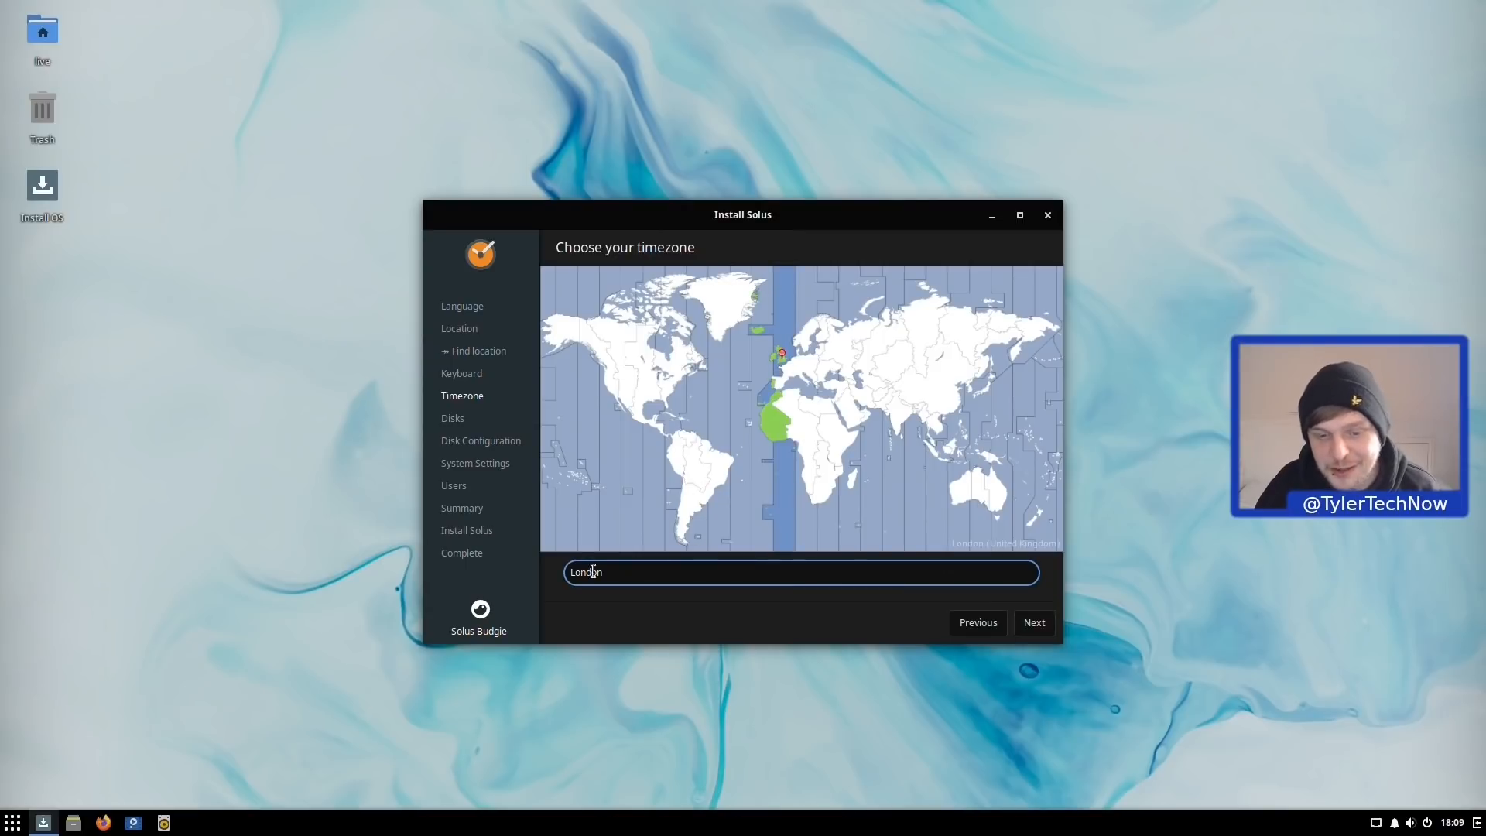
click(1033, 623)
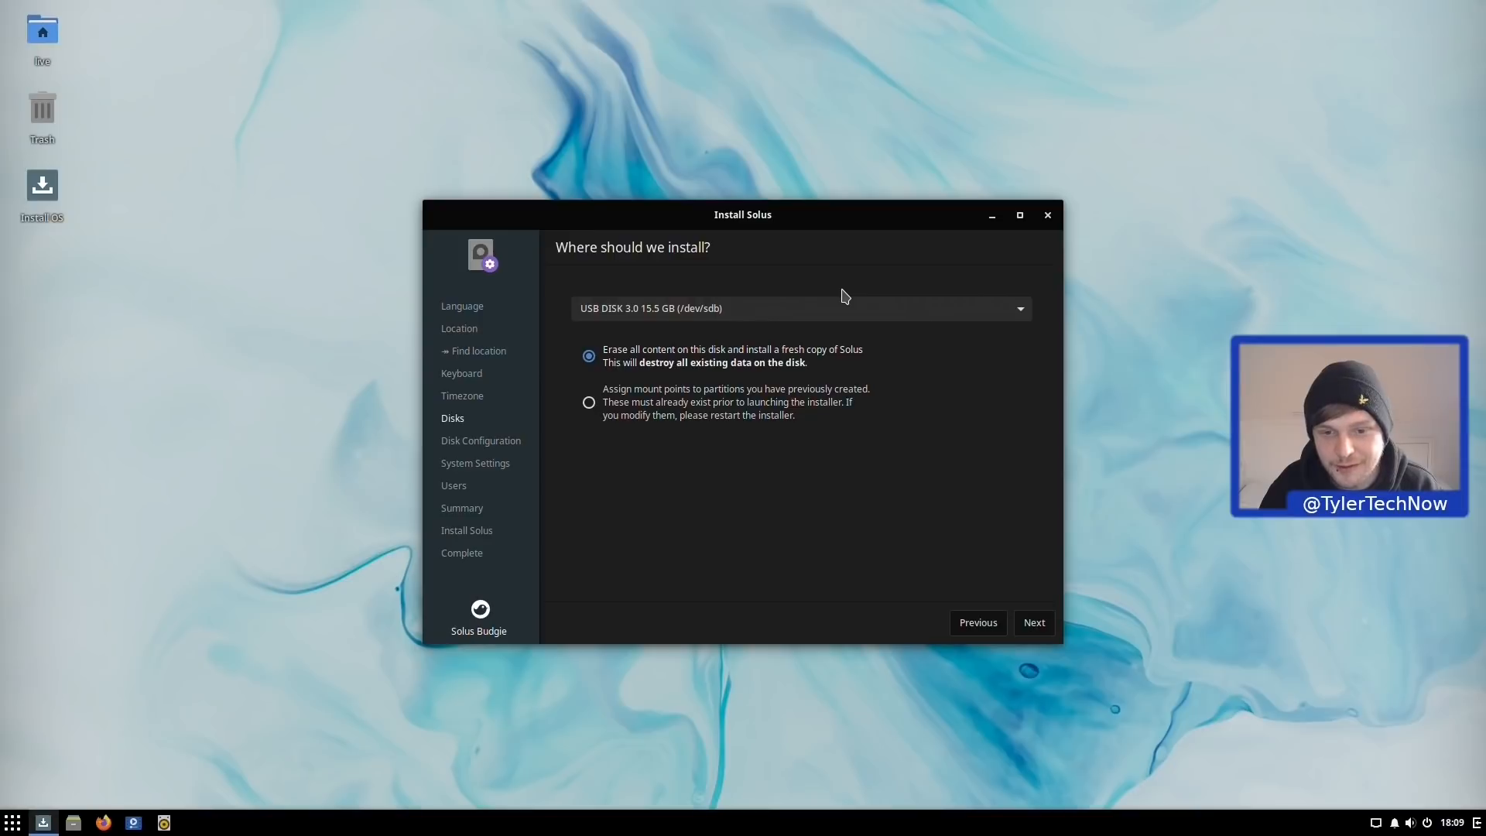
click(654, 408)
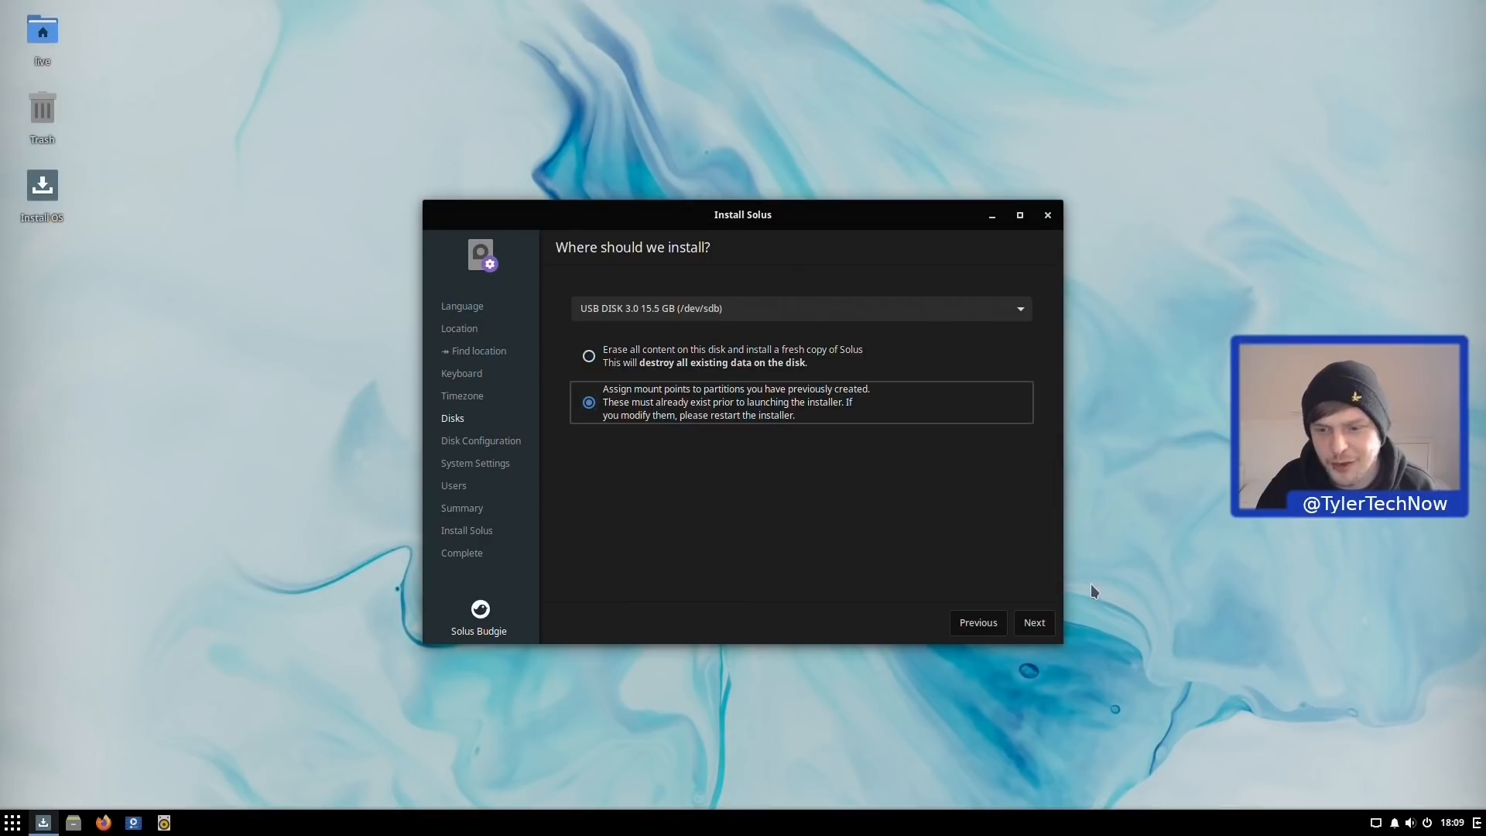
click(1039, 622)
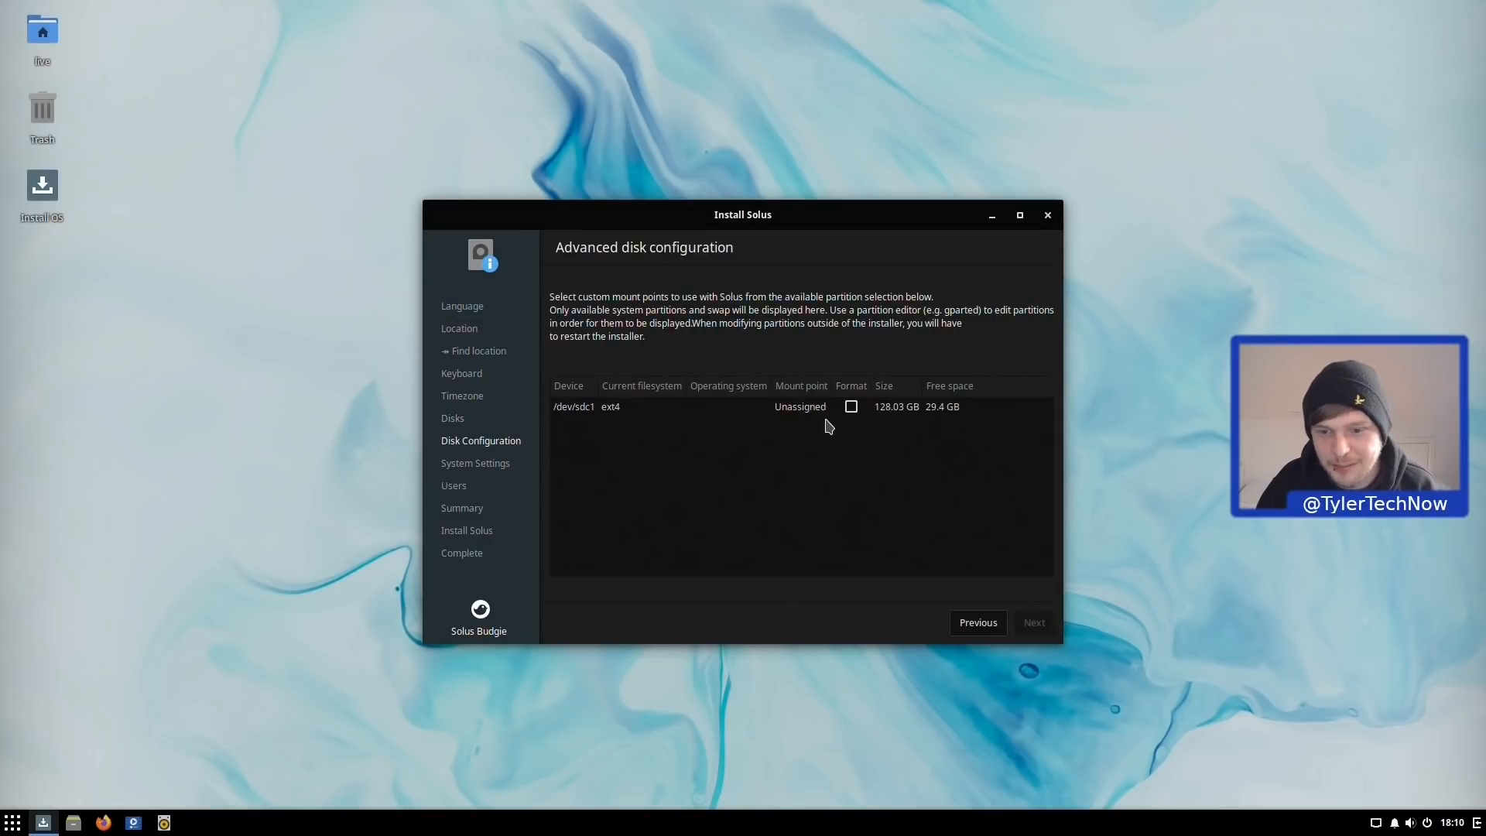
click(803, 410)
click(803, 410)
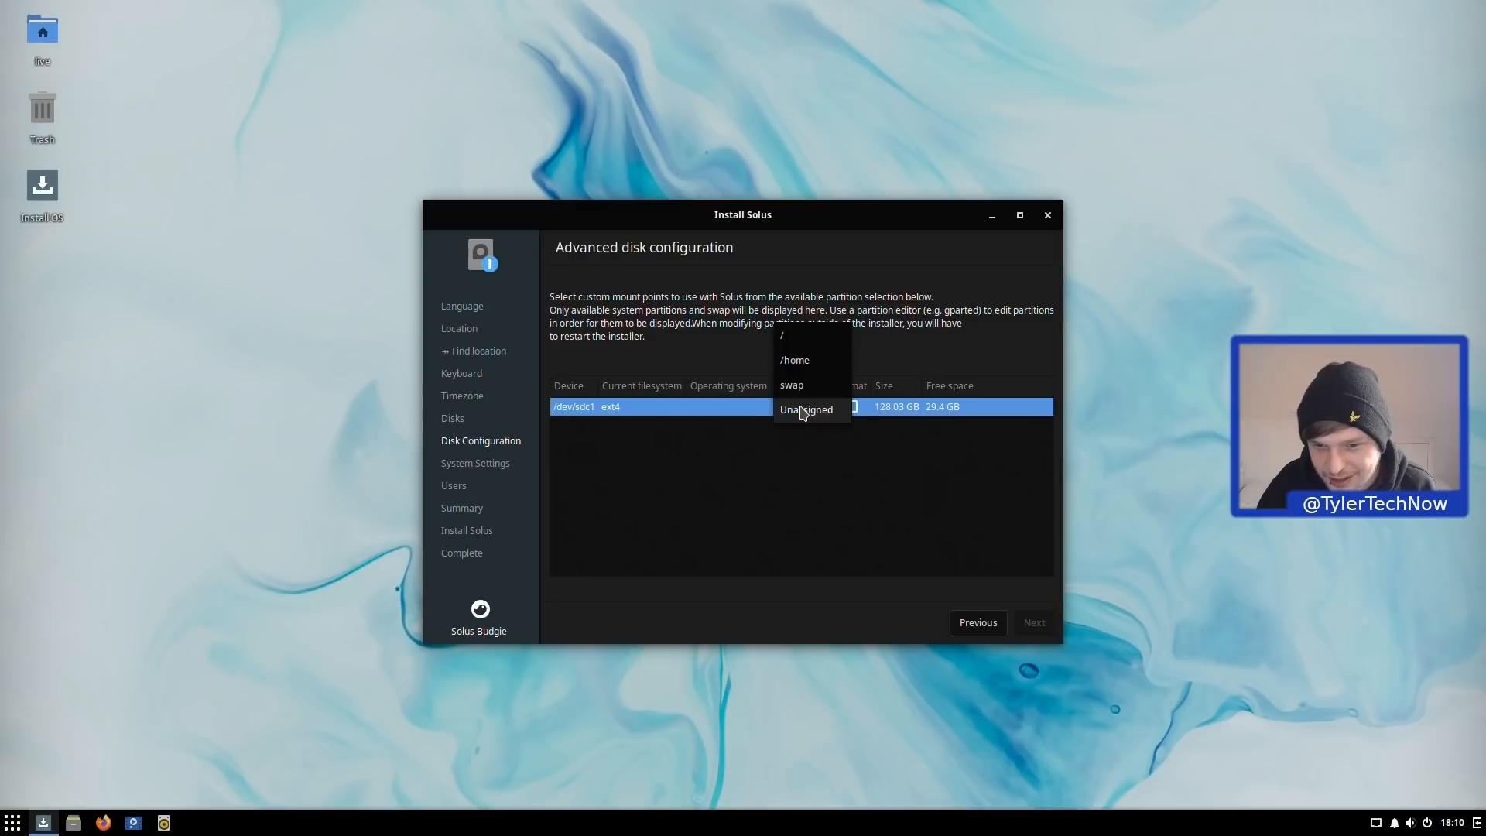
click(796, 537)
click(979, 623)
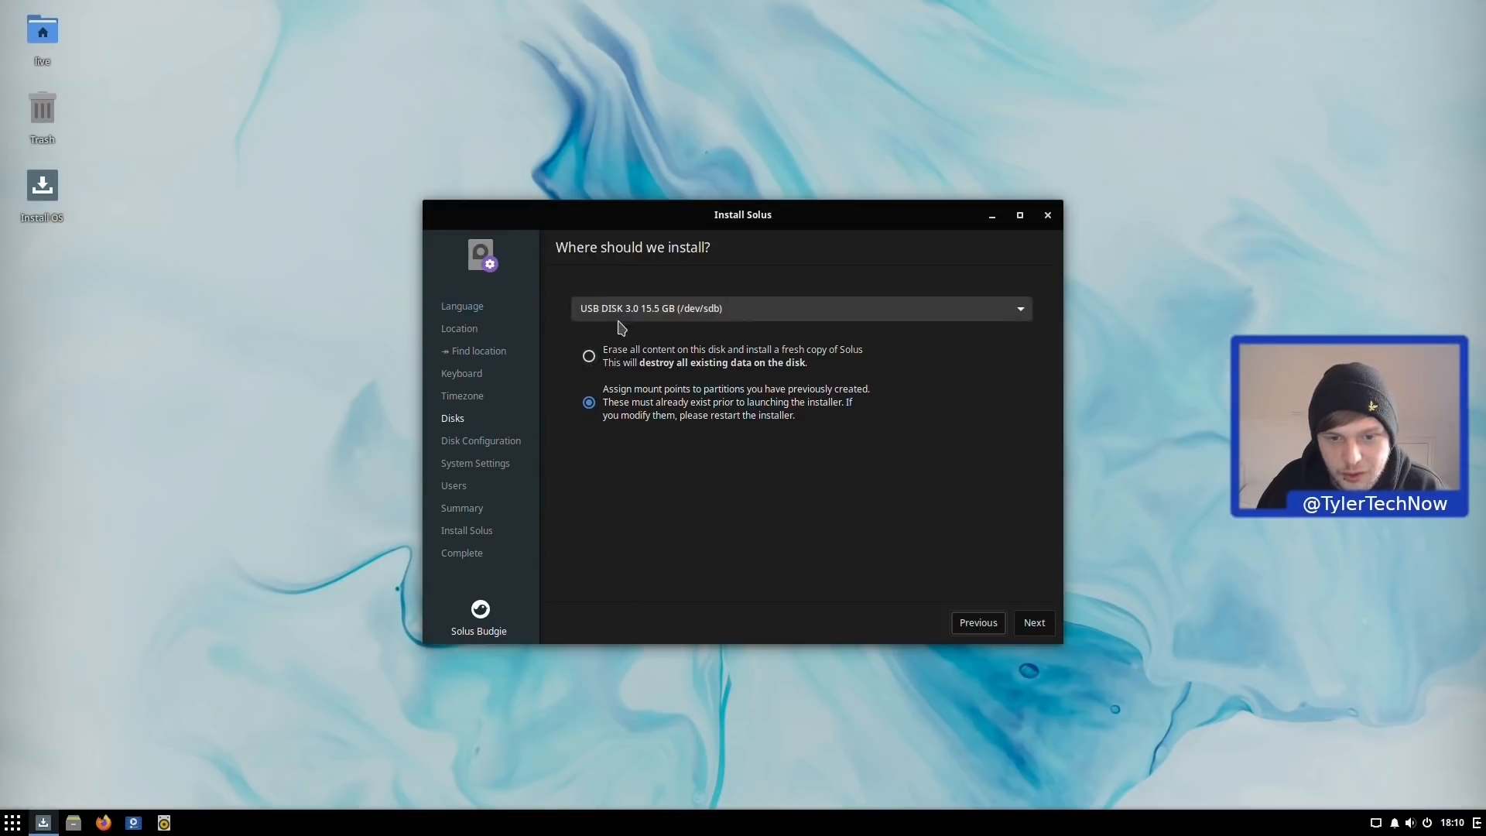
Step: Choose to erase the ATA DREVO X1 SSD 120.0 GB (/dev/sda) for a fresh install, without LVM or encryption
click(590, 356)
click(628, 309)
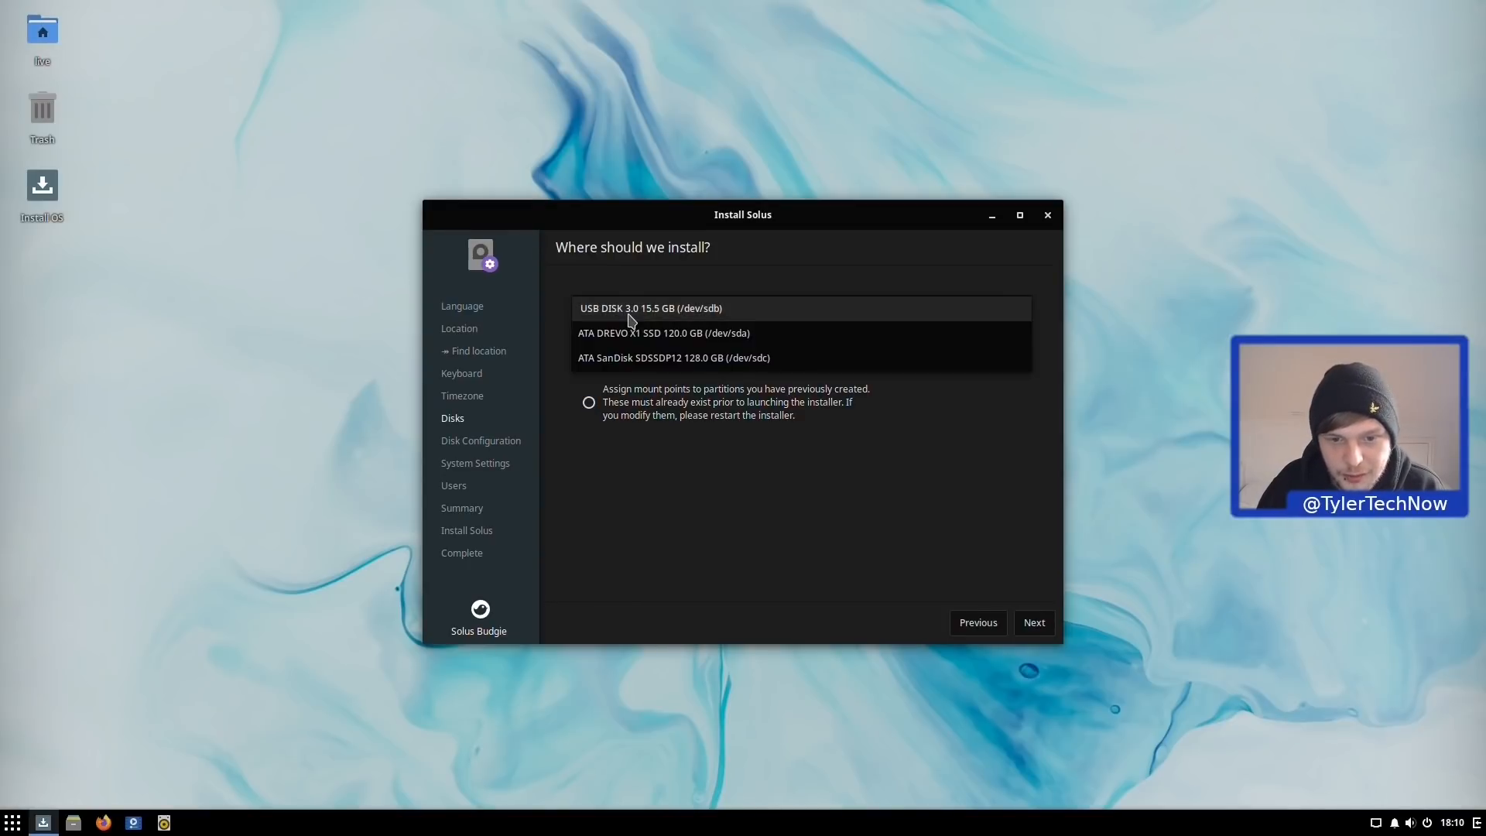
click(664, 334)
click(1035, 624)
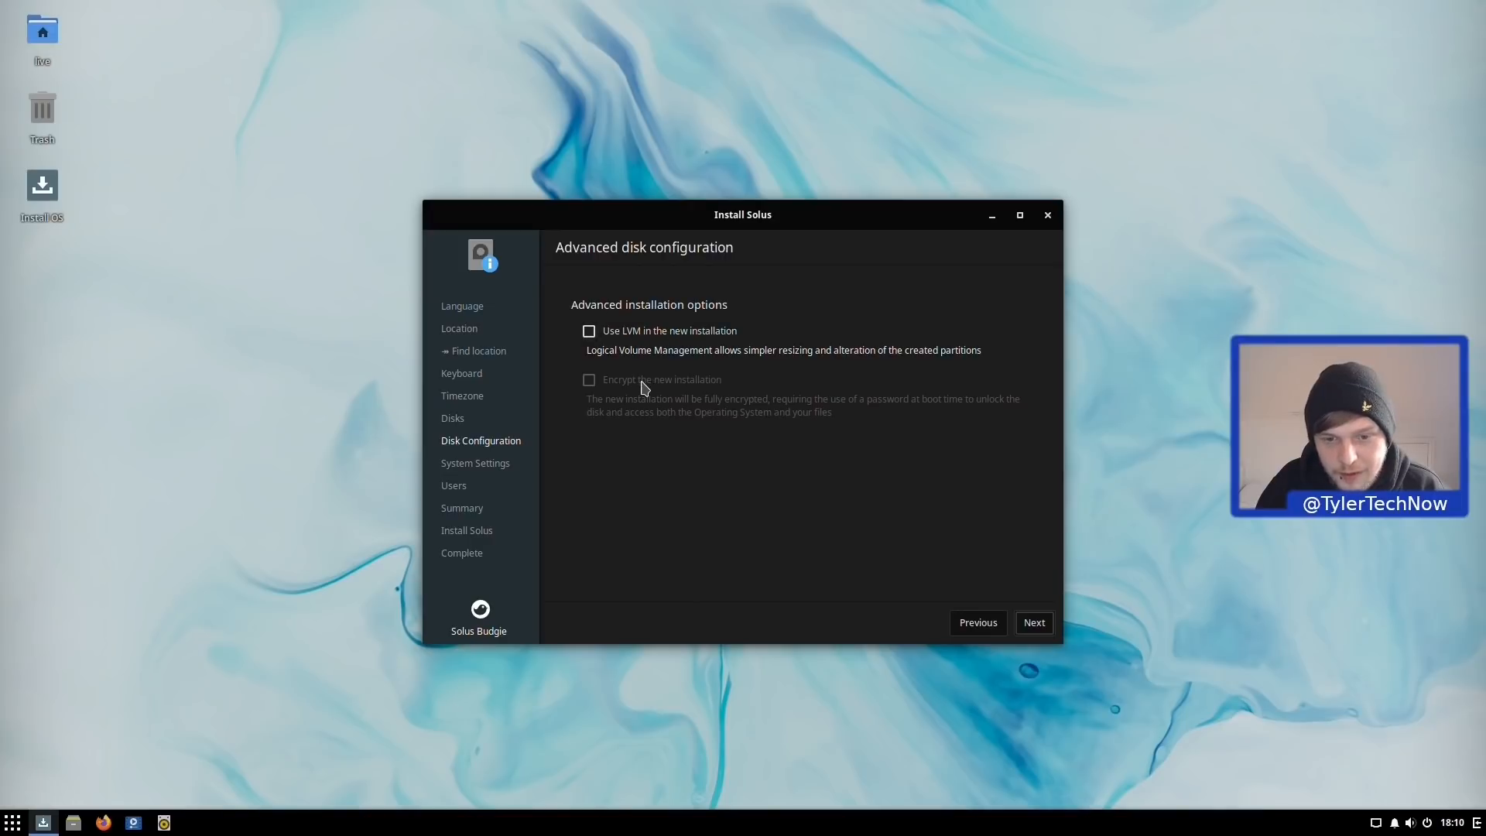
click(1034, 624)
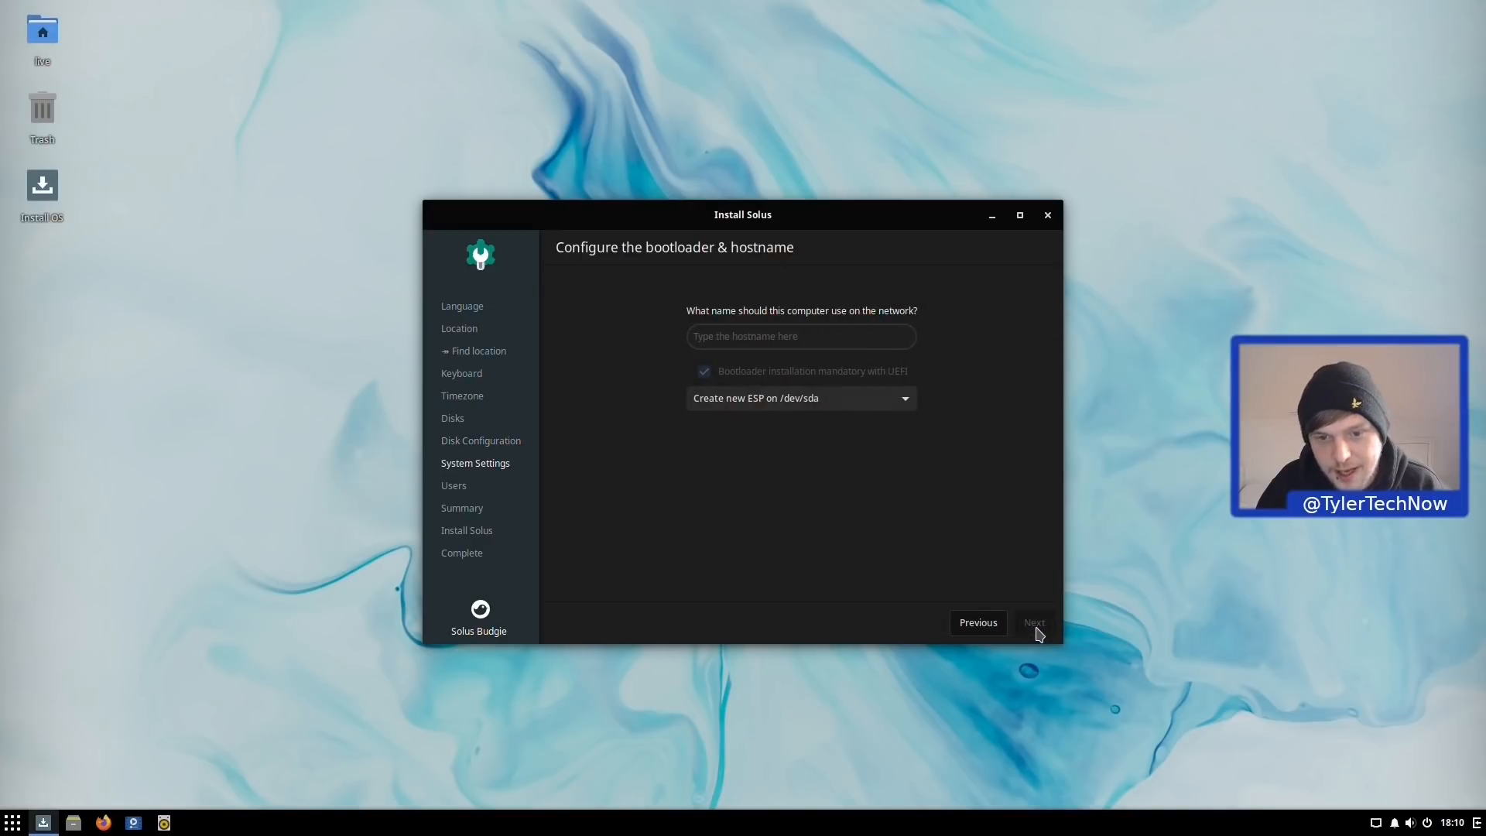
Step: Set the computer's hostname to "budiboii" and keep the option to create a new ESP on /dev/sda
click(747, 339)
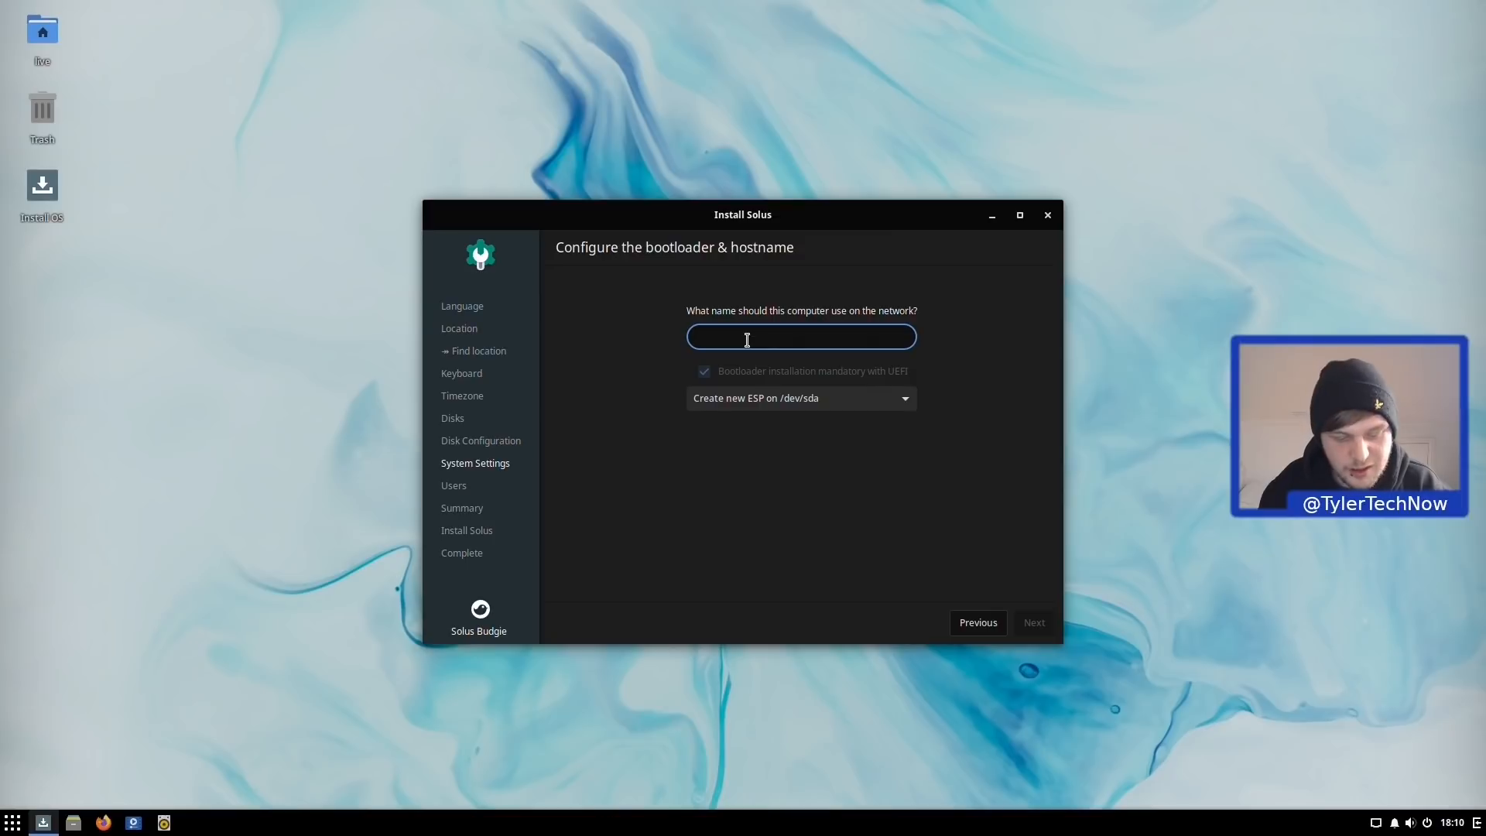
text(budiboii)
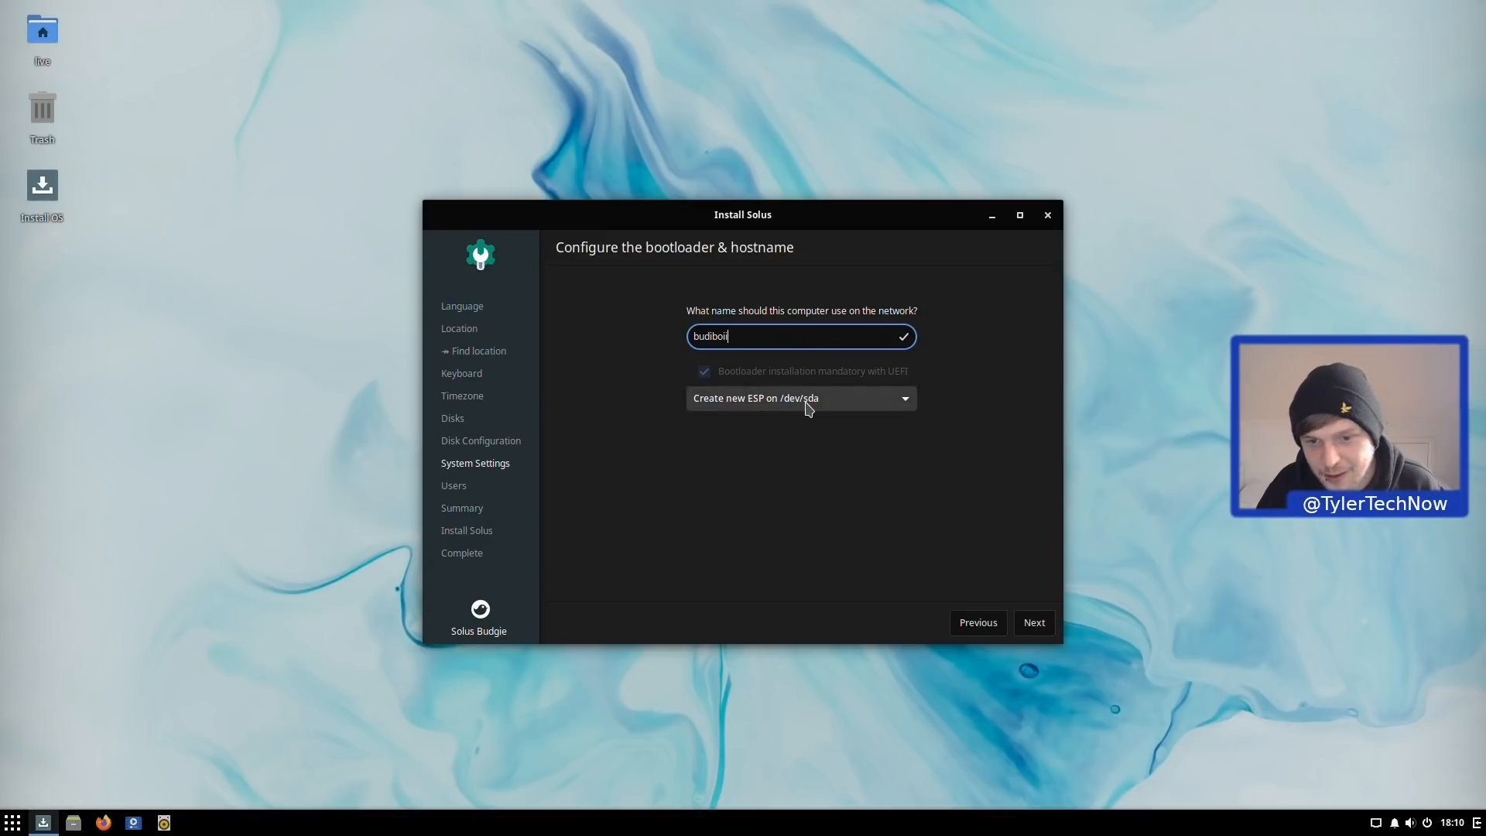
click(1038, 623)
Step: Add an administrative user by entering the username, real name, account password and password confirmation, and continue to the summary
click(743, 306)
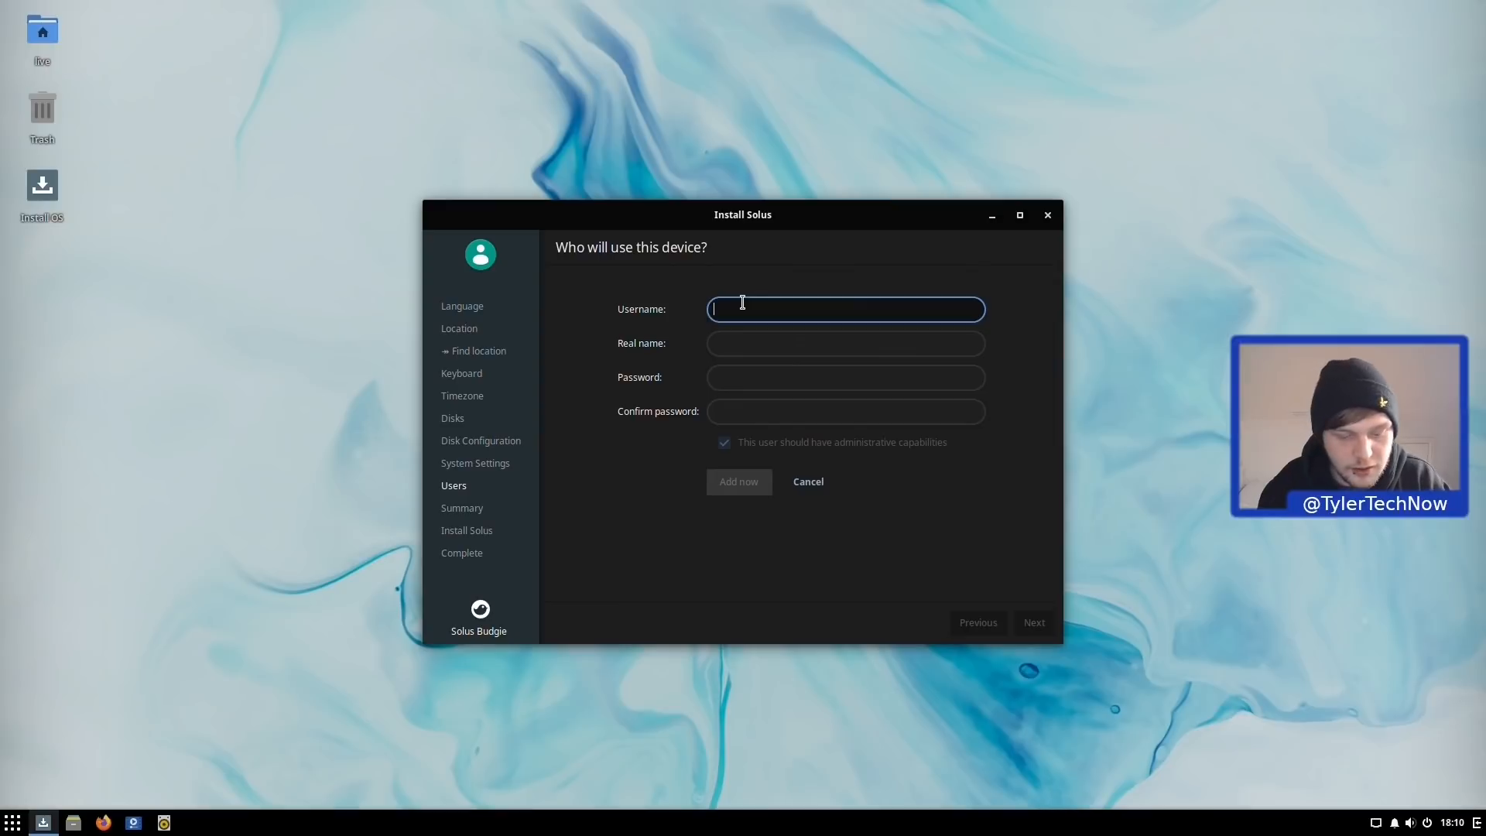
text(tyler)
key(Tab)
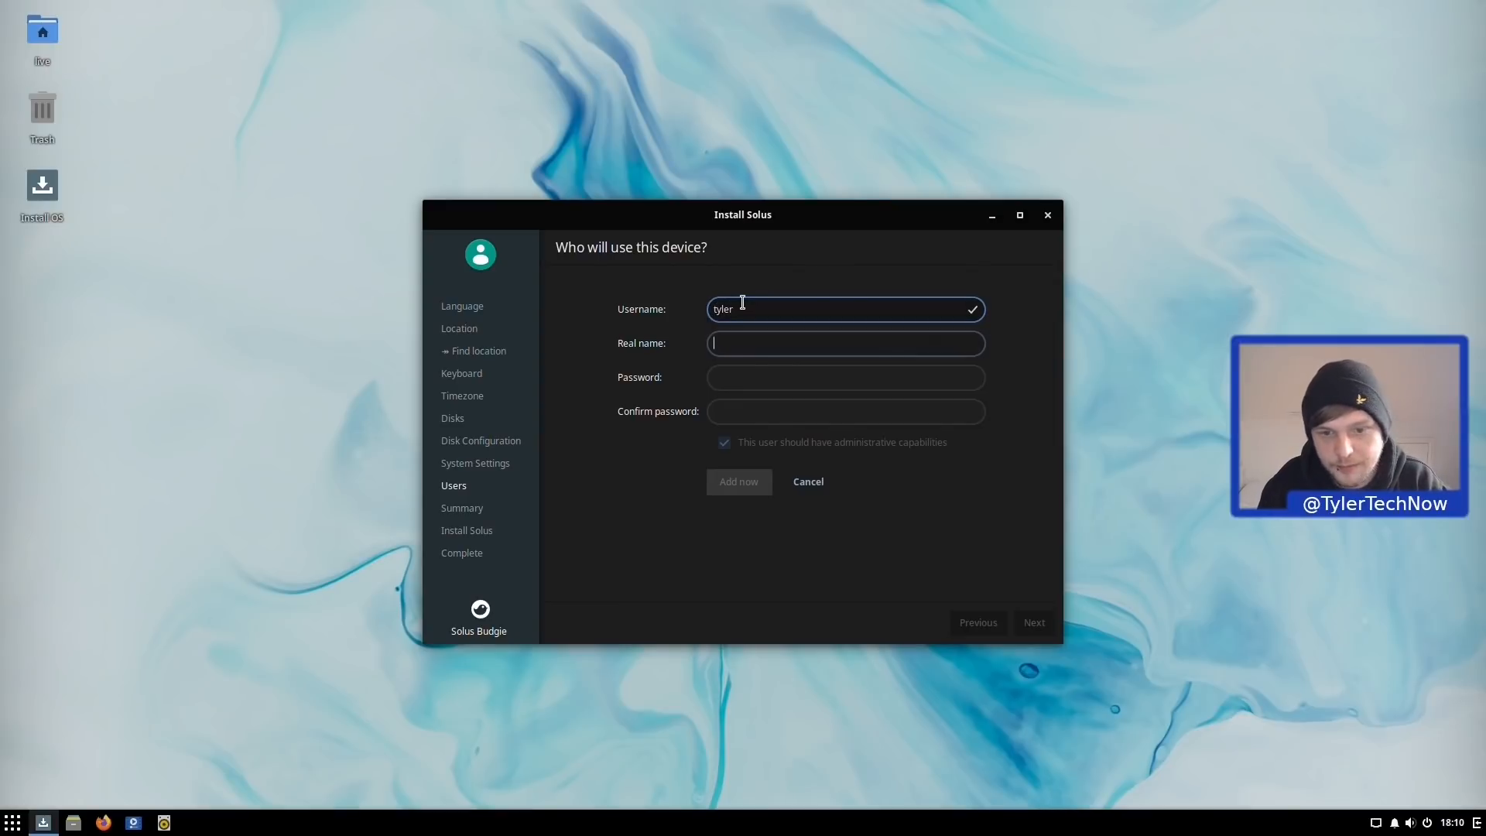
text(tyler)
key(Tab)
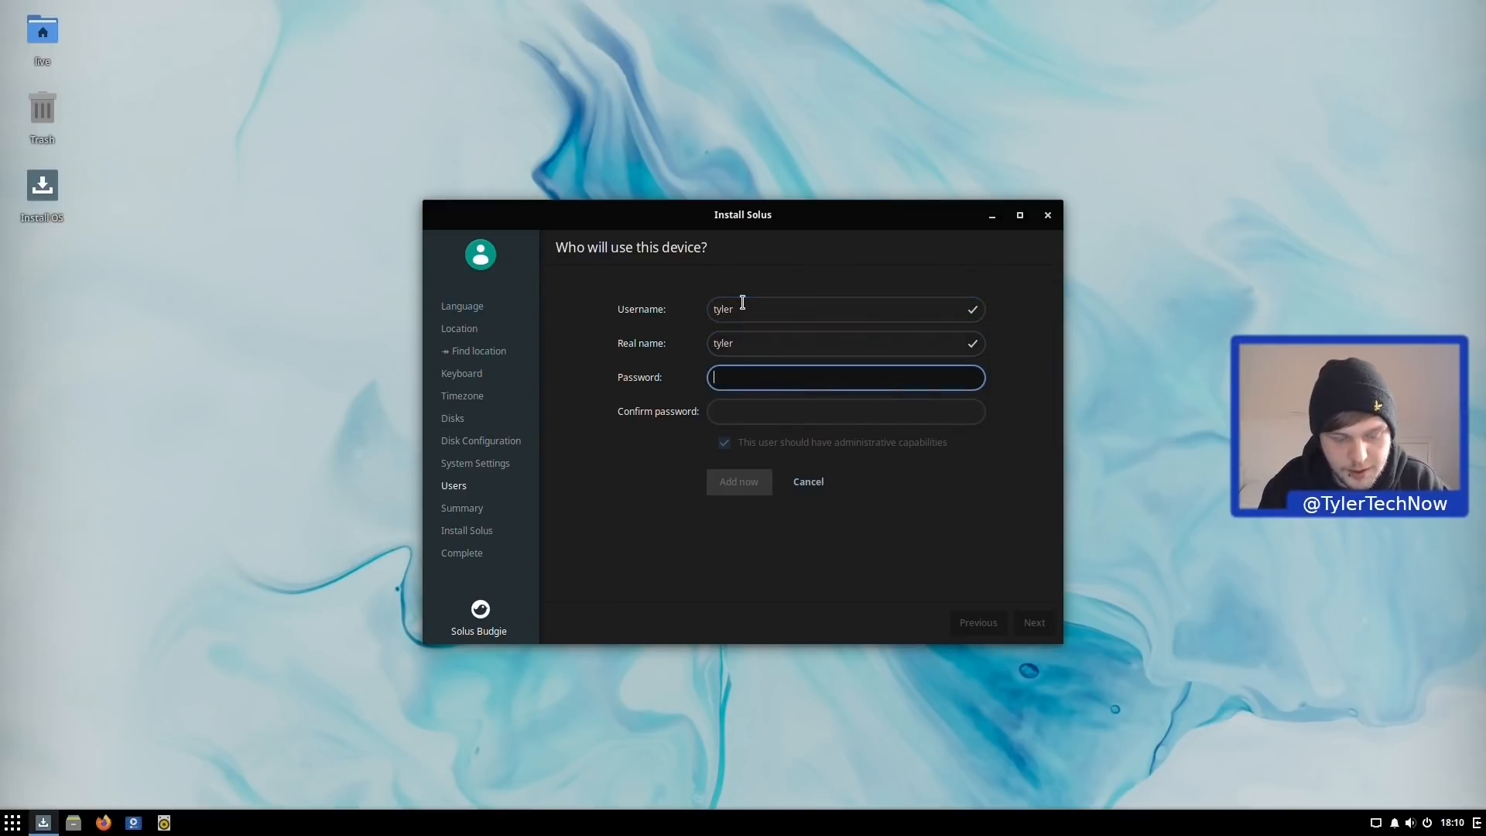
text(********)
key(Tab)
text(*)
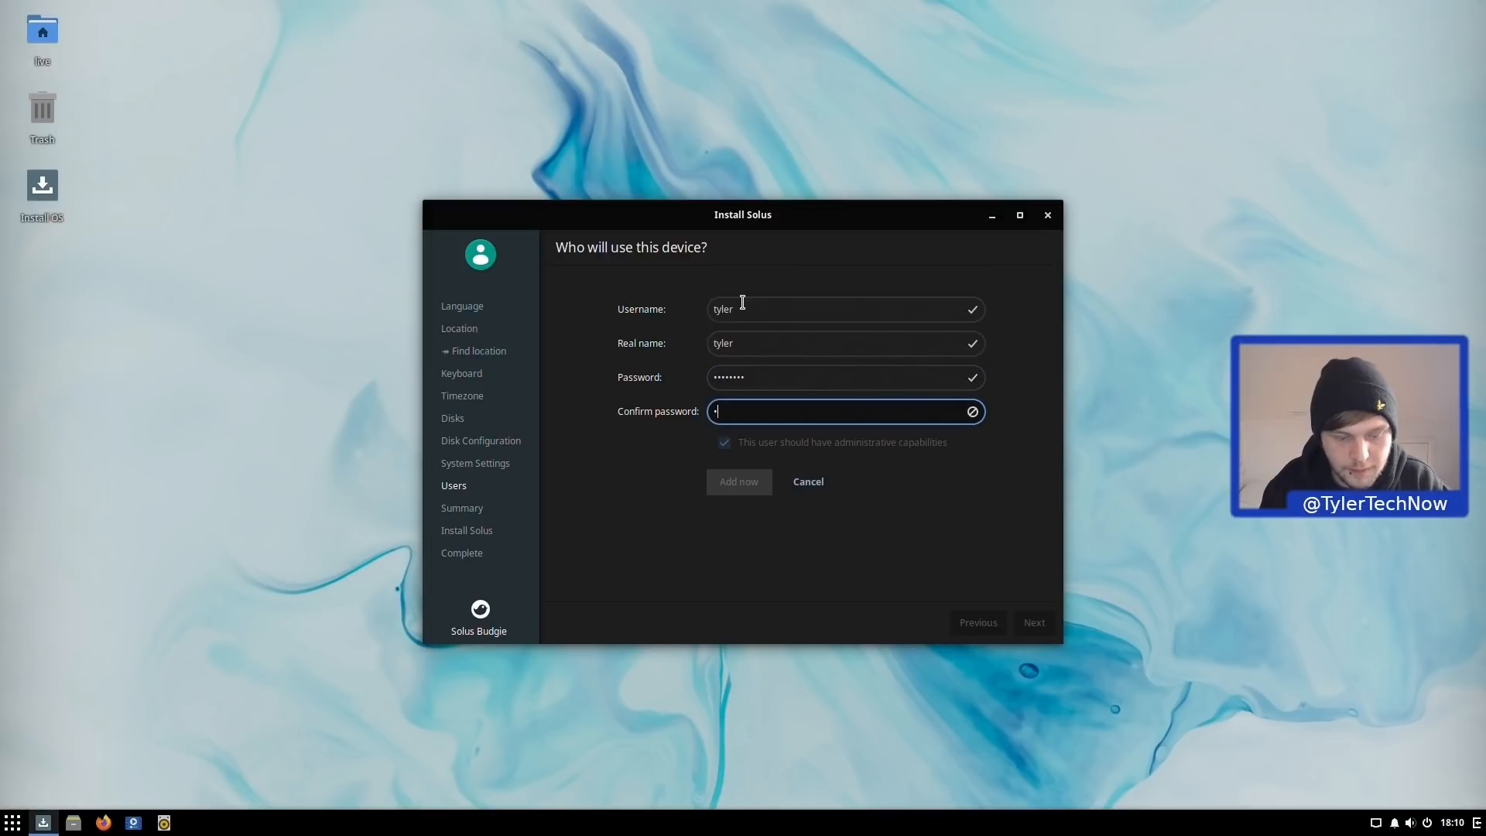
text(*******)
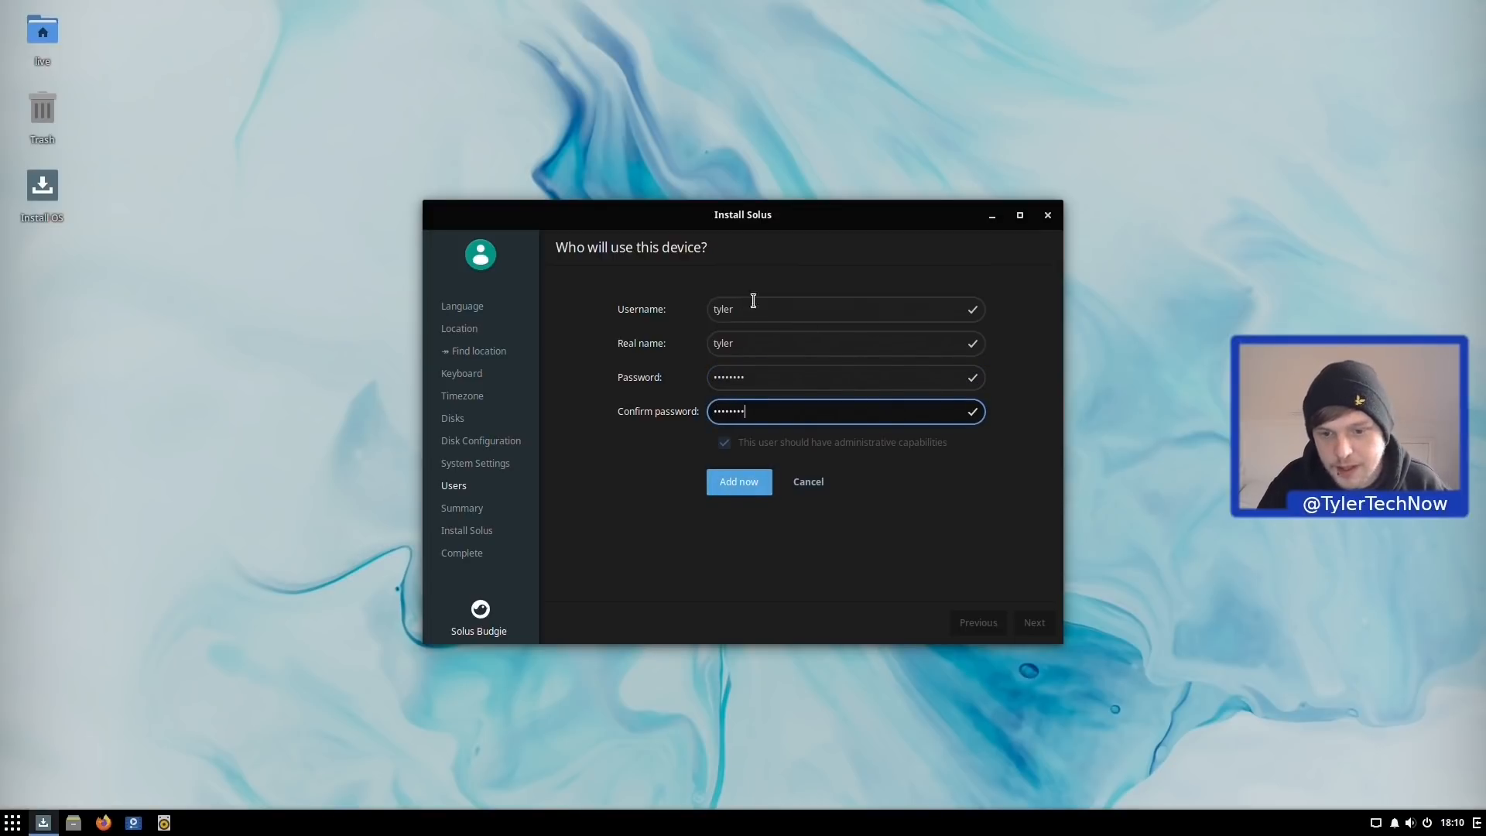
click(739, 481)
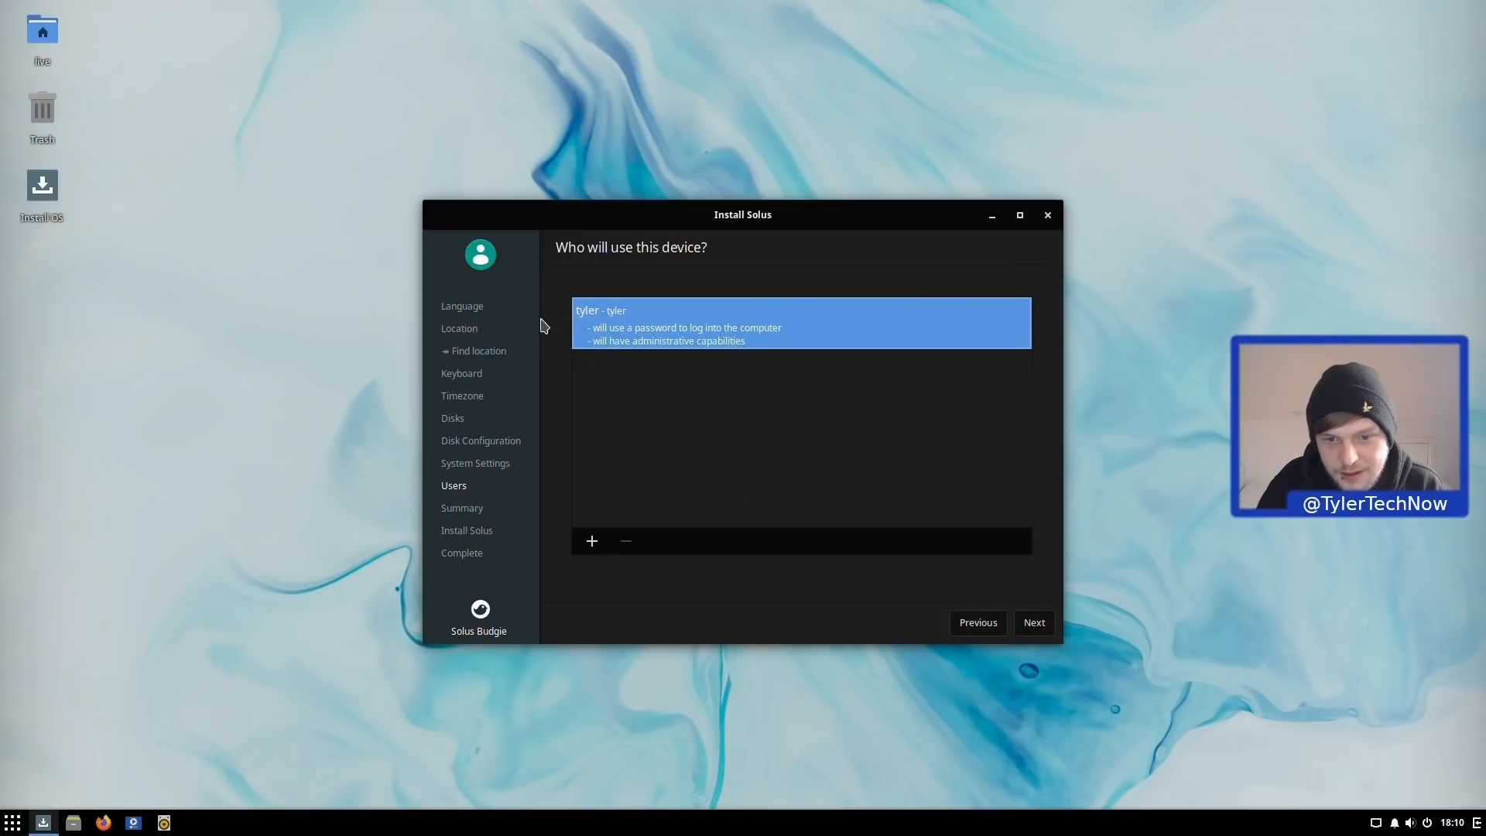
click(1035, 623)
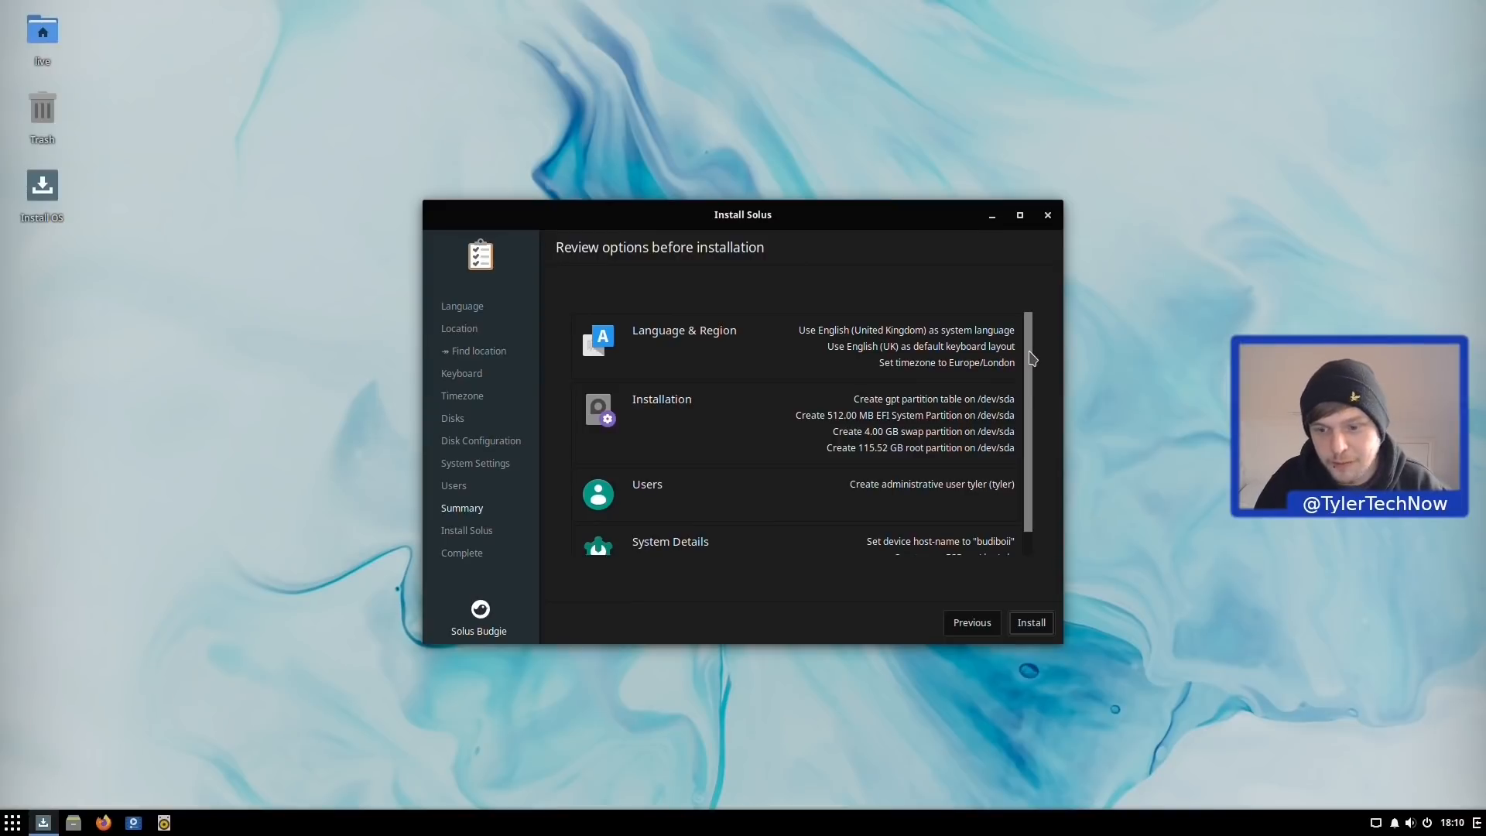
Step: Review the installation summary through System Details, start the installation and accept the changes to the disks
scroll(1032, 357, down, 1)
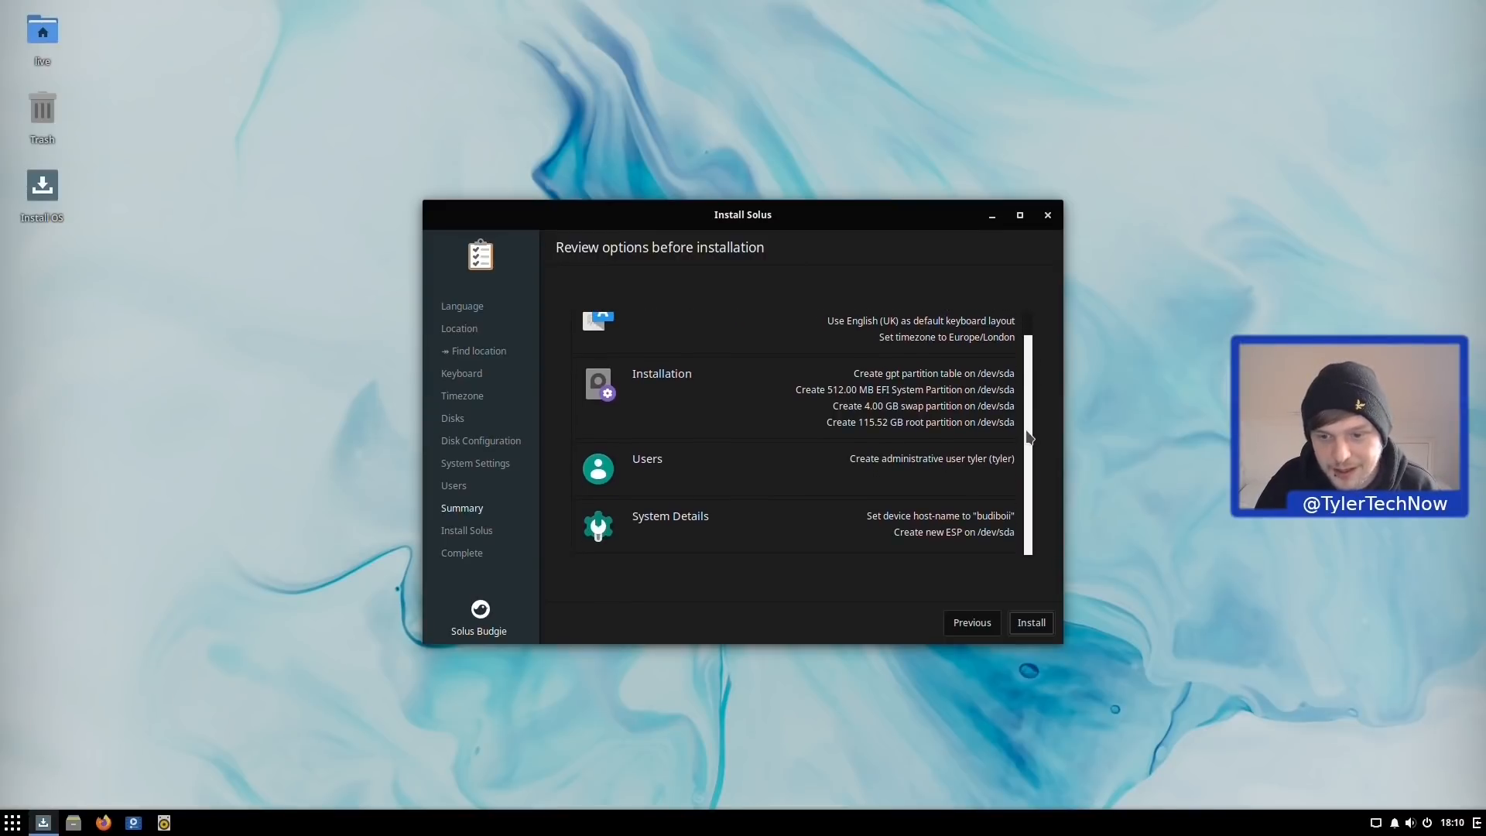
scroll(1024, 391, up, 1)
scroll(1030, 417, down, 1)
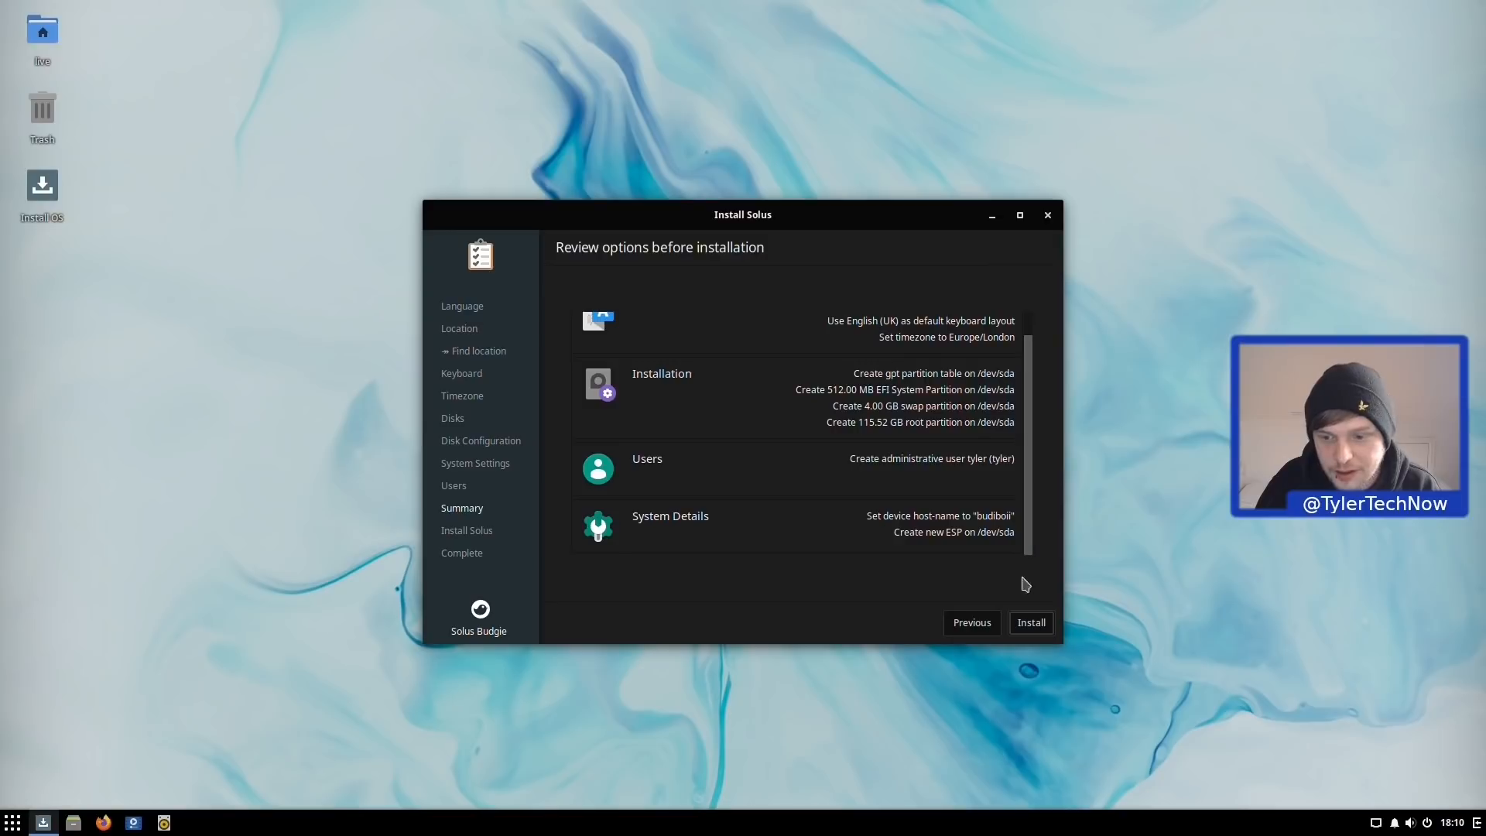
click(1032, 627)
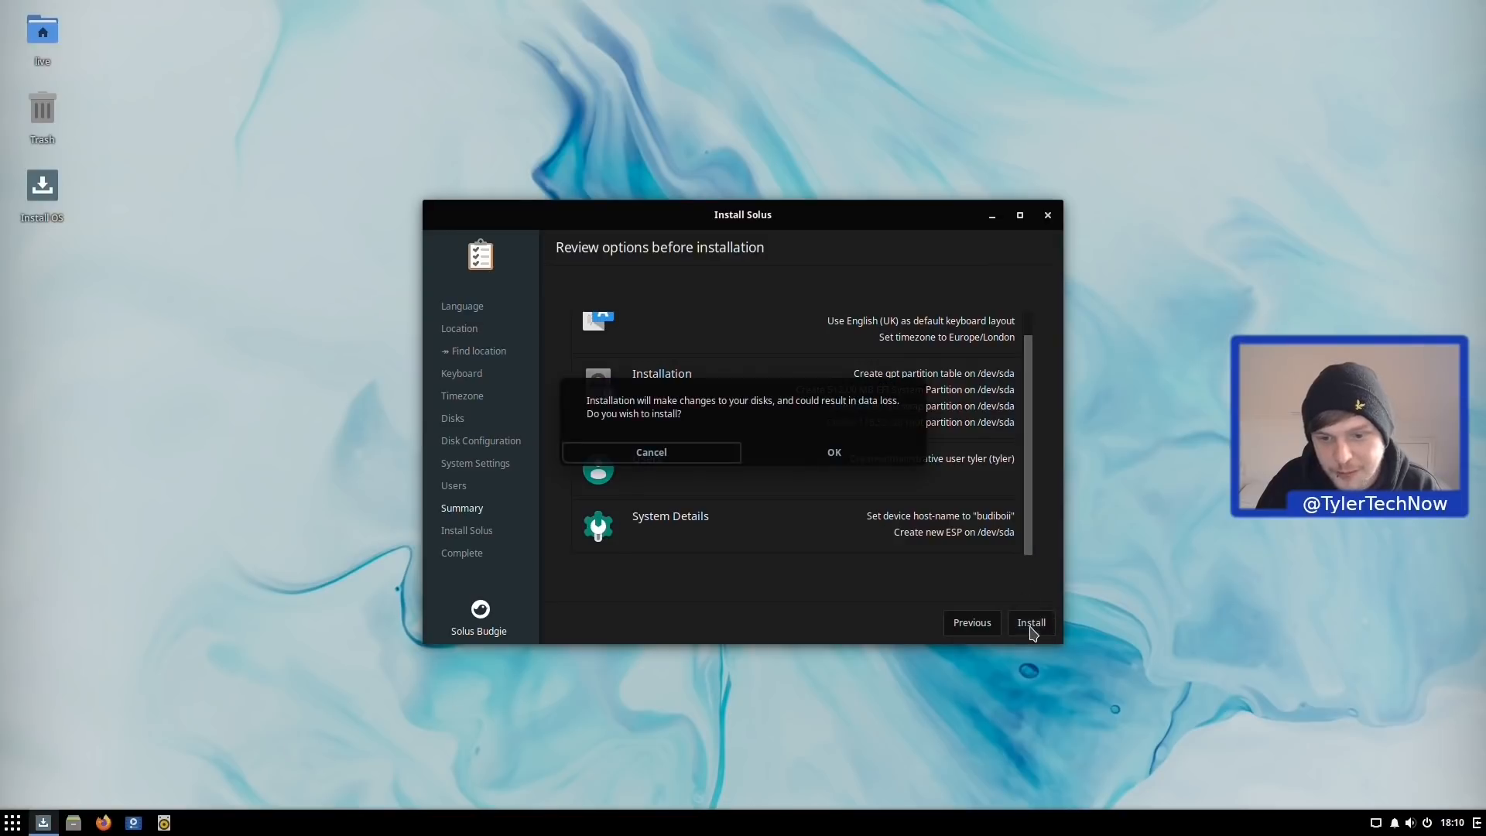
click(835, 453)
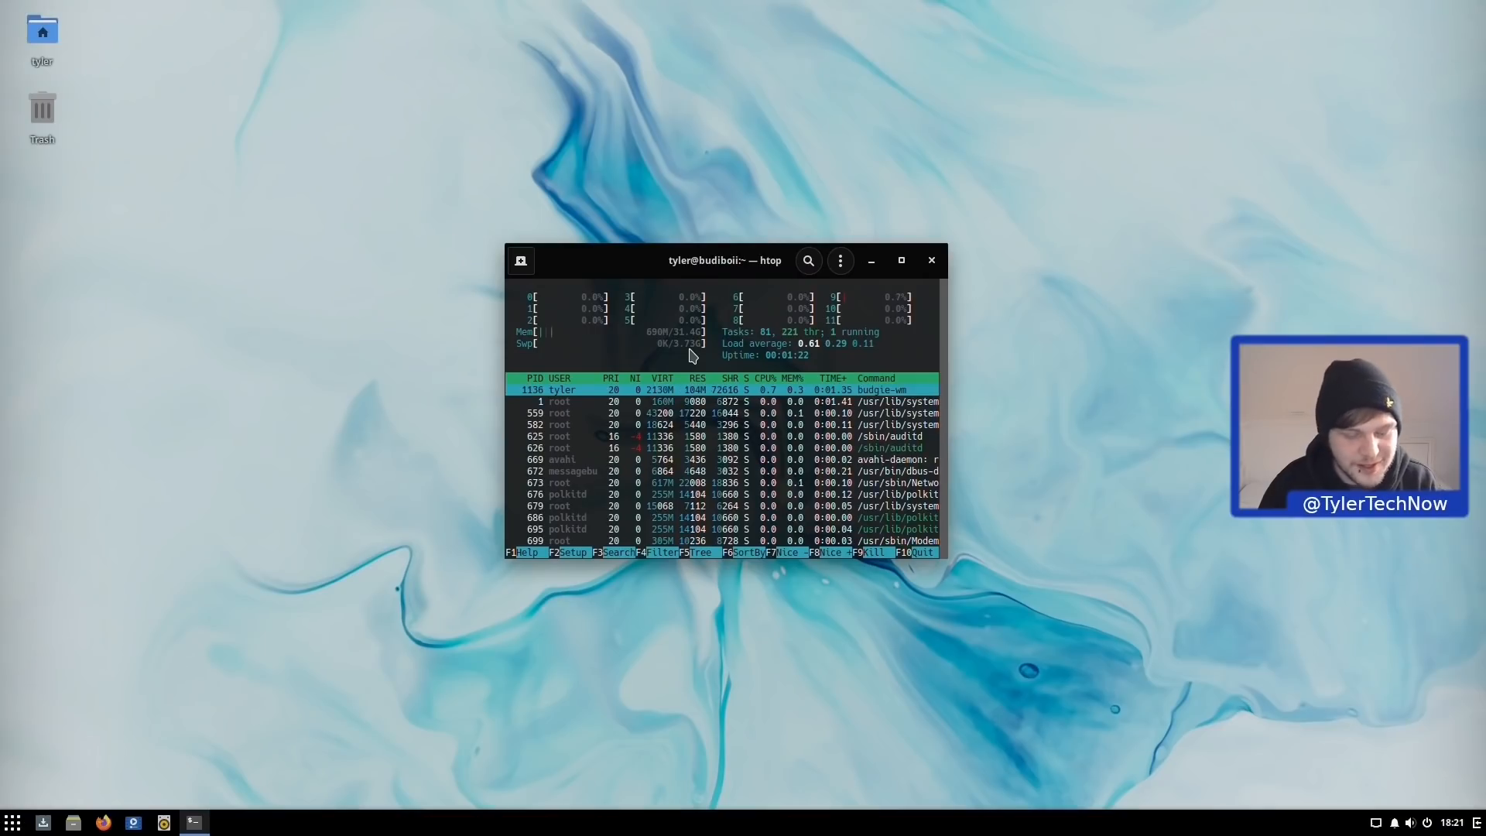
Step: Quit htop and return to the terminal's shell prompt
text(q)
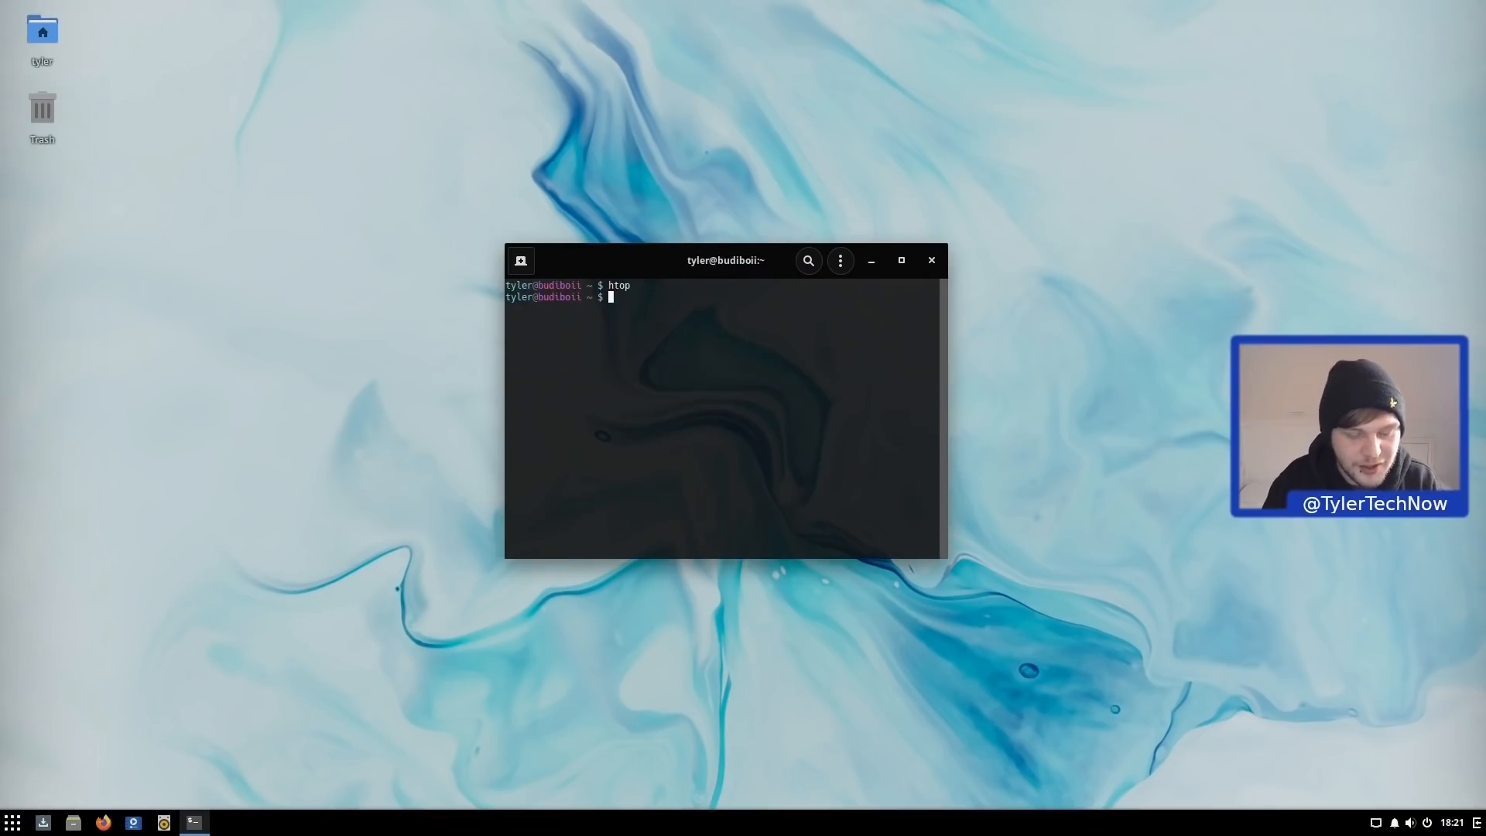
Step: List the block devices with lsblk and display the system information with neofetch in the terminal
text(lsblk)
key(Return)
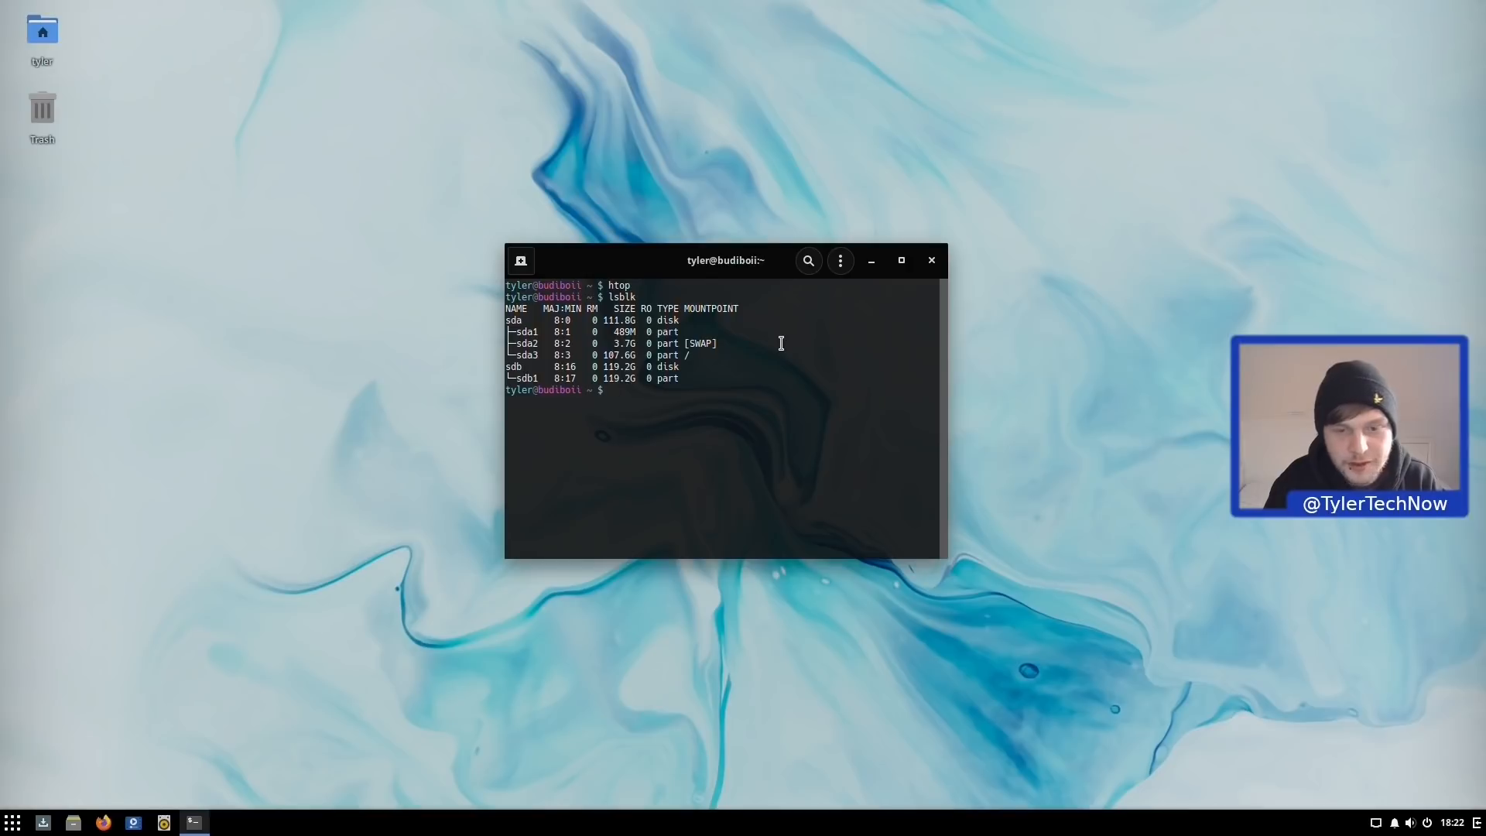
text(neofetch)
key(Return)
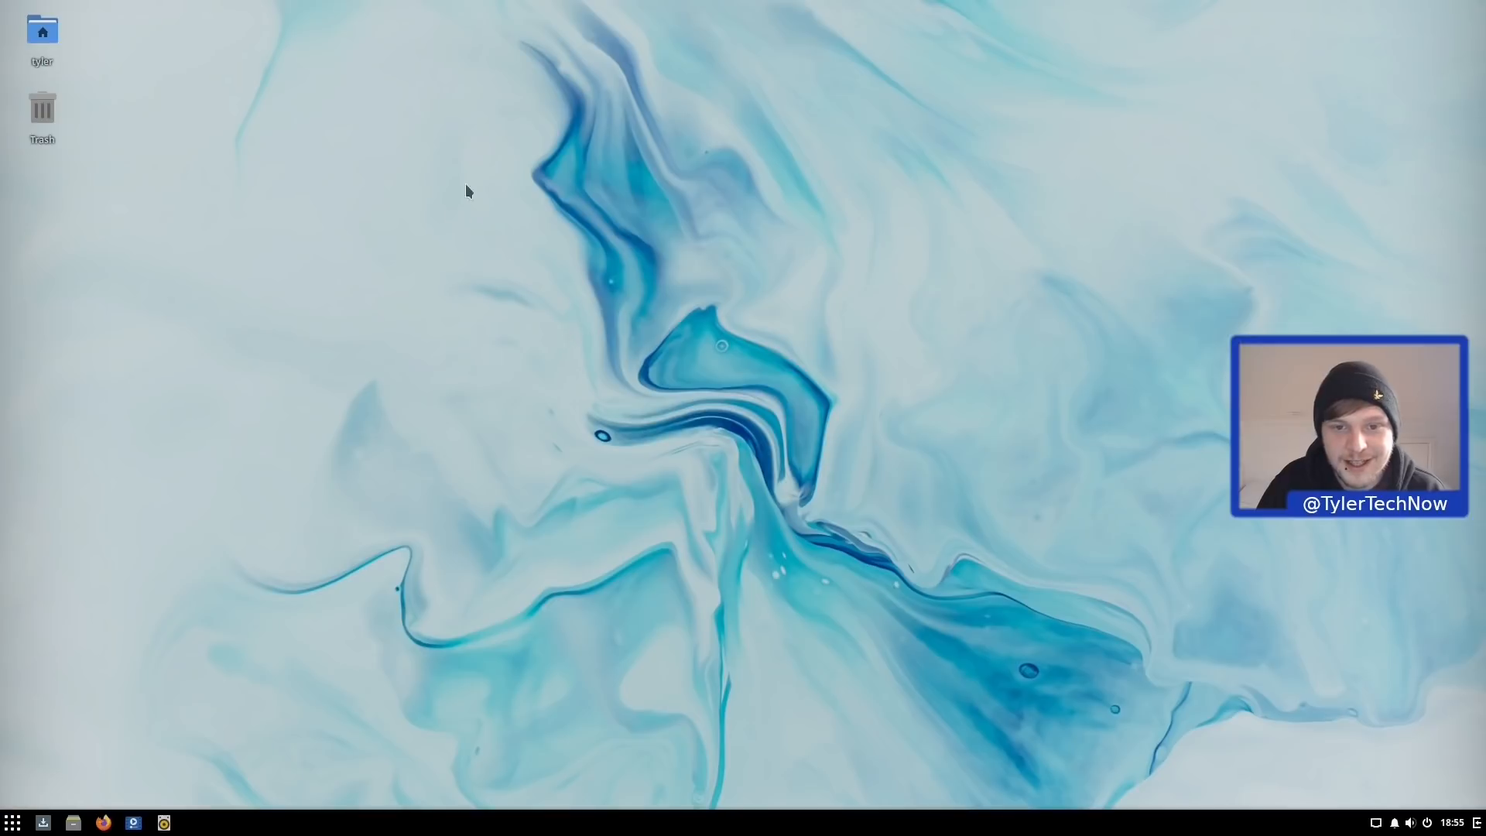
right_click(772, 221)
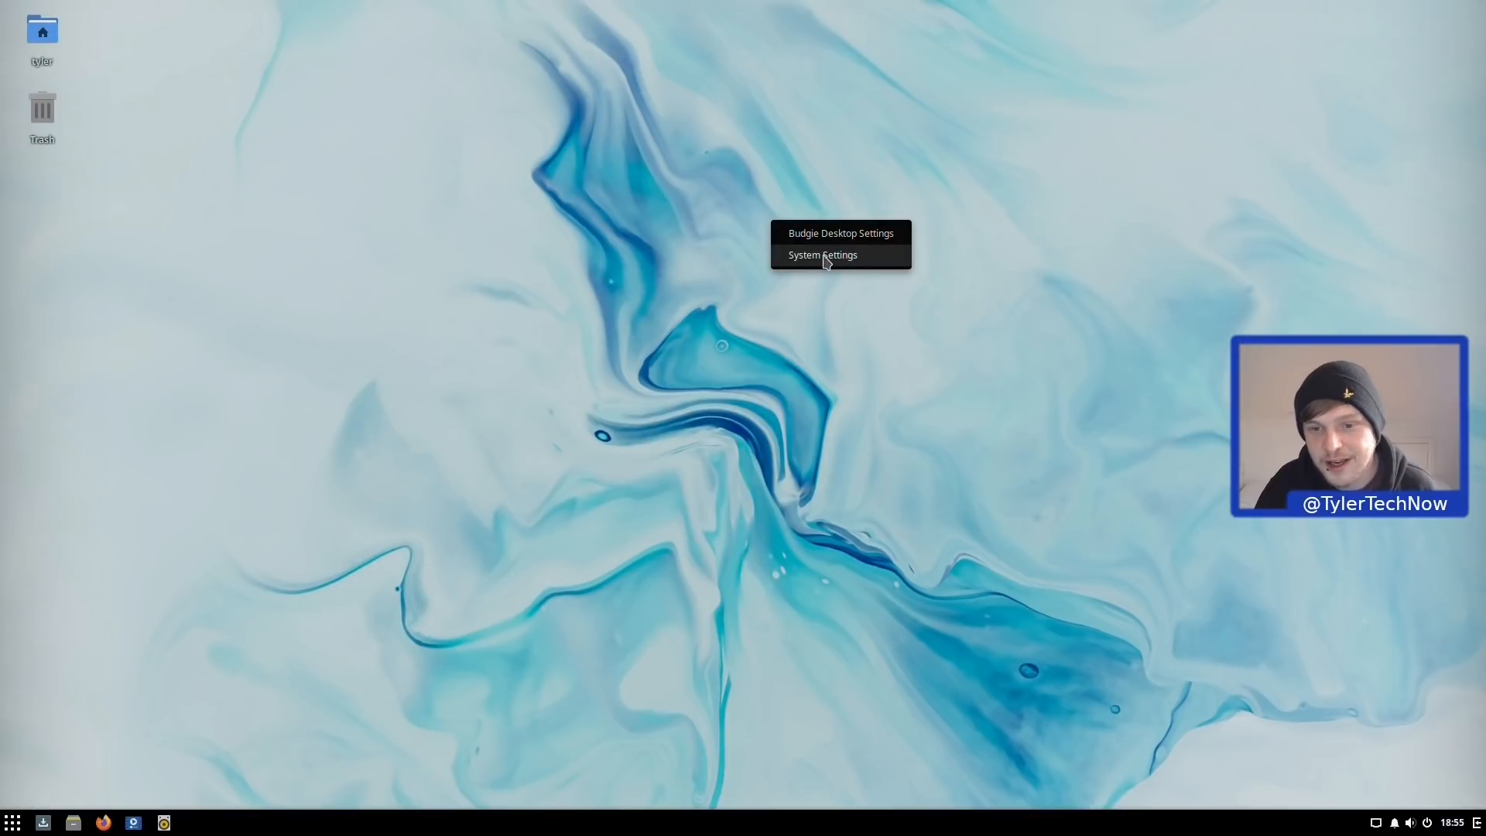
click(599, 138)
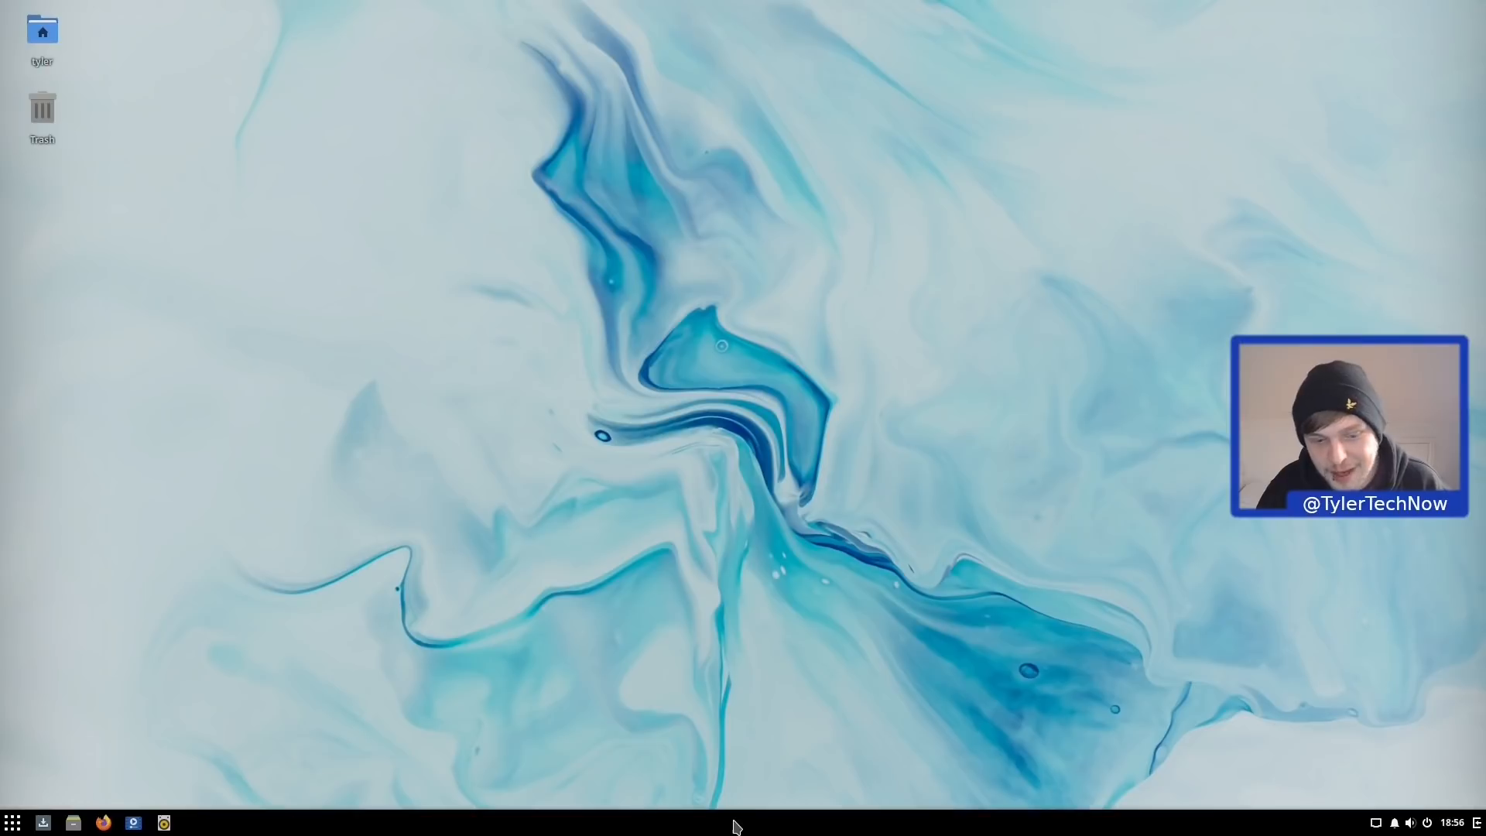
Step: Look through the list of installed applications, search it for "nau" and open Files
click(11, 826)
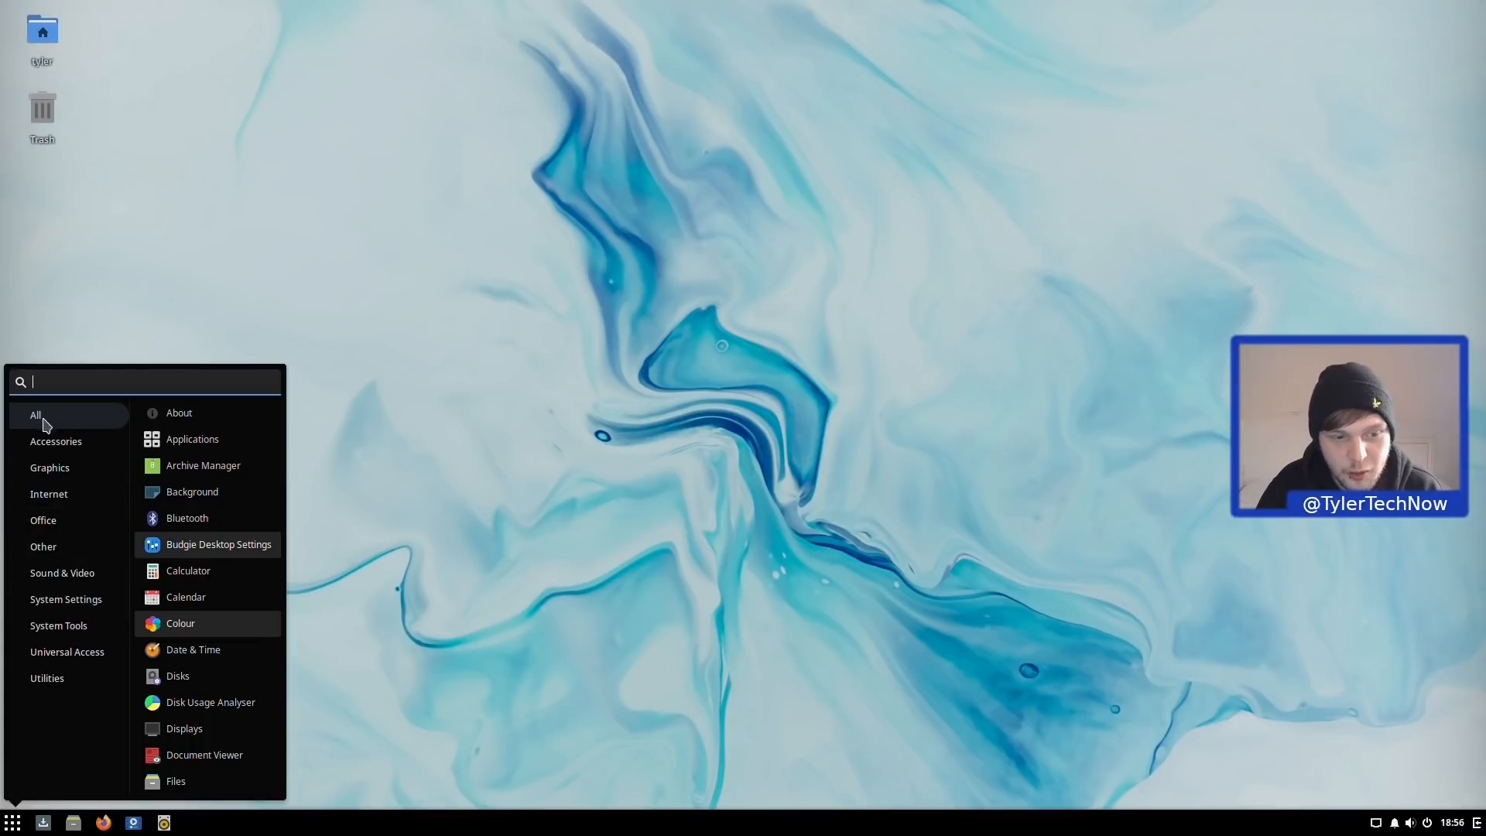
scroll(239, 568, down, 10)
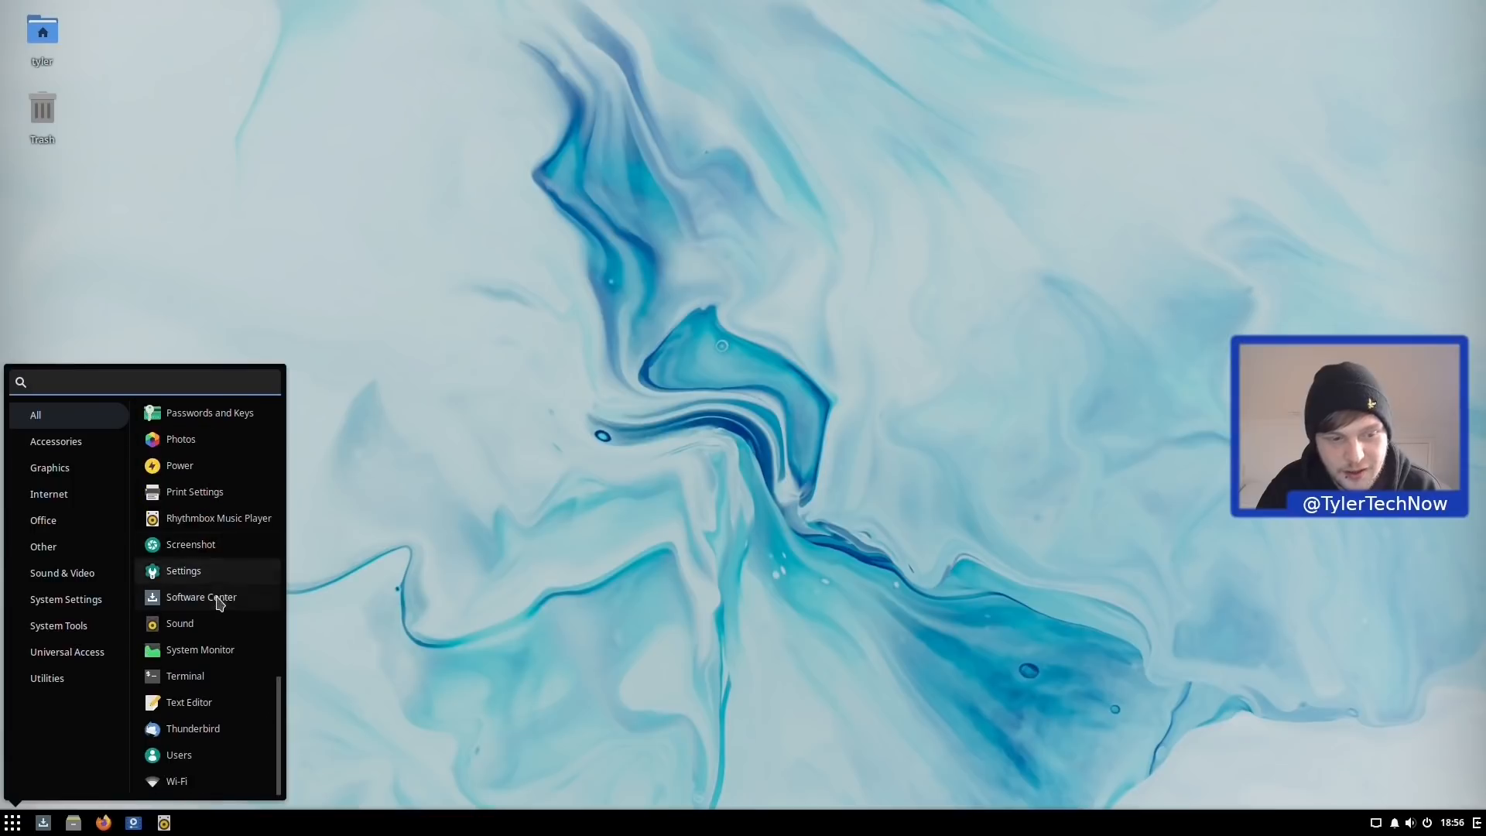
scroll(217, 611, up, 8)
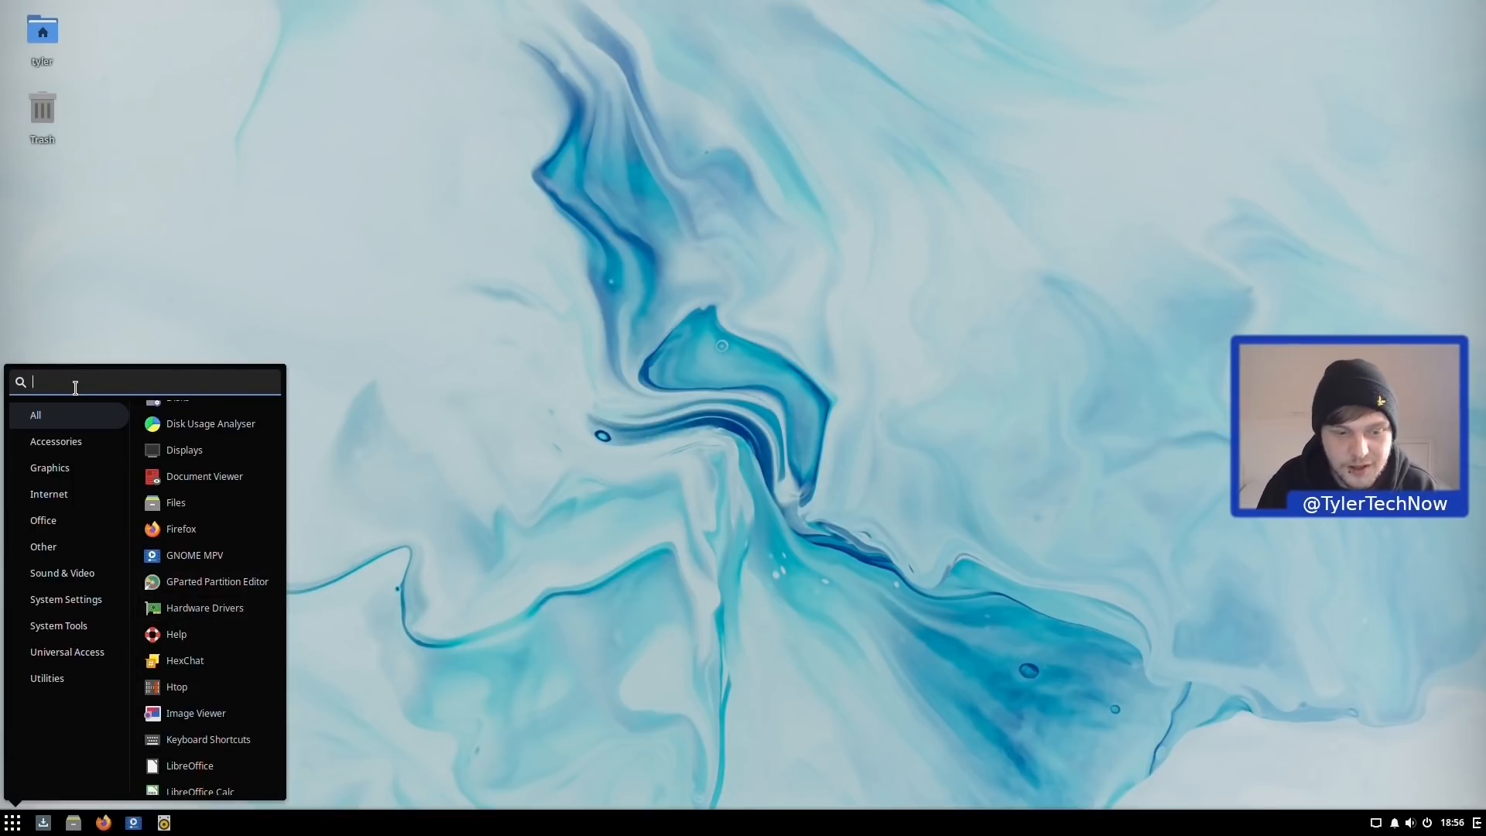
text(nau)
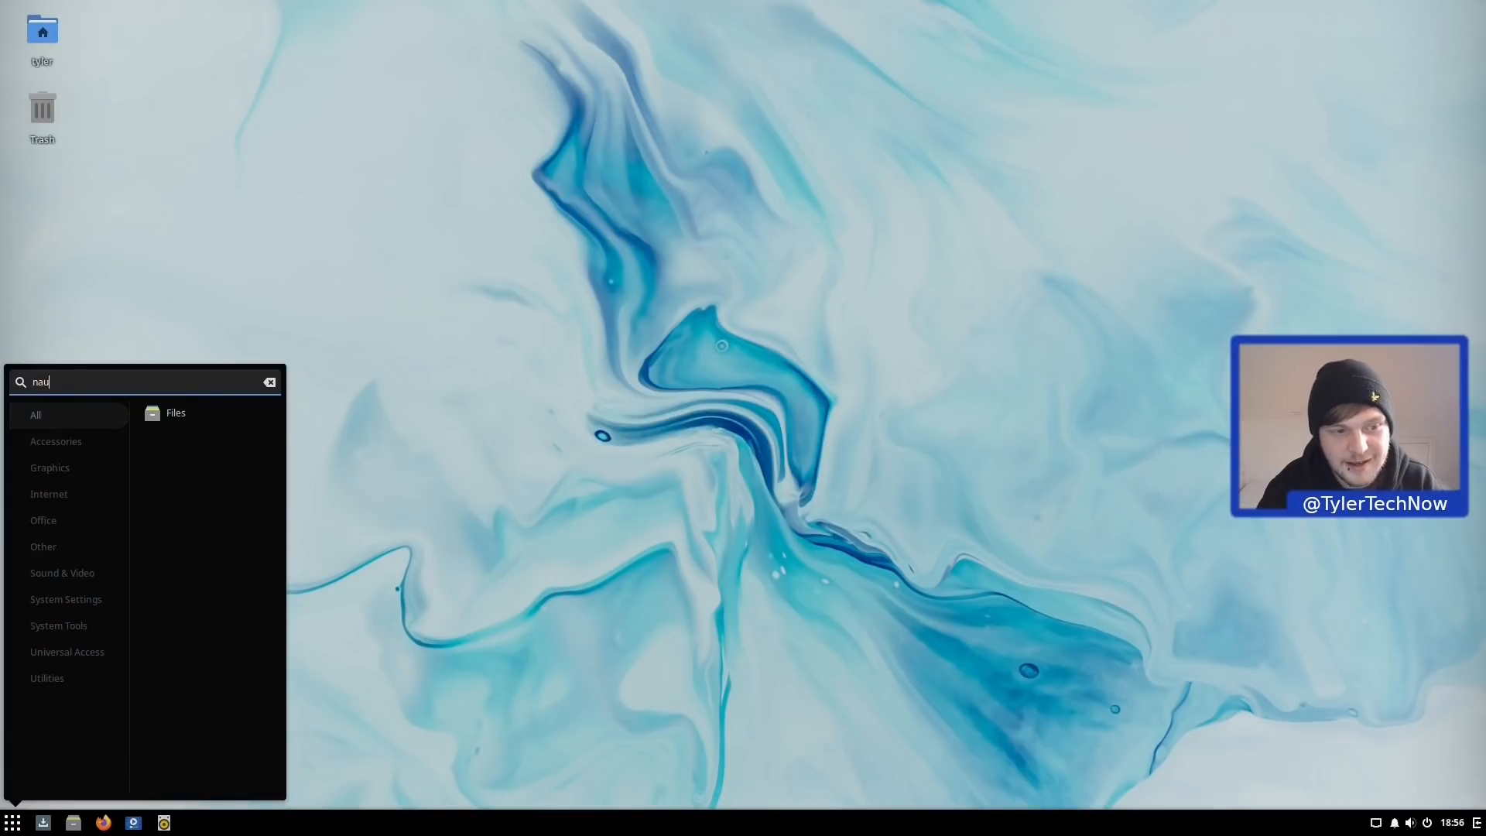
key(Return)
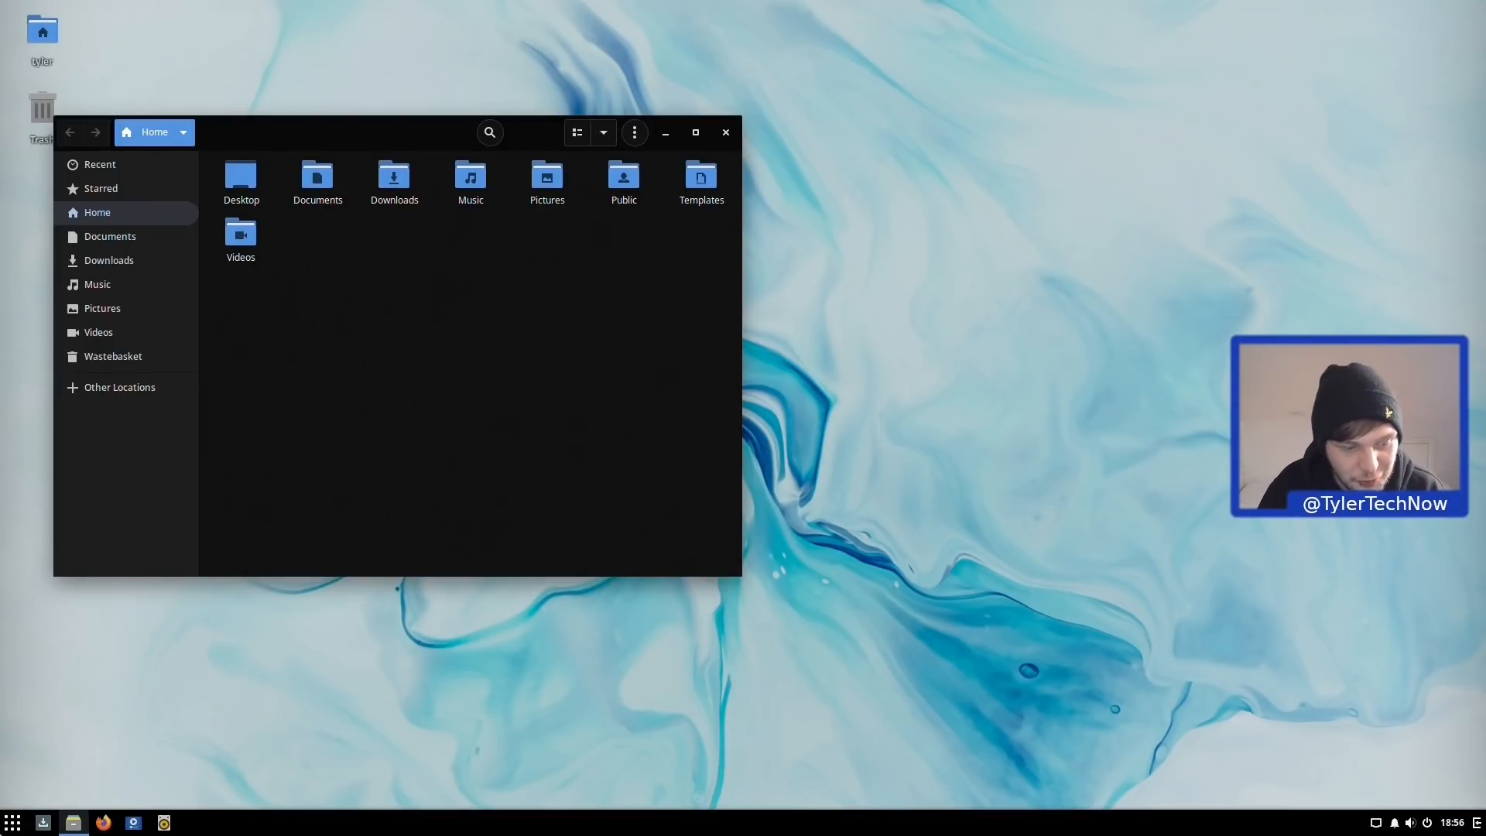
Step: Minimise and restore the Files window, and look at the options of its panel launcher
click(74, 825)
click(74, 825)
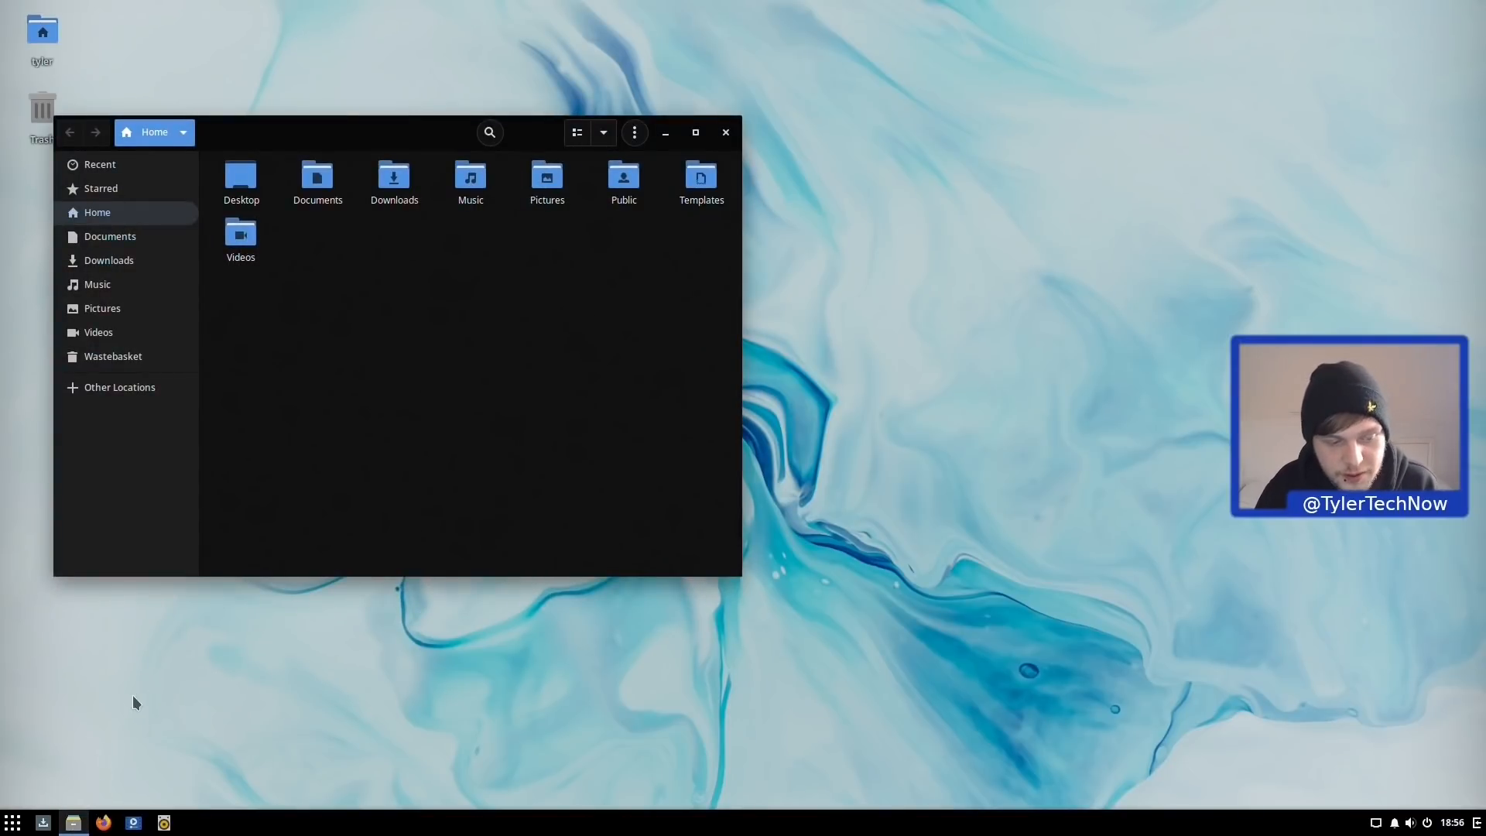
right_click(80, 827)
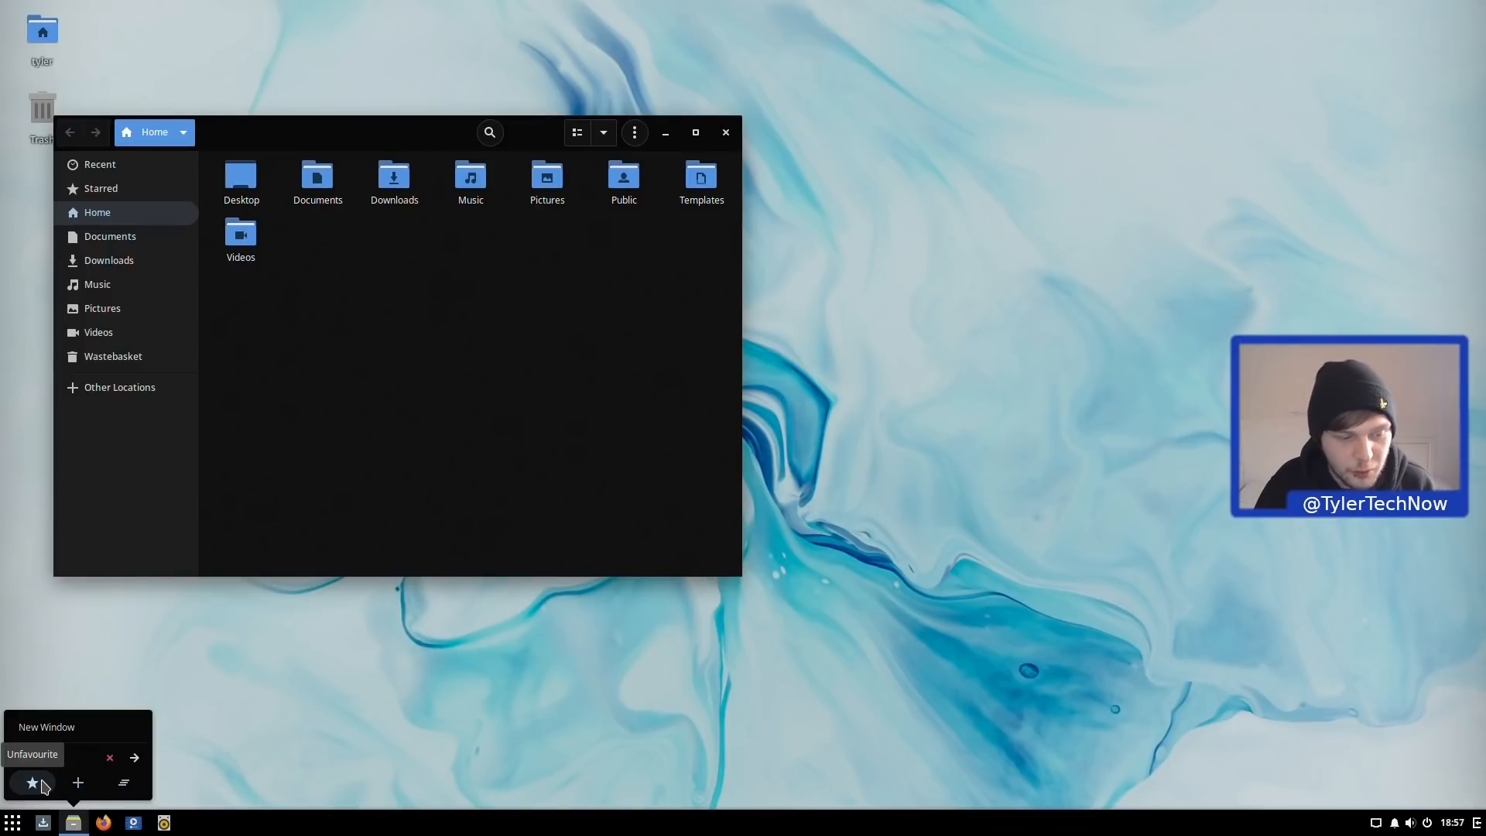
click(287, 720)
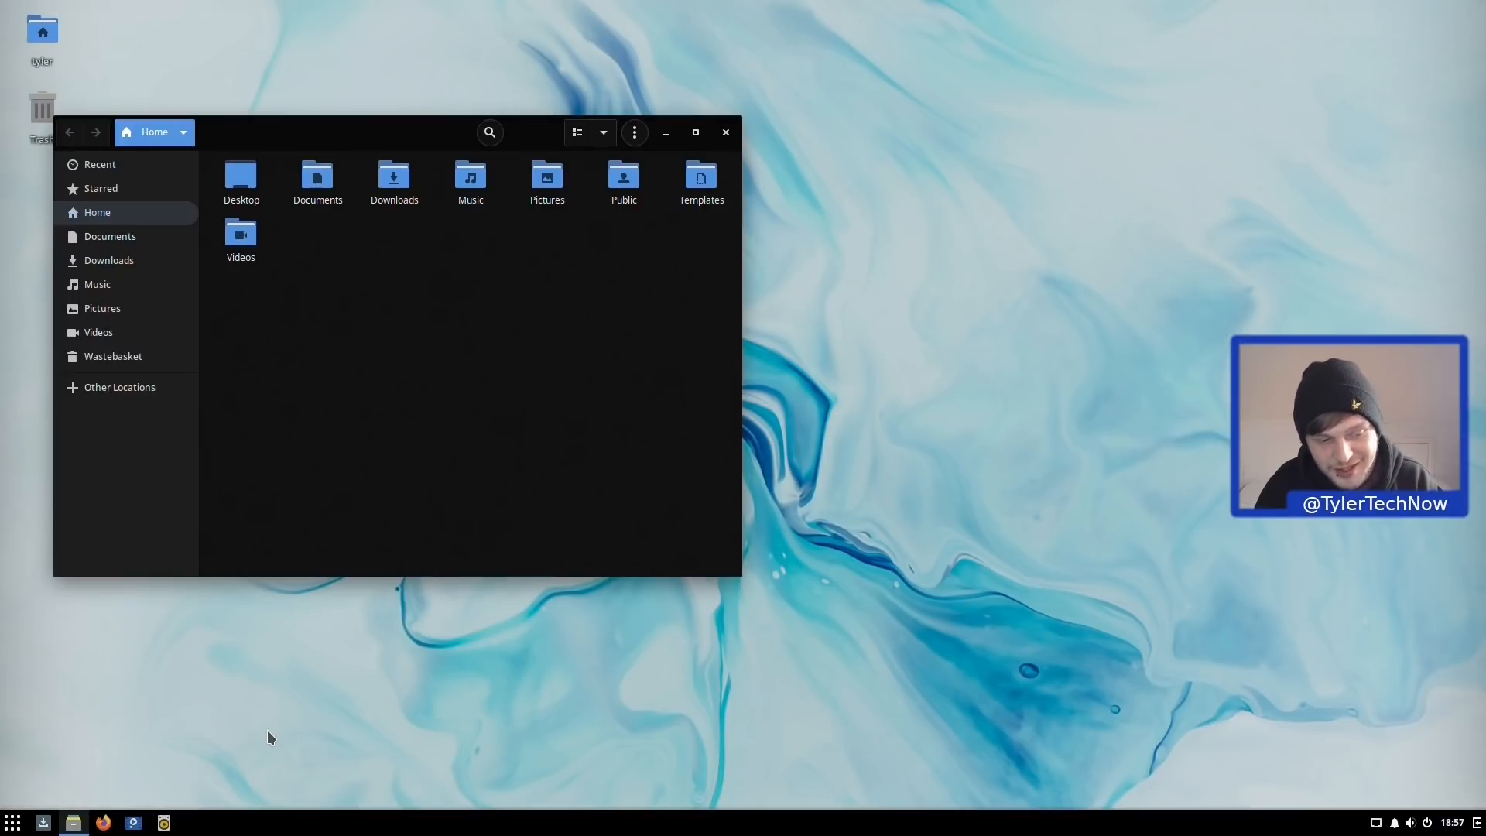
Step: Add a Calendar launcher to the bottom panel and remove it from the favourites again
click(6, 827)
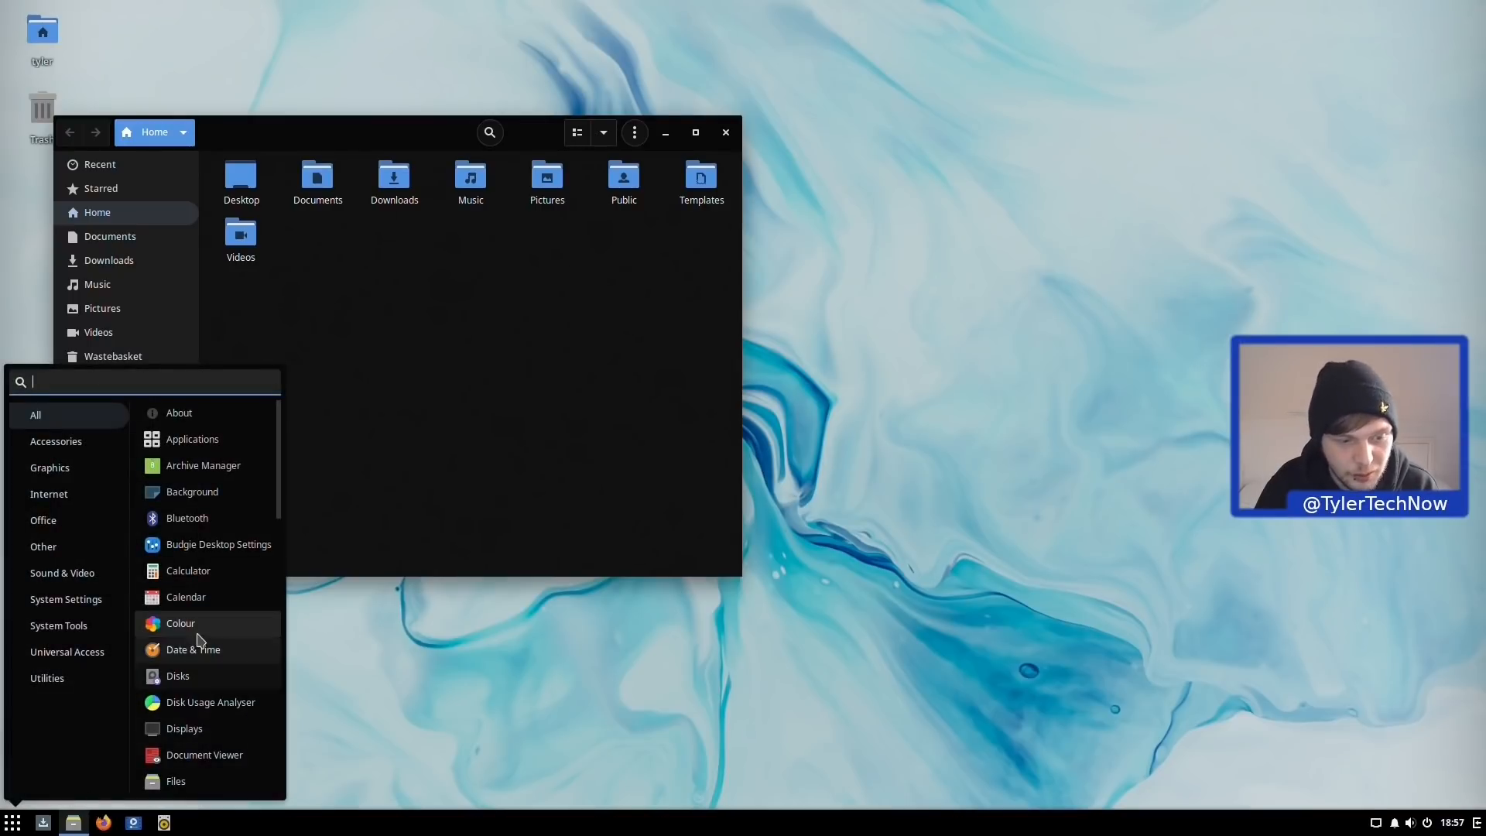
drag(172, 601, 181, 825)
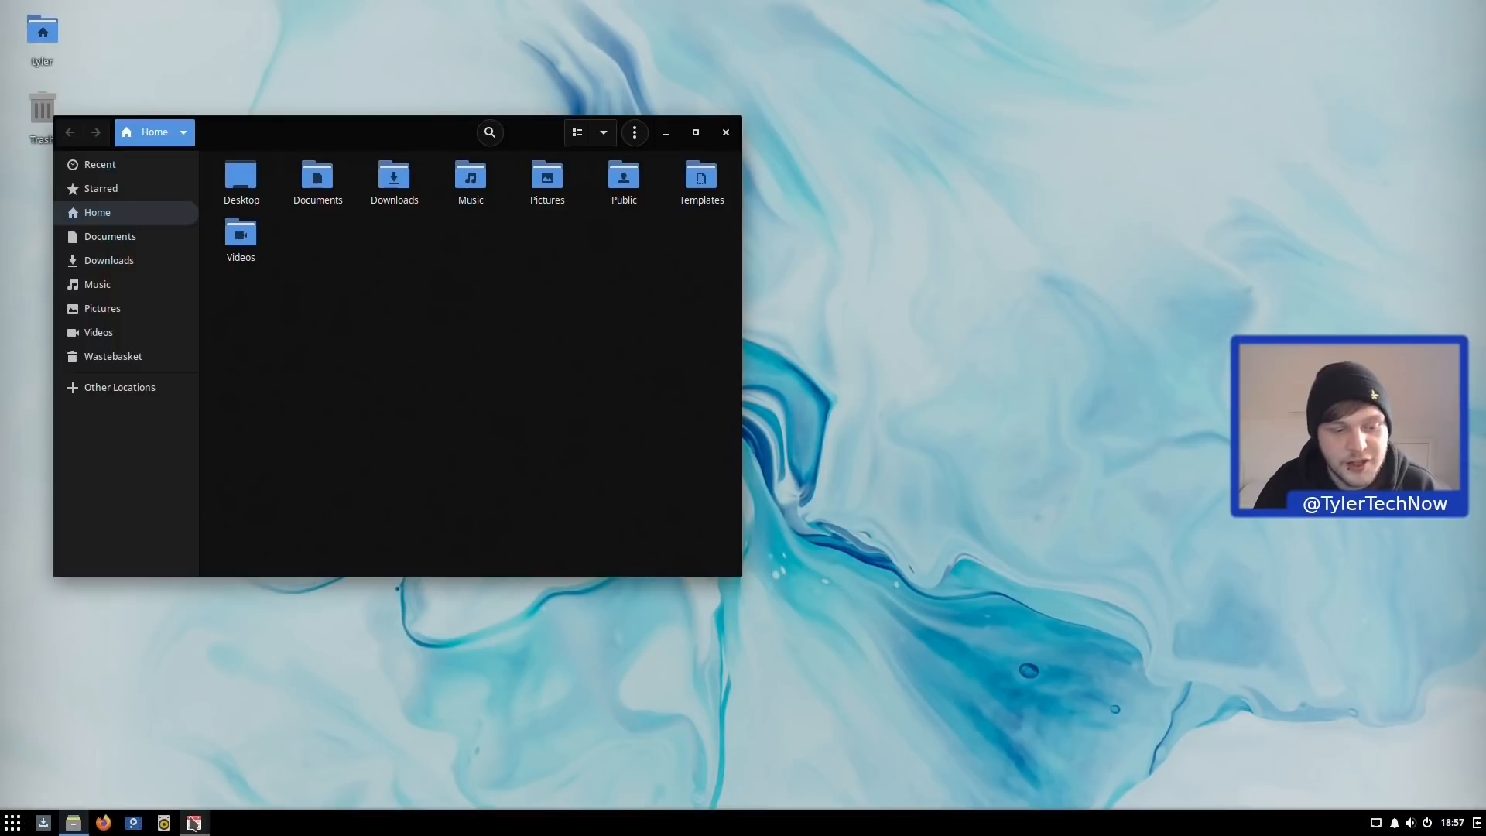
right_click(193, 823)
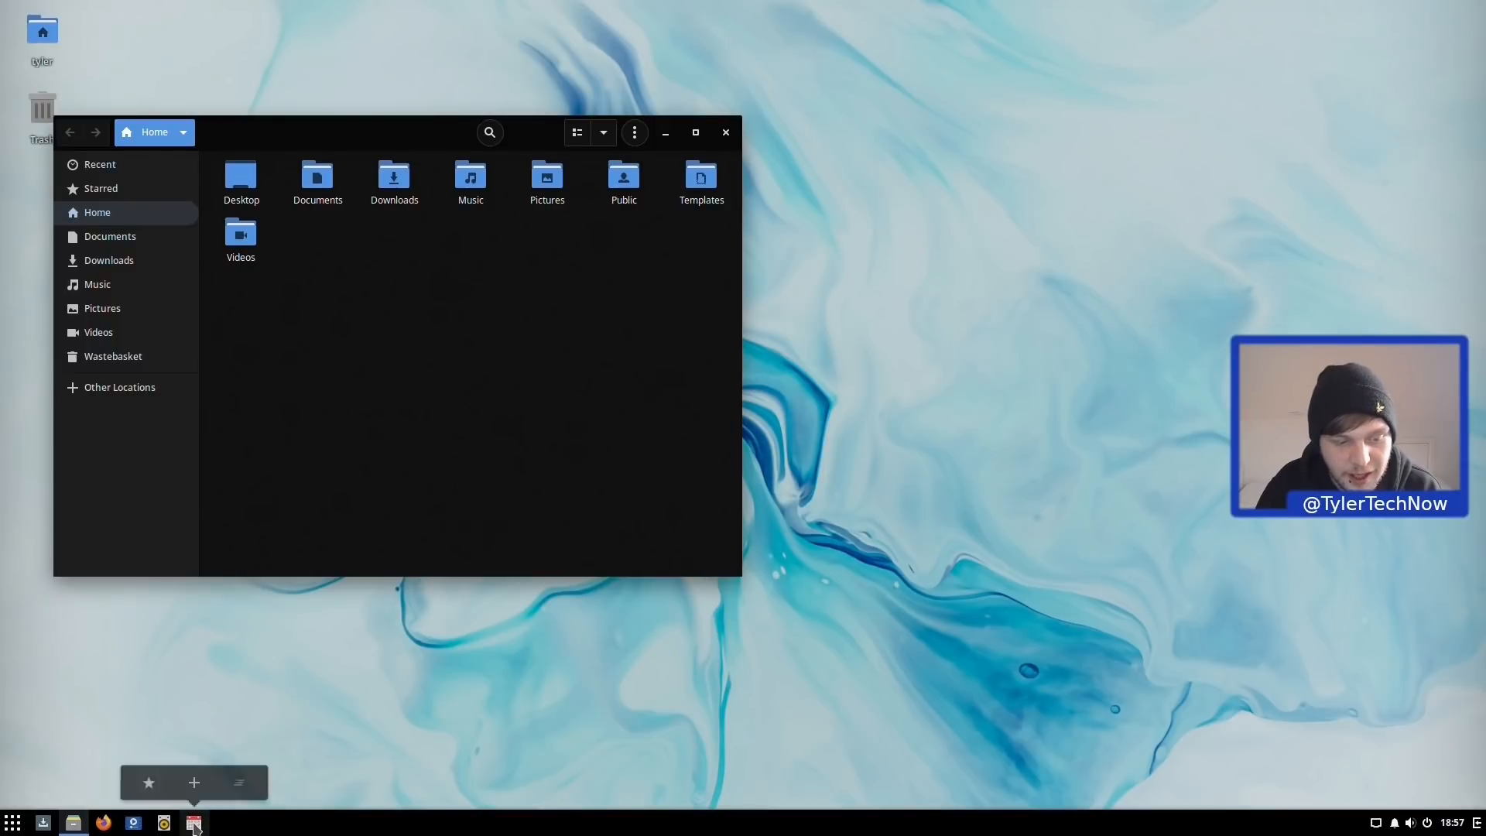
click(149, 784)
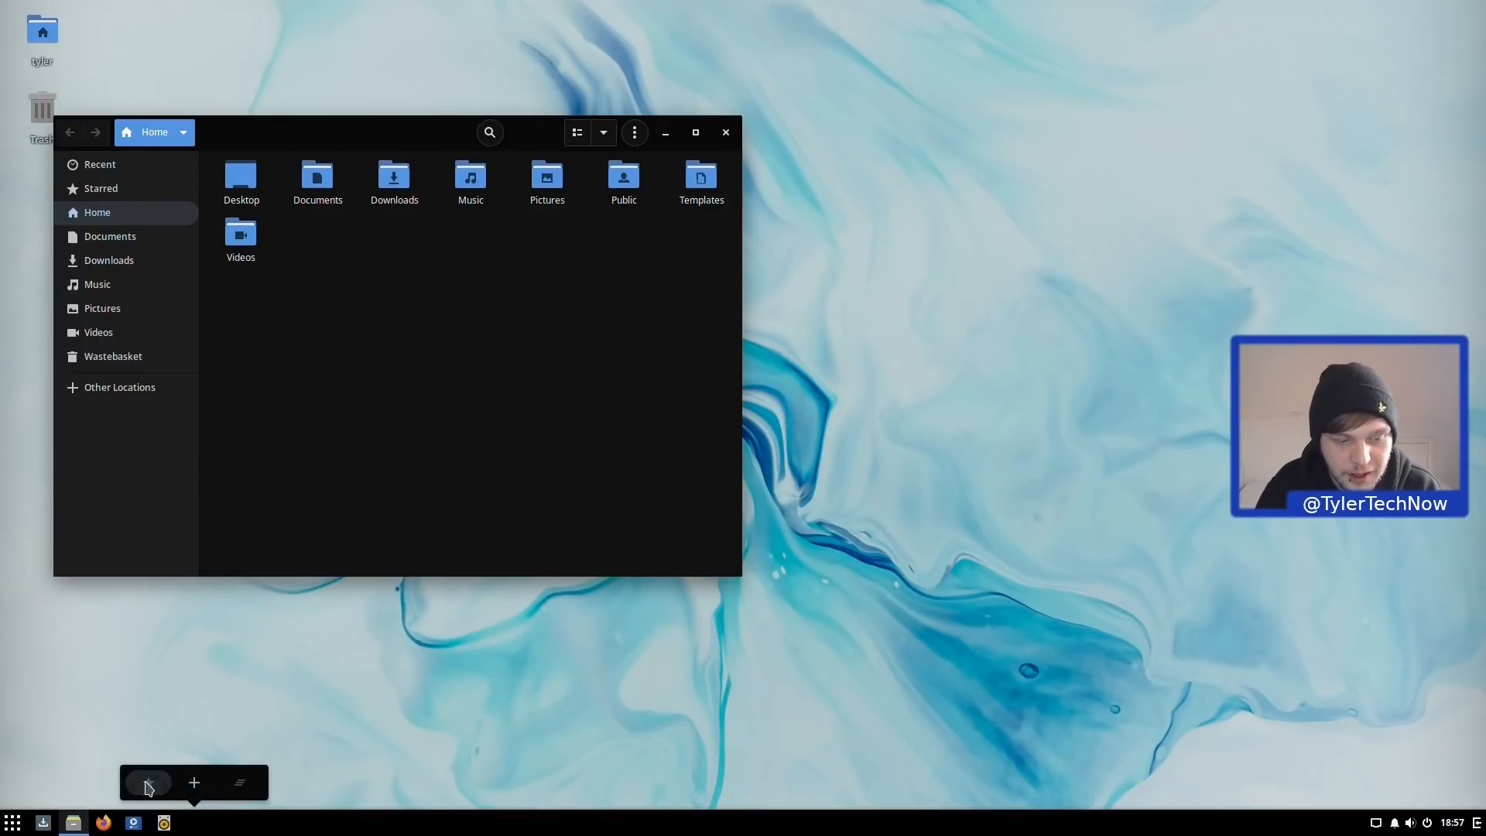
Step: Glance at the application list, dismiss it and close the Files window
click(13, 824)
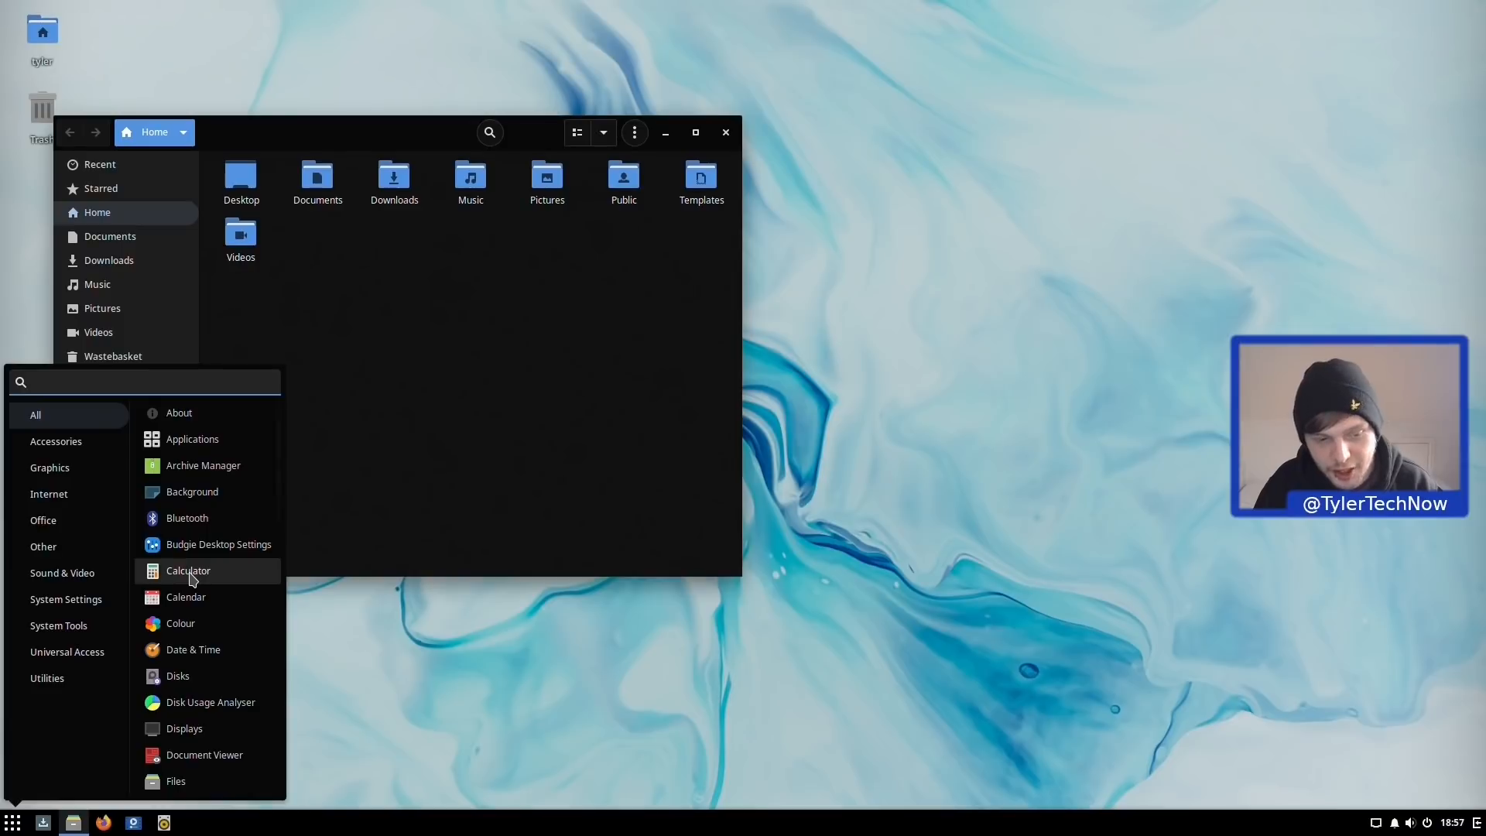
click(605, 430)
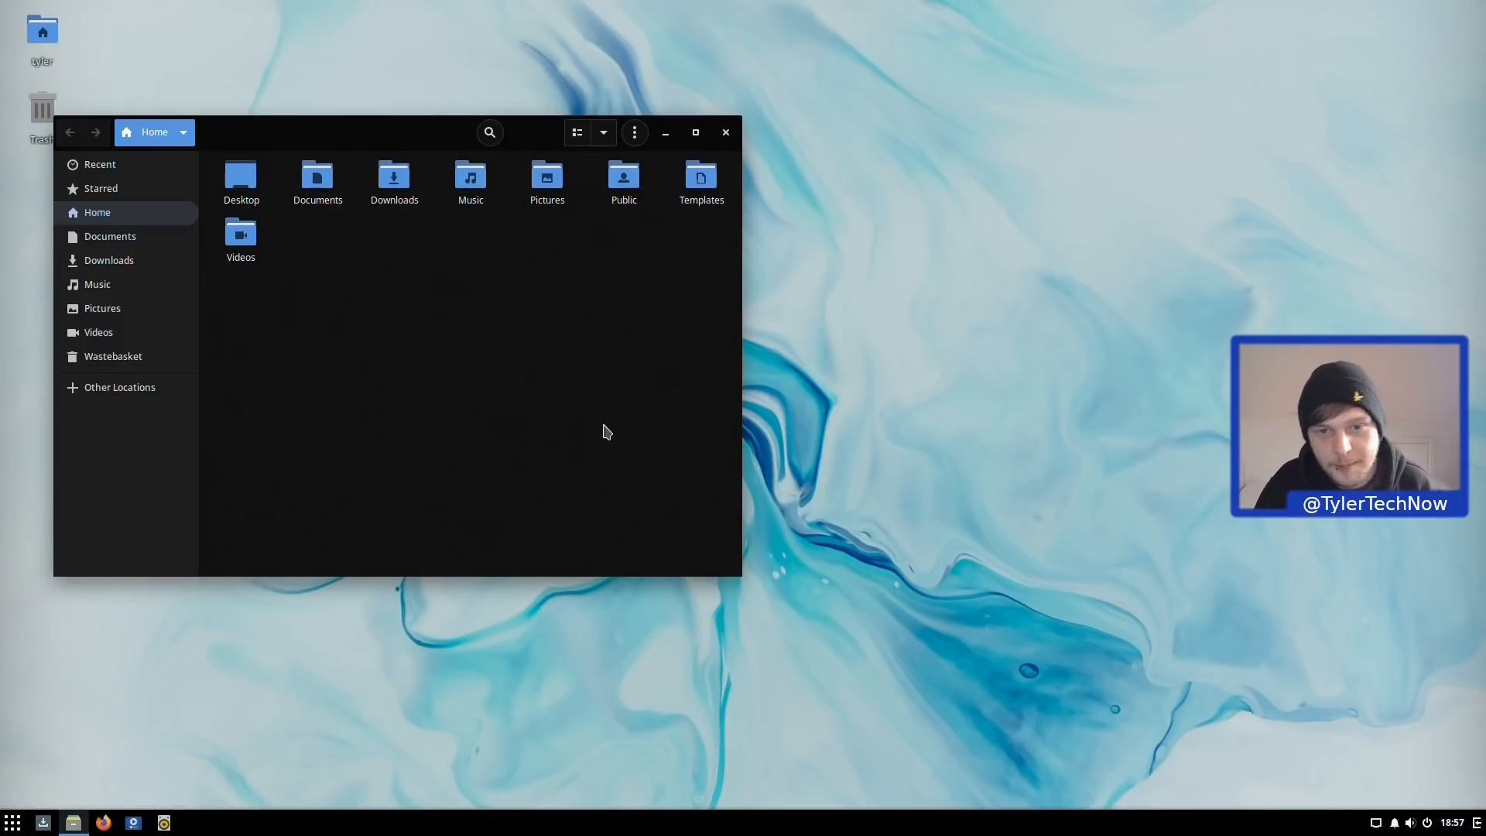
click(726, 132)
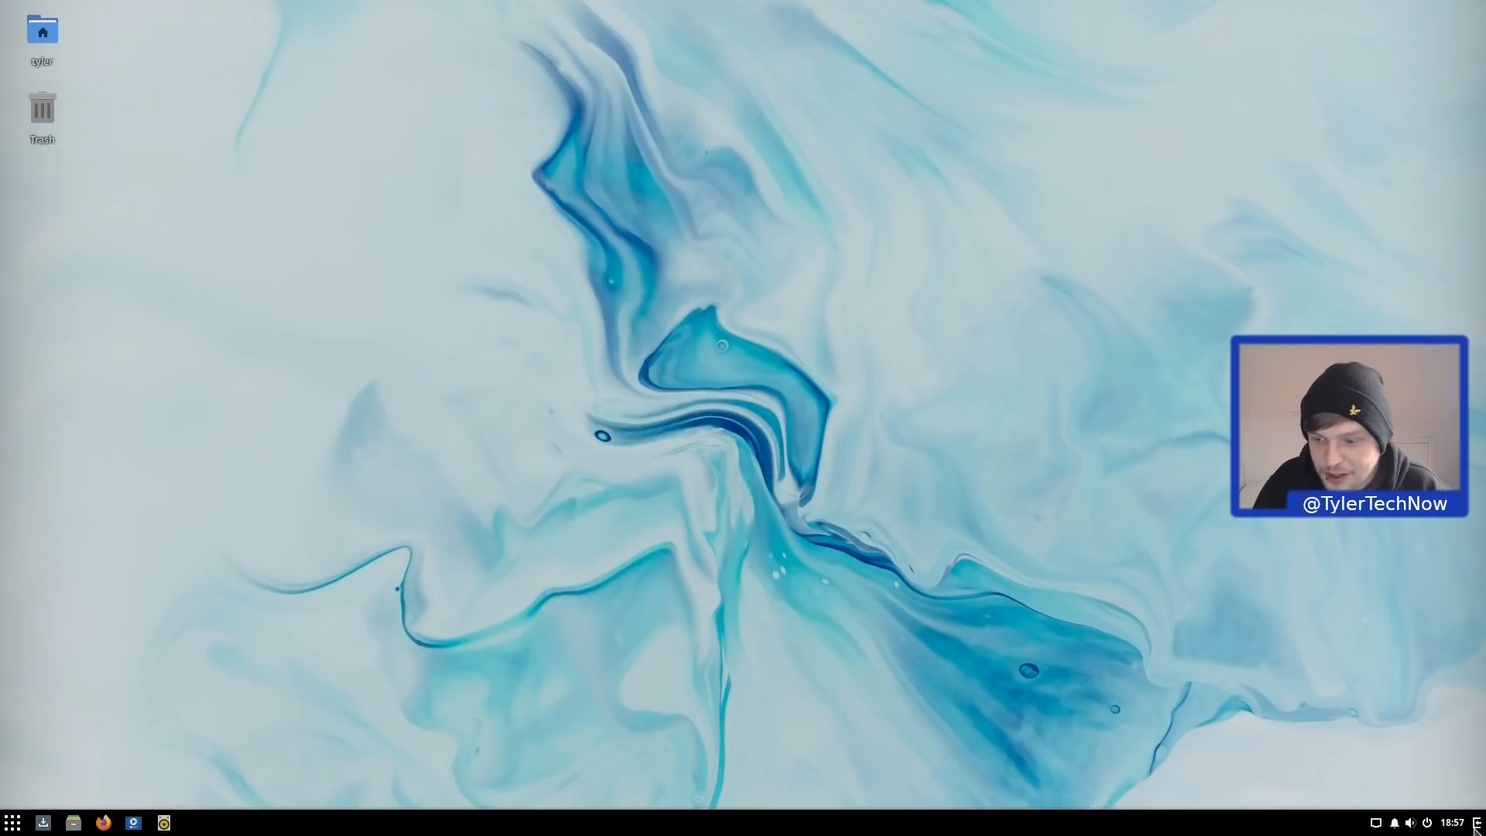
Step: Examine the sidebar's calendar and sound applets and the network connection options, closing each after viewing
click(1478, 825)
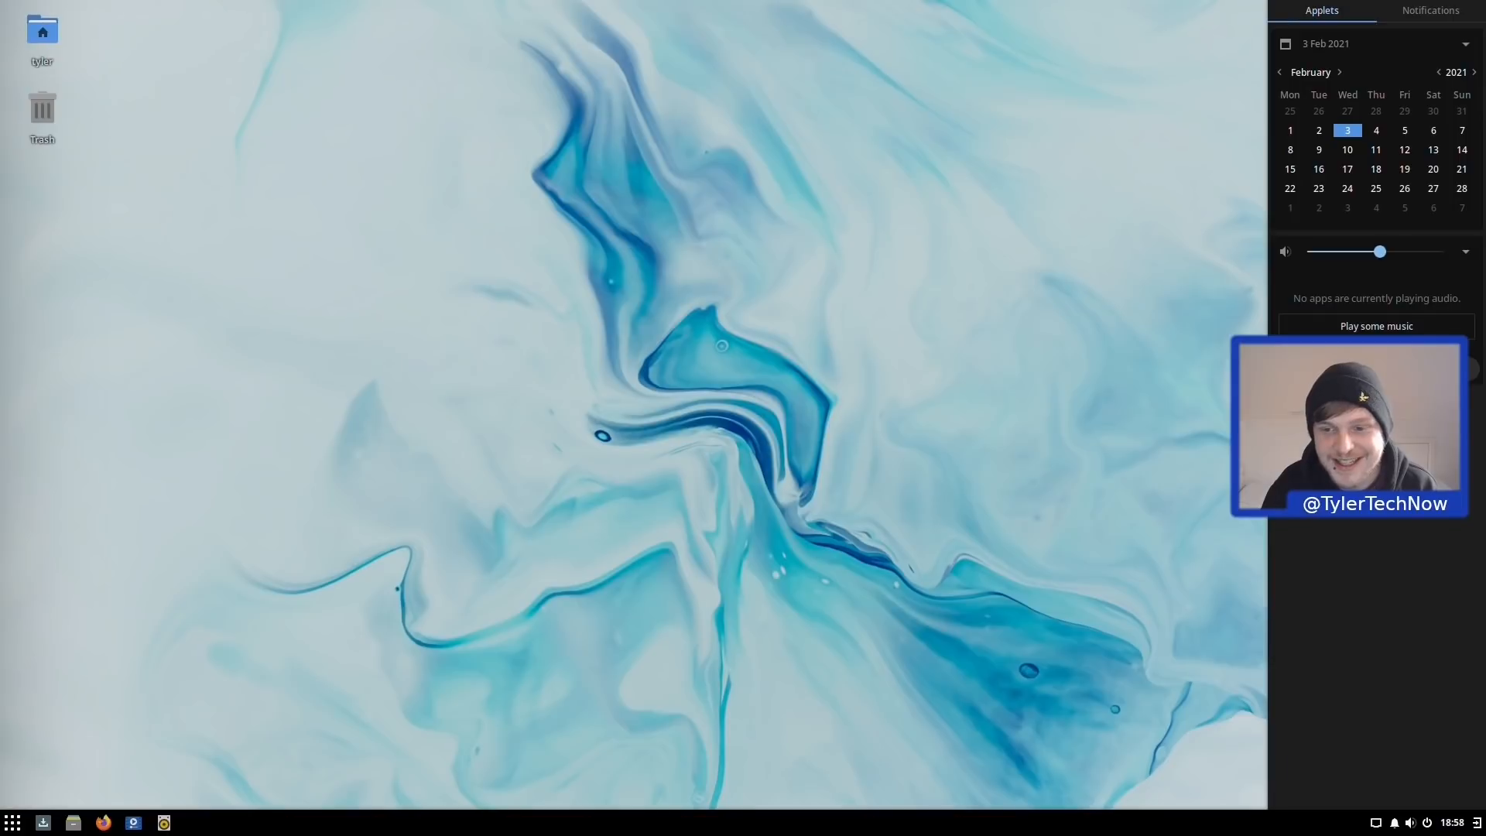
click(1056, 471)
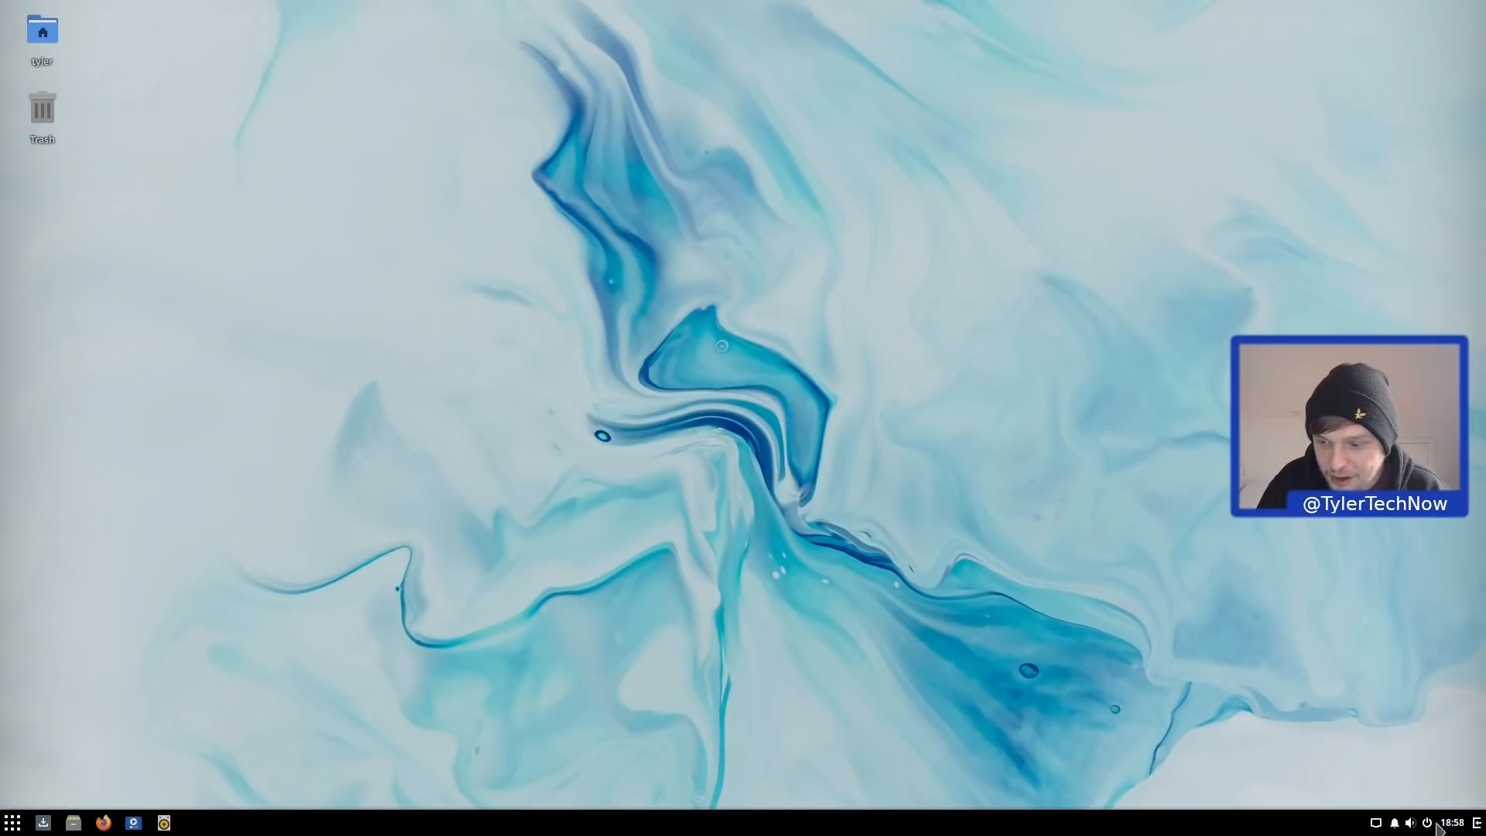
click(1377, 824)
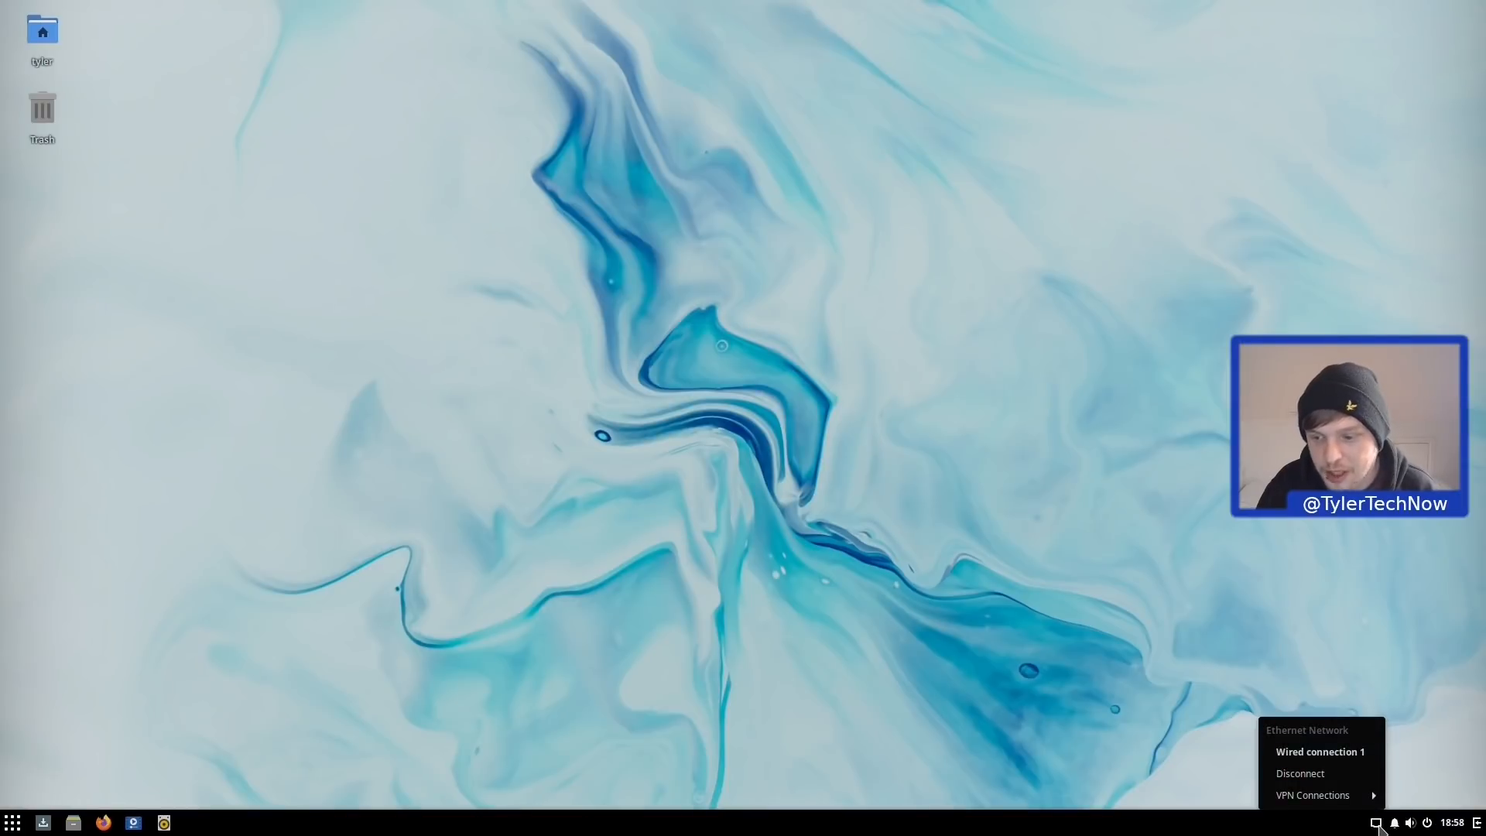
click(686, 543)
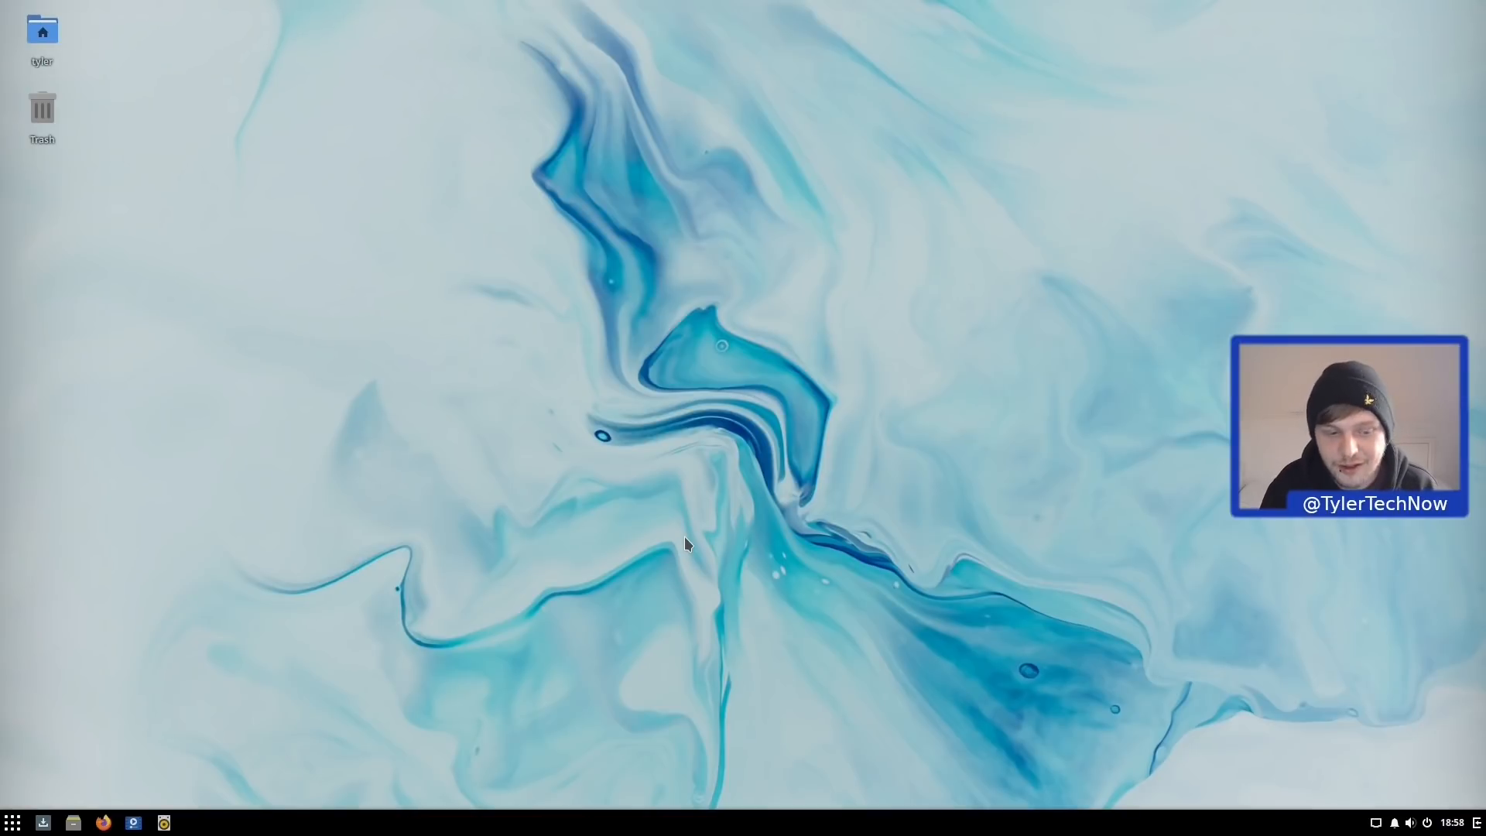
Step: Open Budgie Desktop Settings, move its window towards the middle of the desktop, view the Style options and minimise it
key(super)
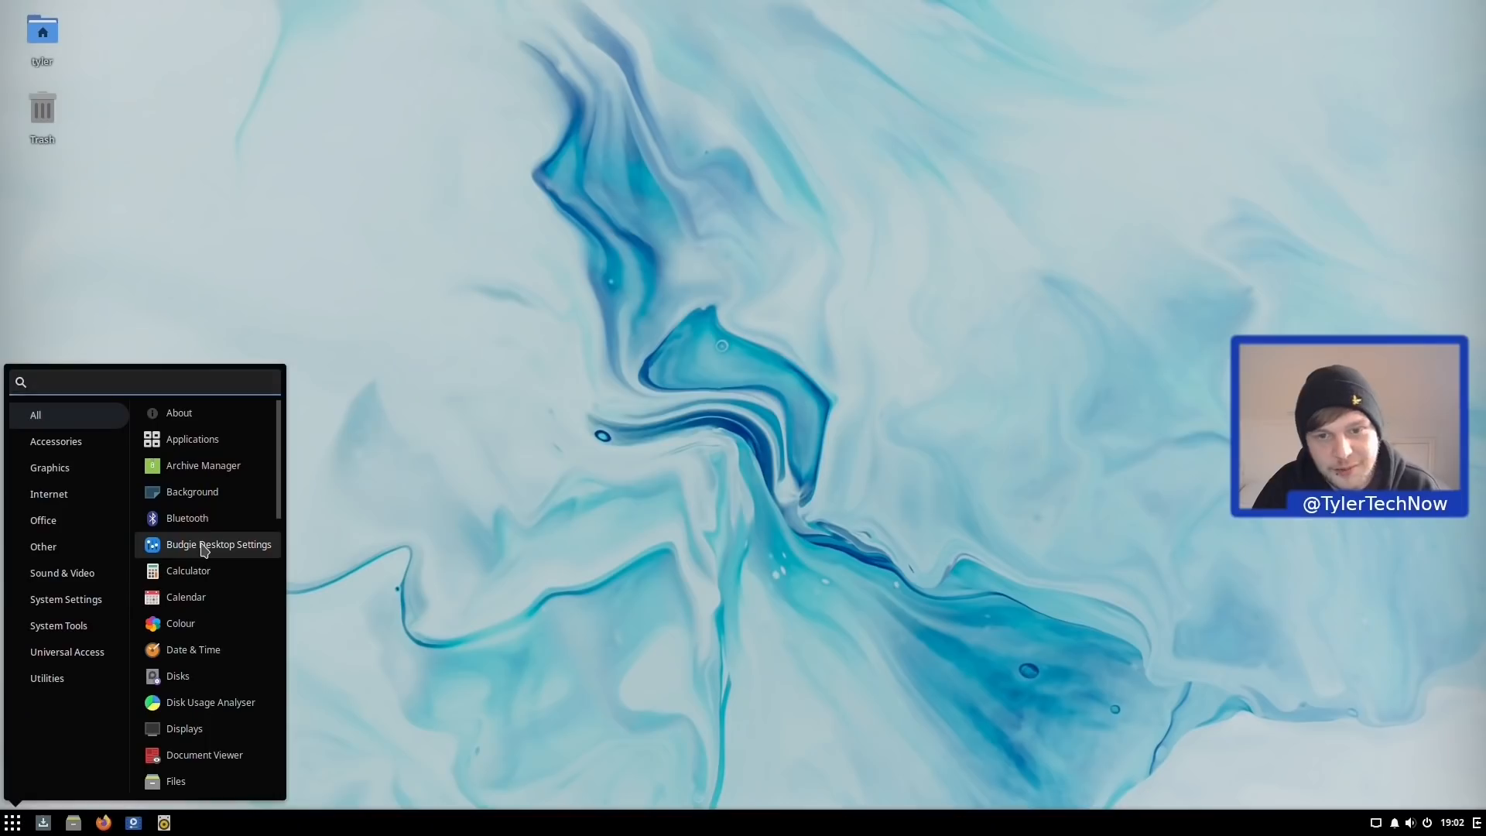
click(204, 546)
drag(446, 131, 673, 173)
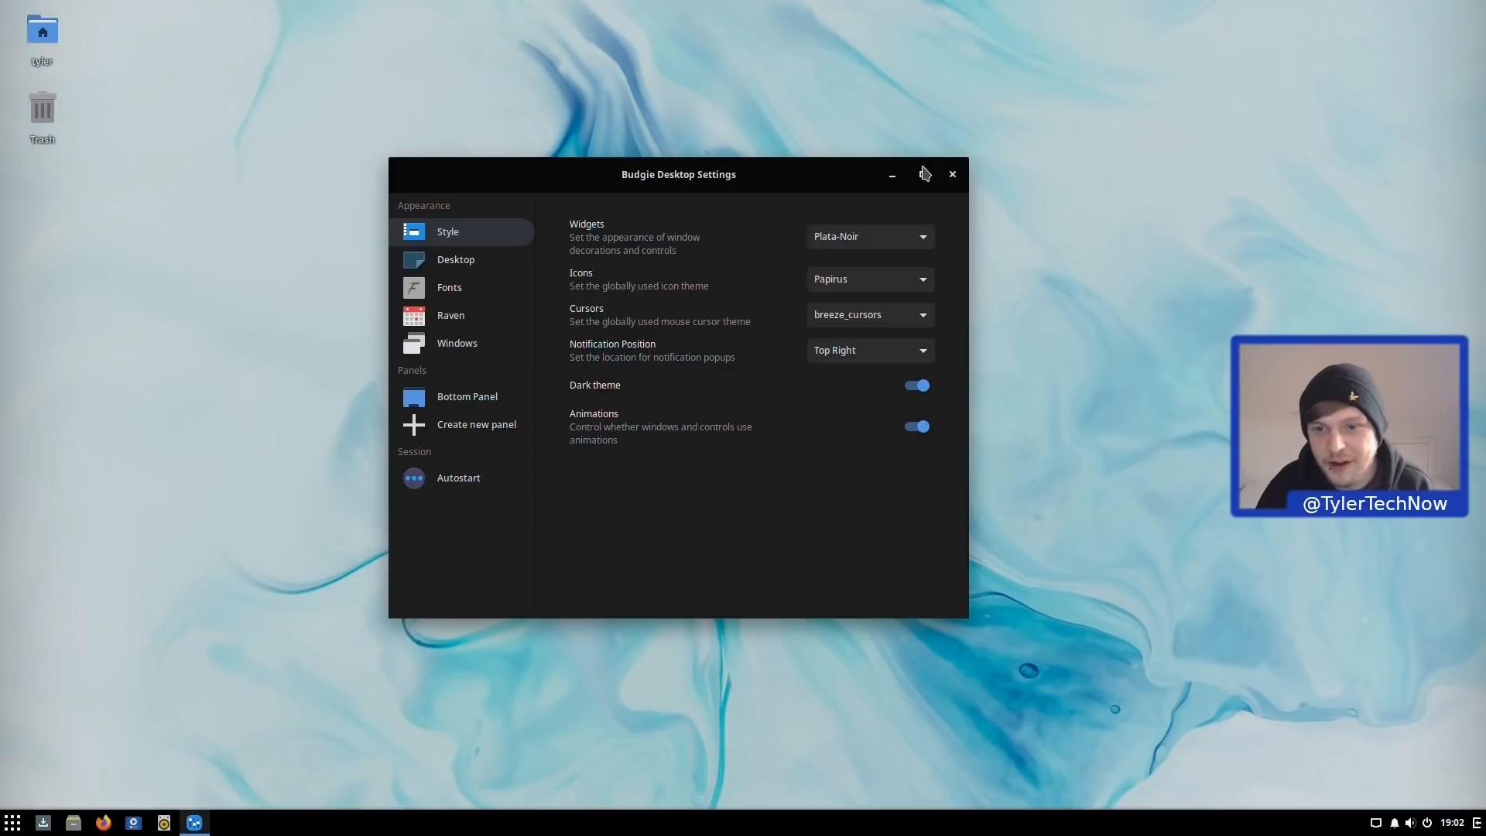
click(892, 174)
Step: Look through the list of preinstalled applications and open LibreOffice Writer
click(6, 832)
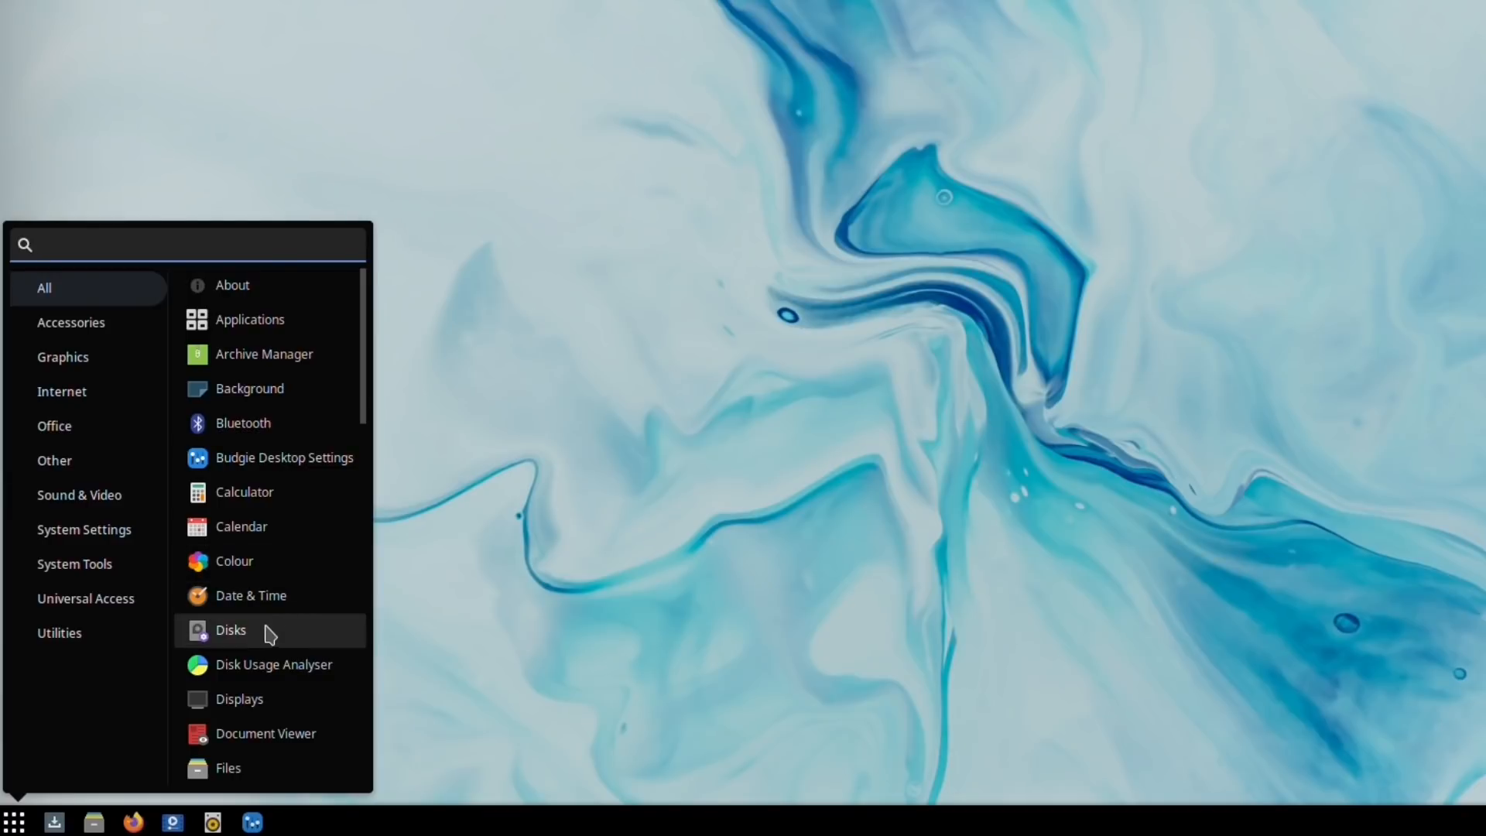
scroll(276, 634, down, 3)
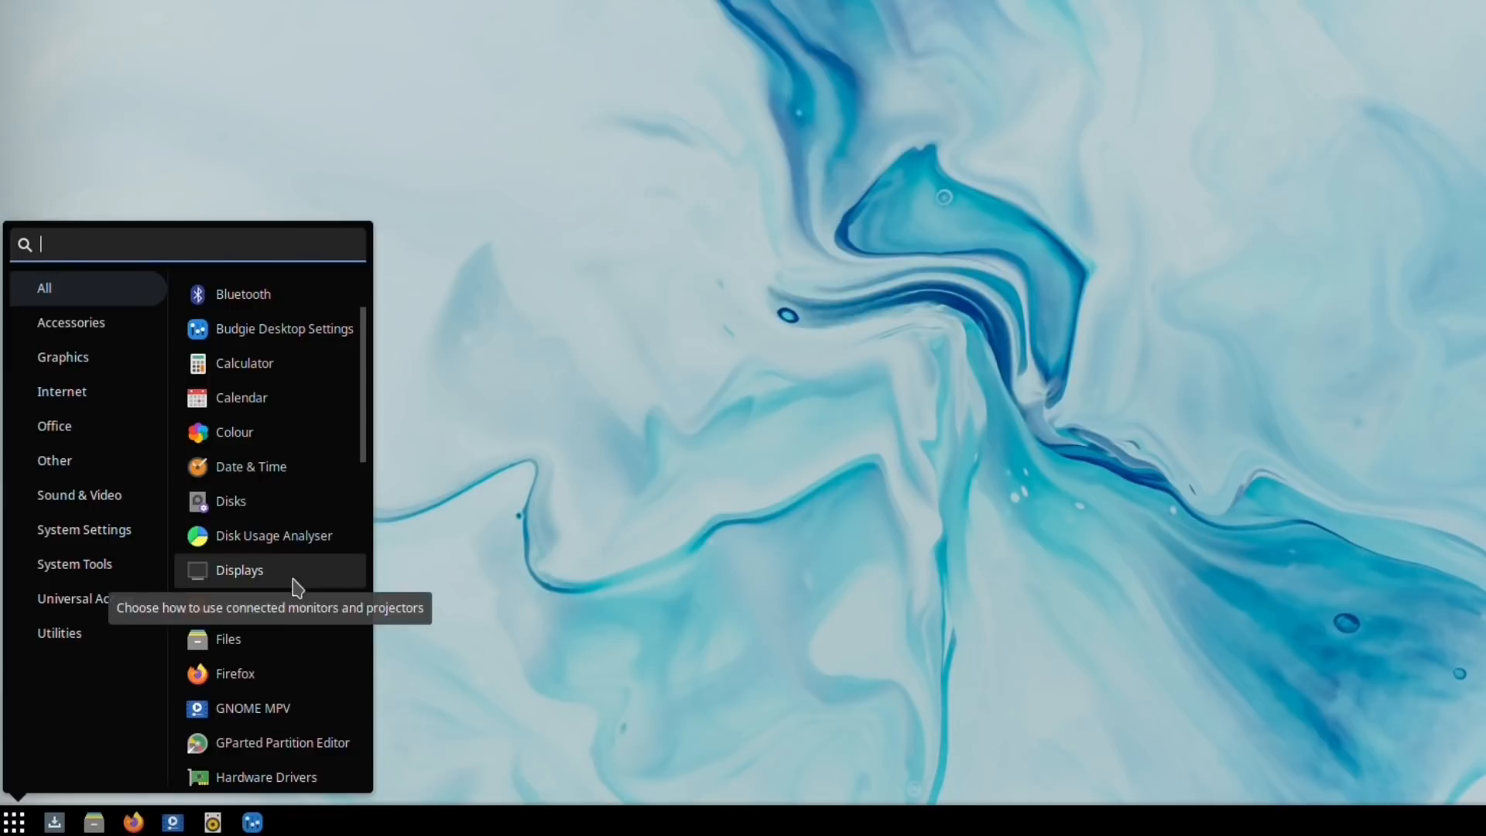
scroll(273, 646, down, 1)
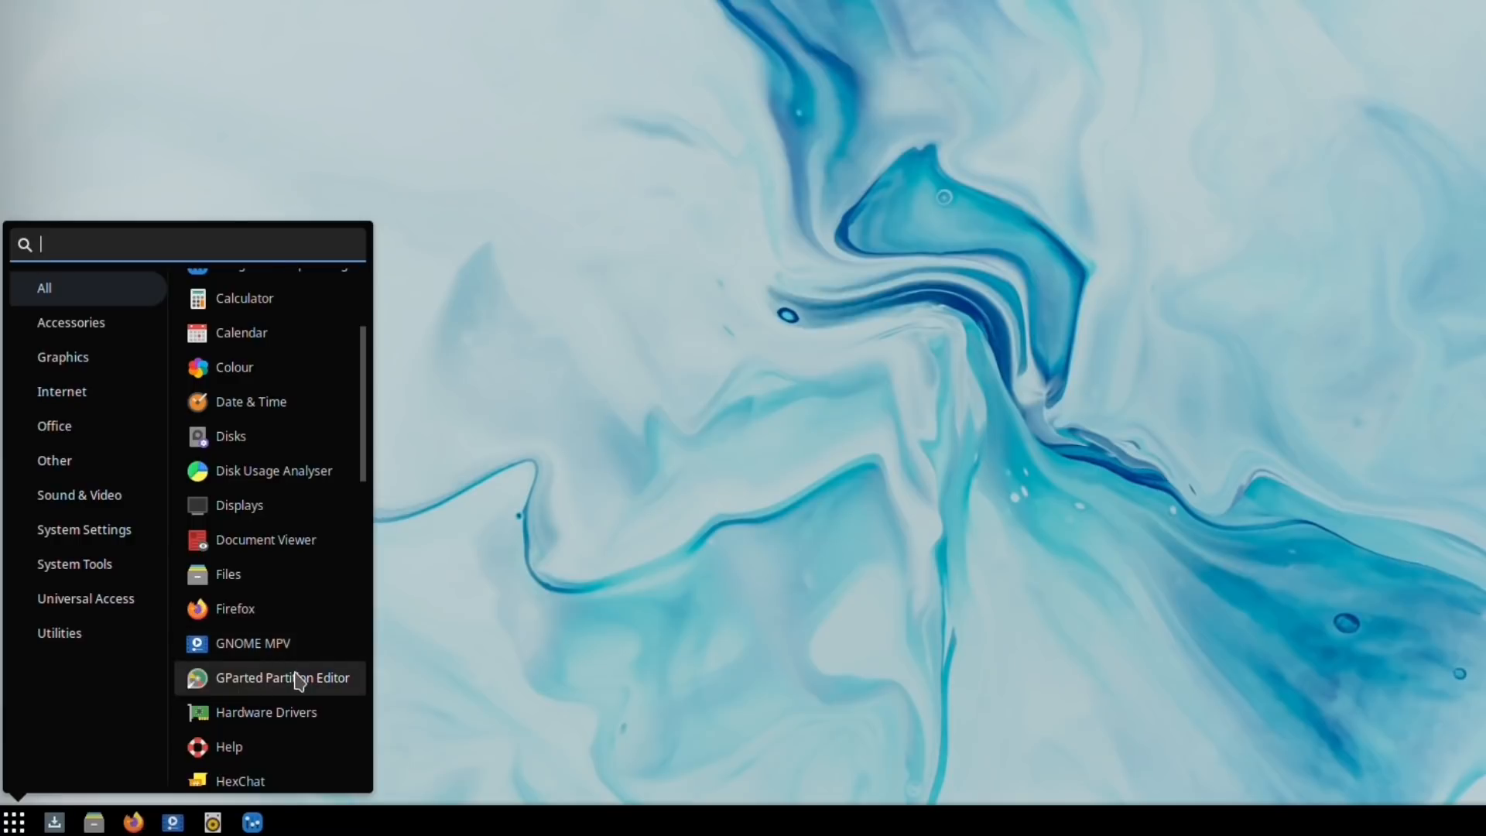
scroll(299, 677, down, 5)
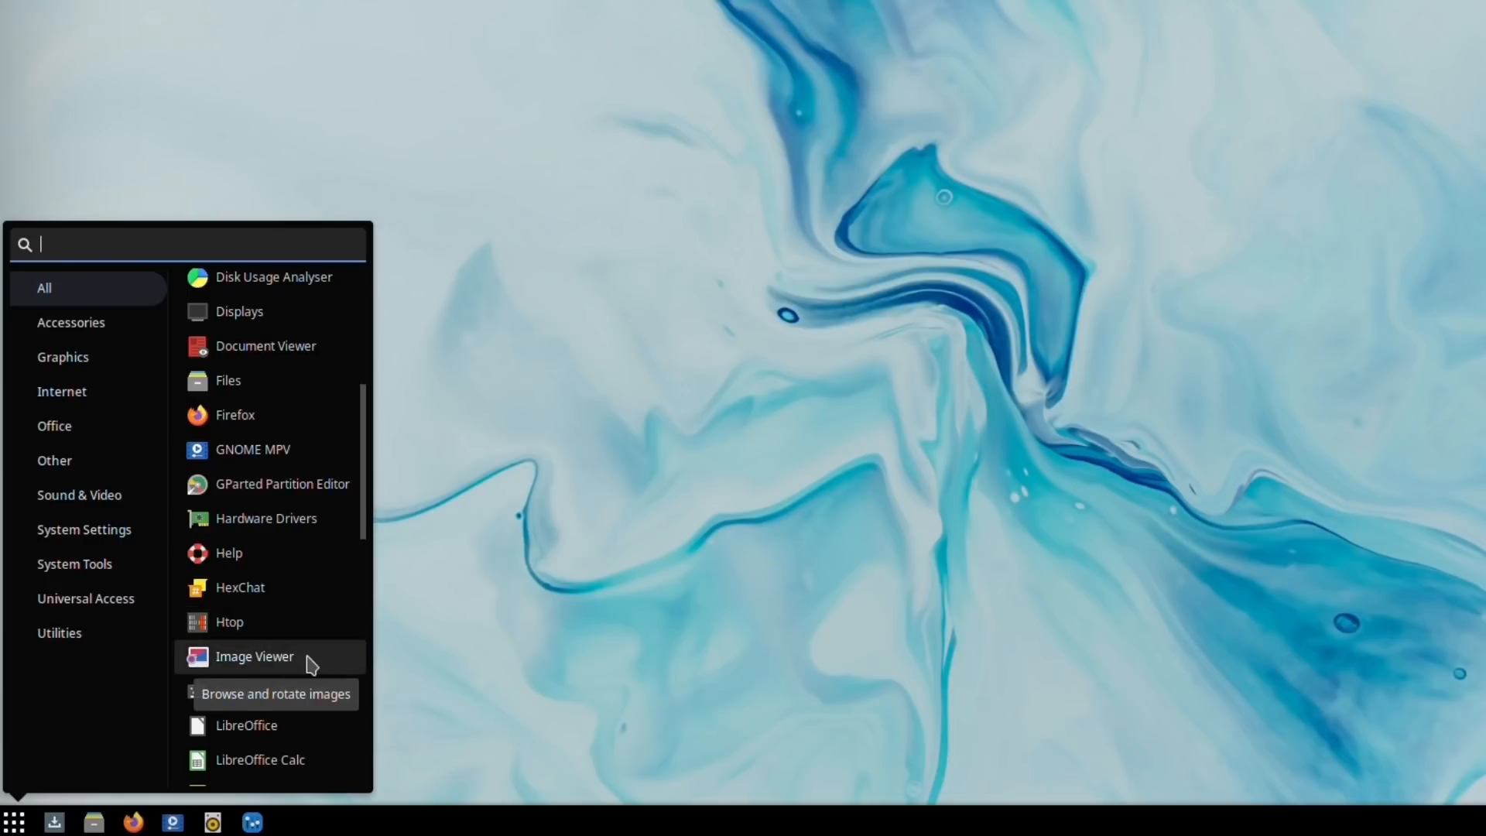
scroll(309, 665, down, 1)
scroll(316, 641, down, 2)
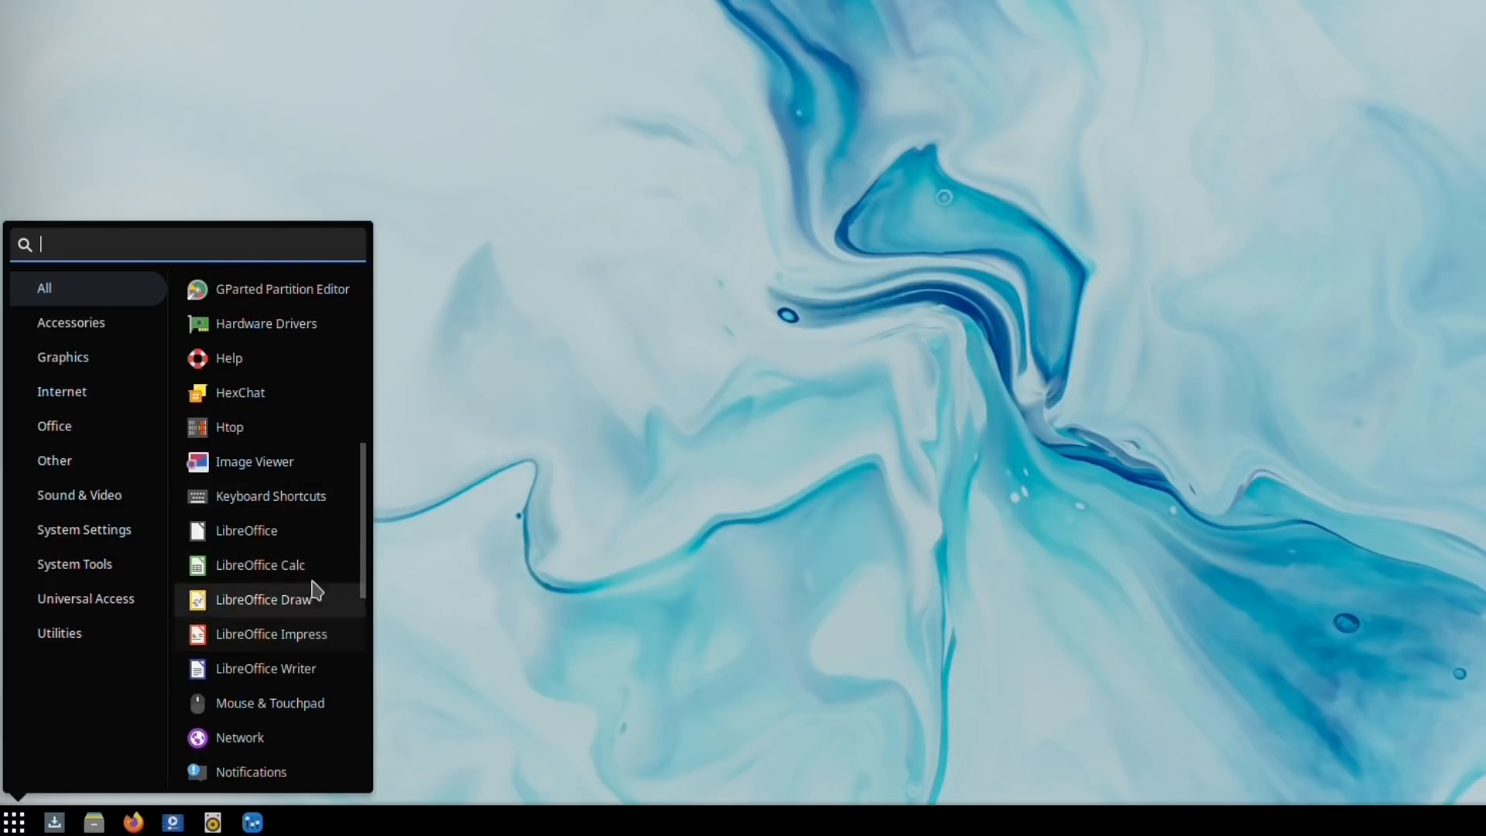
click(300, 670)
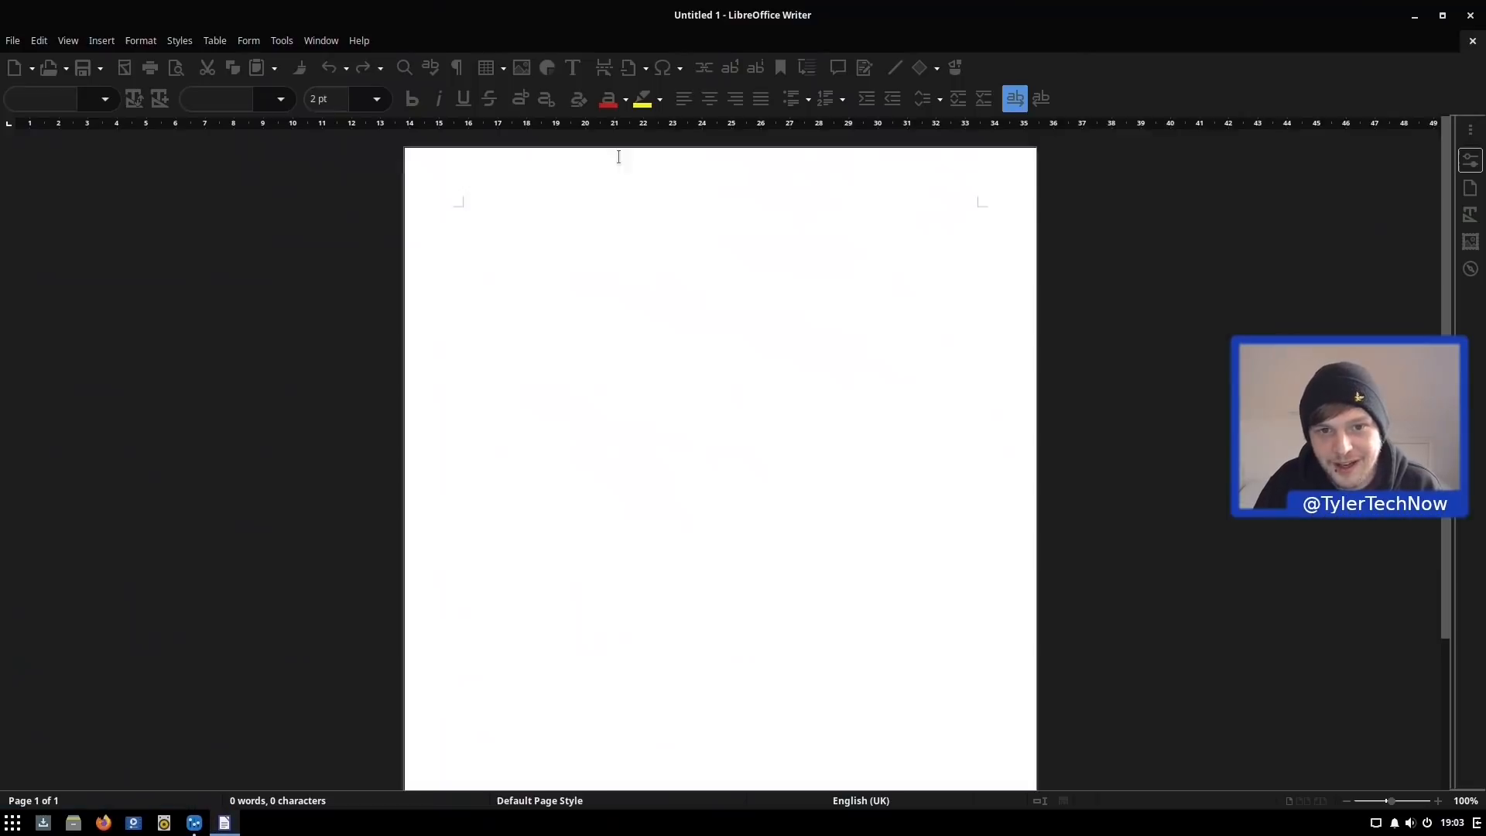
Step: Turn off showing tips on startup and close the Tip of the Day
click(615, 479)
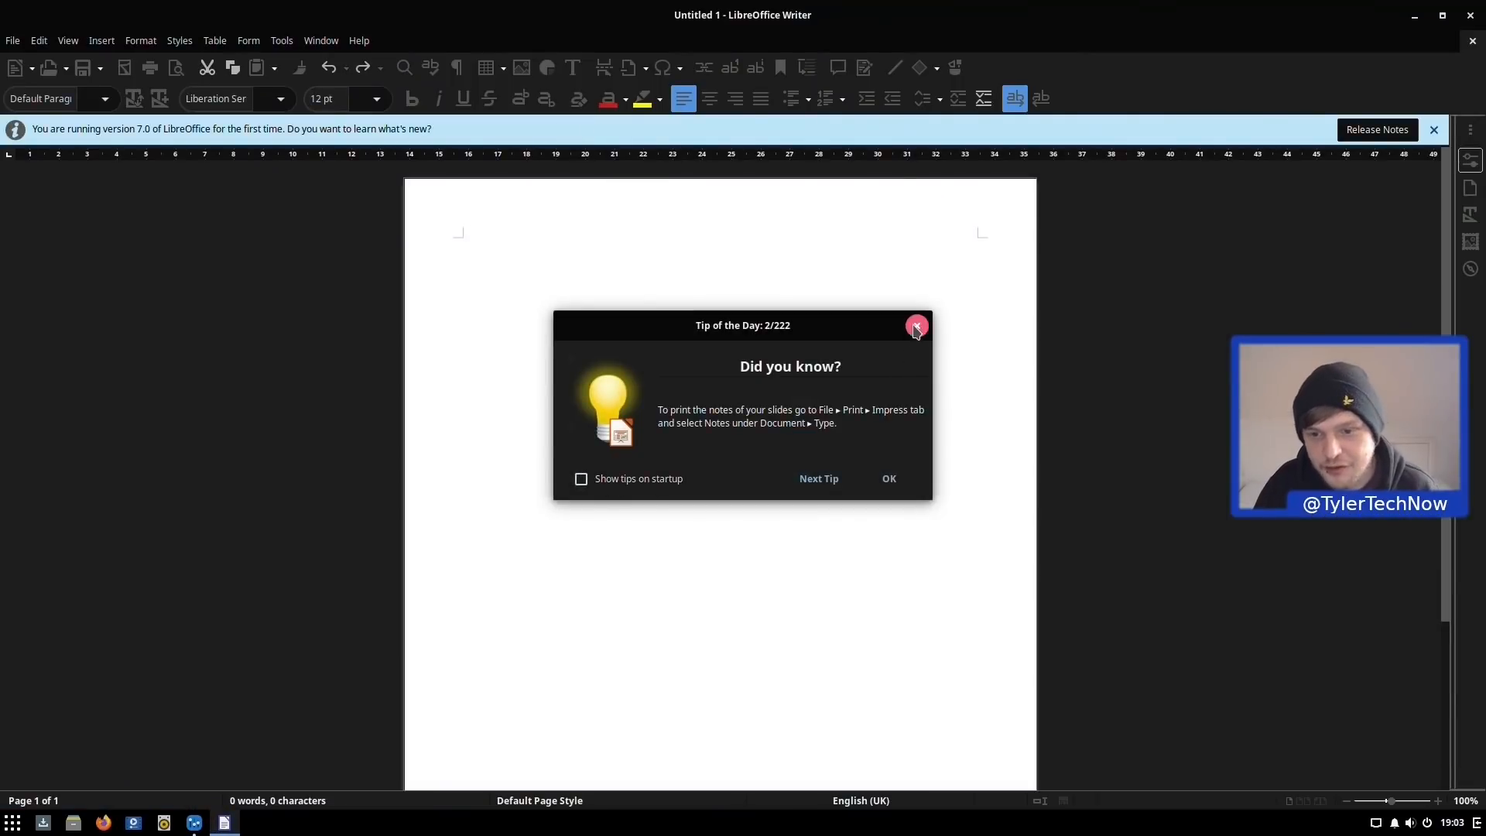
click(917, 325)
Step: Check the version information in About LibreOffice, close it and enter "sdf" in the blank document
click(358, 40)
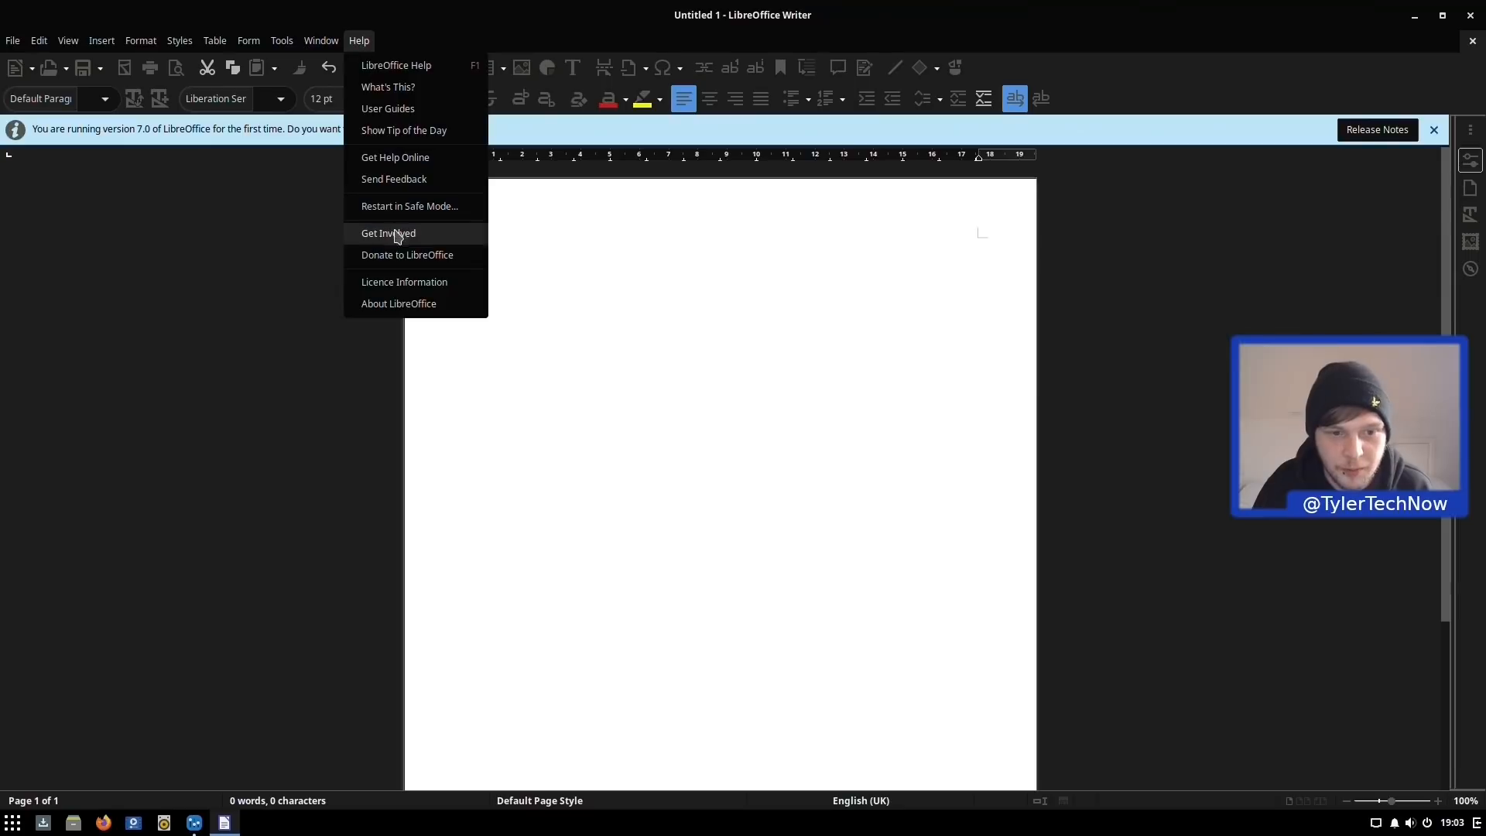
click(396, 310)
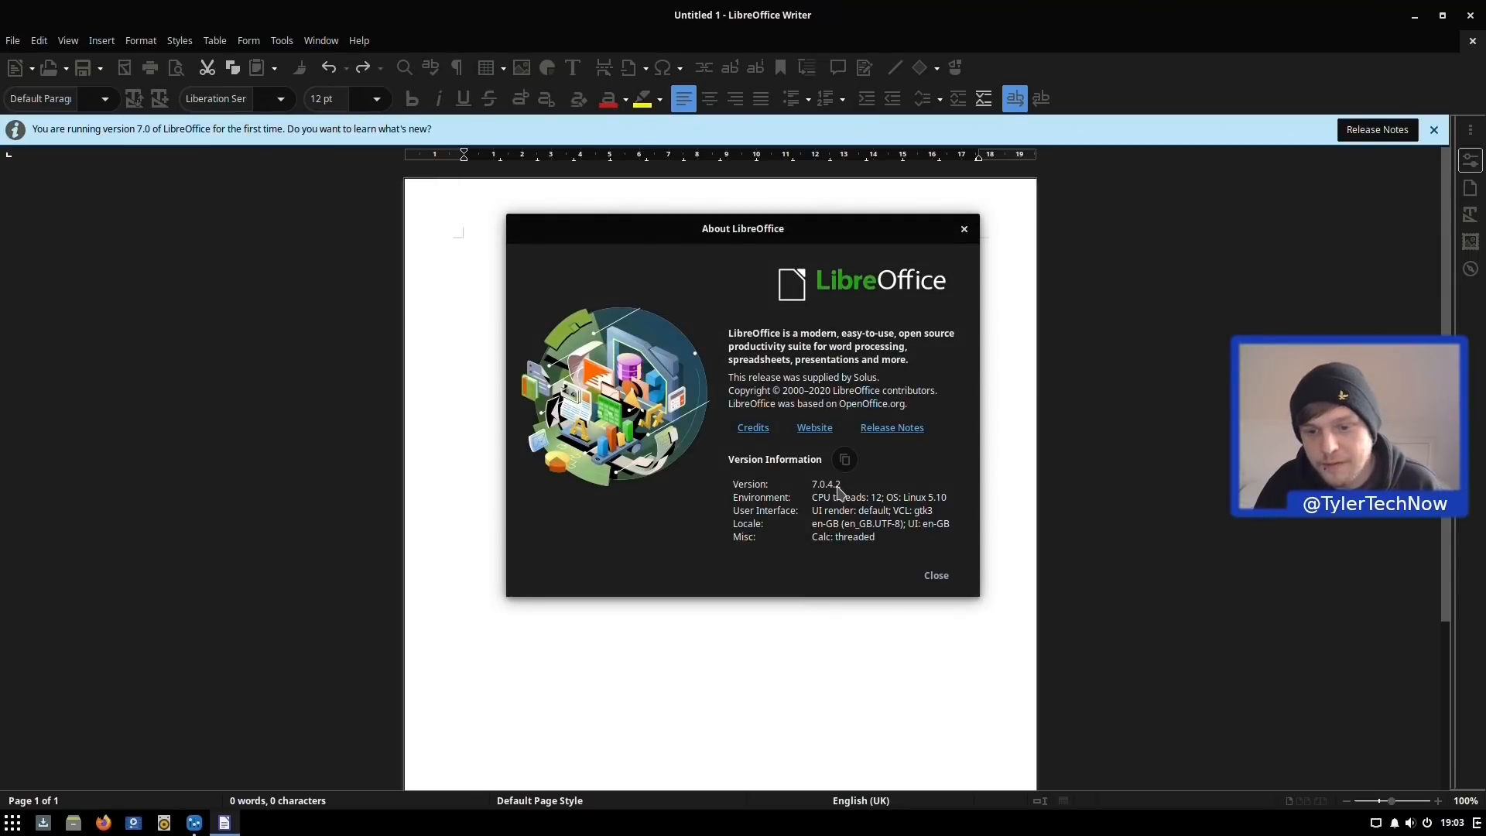
click(935, 574)
text(sdf)
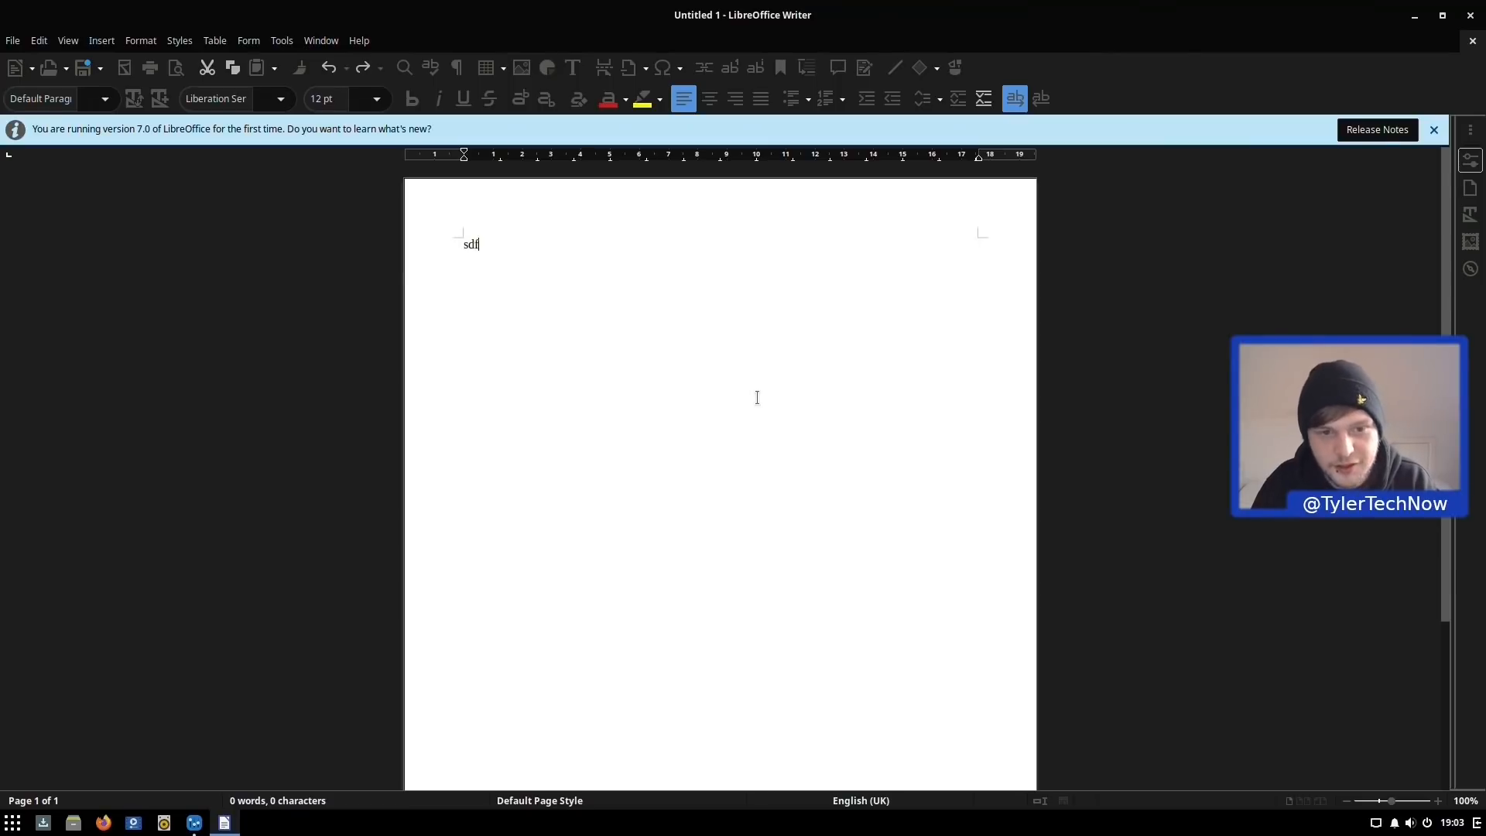
Step: Extend the test word to "Sdfsdfsd" to check Automatic Spell Checking, and close Writer without saving the document
text(sdfsd)
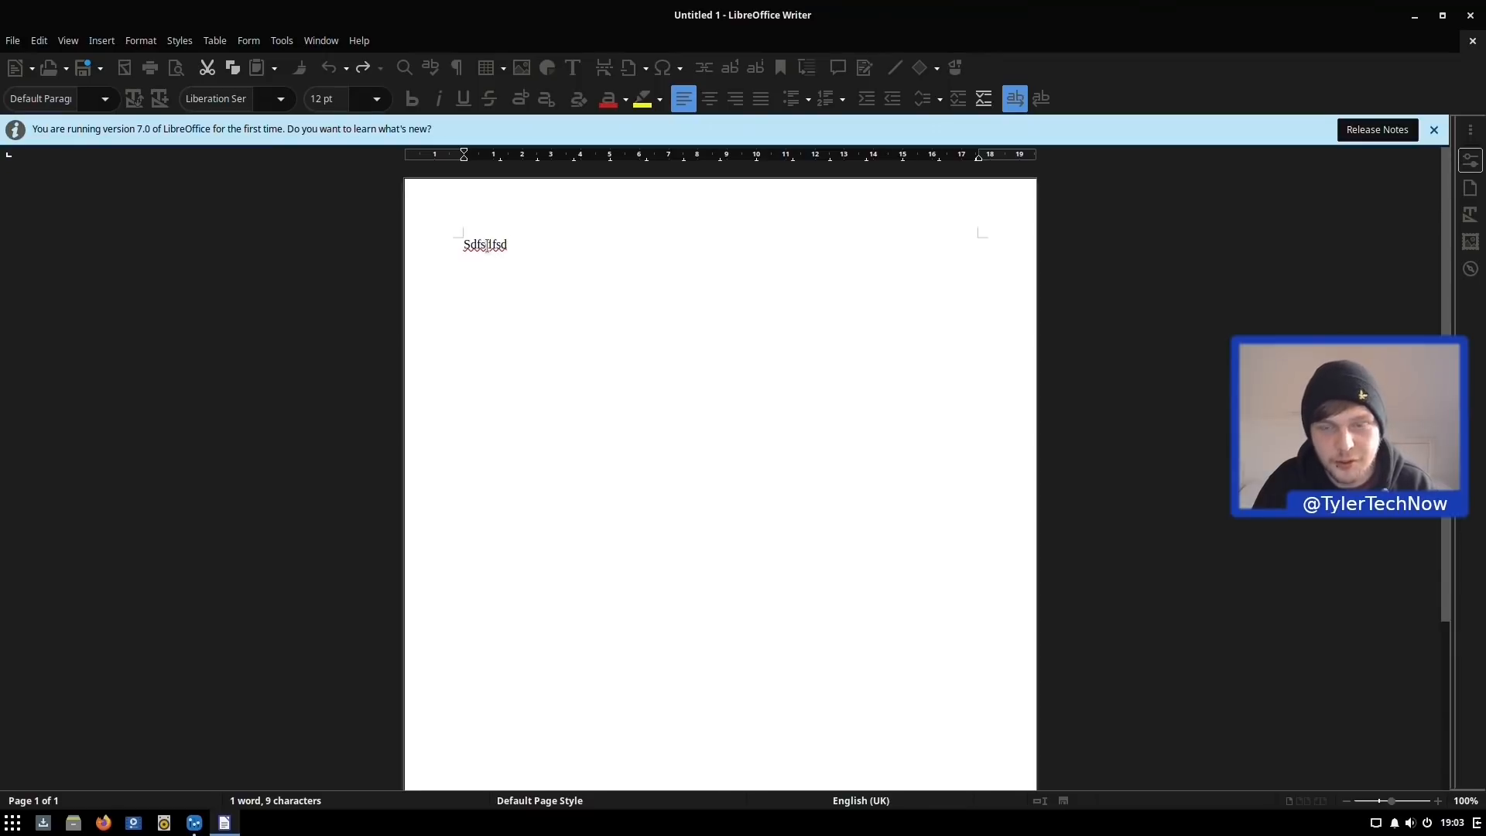
click(284, 41)
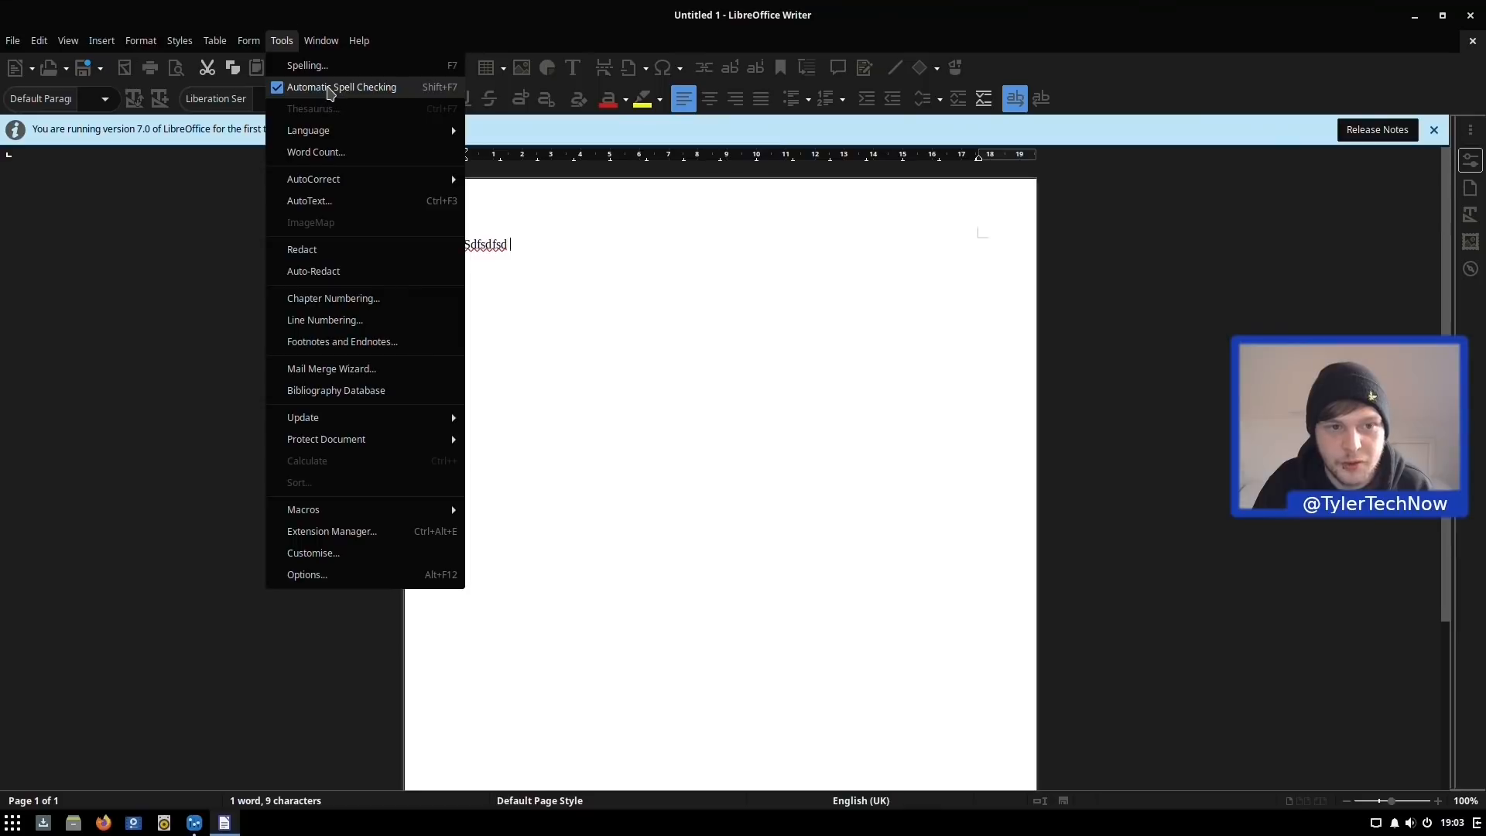
click(882, 348)
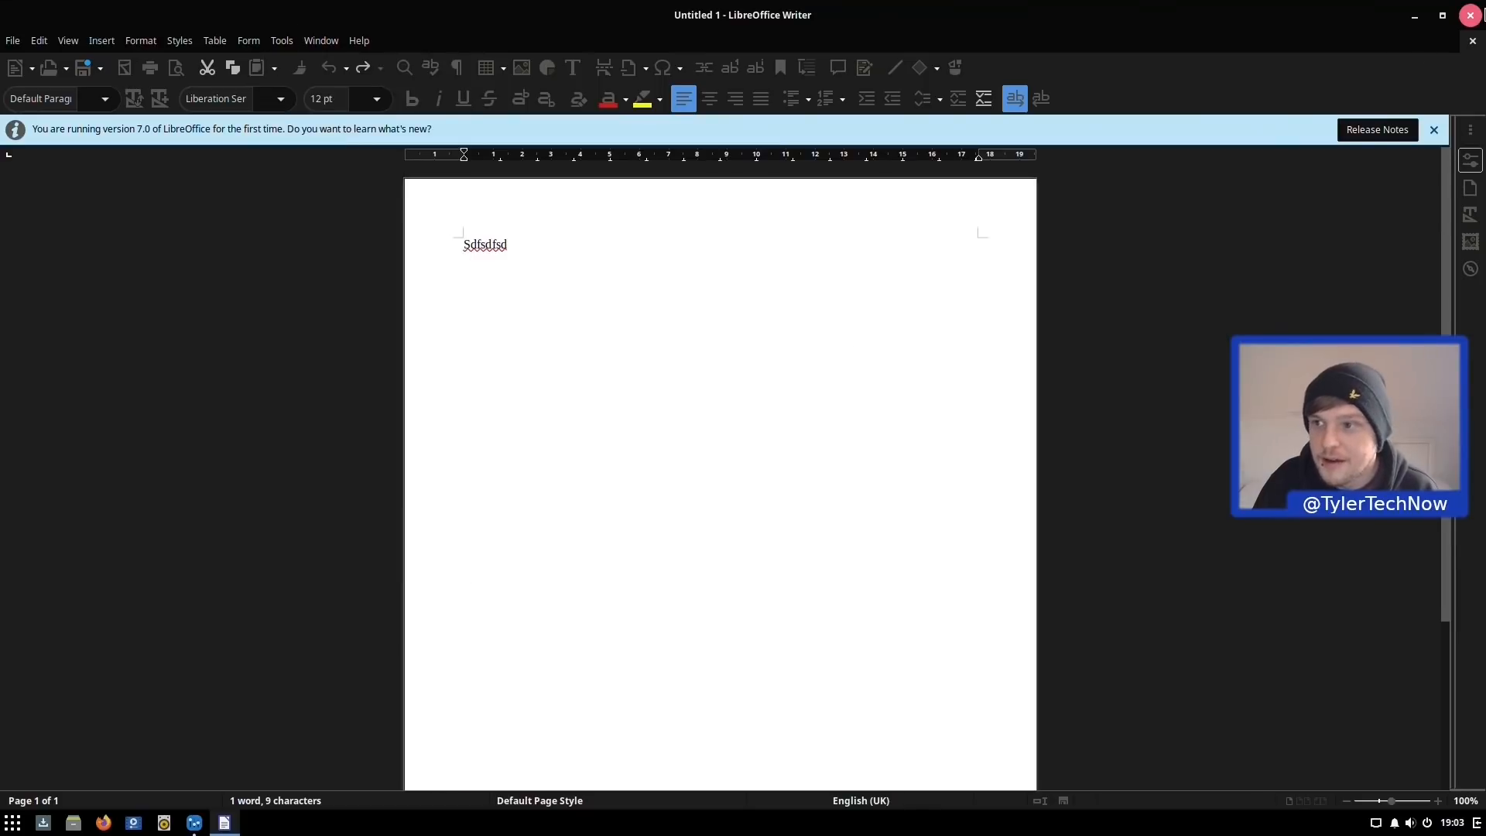
click(1471, 15)
click(639, 442)
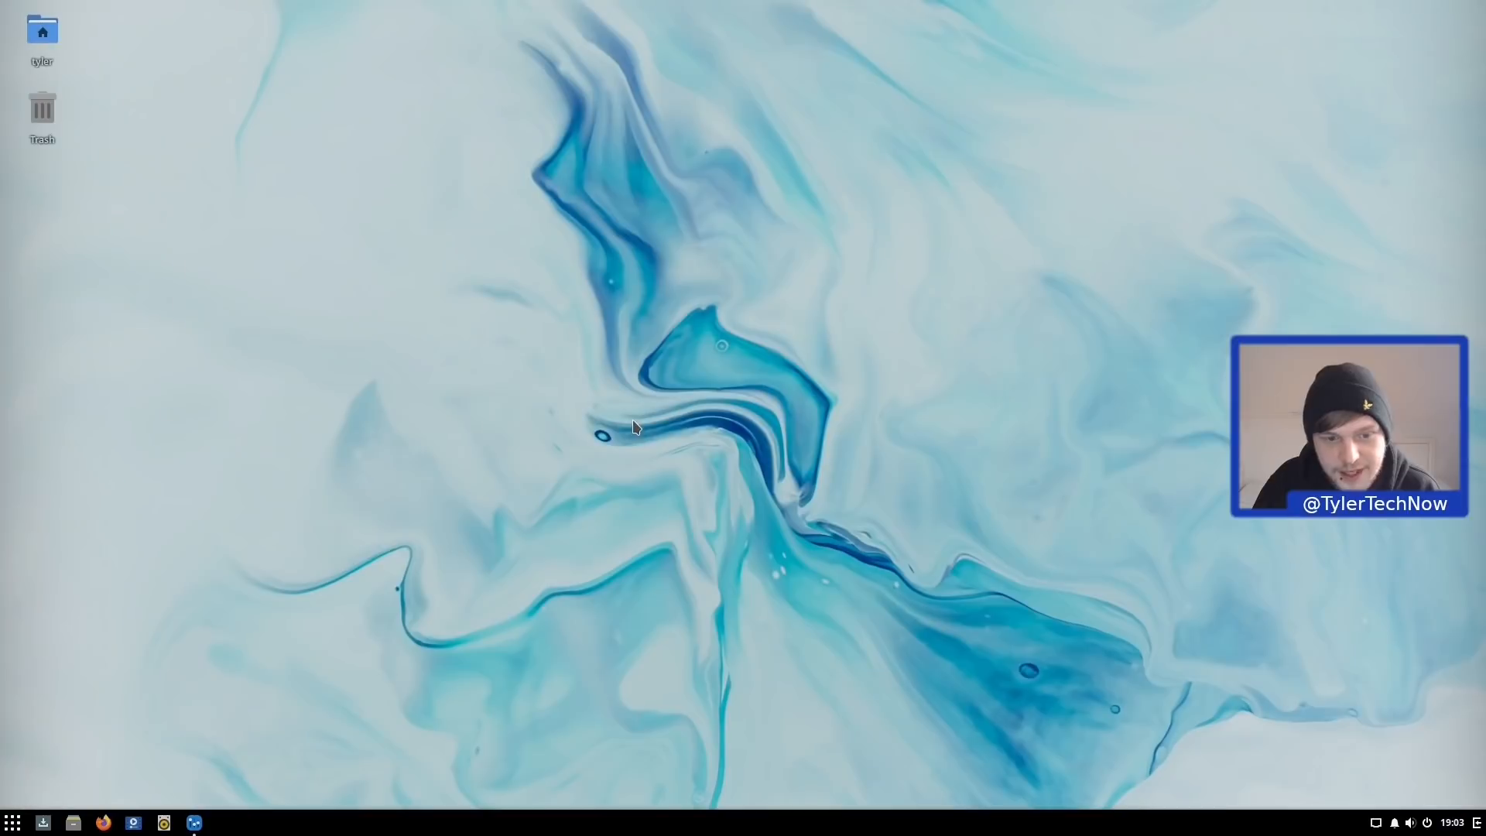
Step: Launch the Onboard on-screen keyboard from the applications list, move it towards the middle of the desktop and hide it
click(14, 822)
scroll(240, 635, down, 5)
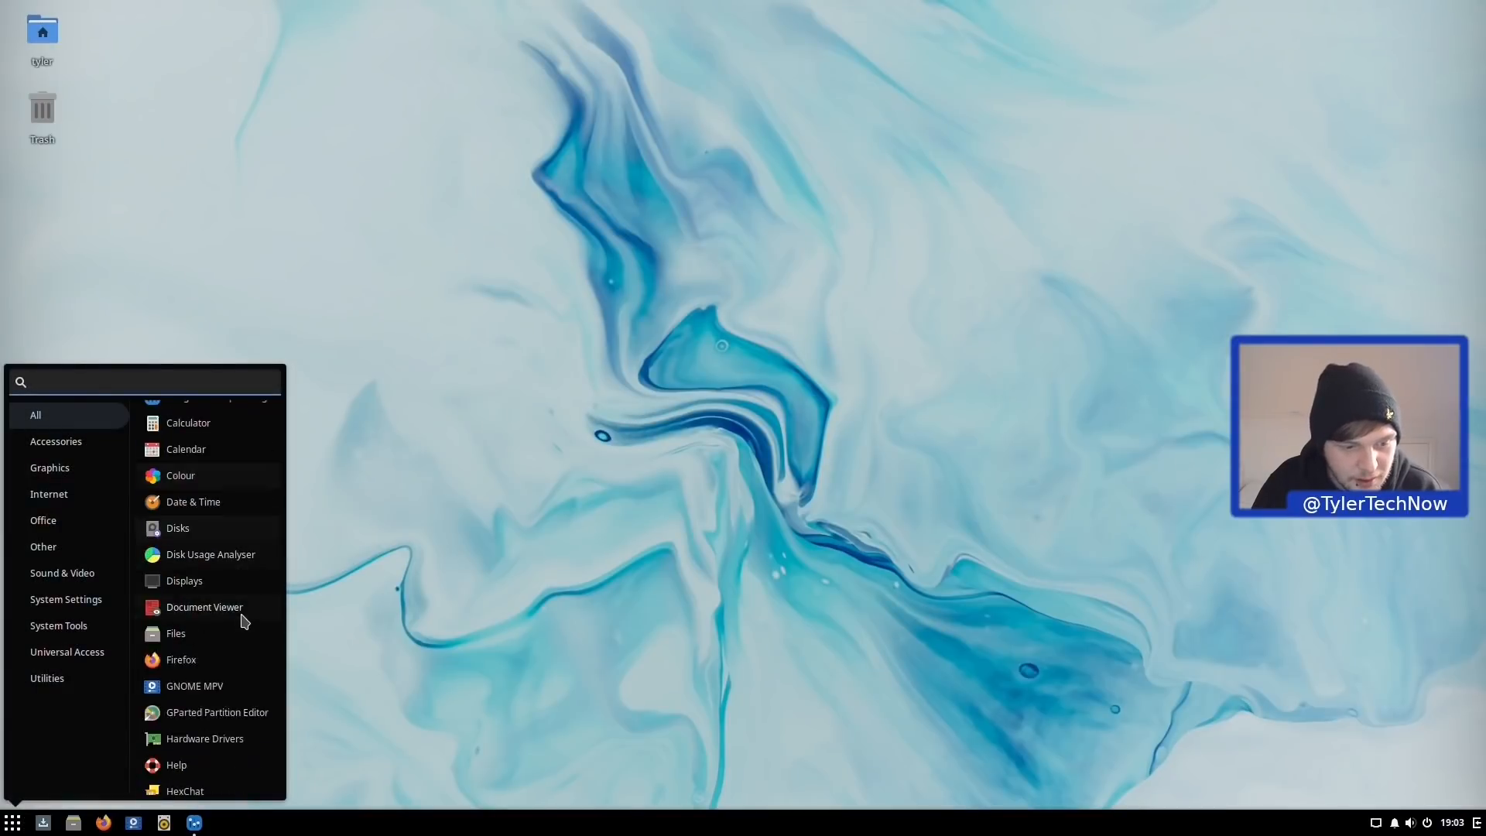
scroll(245, 621, down, 3)
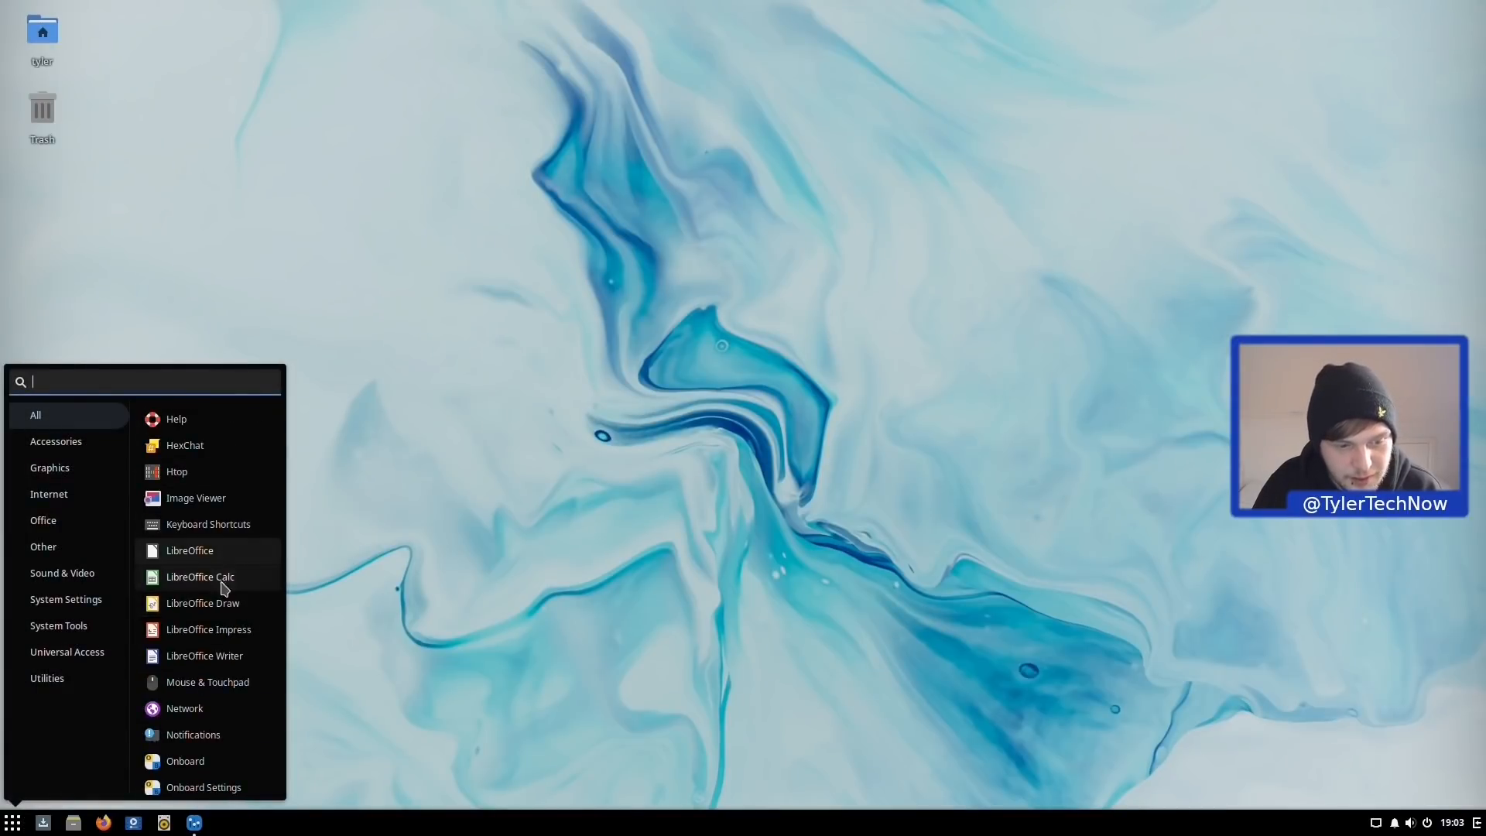
scroll(244, 689, down, 2)
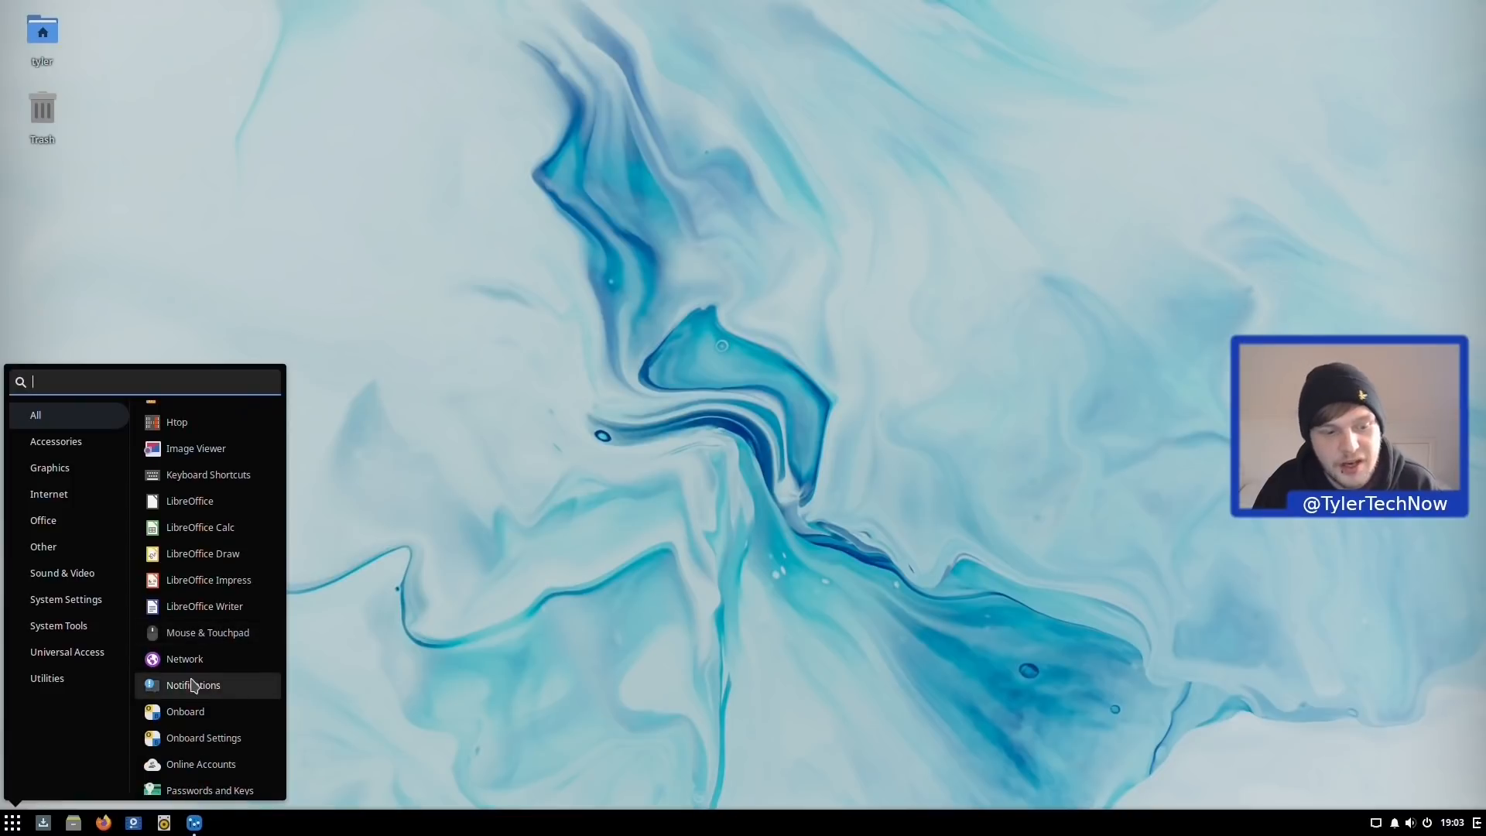
click(217, 711)
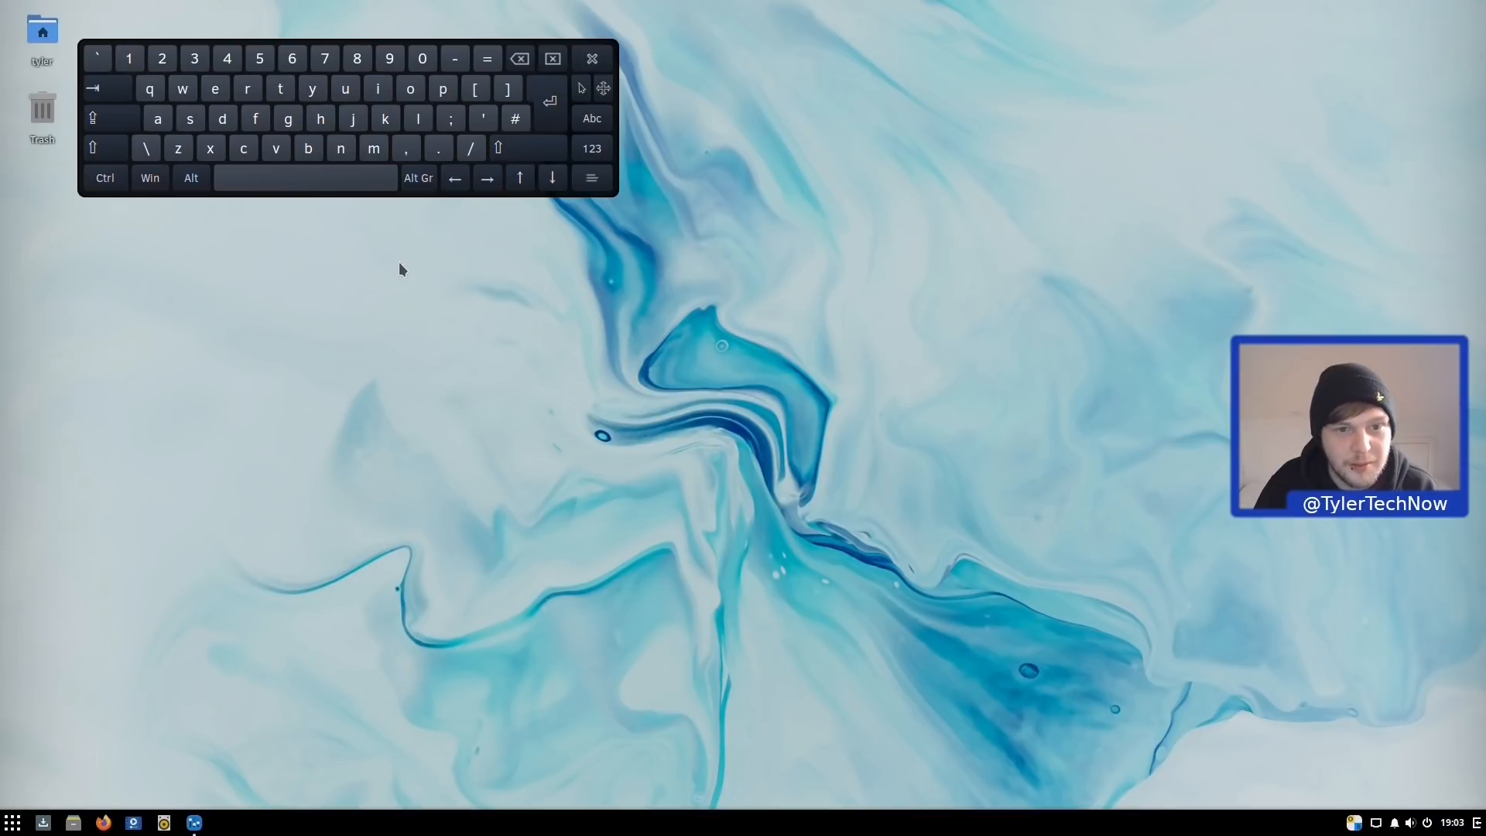
drag(605, 89, 995, 173)
click(983, 142)
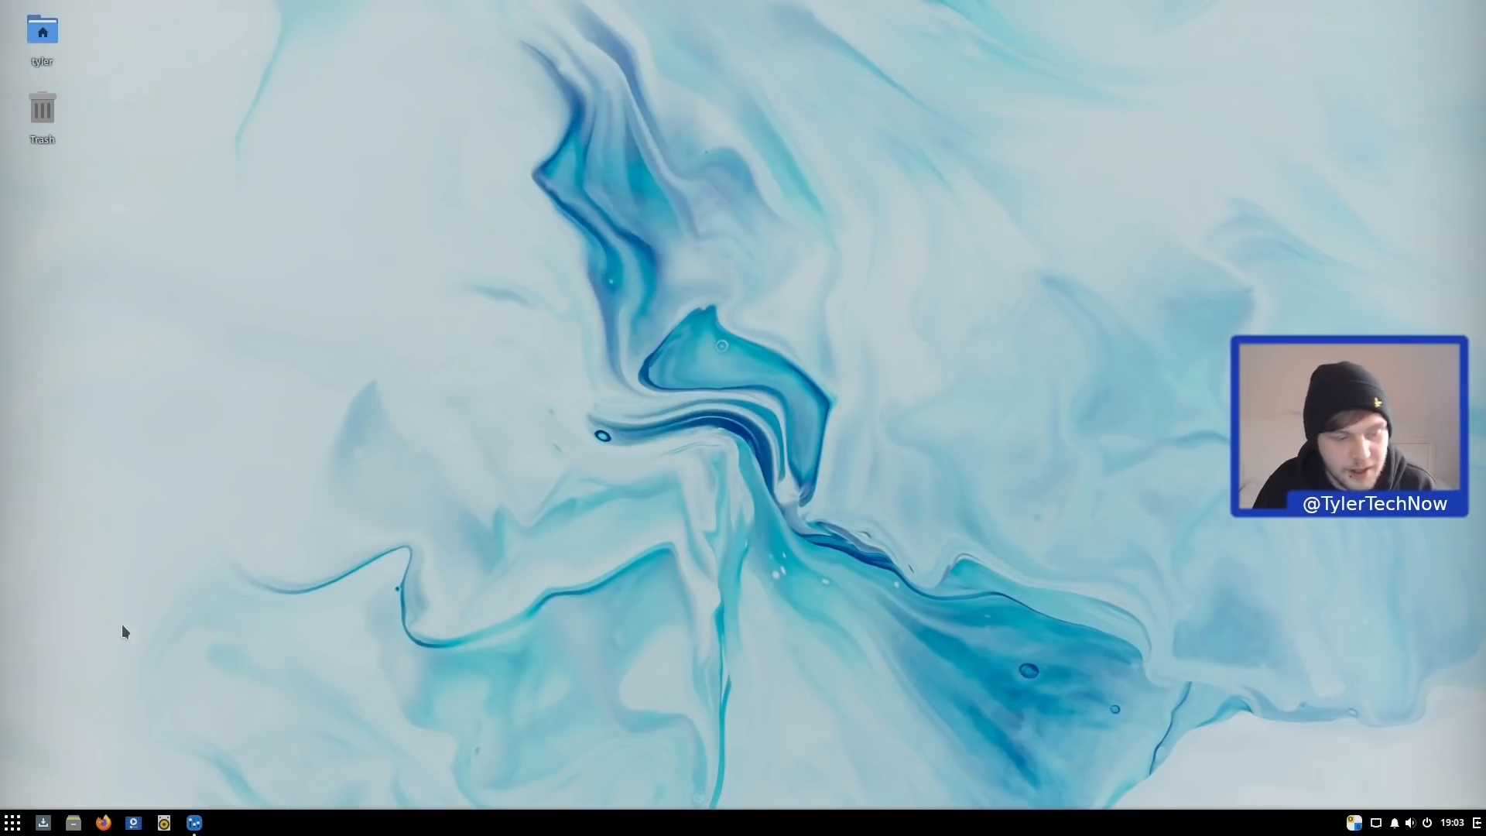
Step: Look further through the preinstalled applications and open the Screenshot tool
click(13, 822)
scroll(232, 677, down, 6)
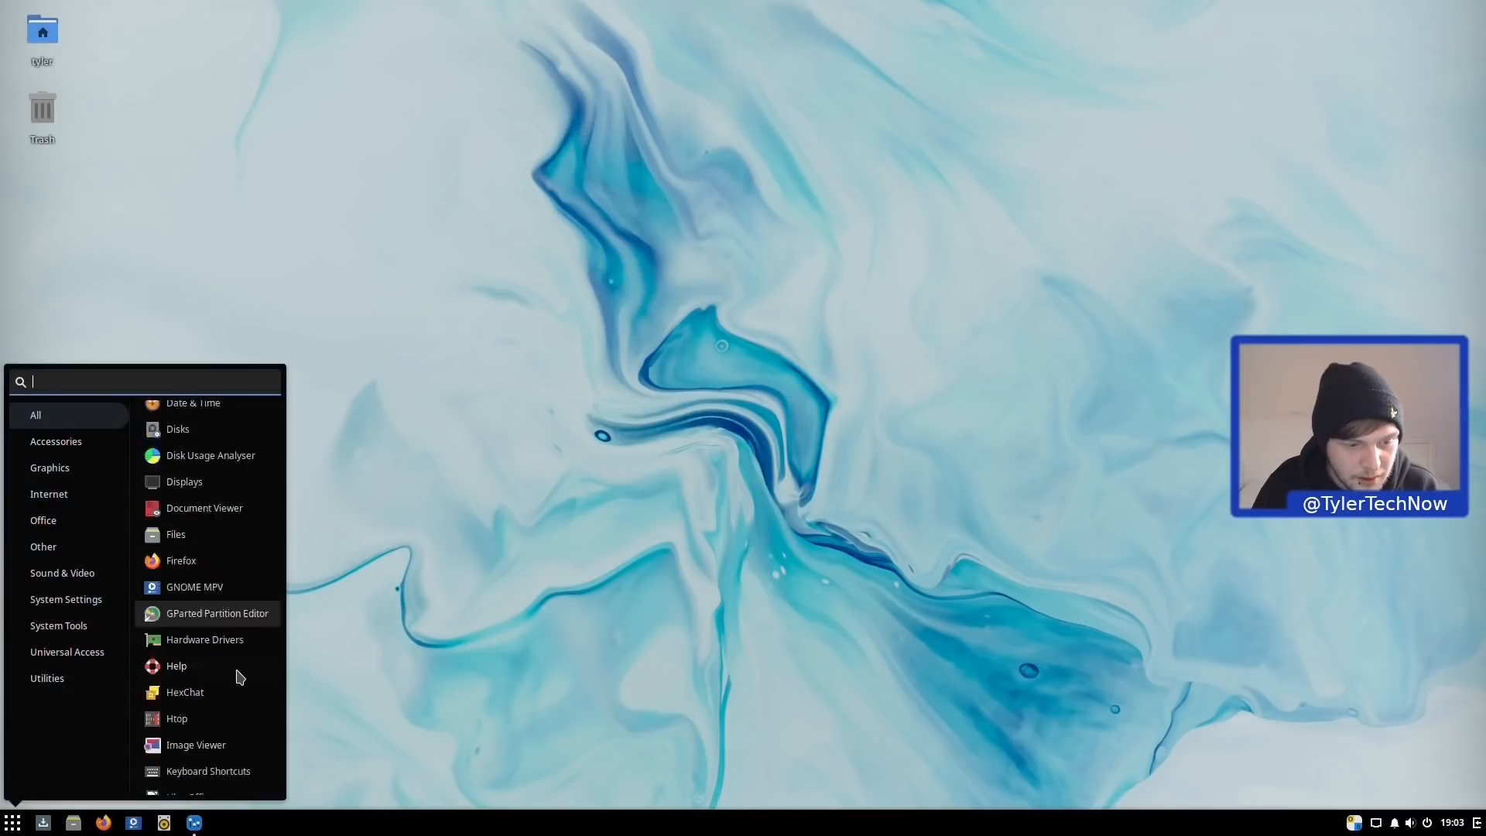
scroll(239, 678, down, 4)
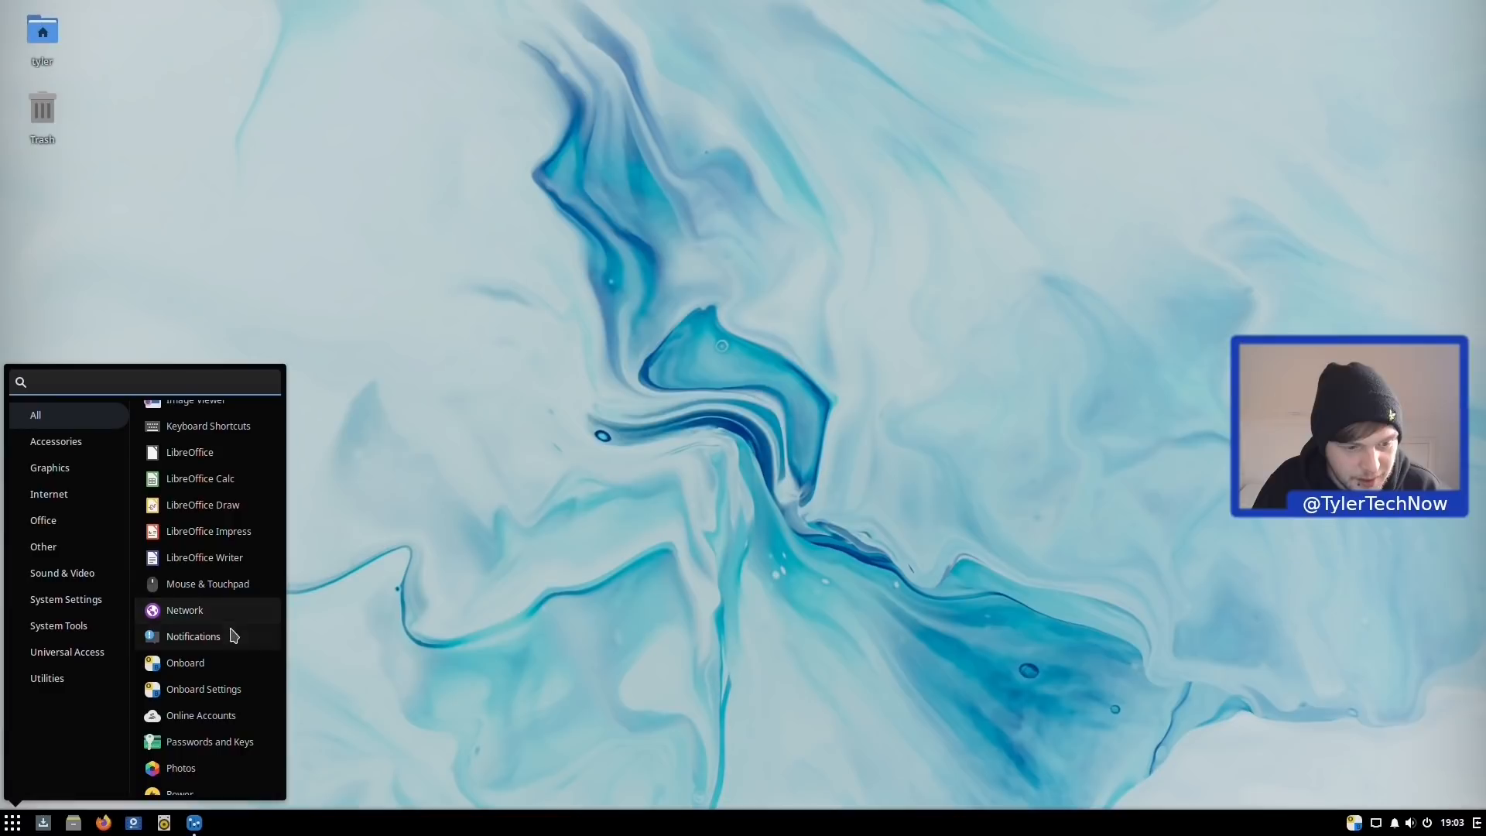
scroll(220, 716, down, 4)
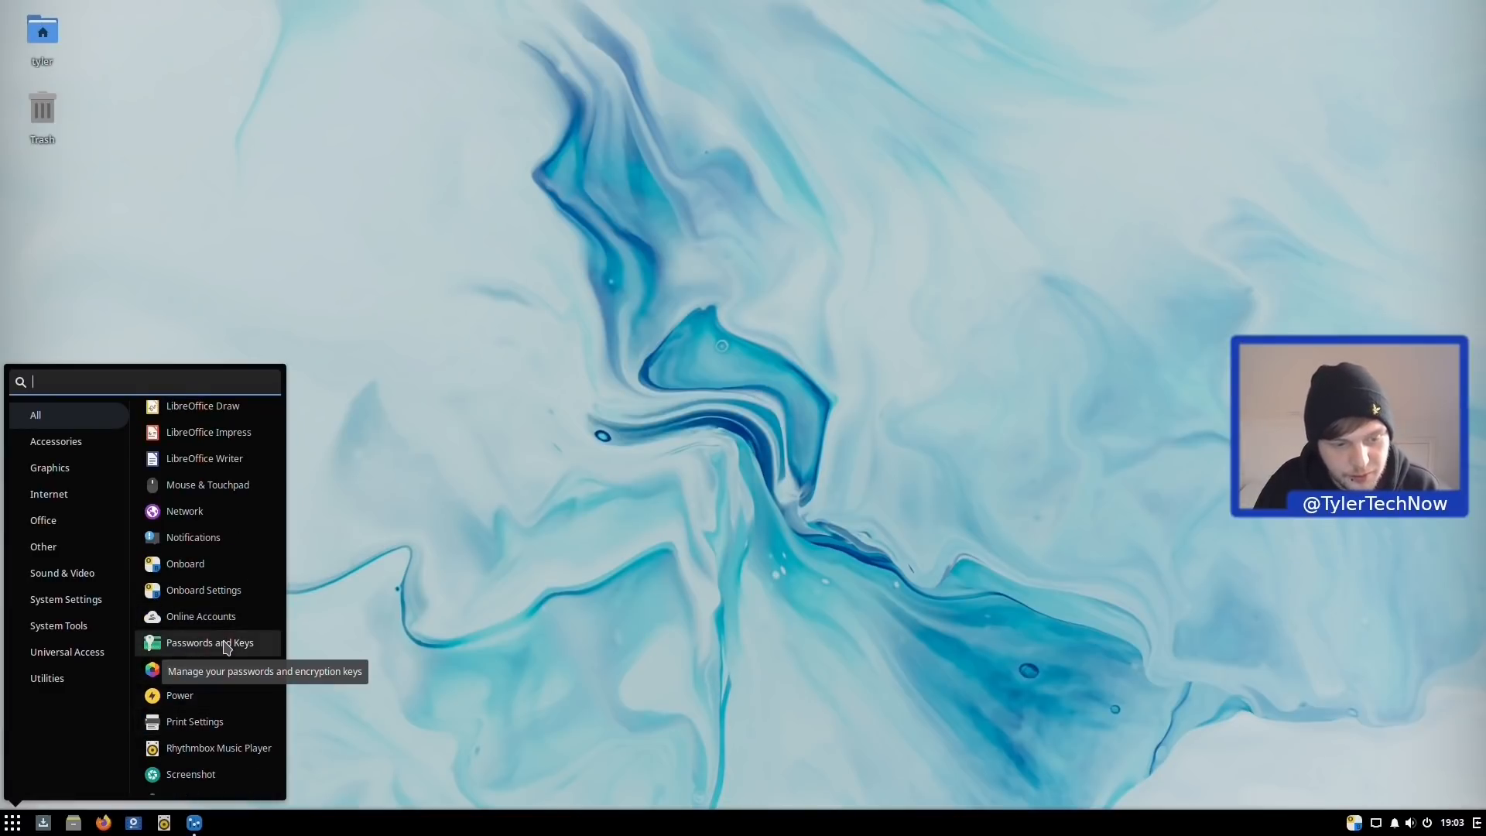
scroll(209, 588, down, 3)
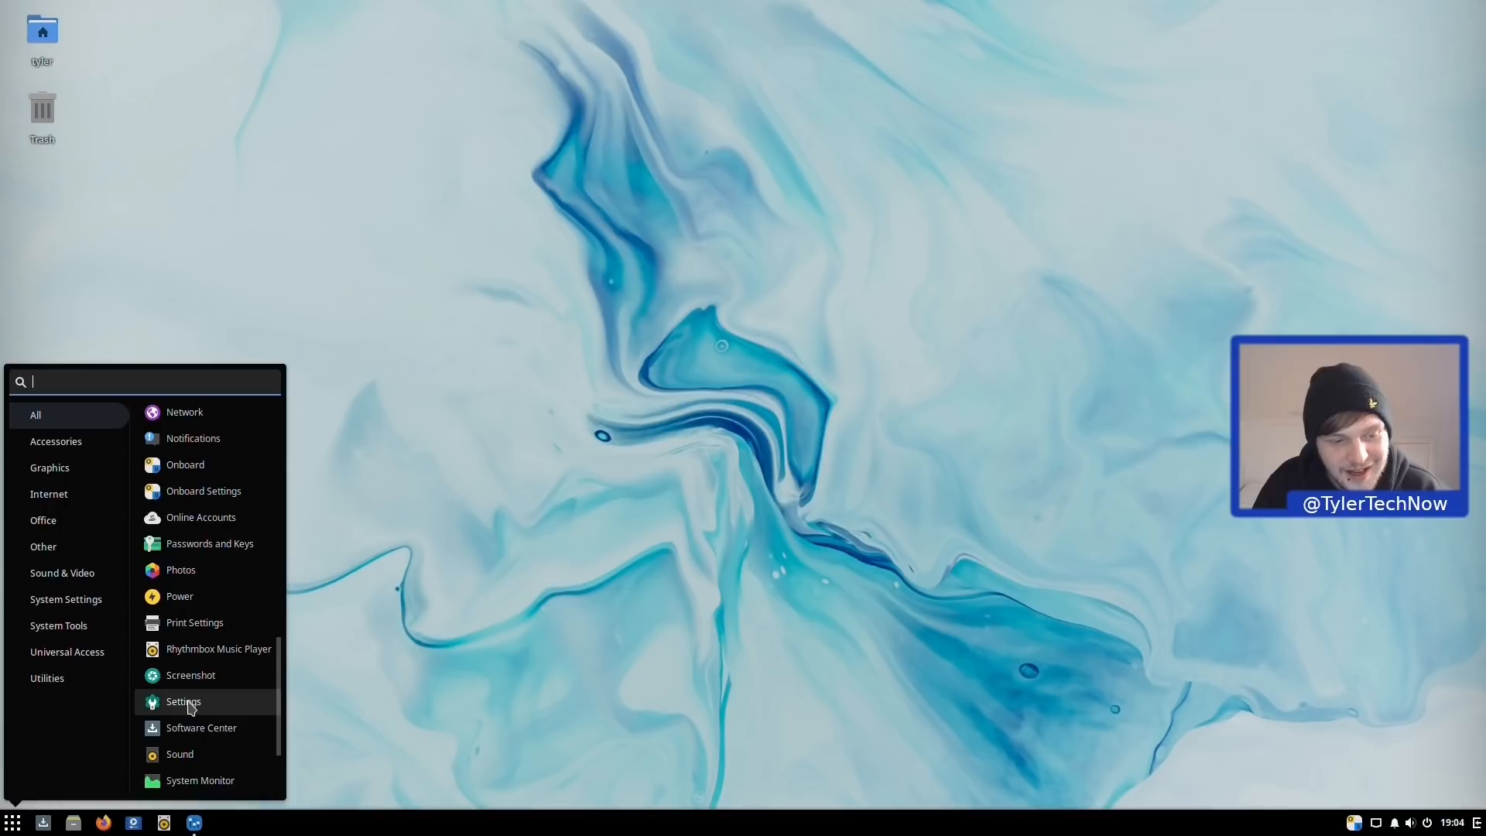
click(194, 677)
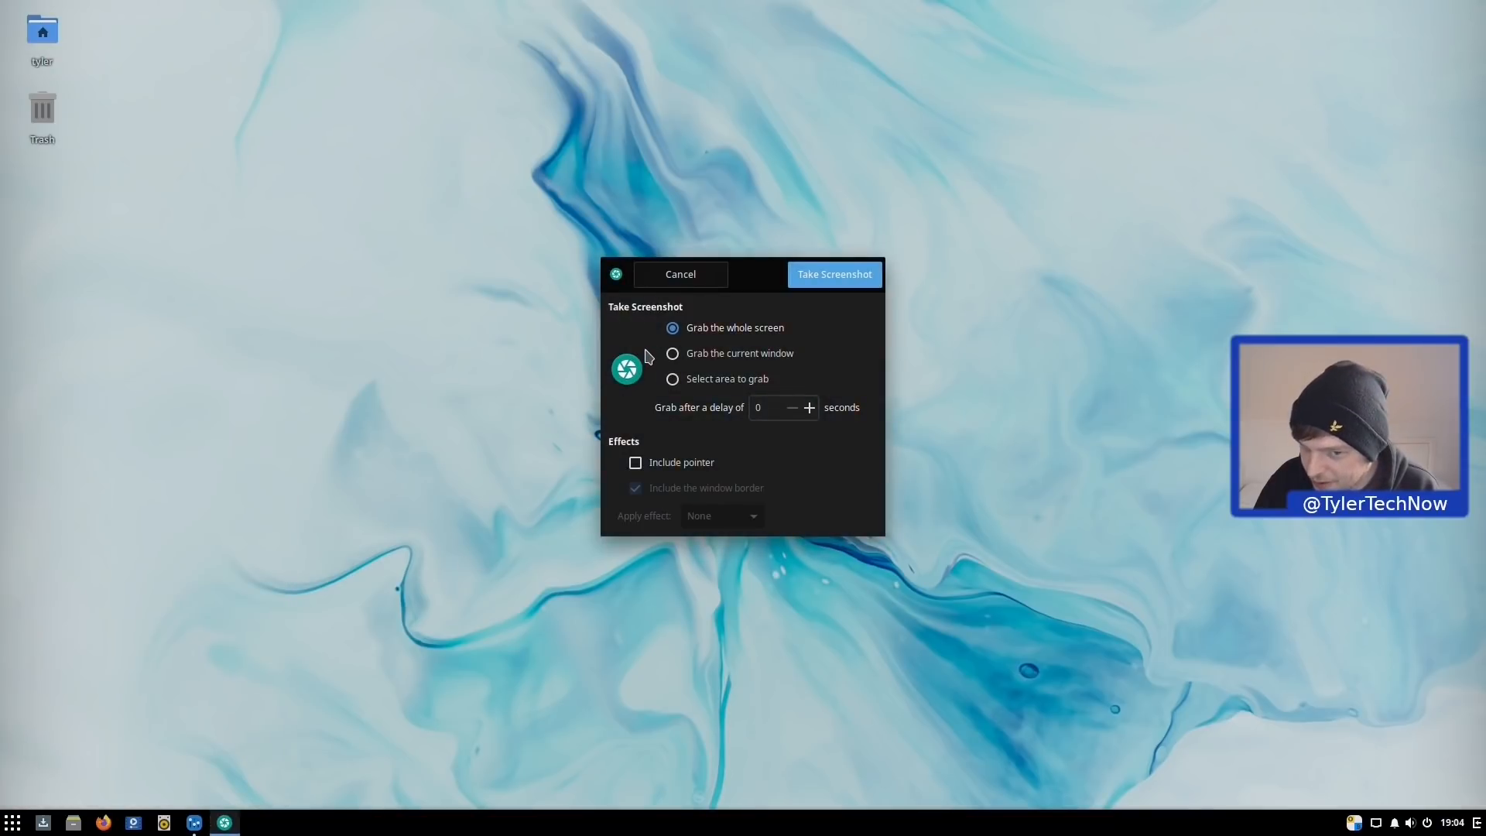
Step: Open Settings, examine the hardware, OS and windowing system details on the About page, and close it
click(14, 825)
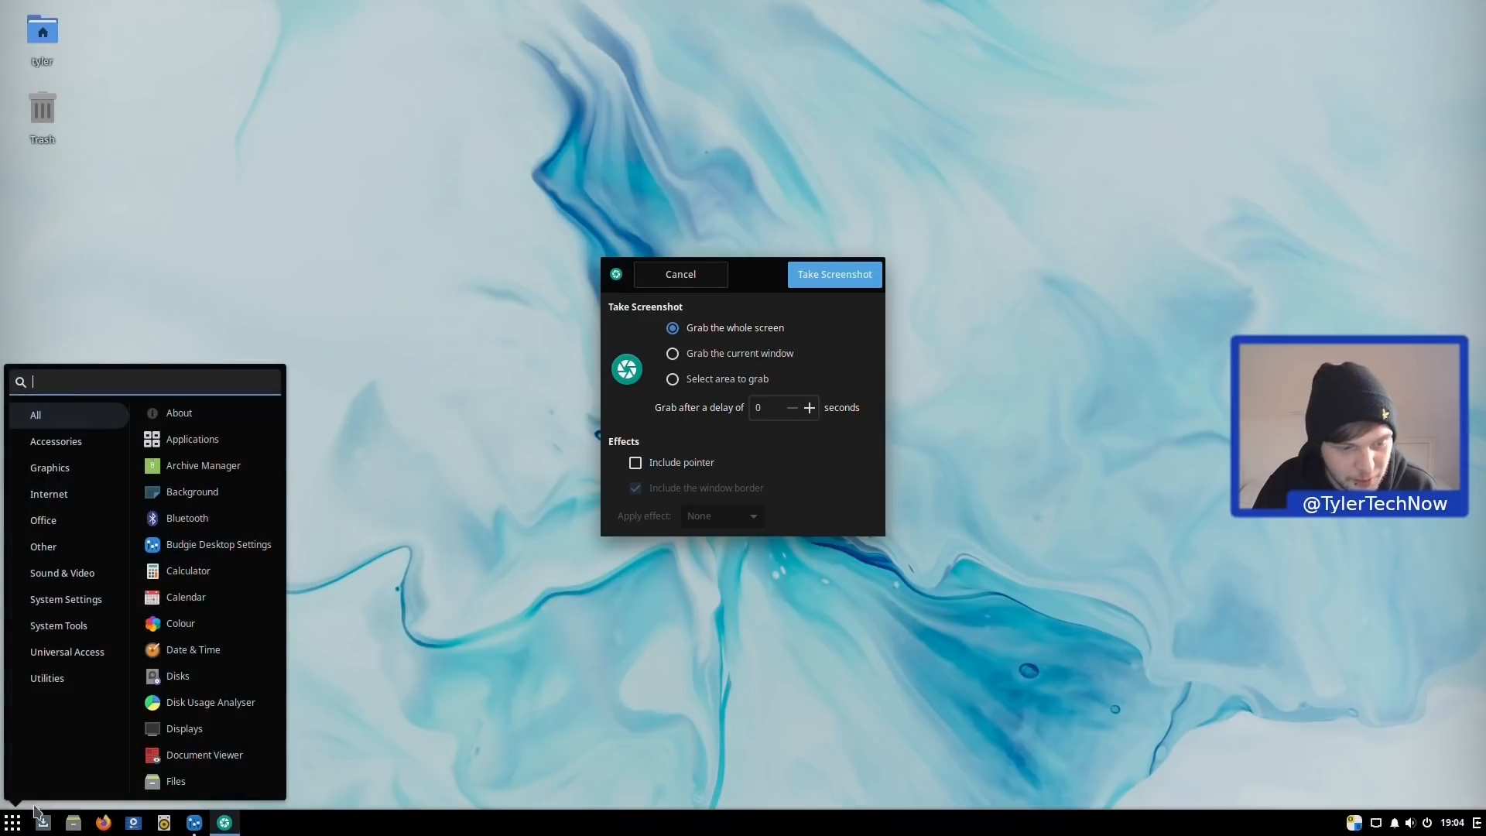
scroll(209, 663, down, 10)
scroll(216, 663, down, 3)
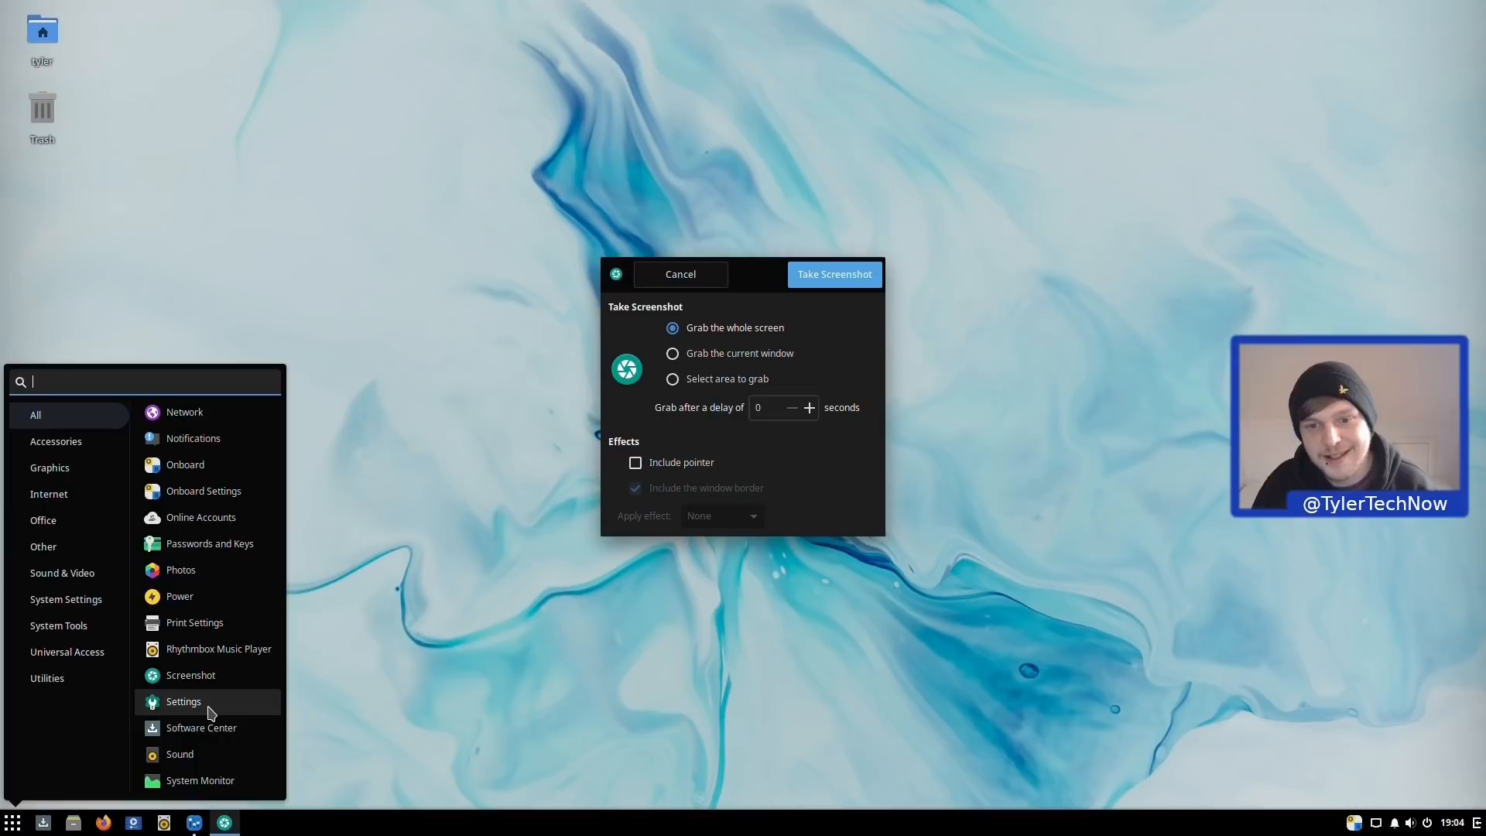
click(184, 702)
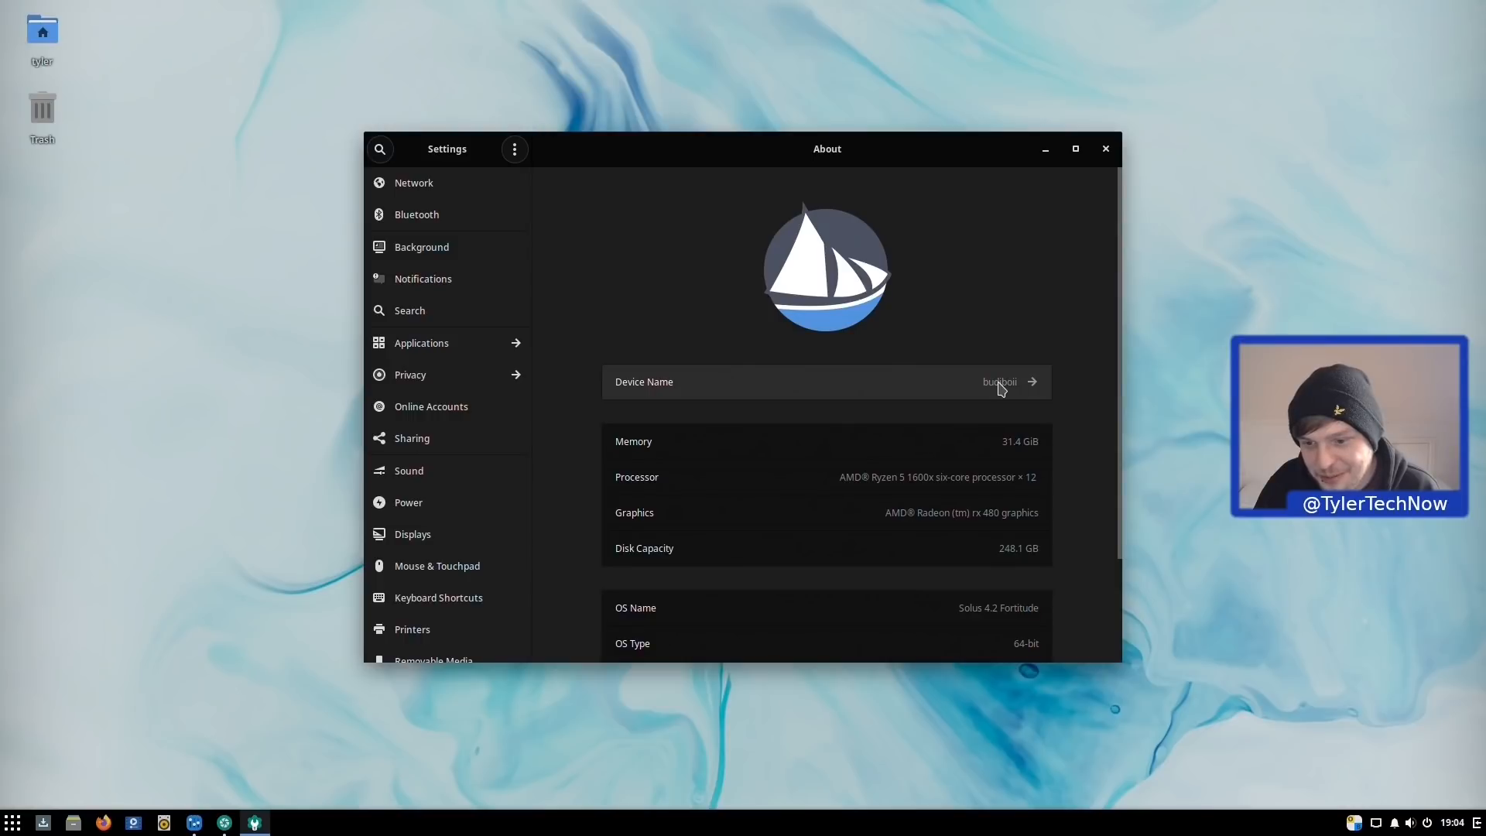
scroll(1001, 387, down, 3)
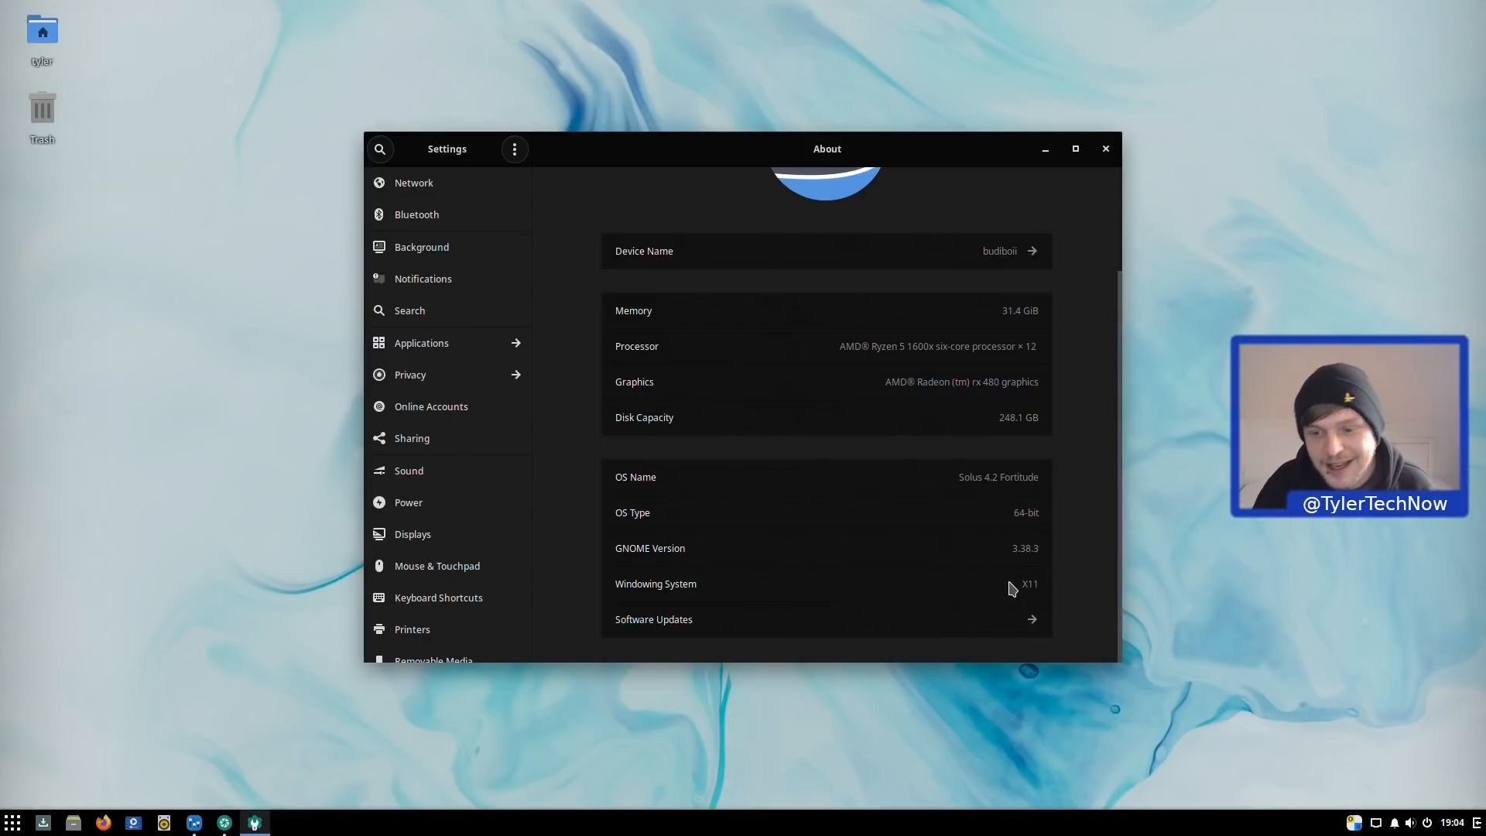
drag(1023, 583, 1053, 583)
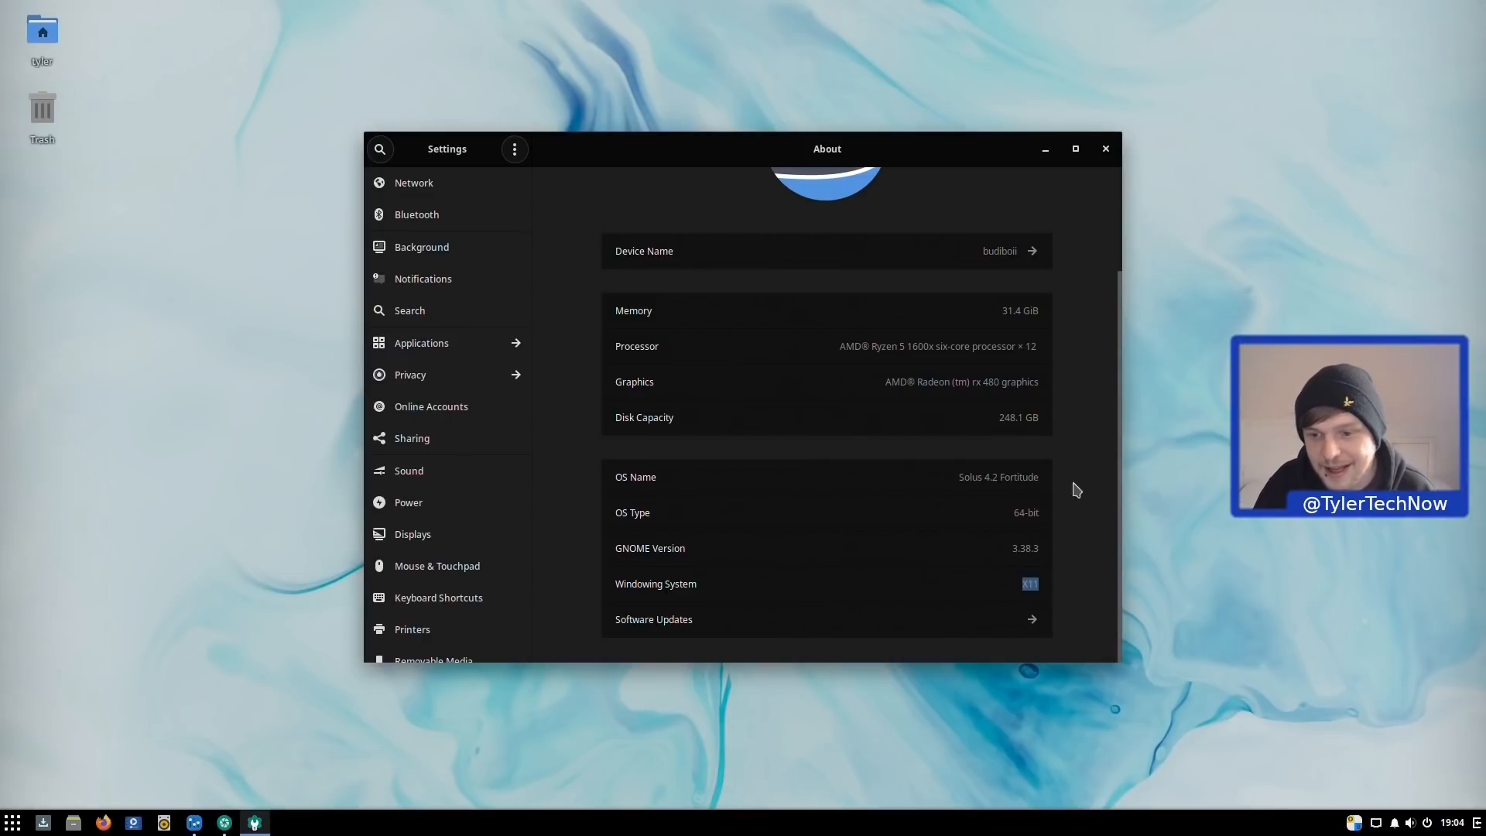
click(1105, 148)
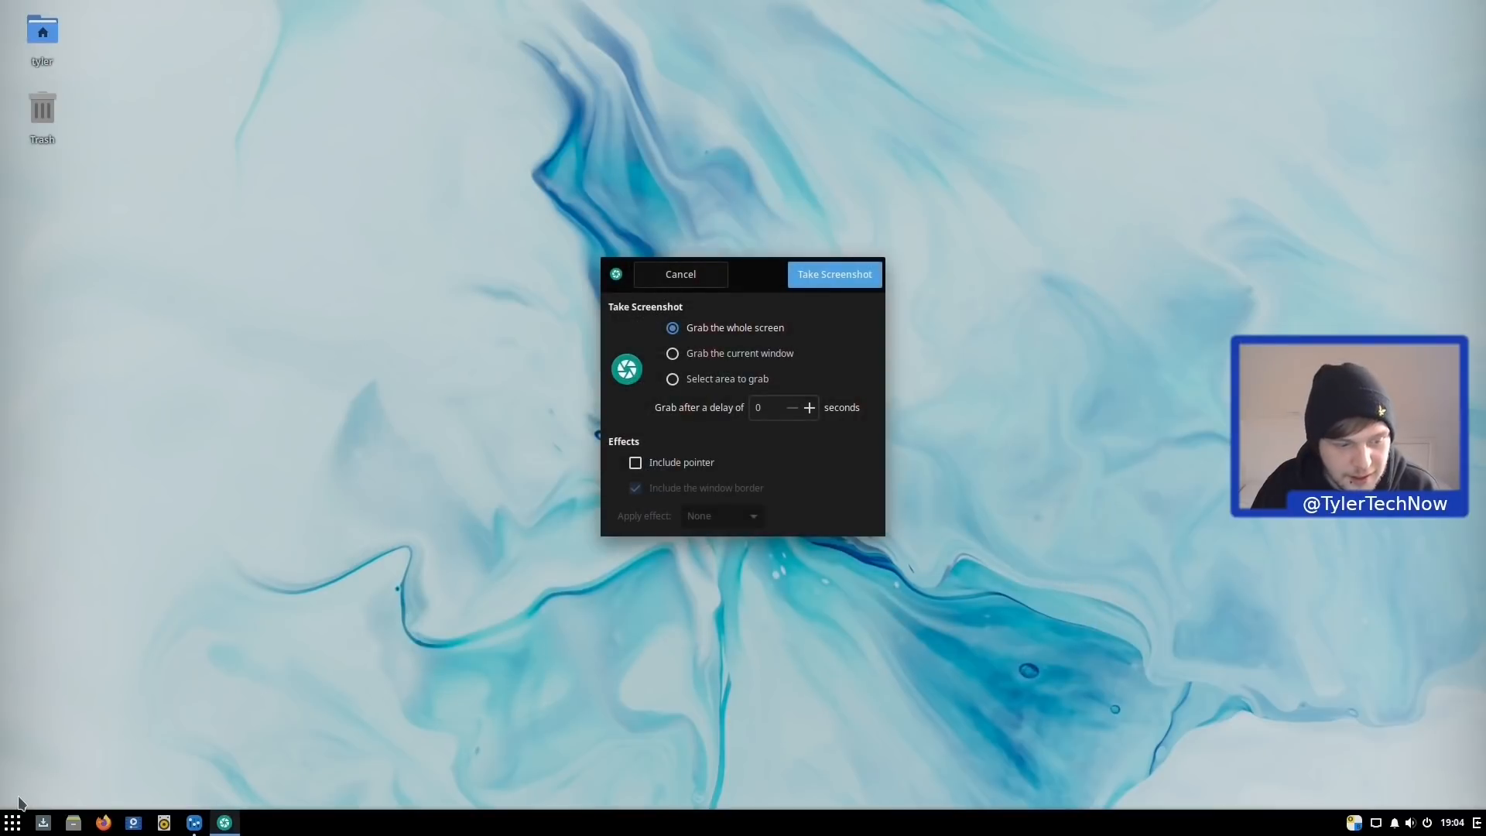
Step: Look through the remaining preinstalled applications down to the end of the list and close the list
click(13, 821)
scroll(232, 670, down, 10)
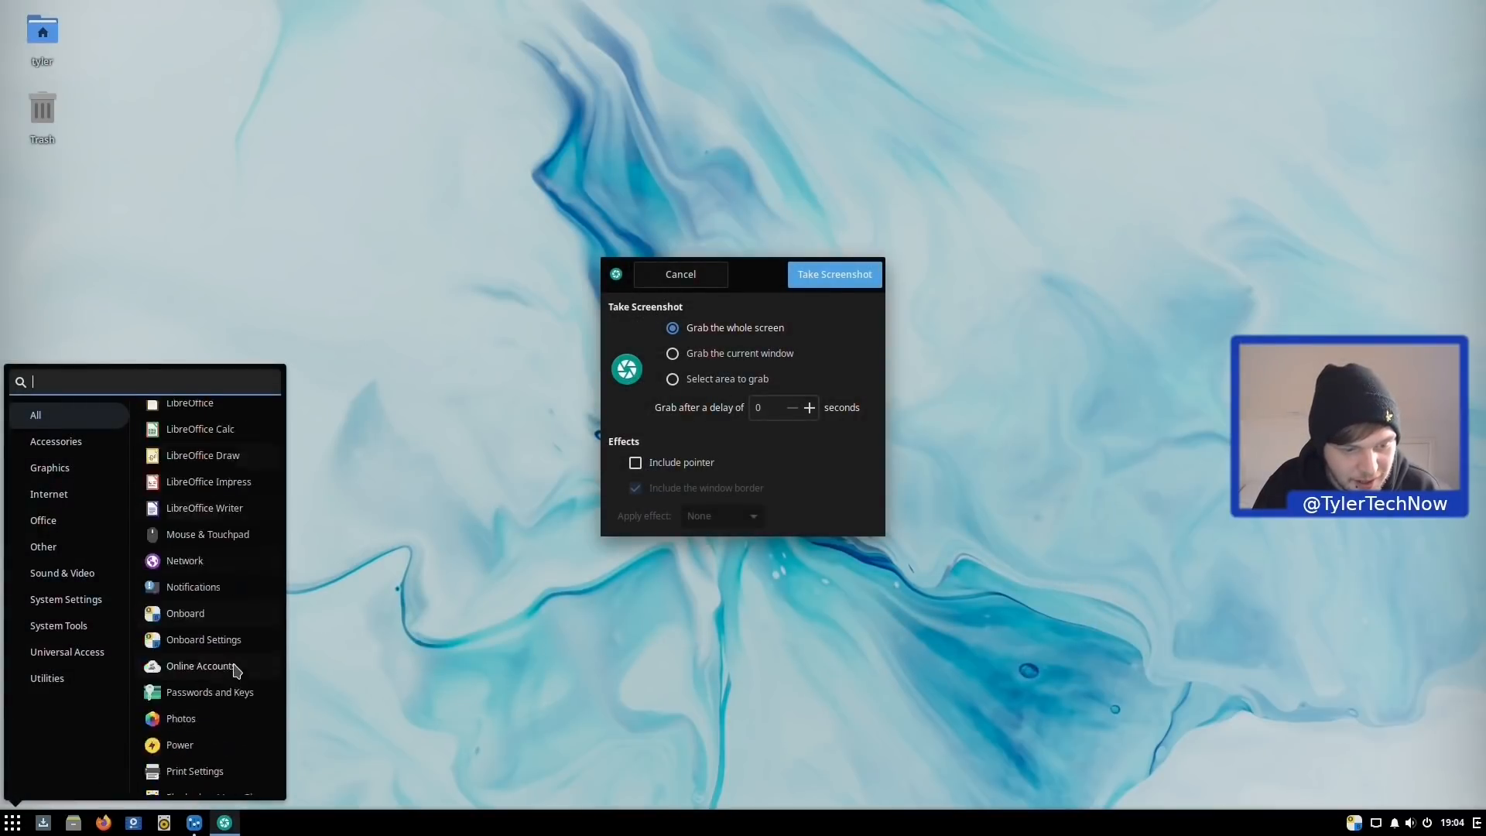
scroll(236, 670, down, 5)
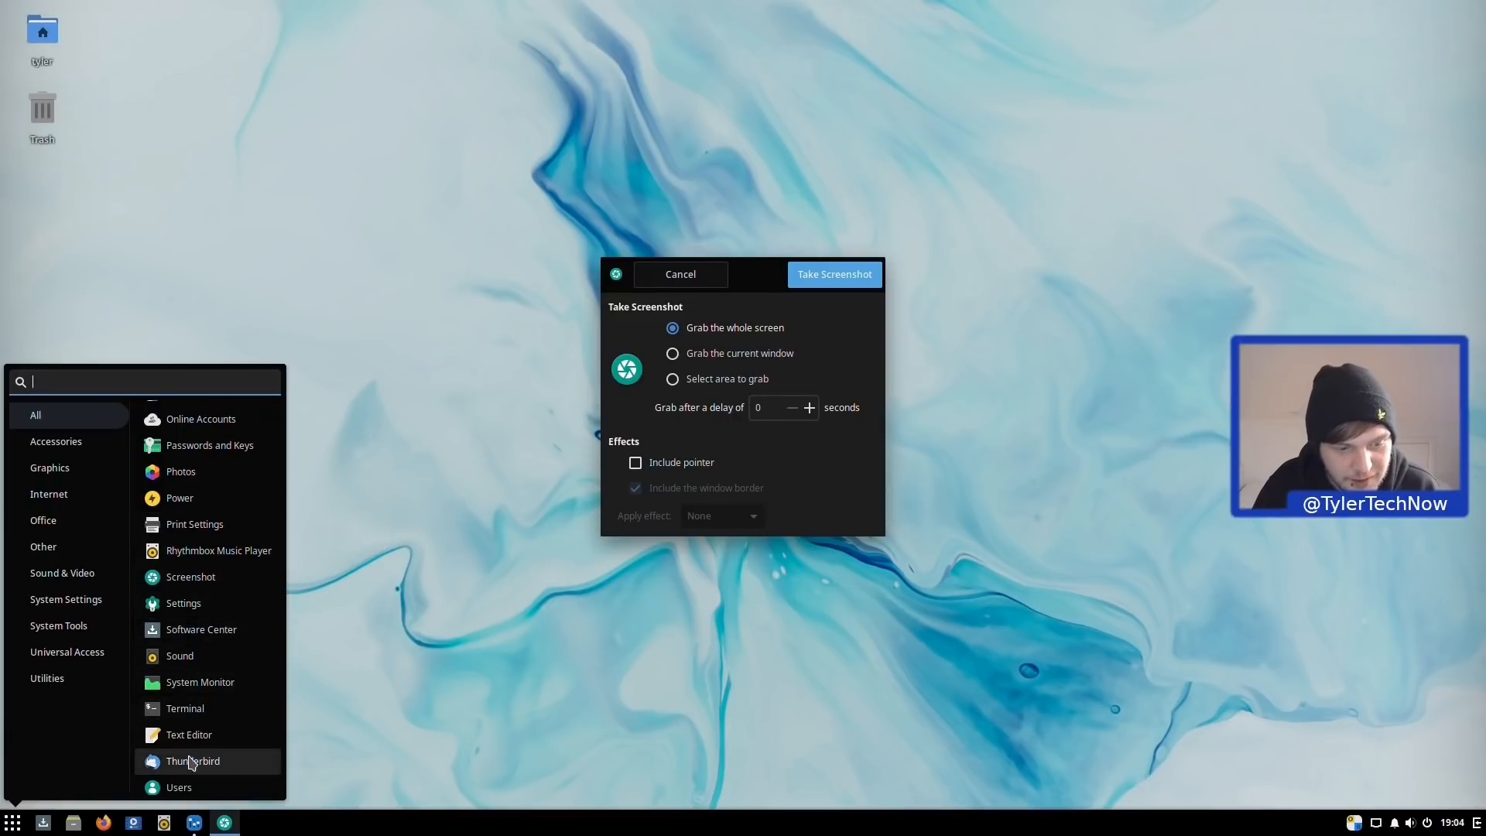
scroll(195, 751, down, 1)
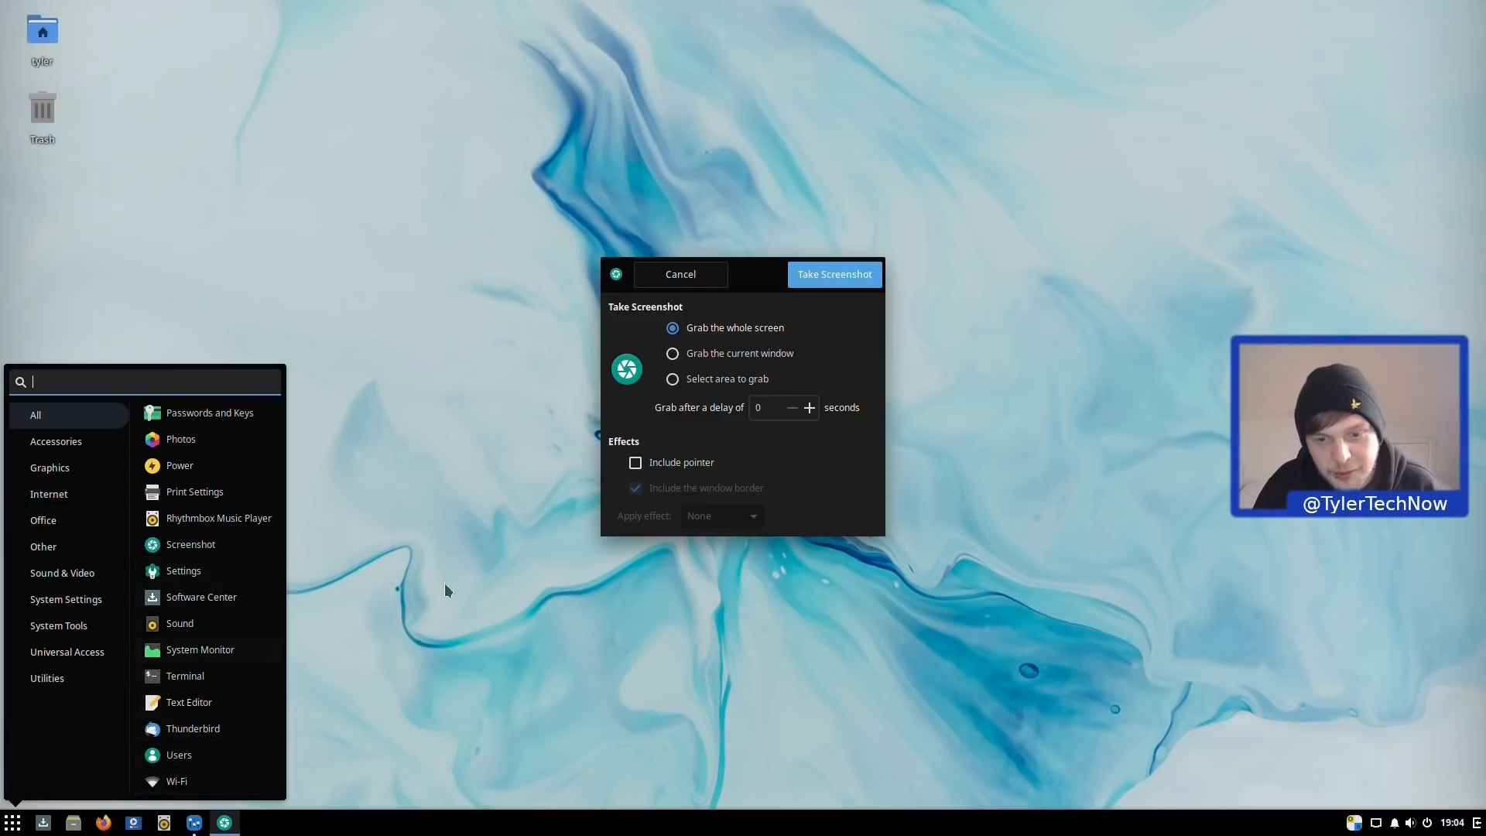
click(481, 407)
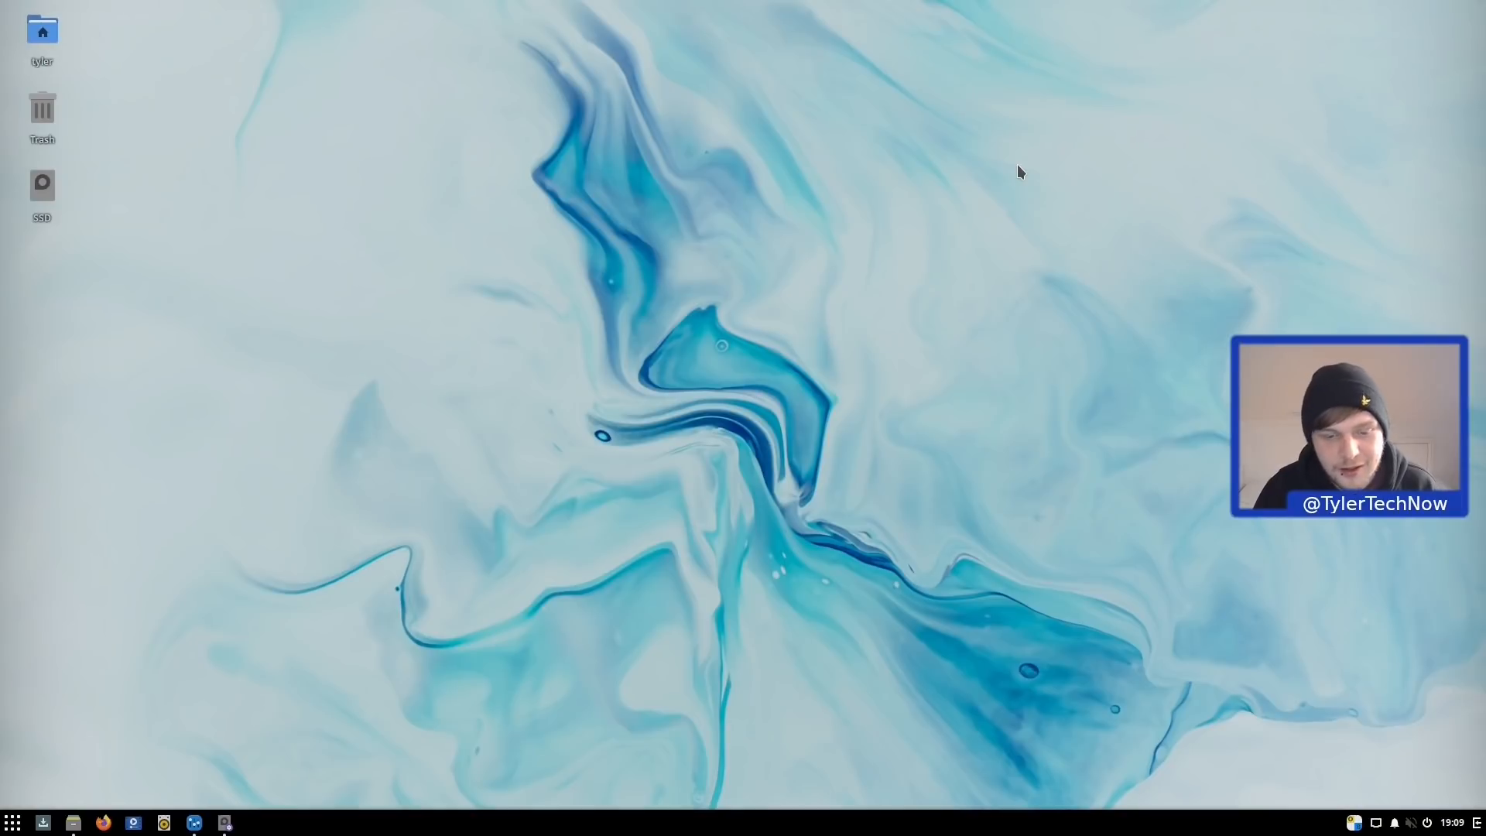
Step: Check the 250 GB Samsung Portable SSD in Disks, close it and open the SSD's Media Test folder in Files
click(225, 822)
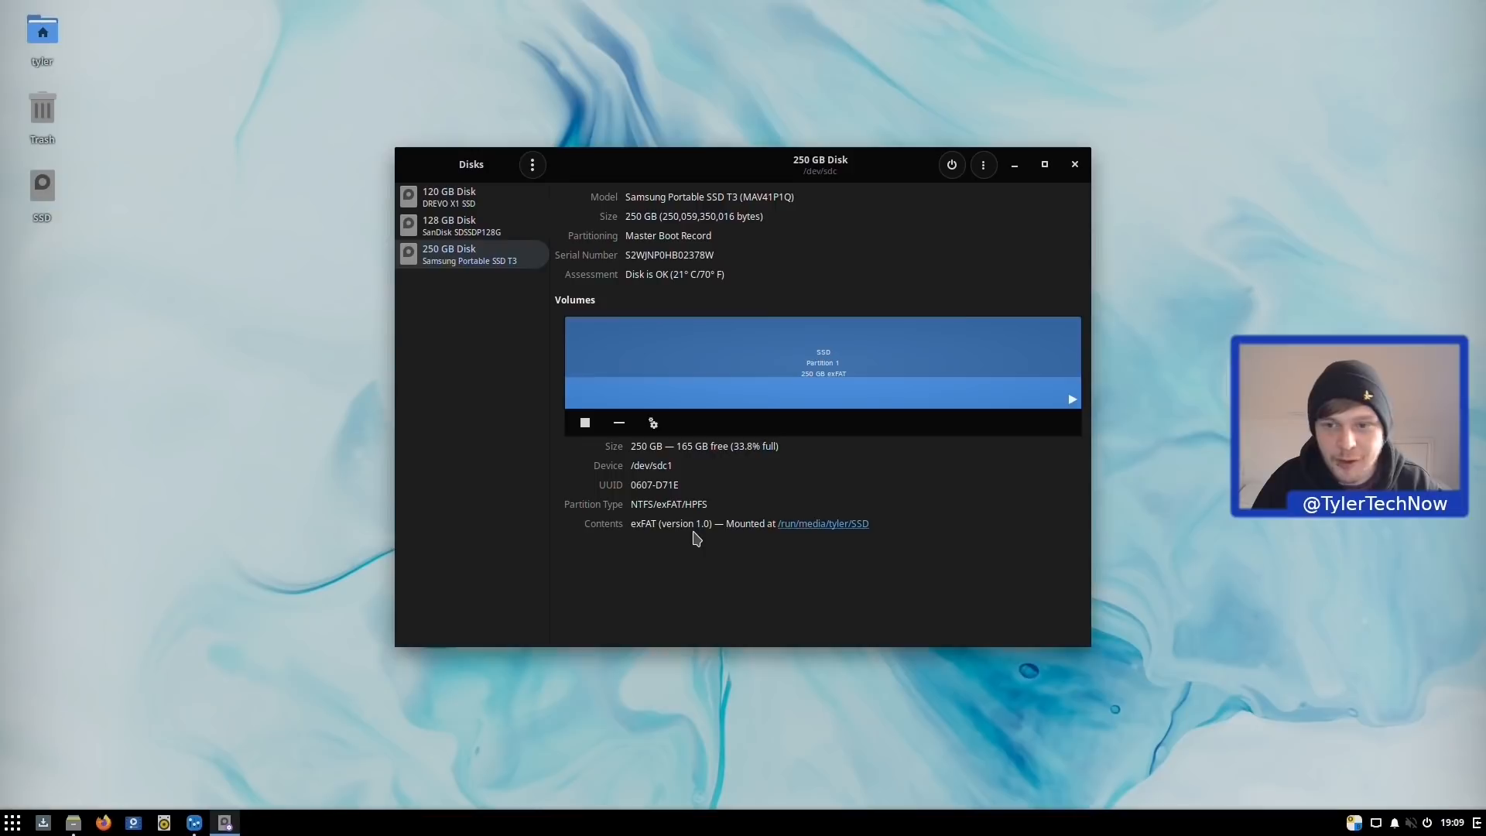
click(1074, 164)
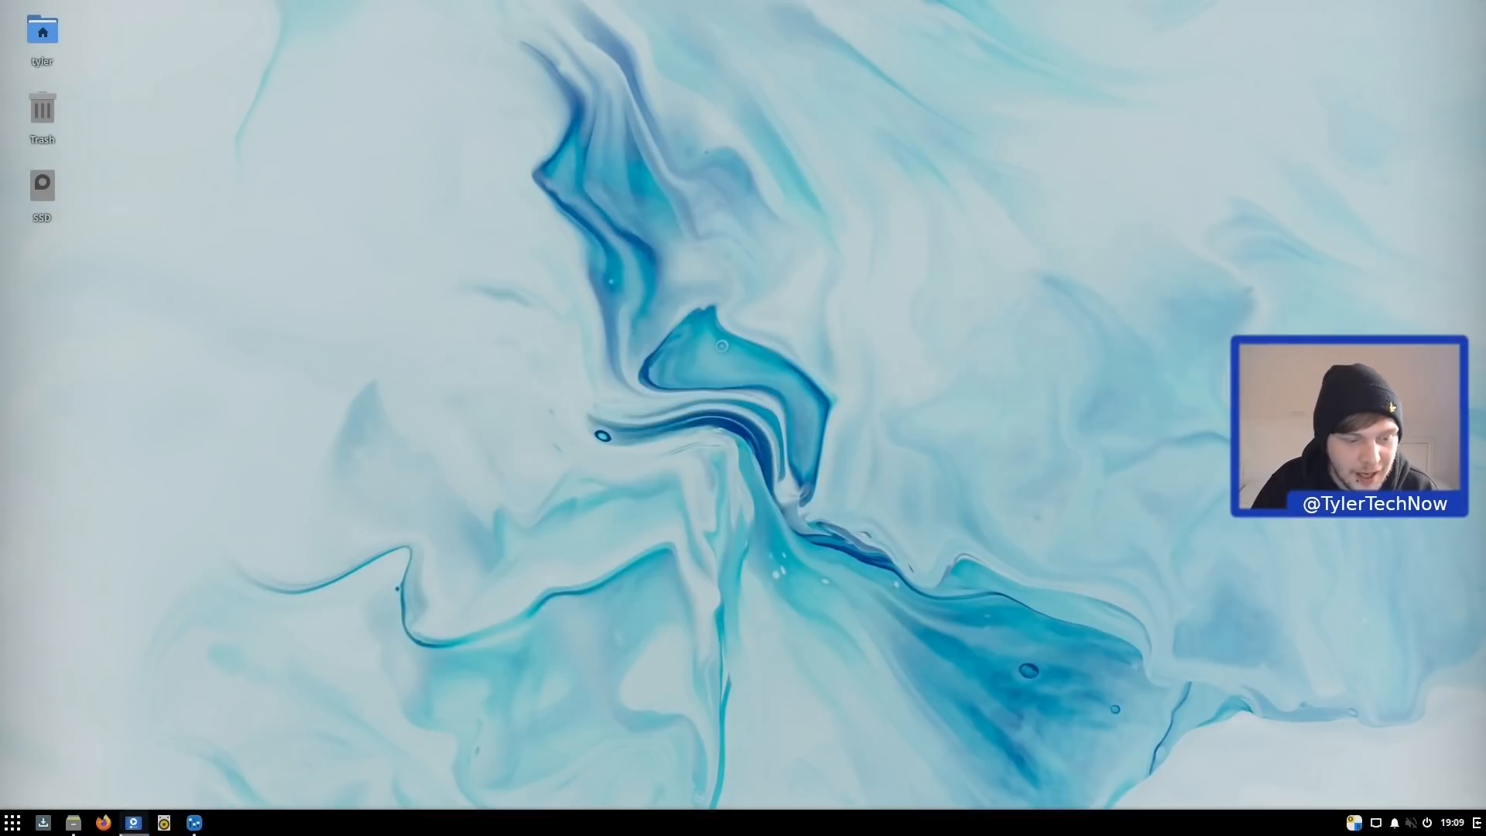
click(71, 824)
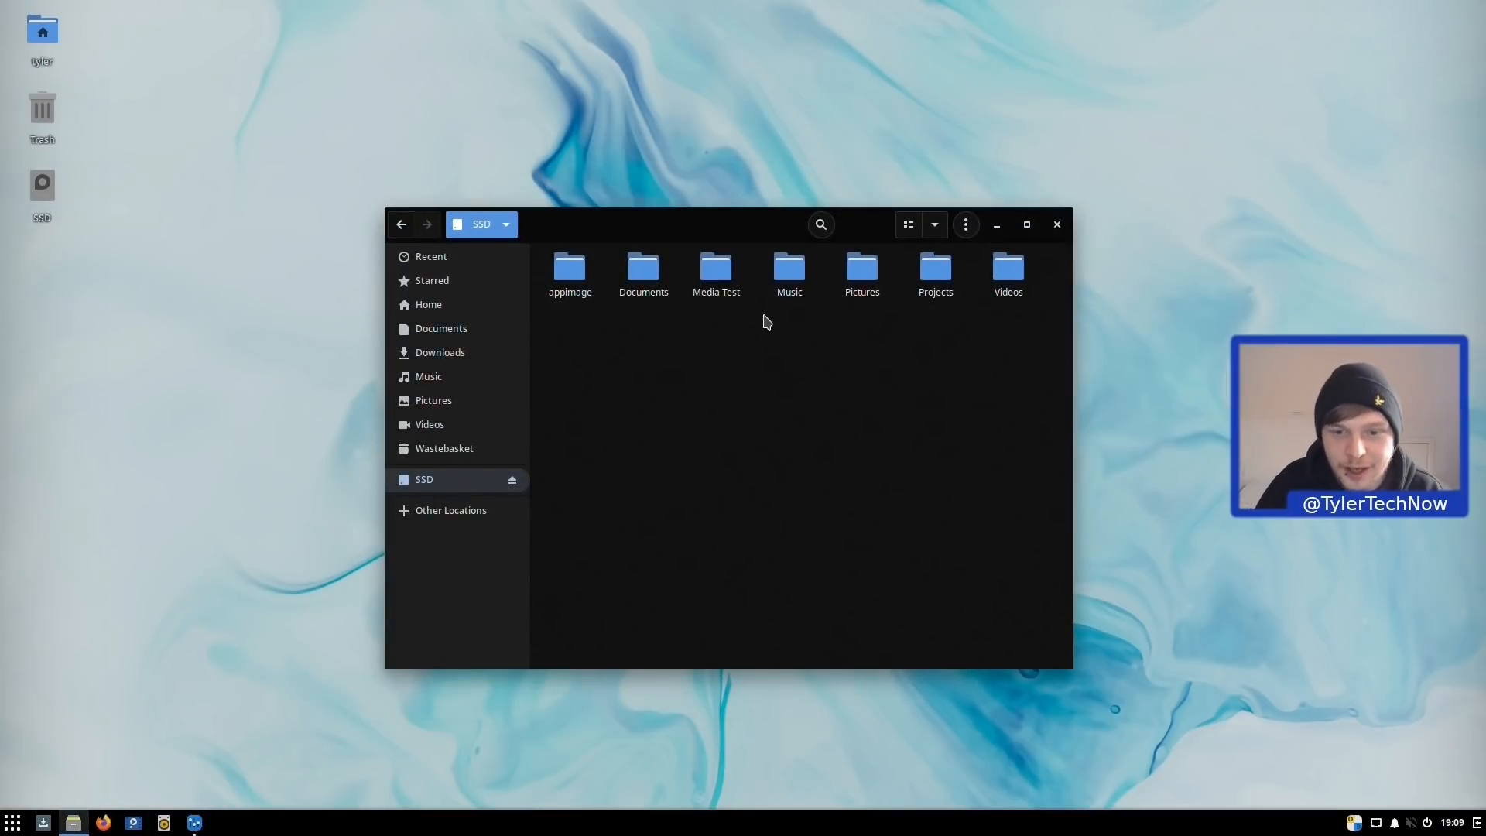
double_click(726, 278)
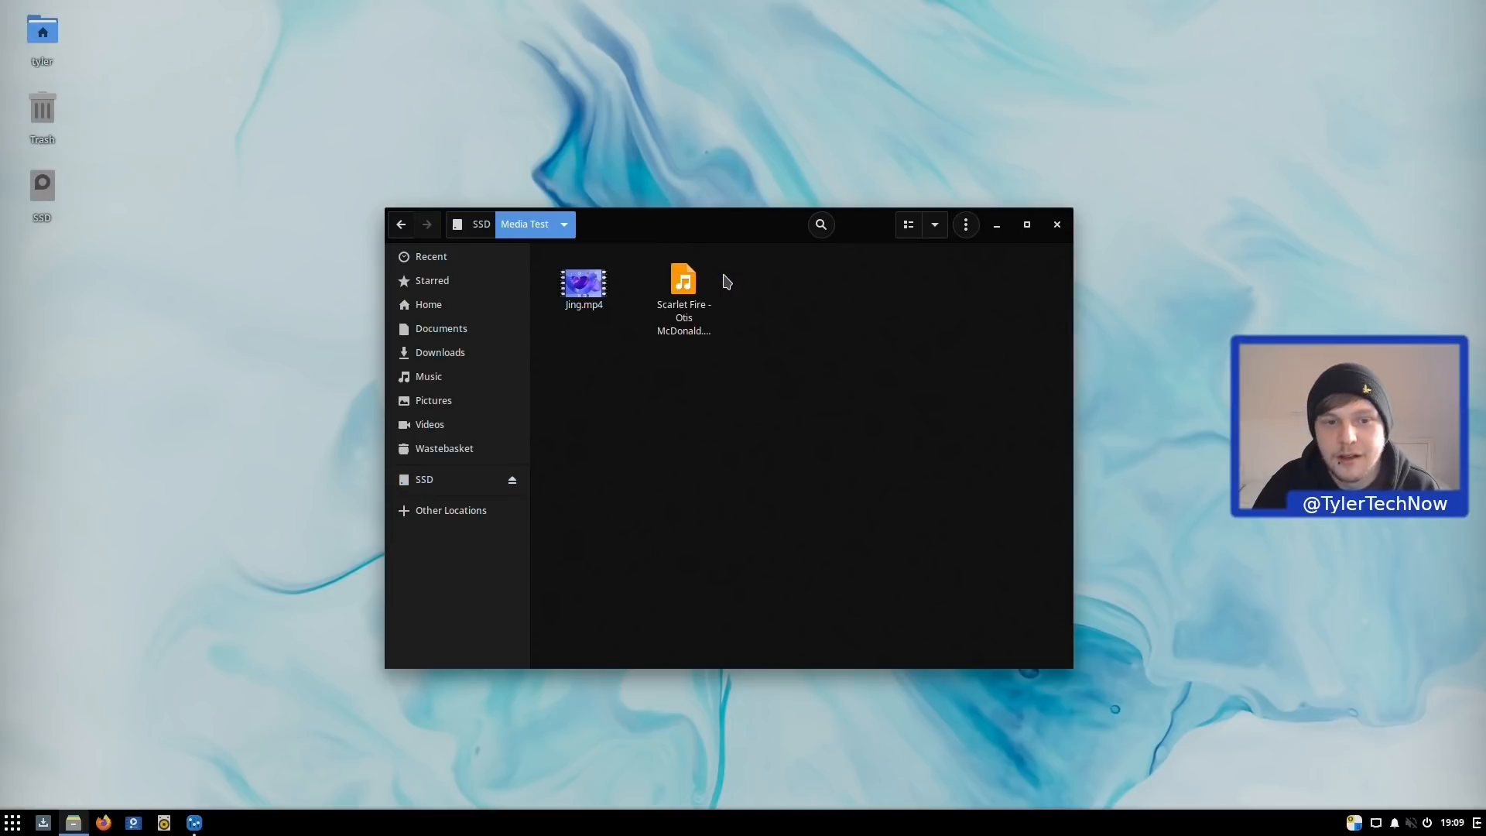
Step: Return to the SSD's top folder and set the Files open action to "Double click to open items"
click(483, 224)
click(966, 225)
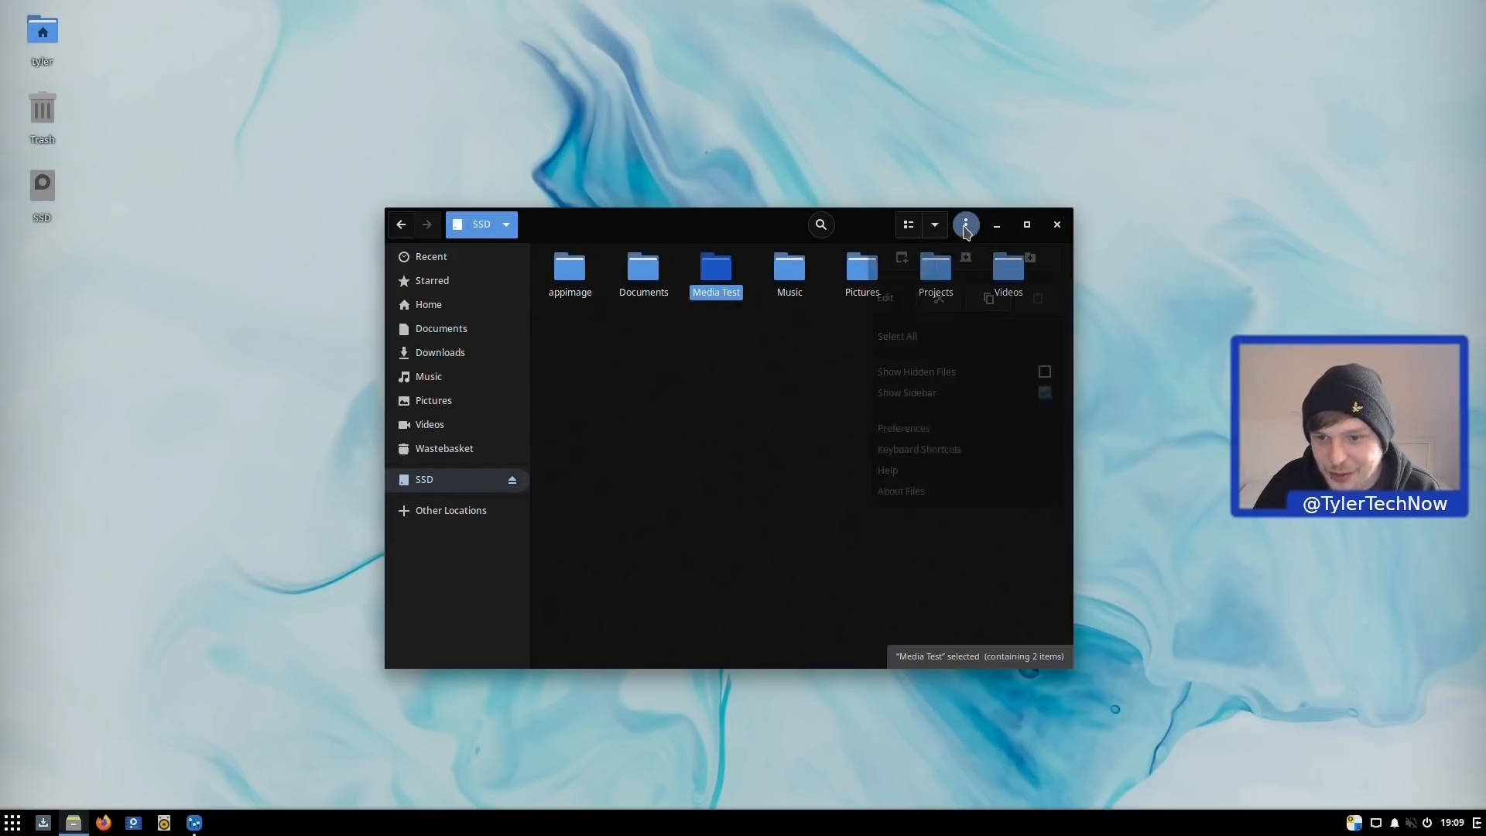
click(928, 445)
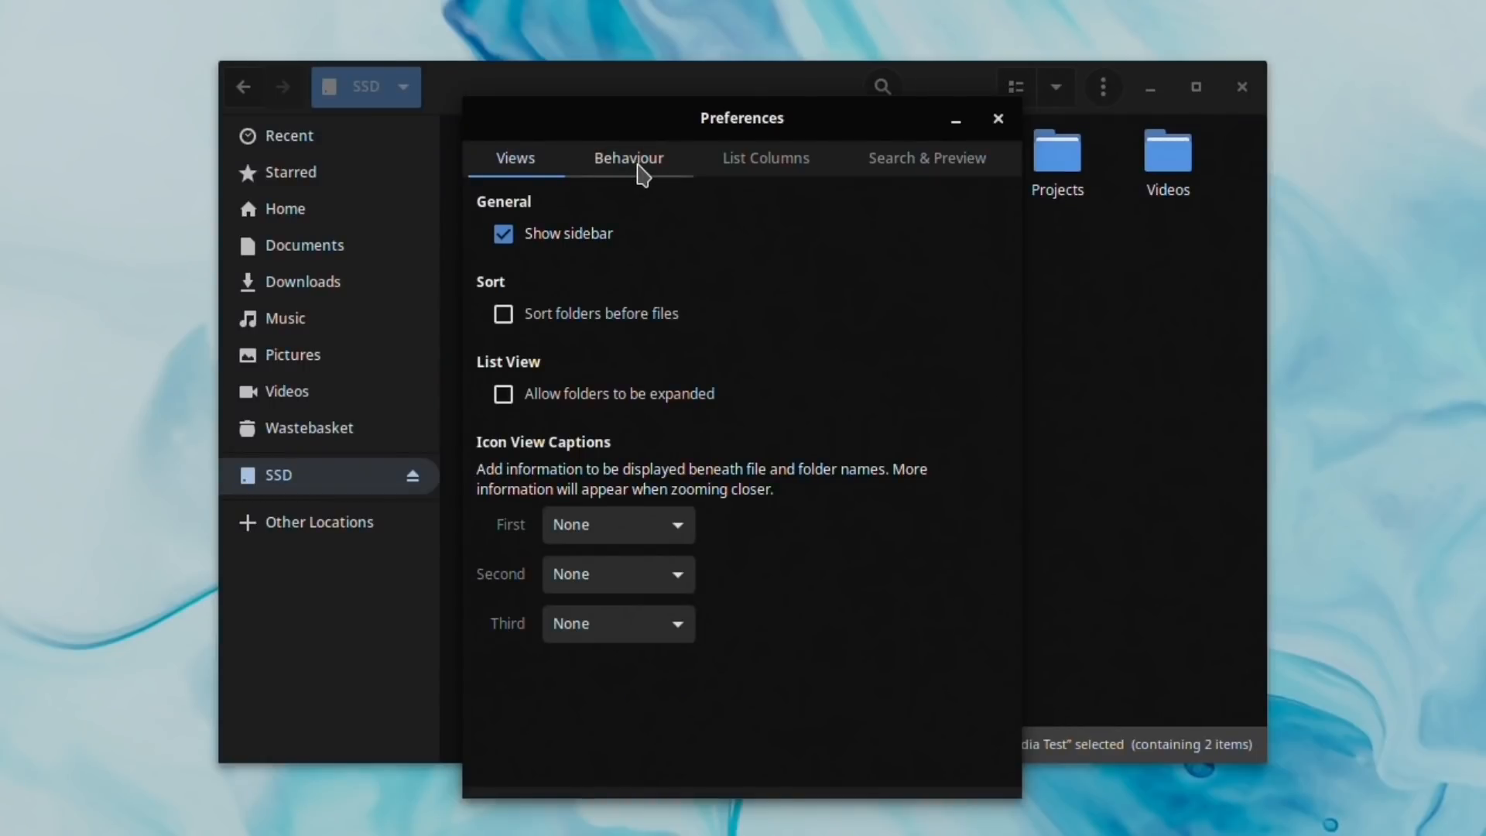
click(630, 179)
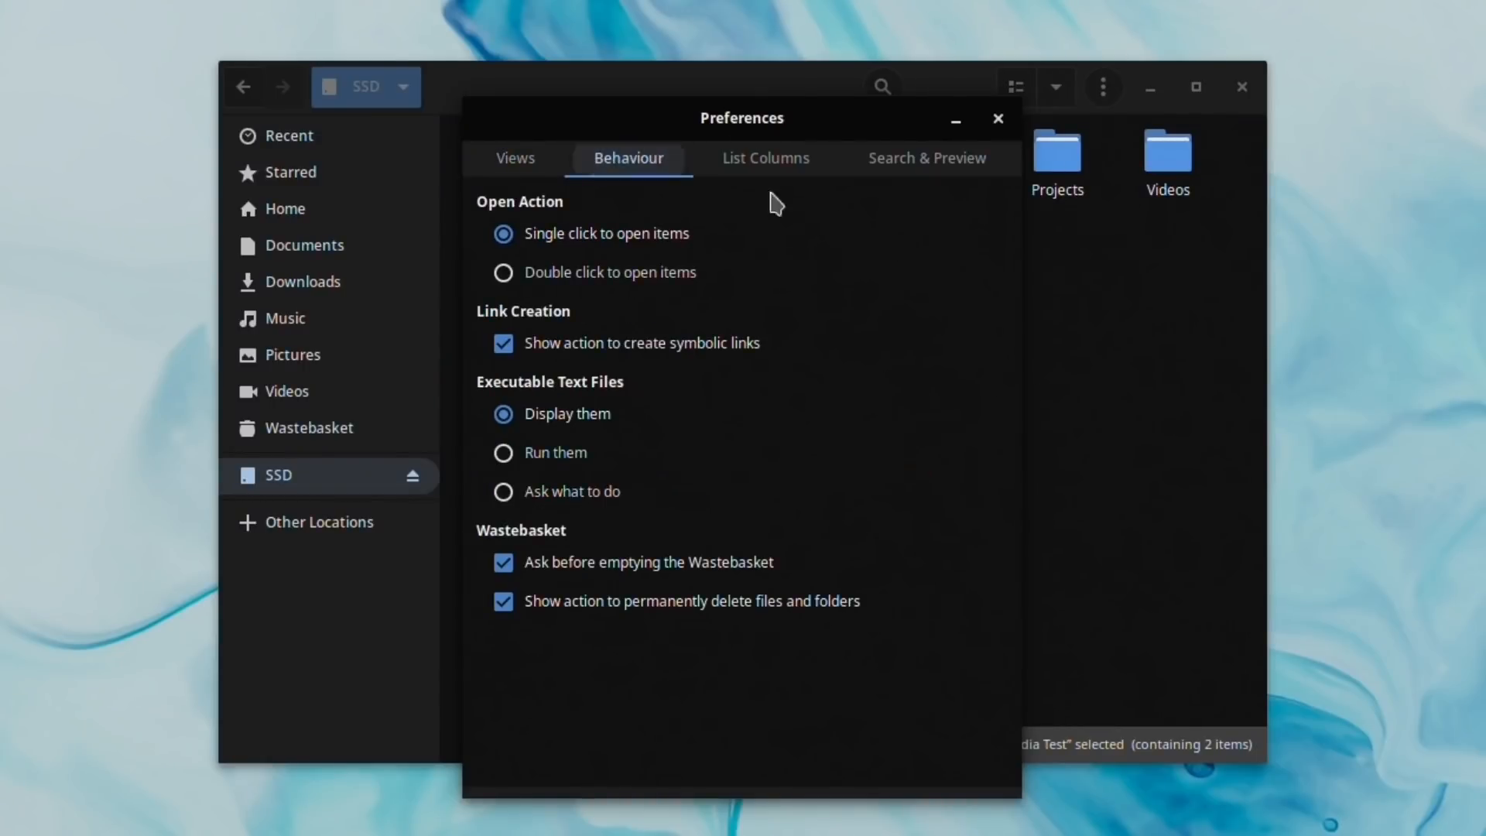
click(562, 277)
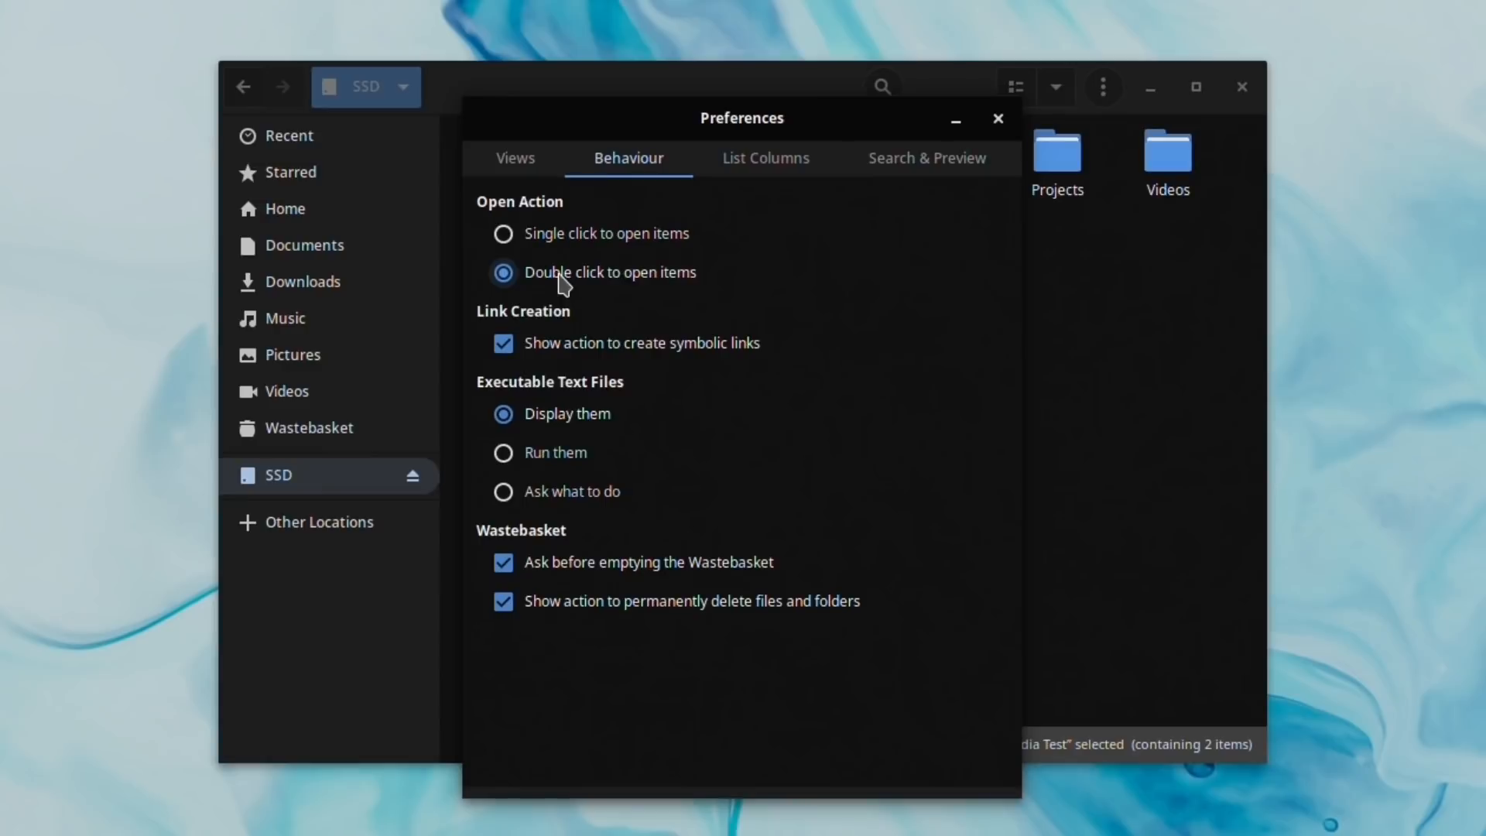
click(998, 119)
Step: Reopen the Media Test folder and play the video Jing.mp4
double_click(729, 169)
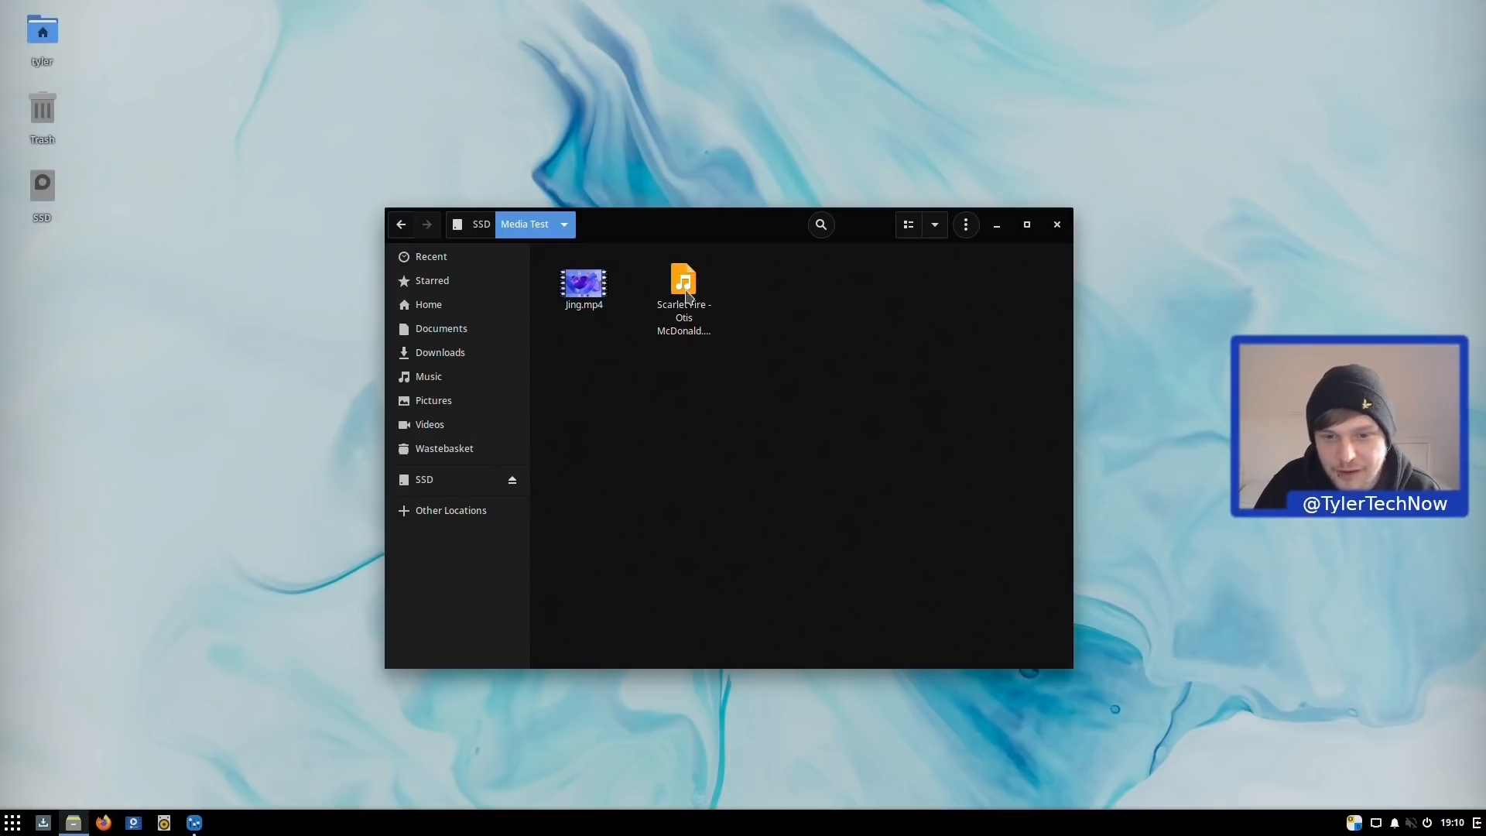
click(686, 295)
click(766, 316)
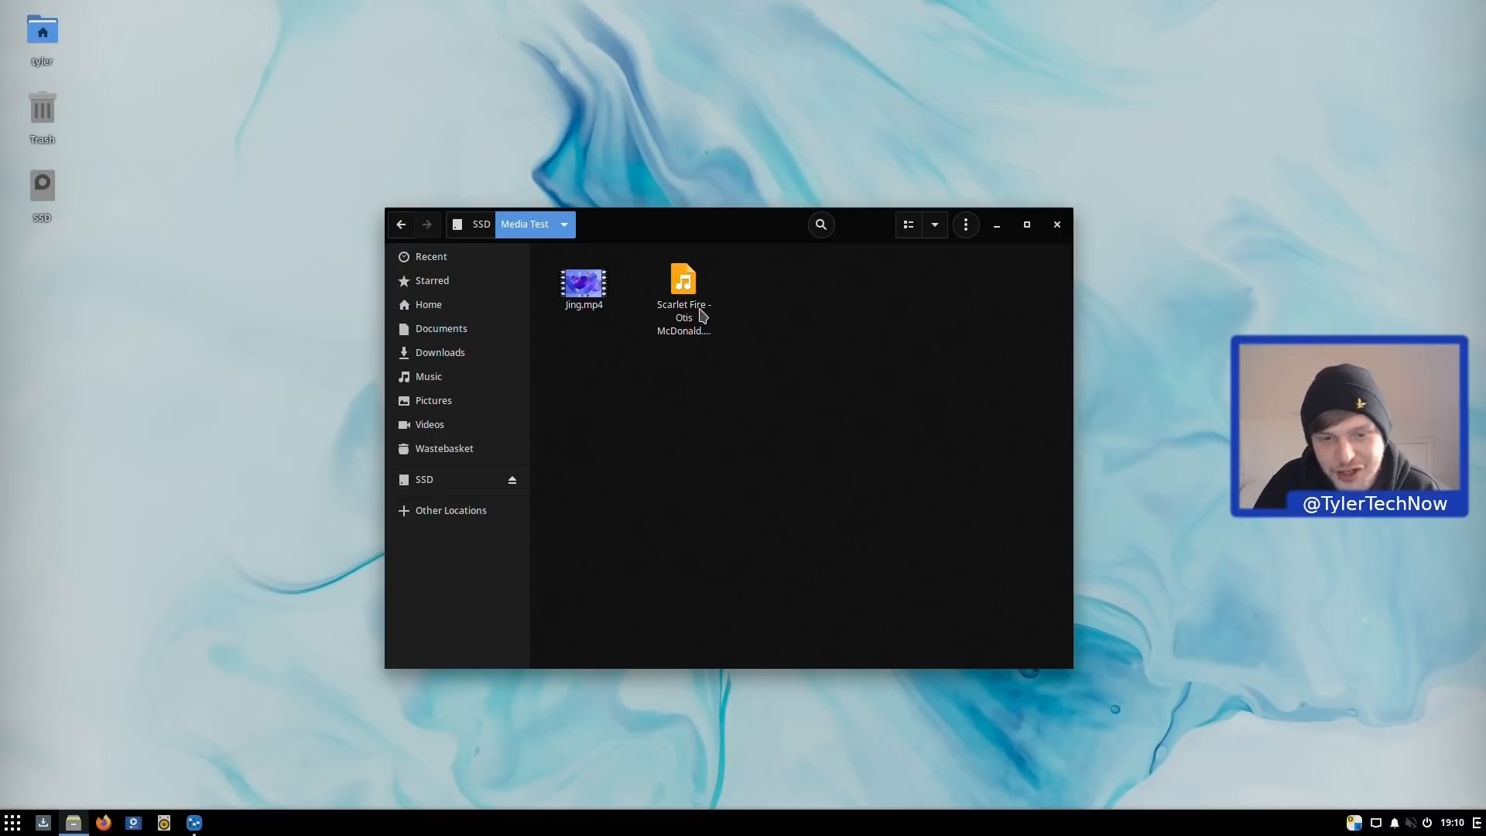
double_click(576, 283)
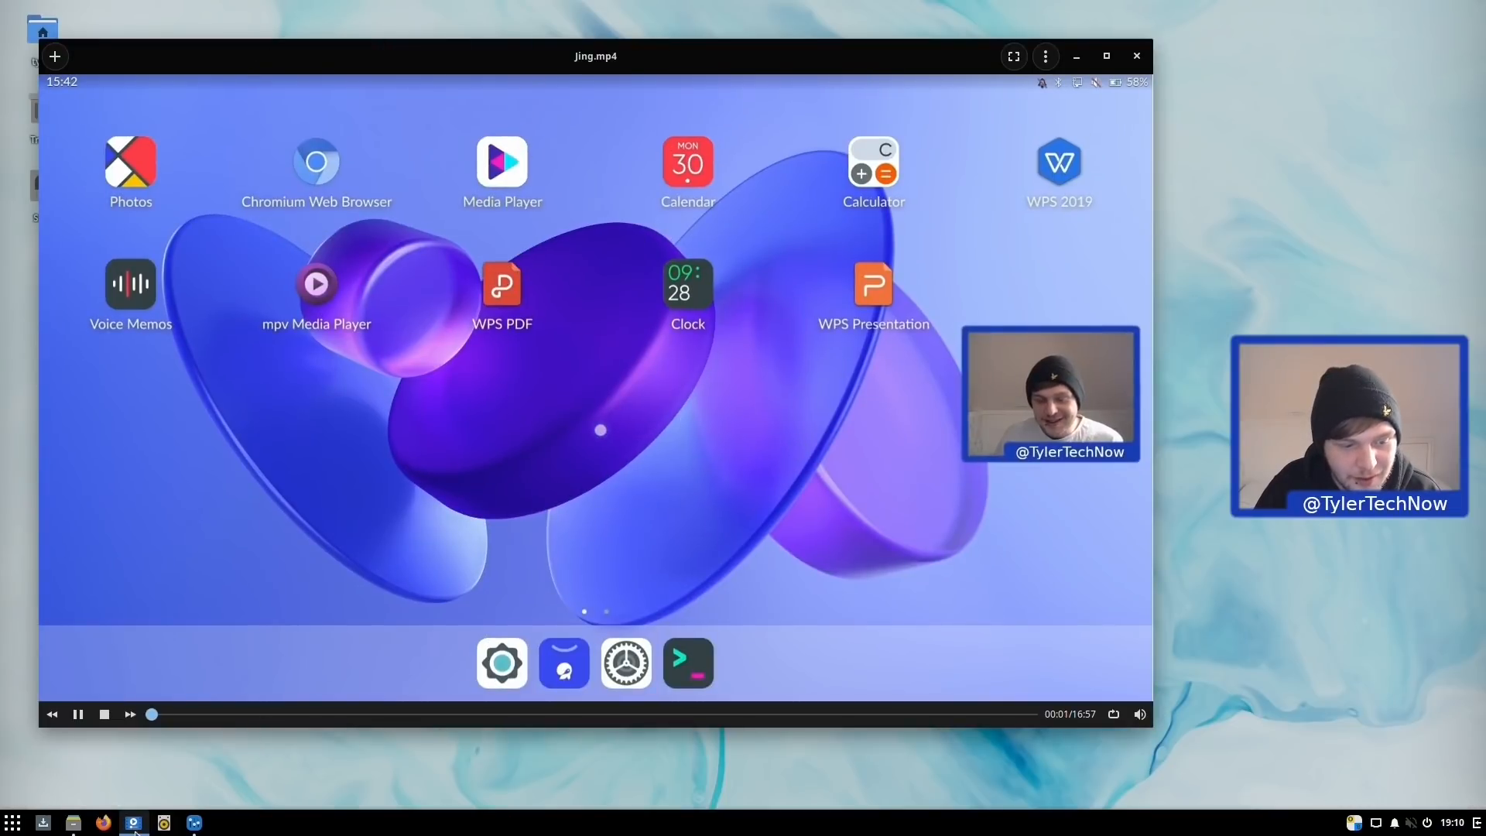
Step: Skip ahead through the Jing.mp4 video to test seeking and close the player
drag(153, 713, 481, 714)
drag(577, 724, 1040, 724)
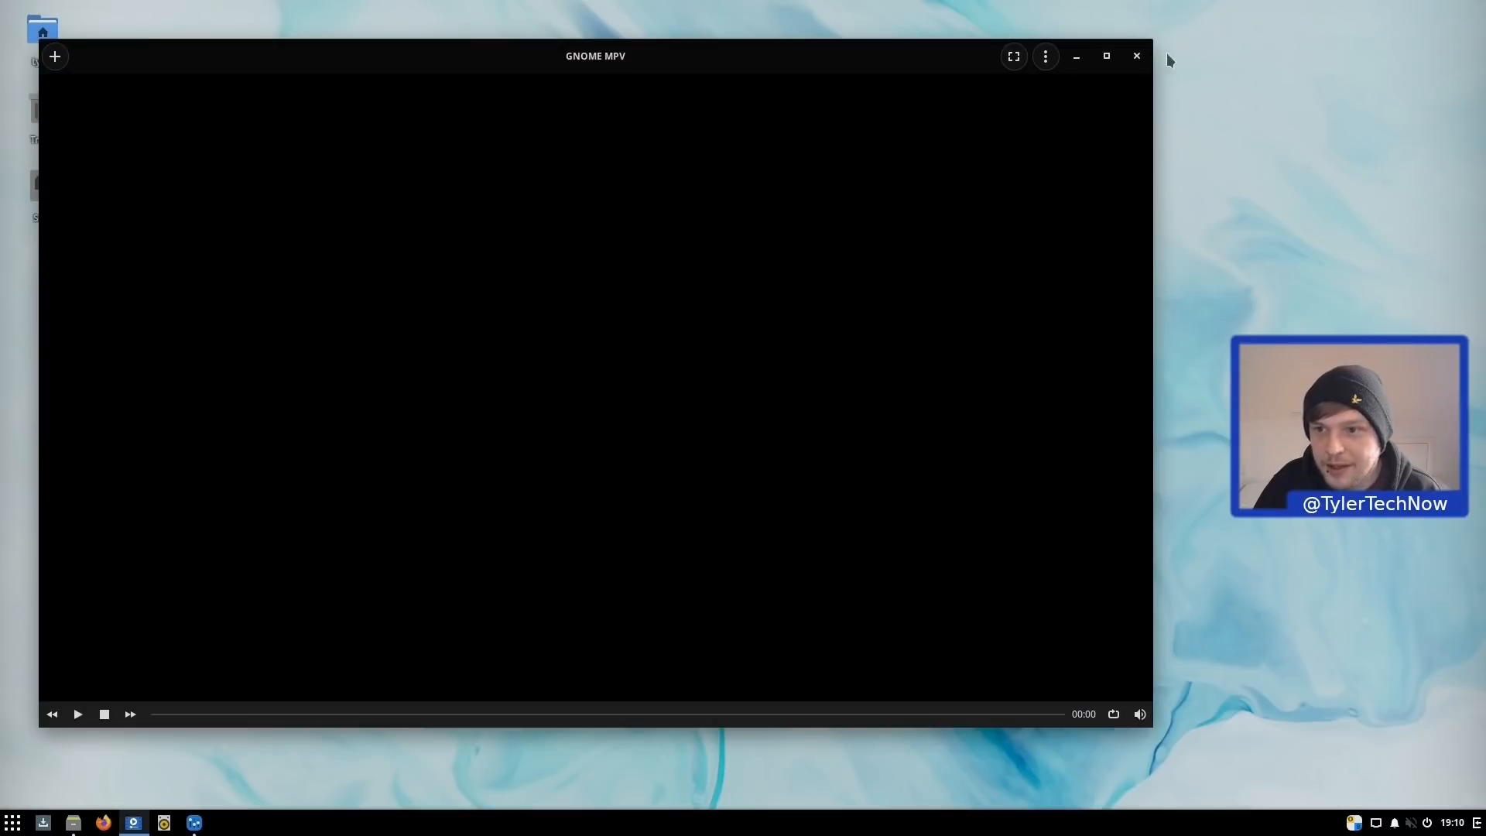
click(1136, 56)
Step: Play the Scarlet Fire MP3 from the Media Test folder in the default player, GNOME MPV, and close it
click(670, 317)
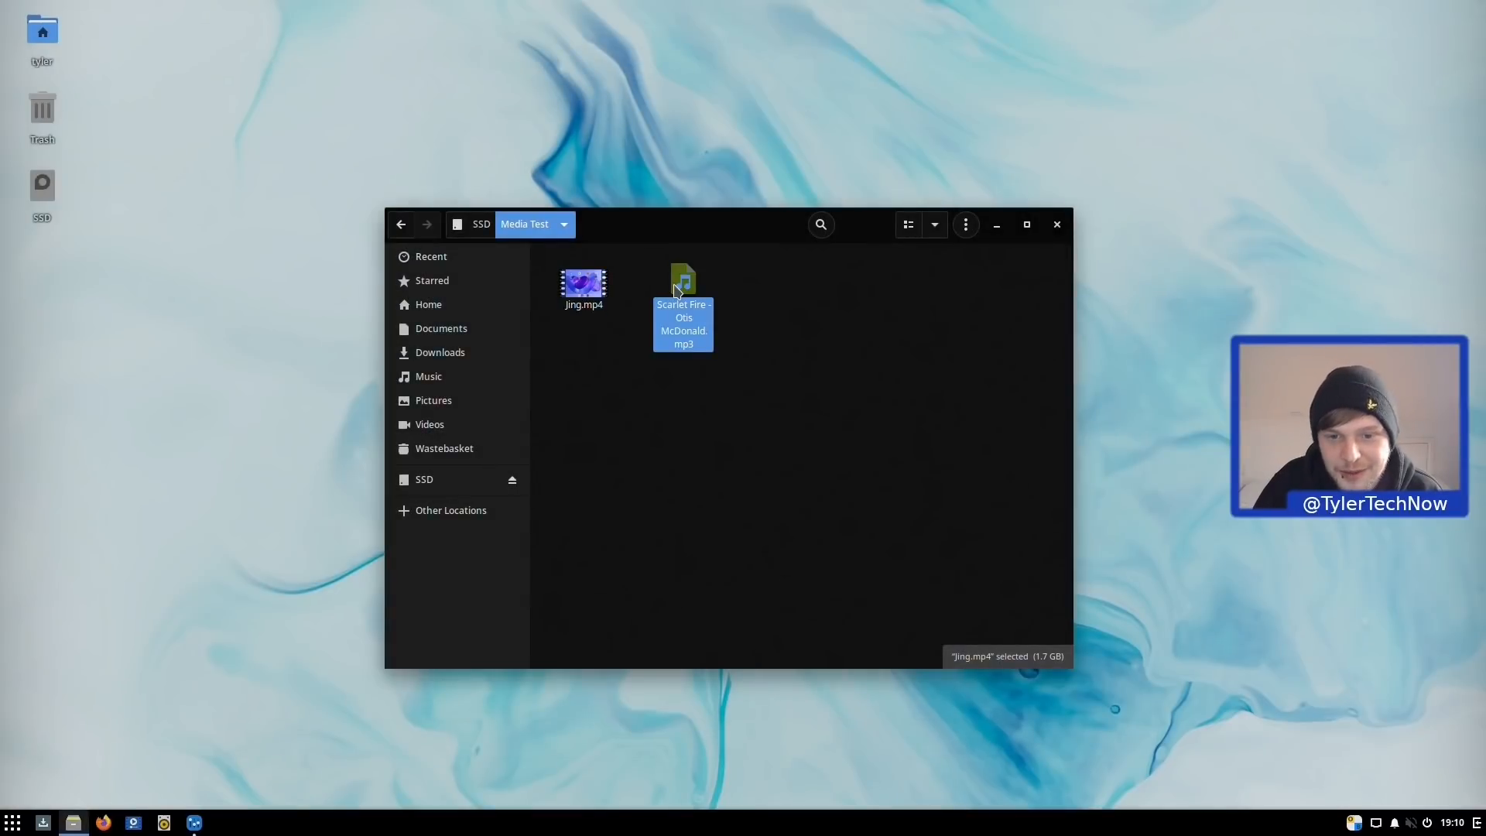
drag(697, 234, 643, 211)
double_click(628, 308)
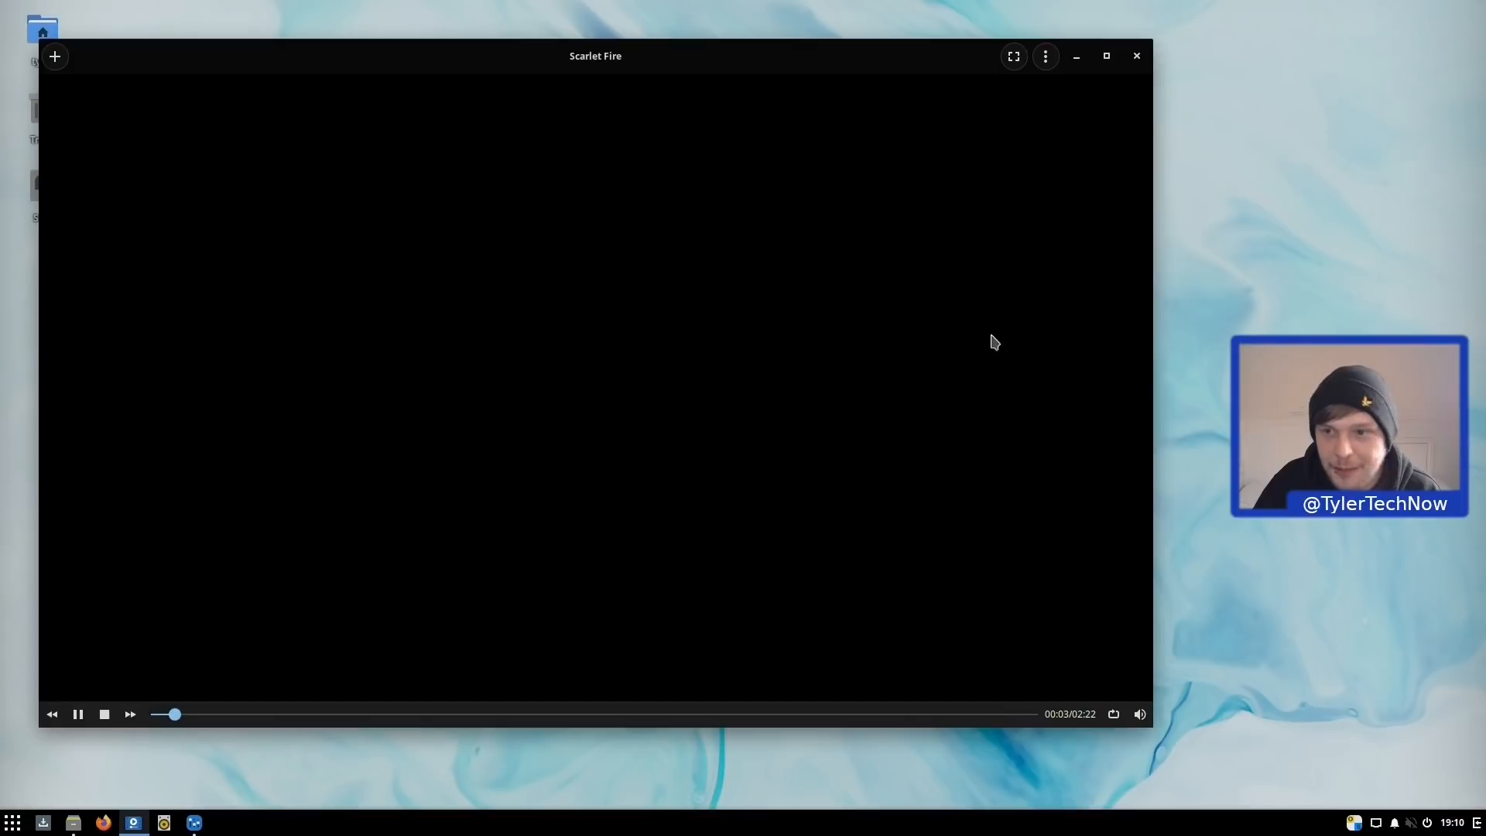
click(1136, 56)
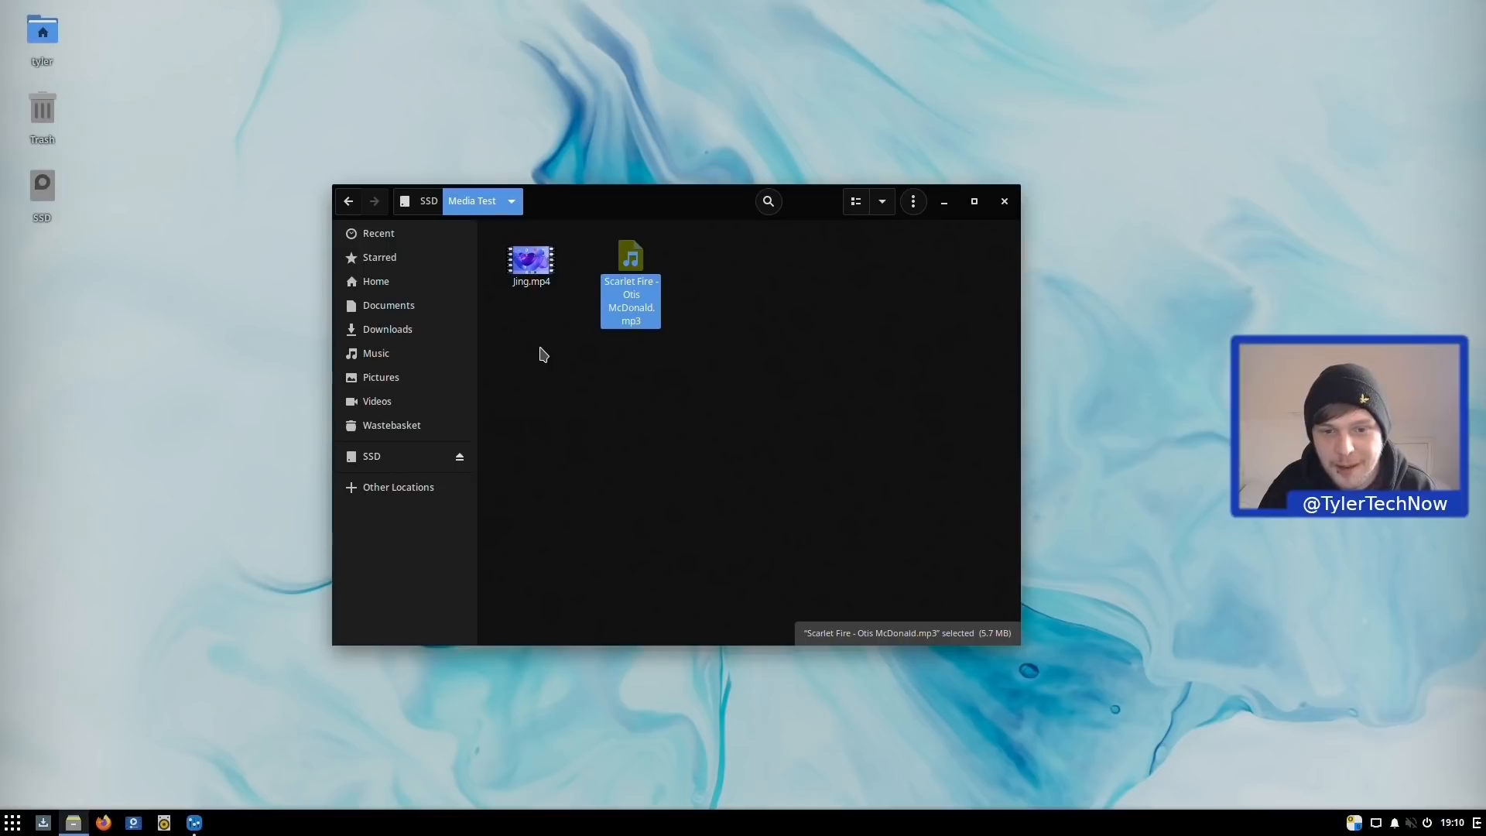
Step: Open the Scarlet Fire MP3 with Rhythmbox instead of the default player and dismiss the playback notification
right_click(627, 324)
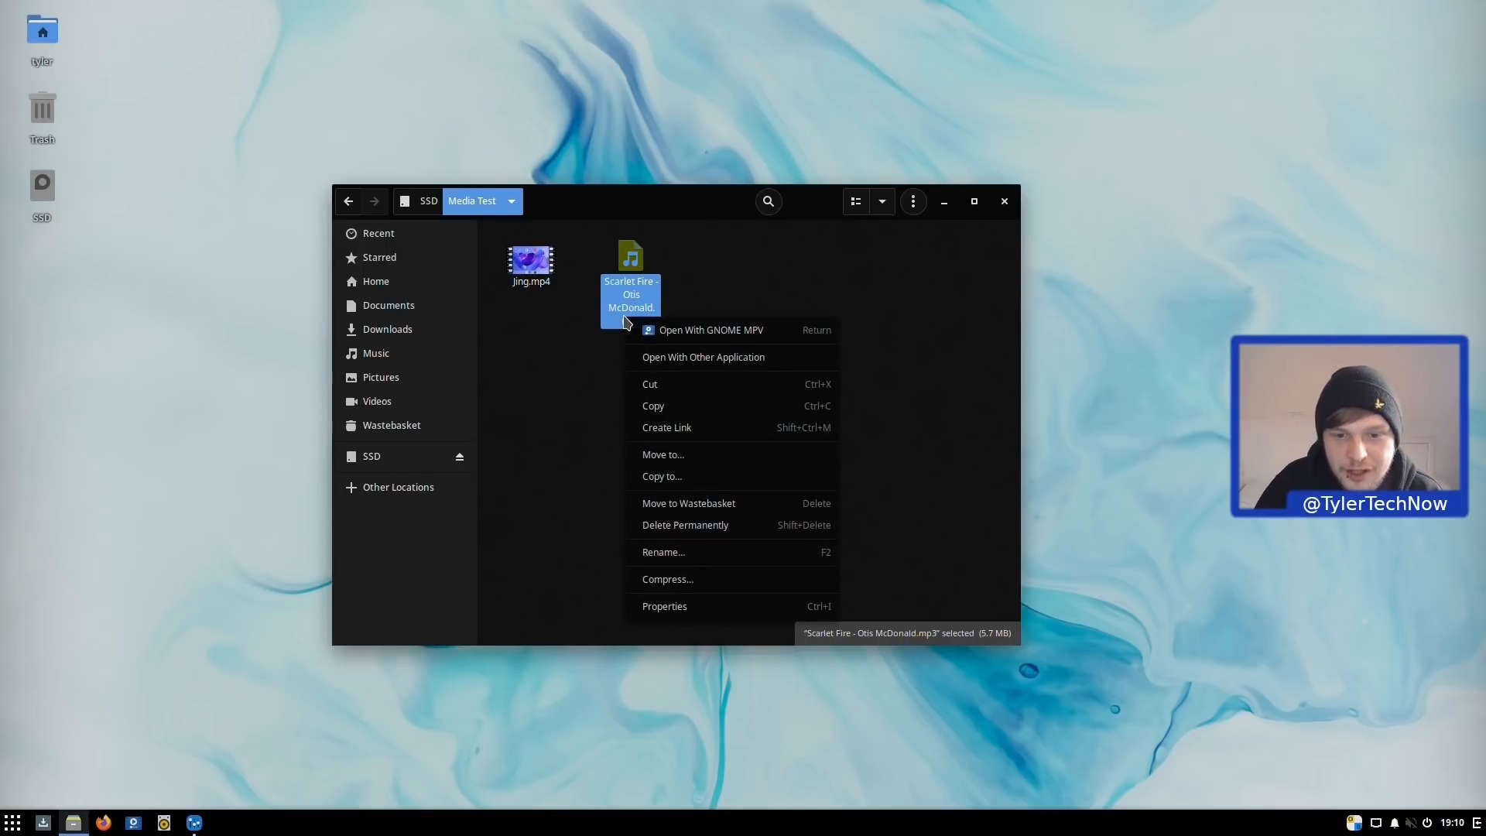
click(685, 362)
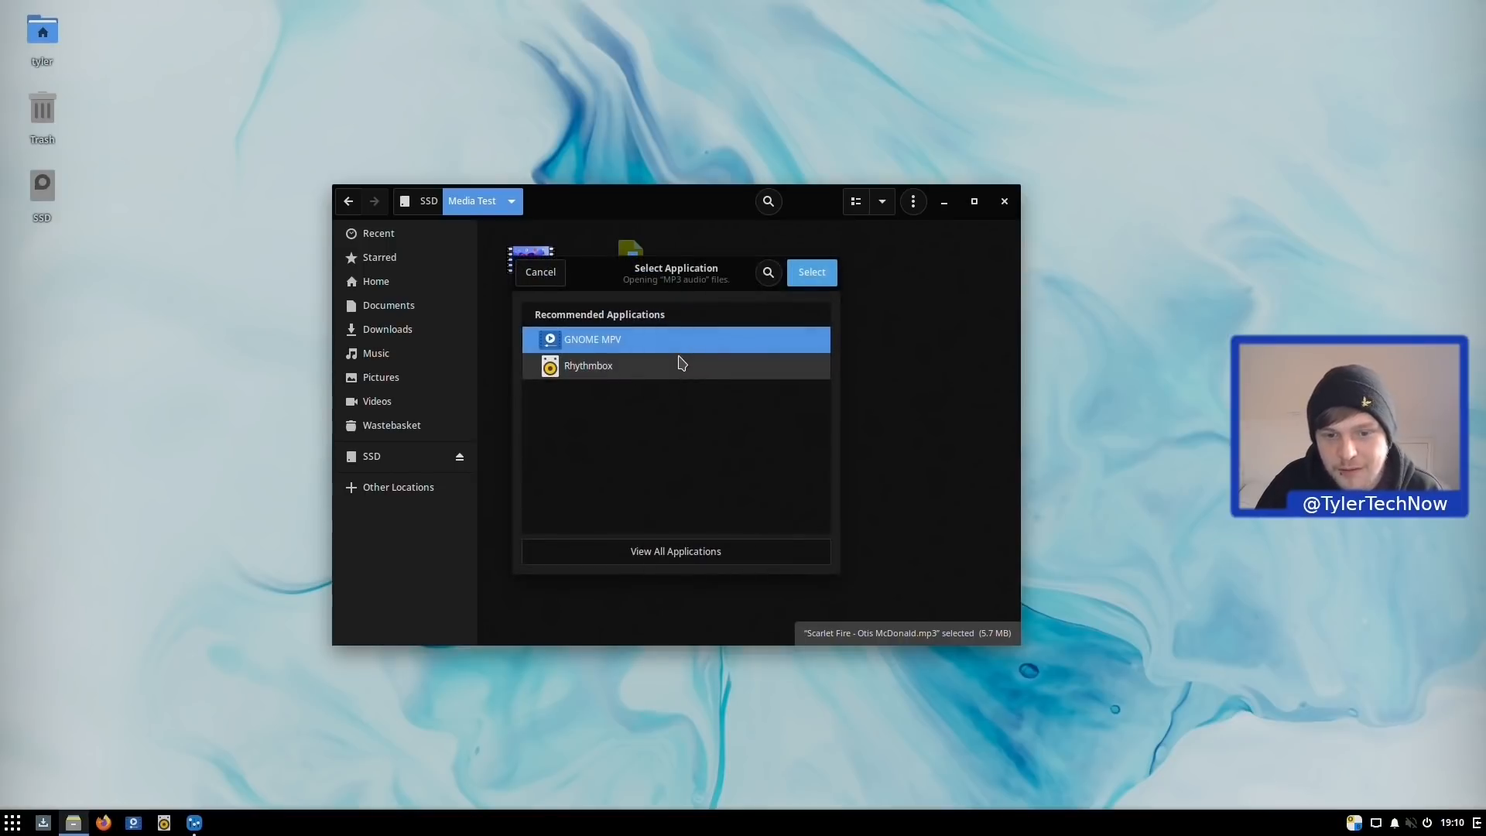
click(595, 370)
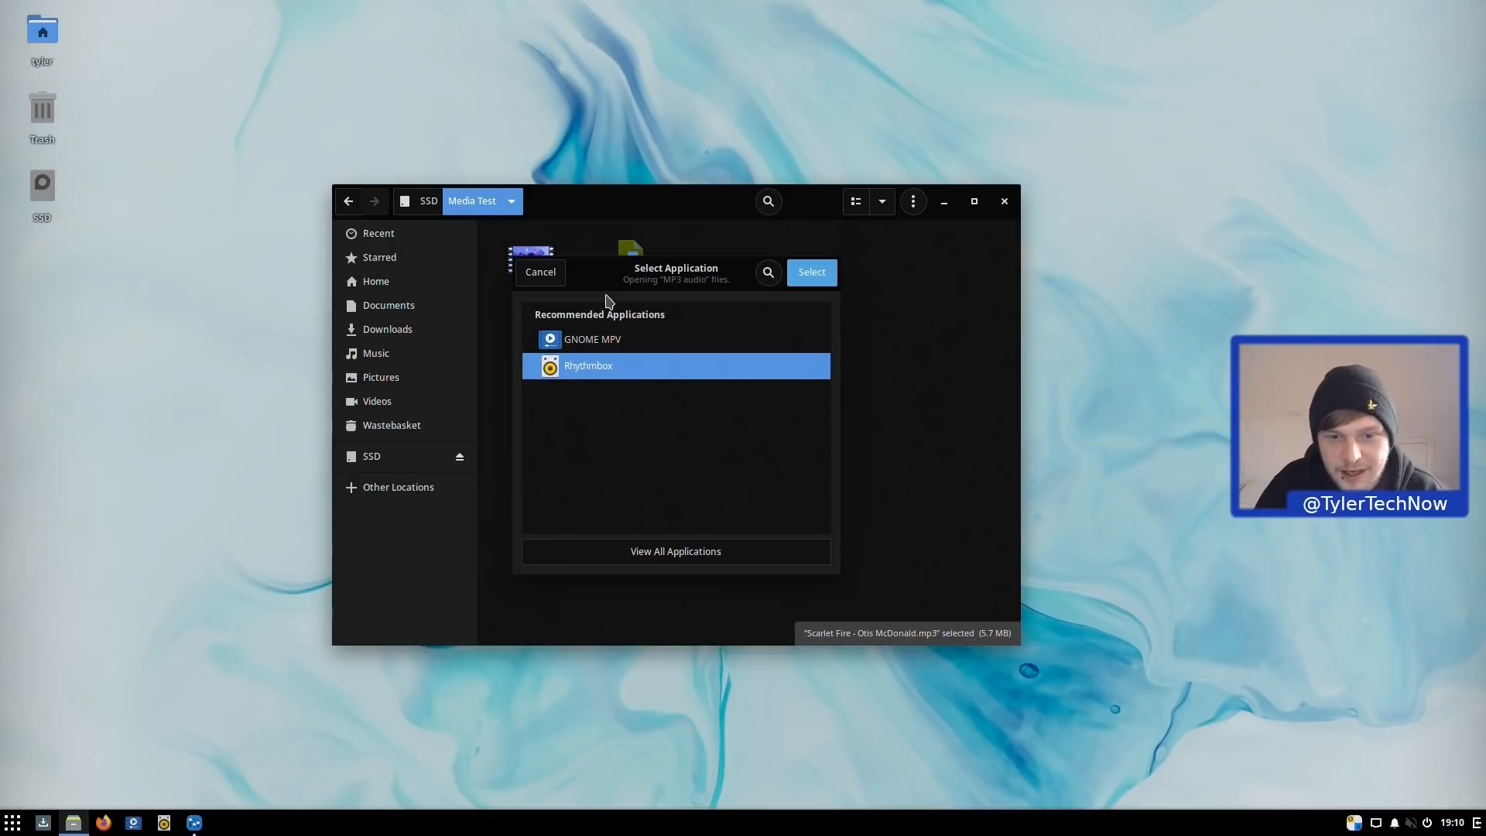
click(805, 271)
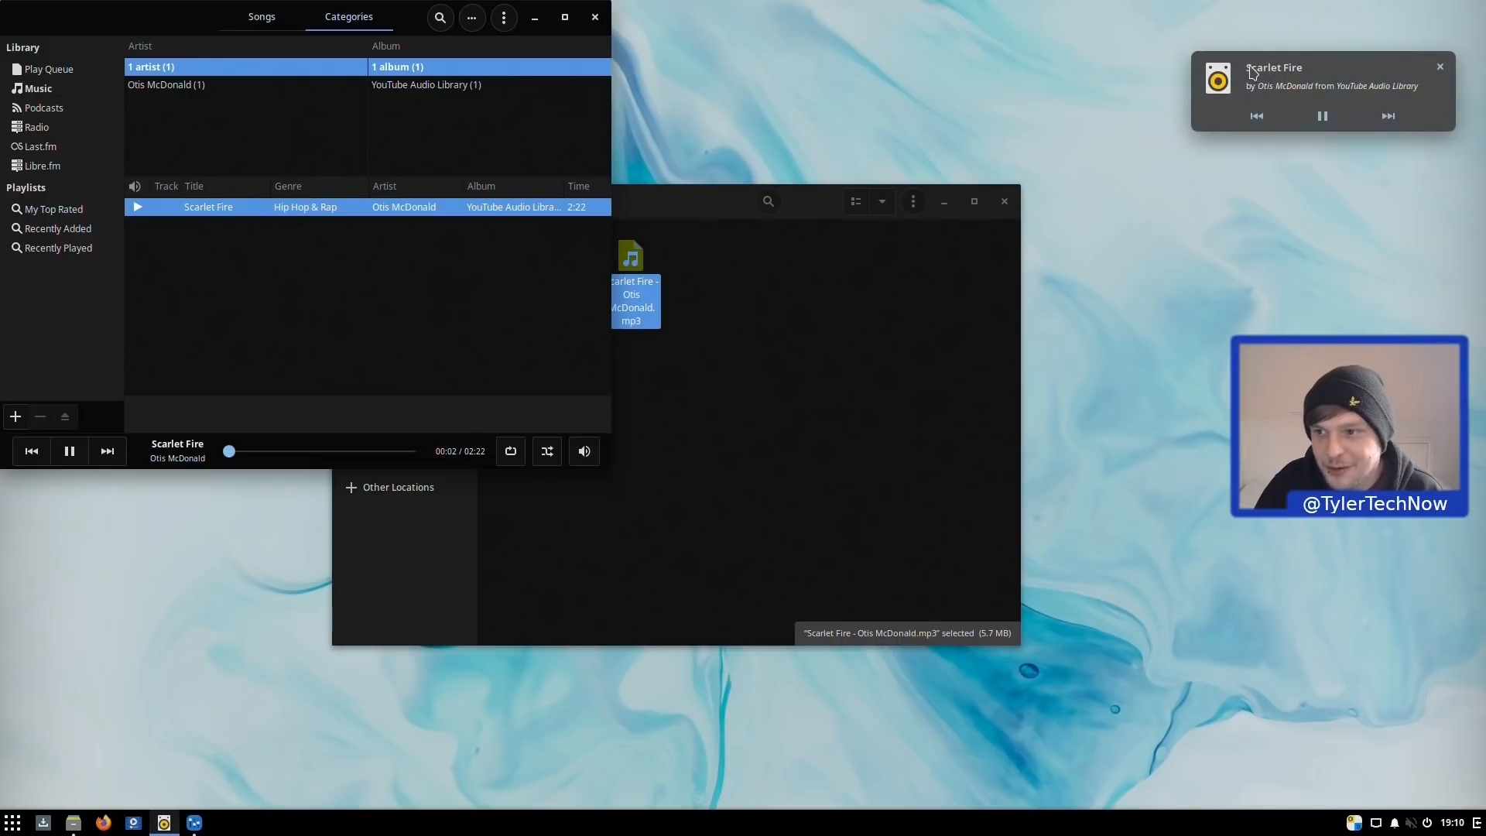
click(1440, 67)
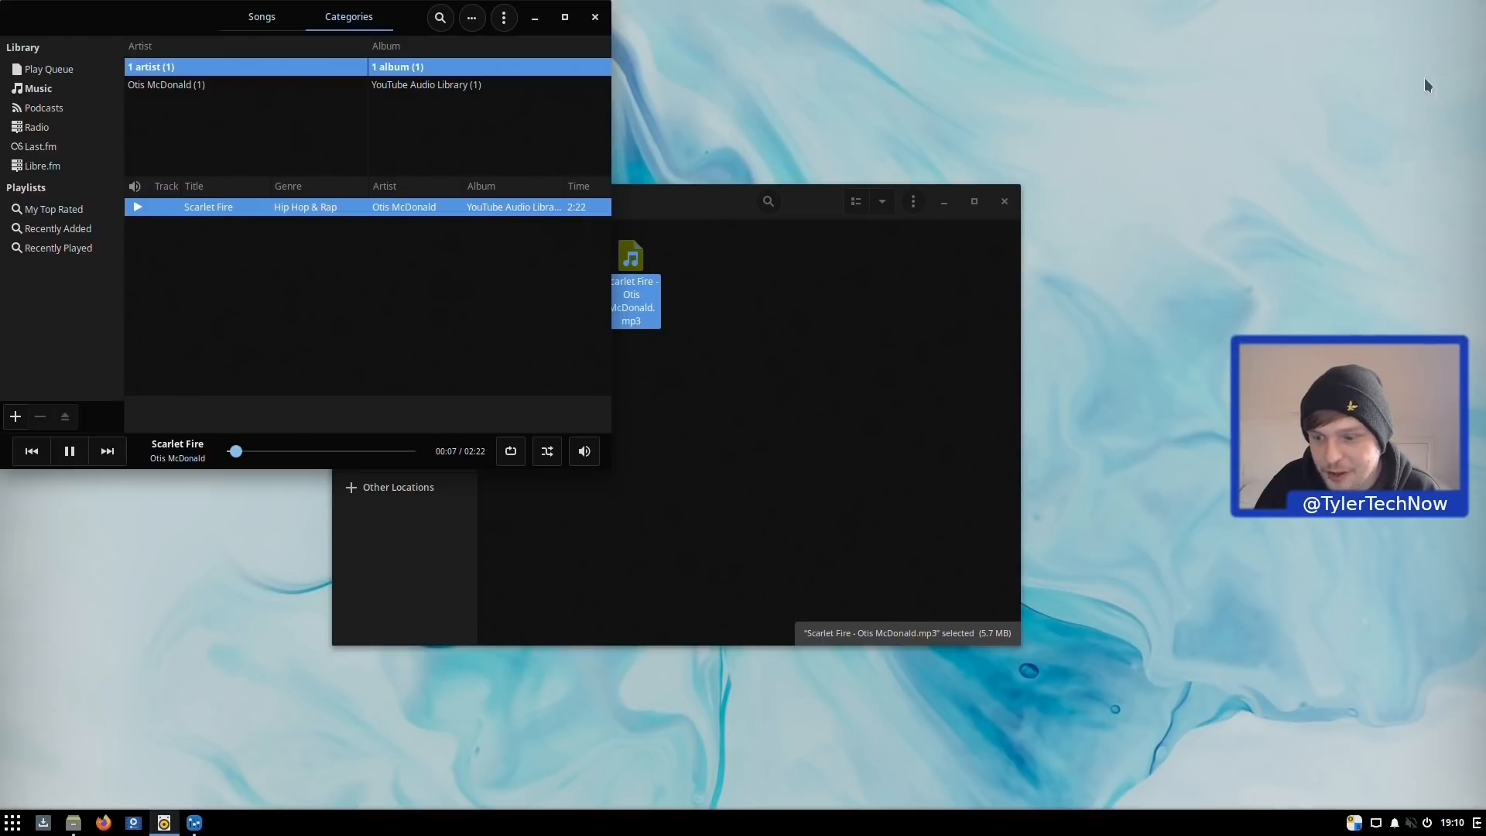
Step: Check the Raven sidebar's applets during music playback, close it and minimise the Files window
click(1479, 825)
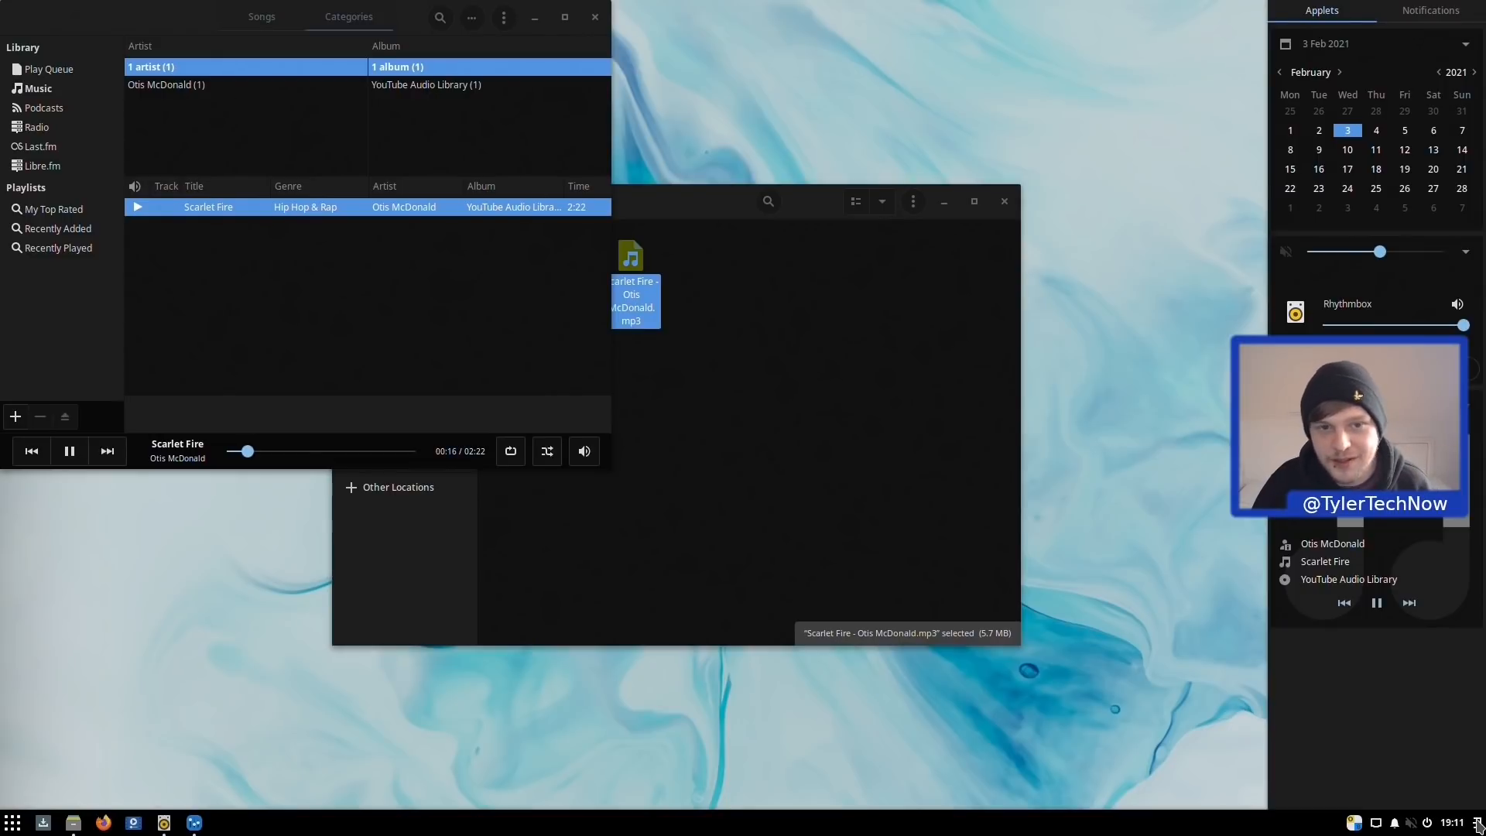
click(1478, 825)
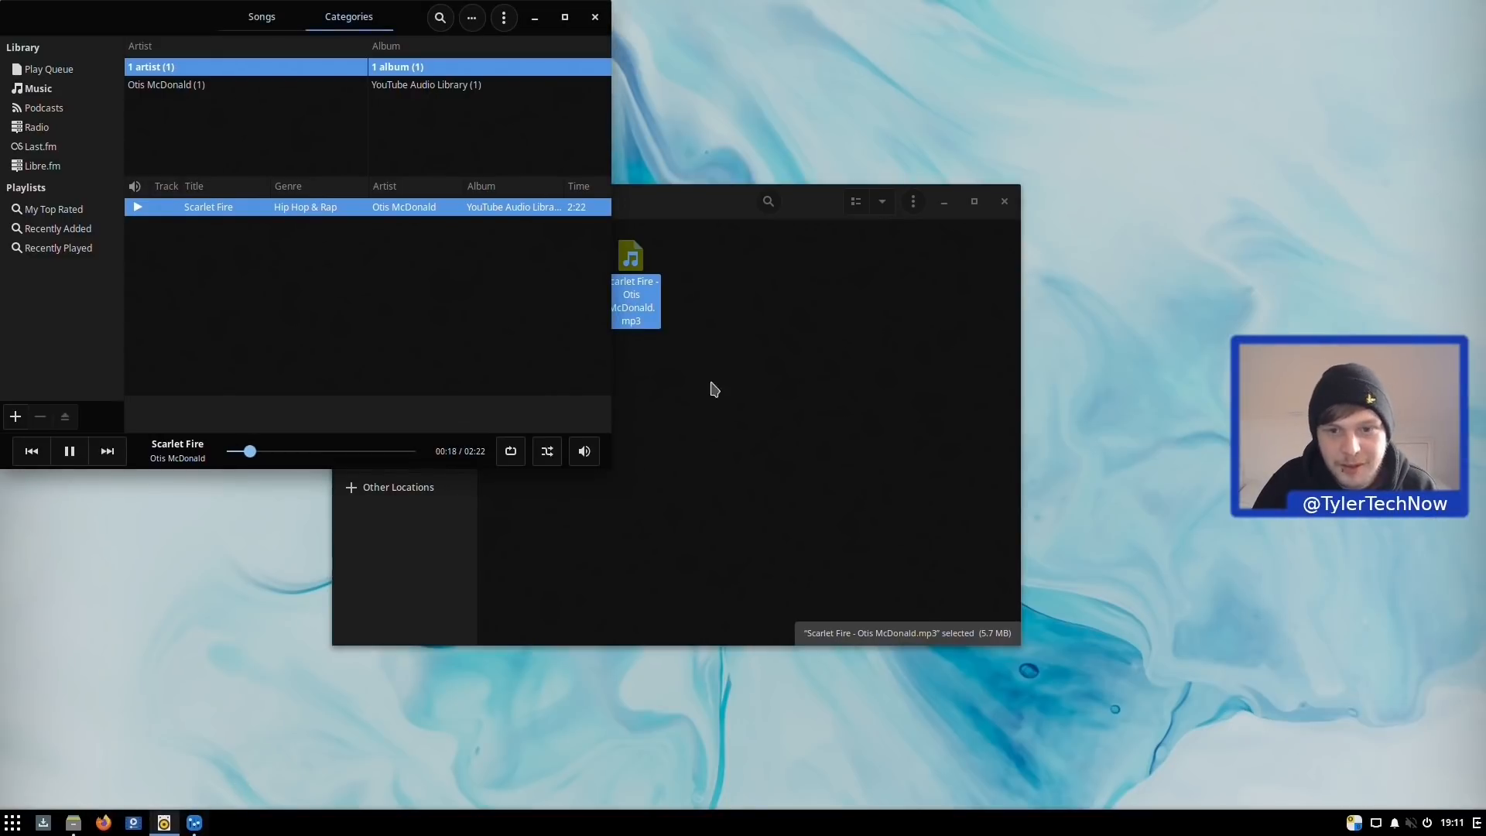
click(945, 202)
Step: Set the Raven position to Left in Budgie Desktop Settings and minimise the settings window
click(194, 822)
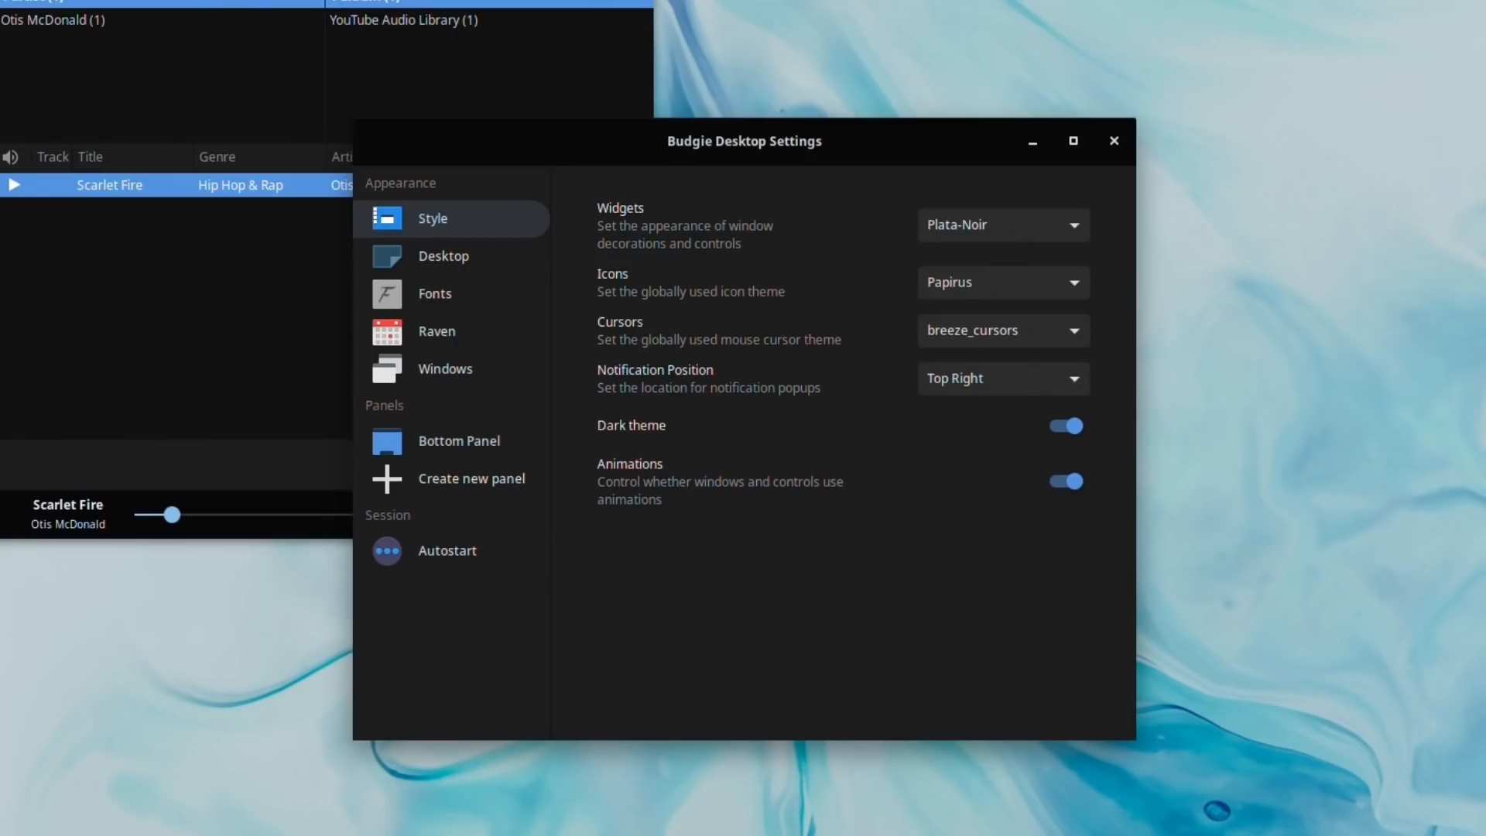
click(433, 372)
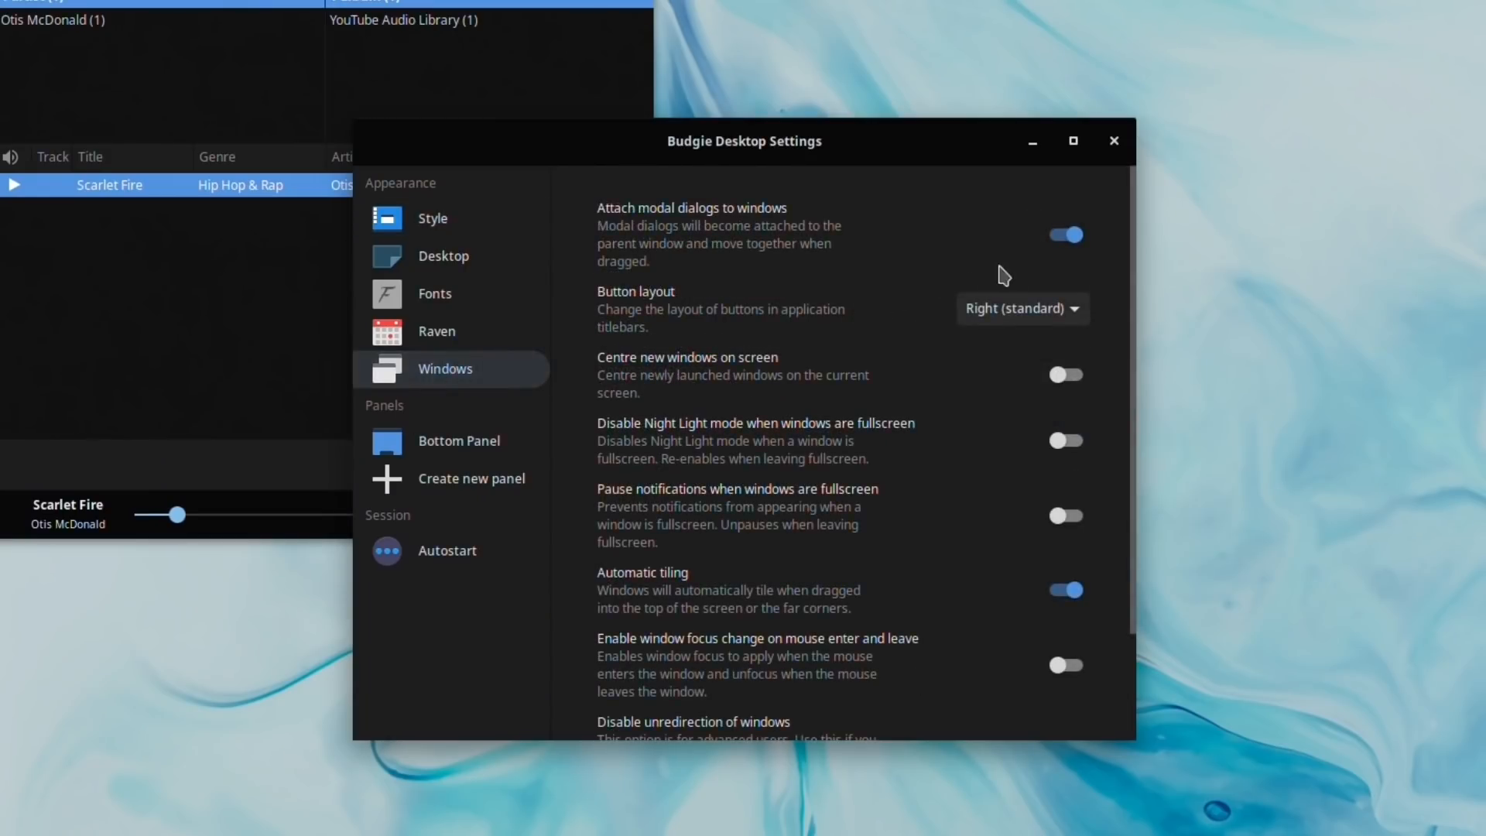
click(438, 333)
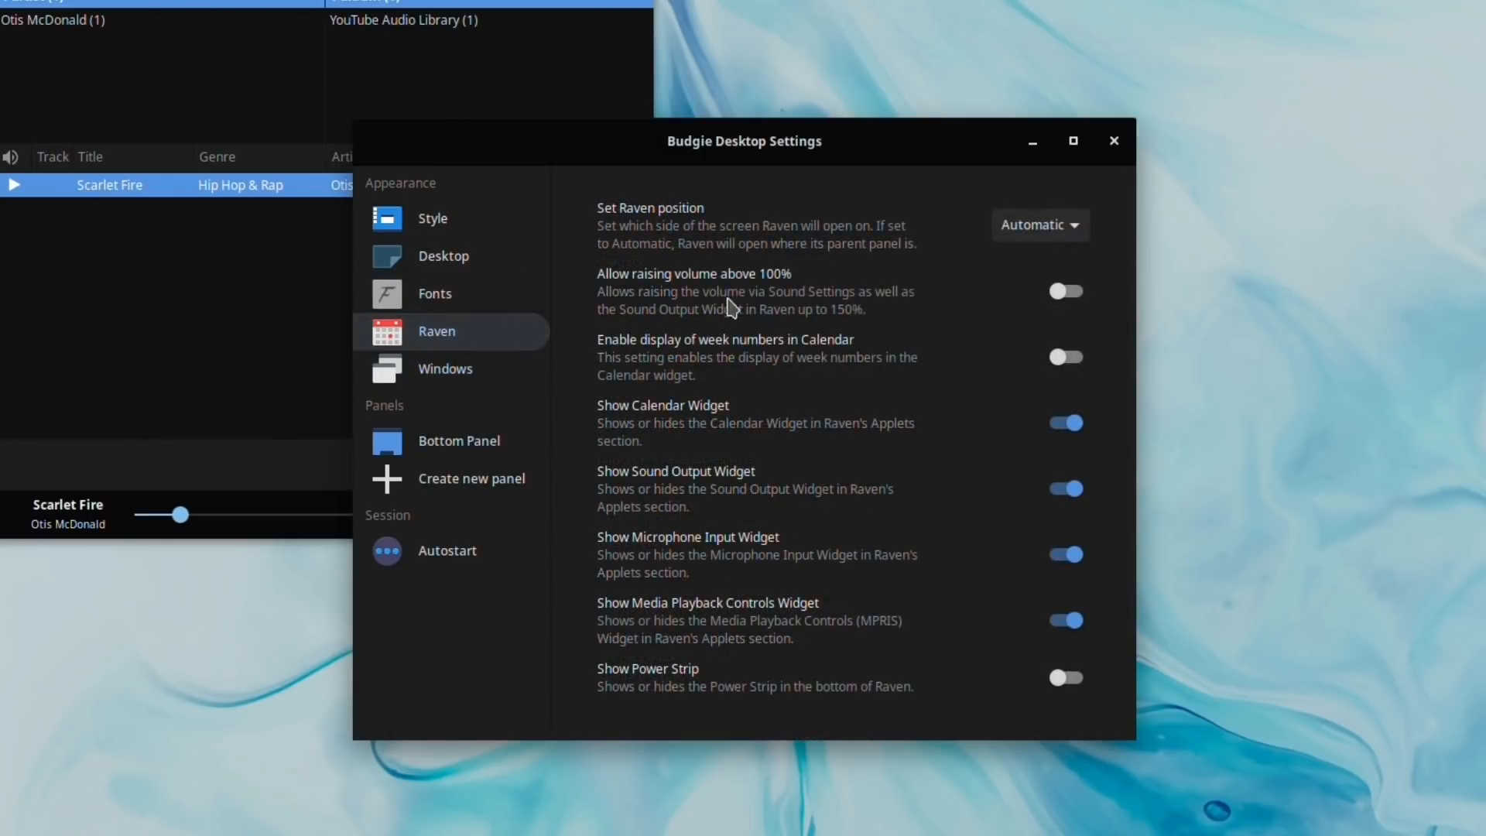
click(1063, 241)
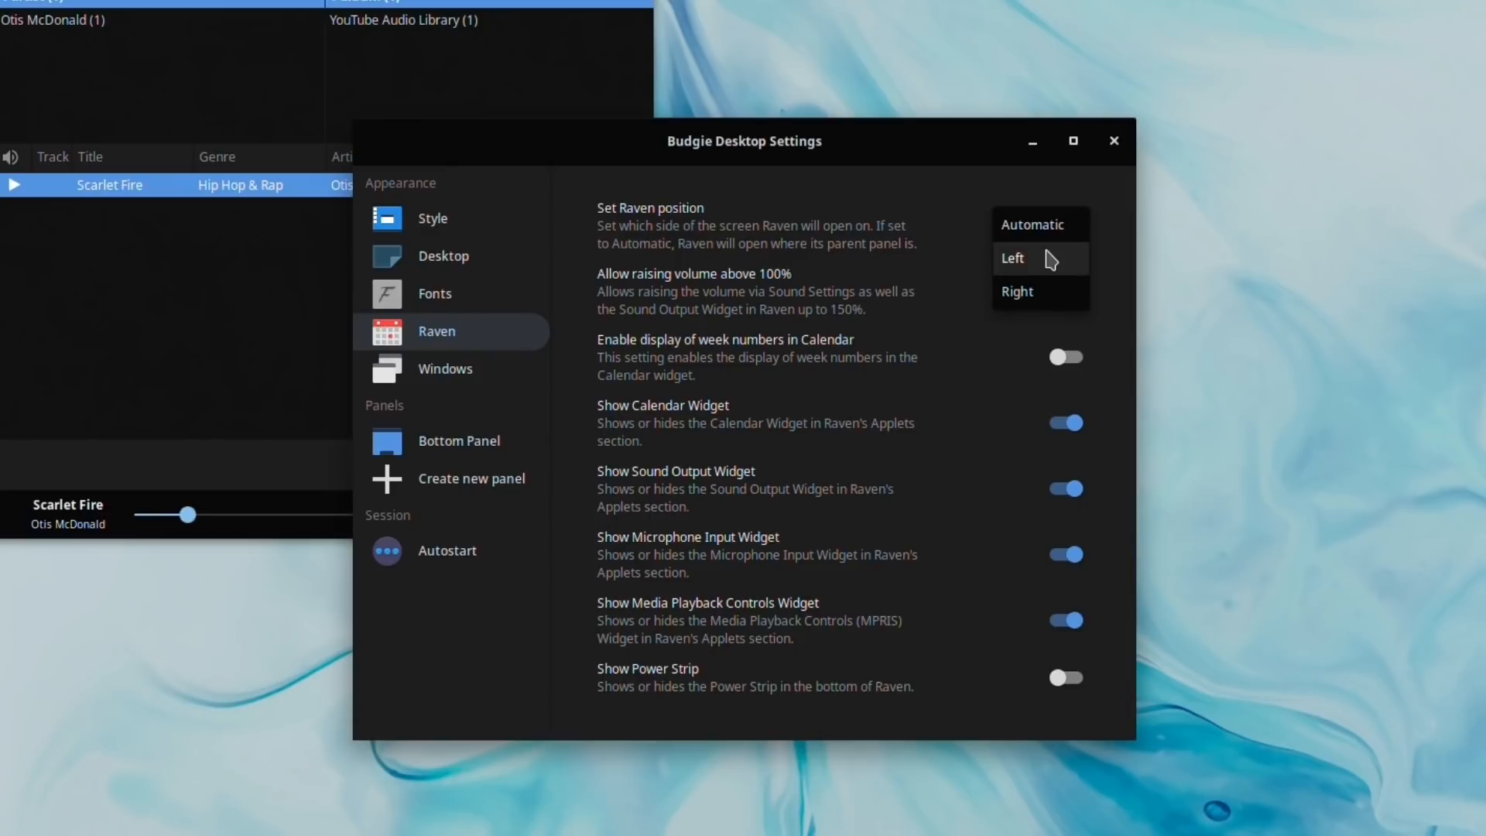
click(1050, 258)
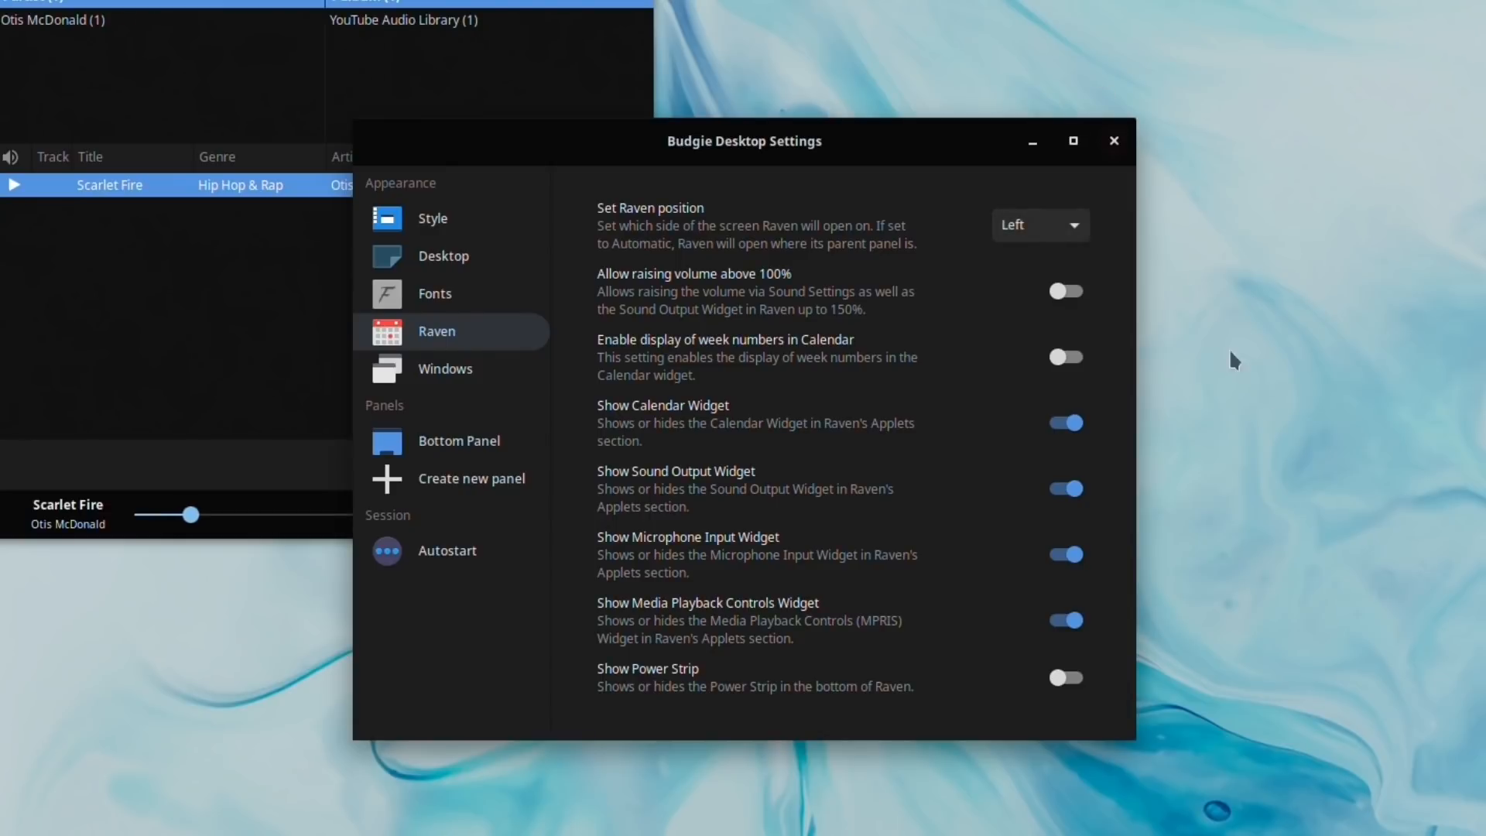
click(1033, 142)
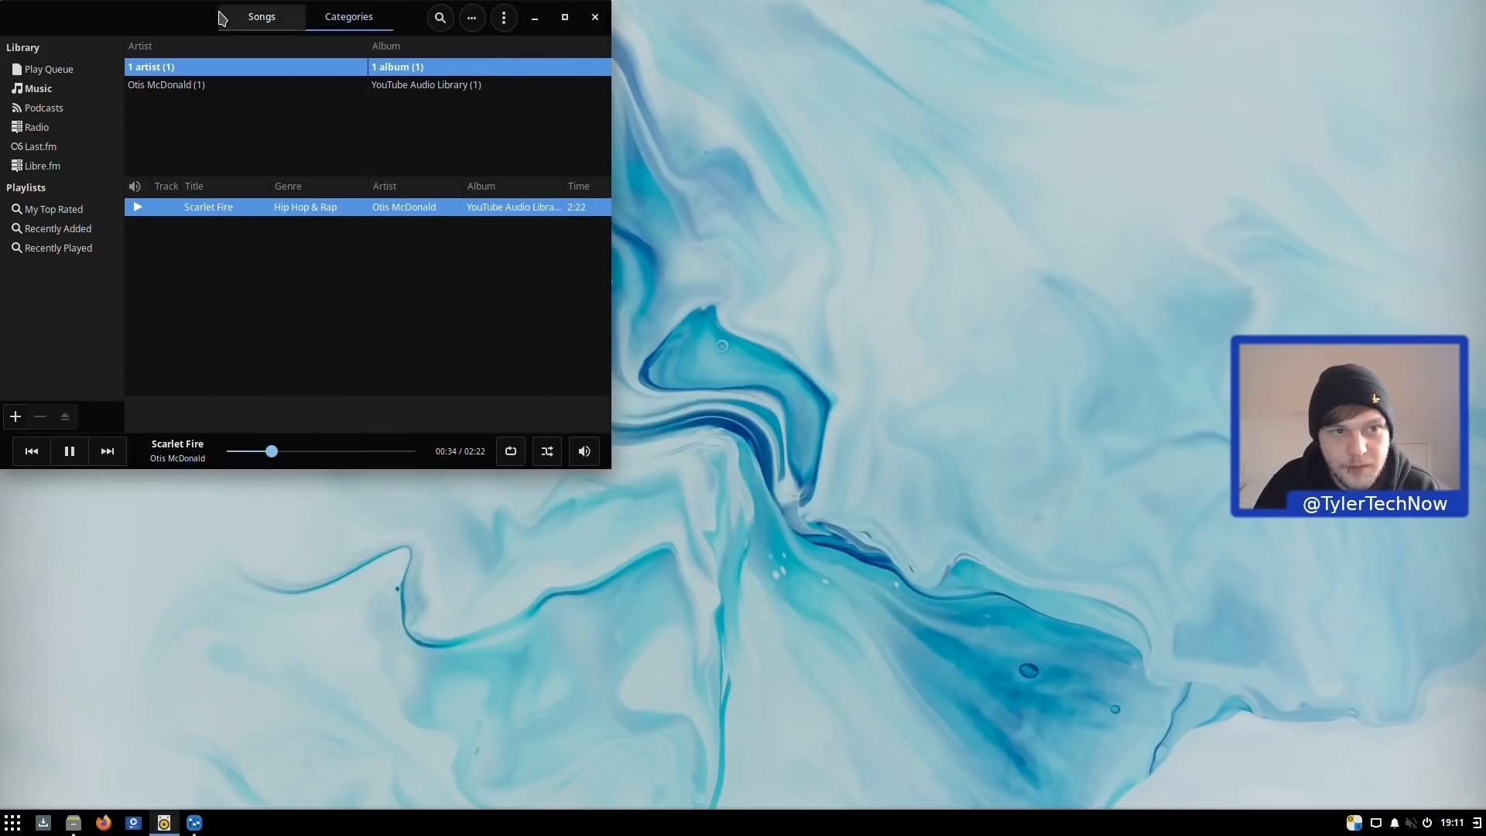
Step: Move the Rhythmbox window clear of the screen's left side and inspect Raven's volume, media controls and notifications there
drag(221, 13, 900, 185)
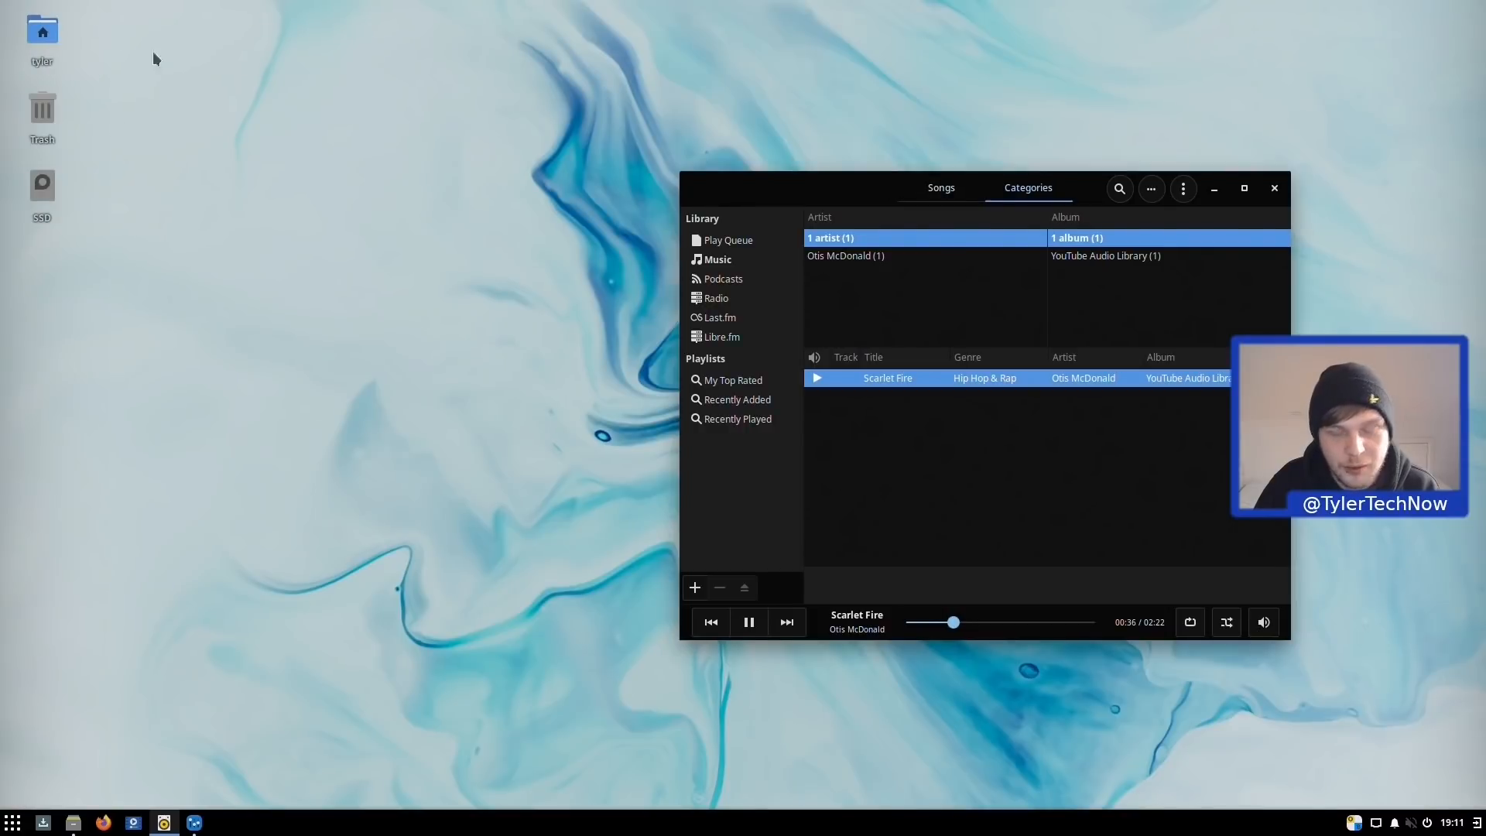
click(1477, 823)
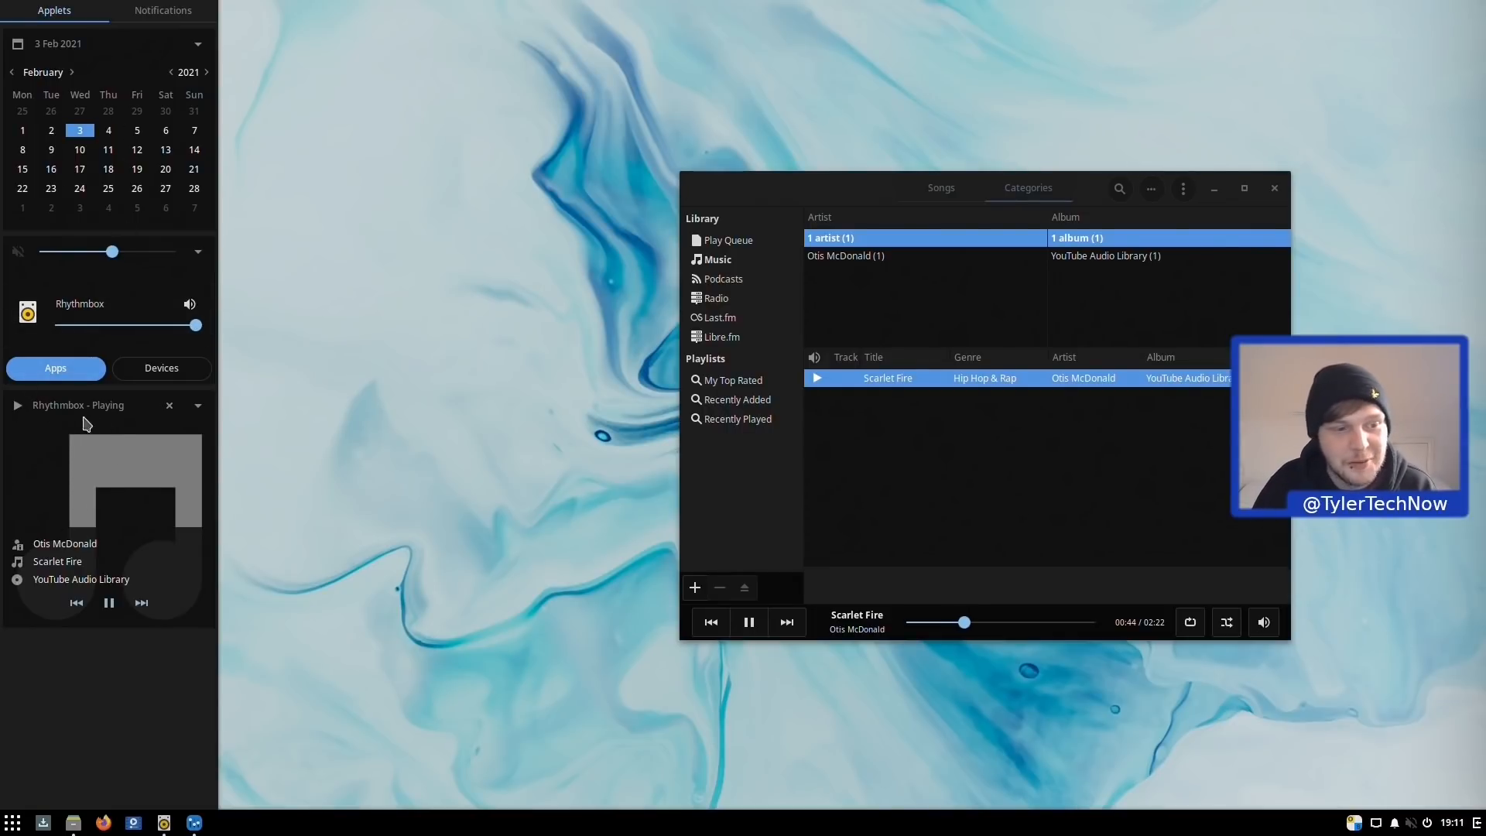
mouse_move(194, 326)
mouse_down()
mouse_move(140, 326)
mouse_move(196, 326)
mouse_up()
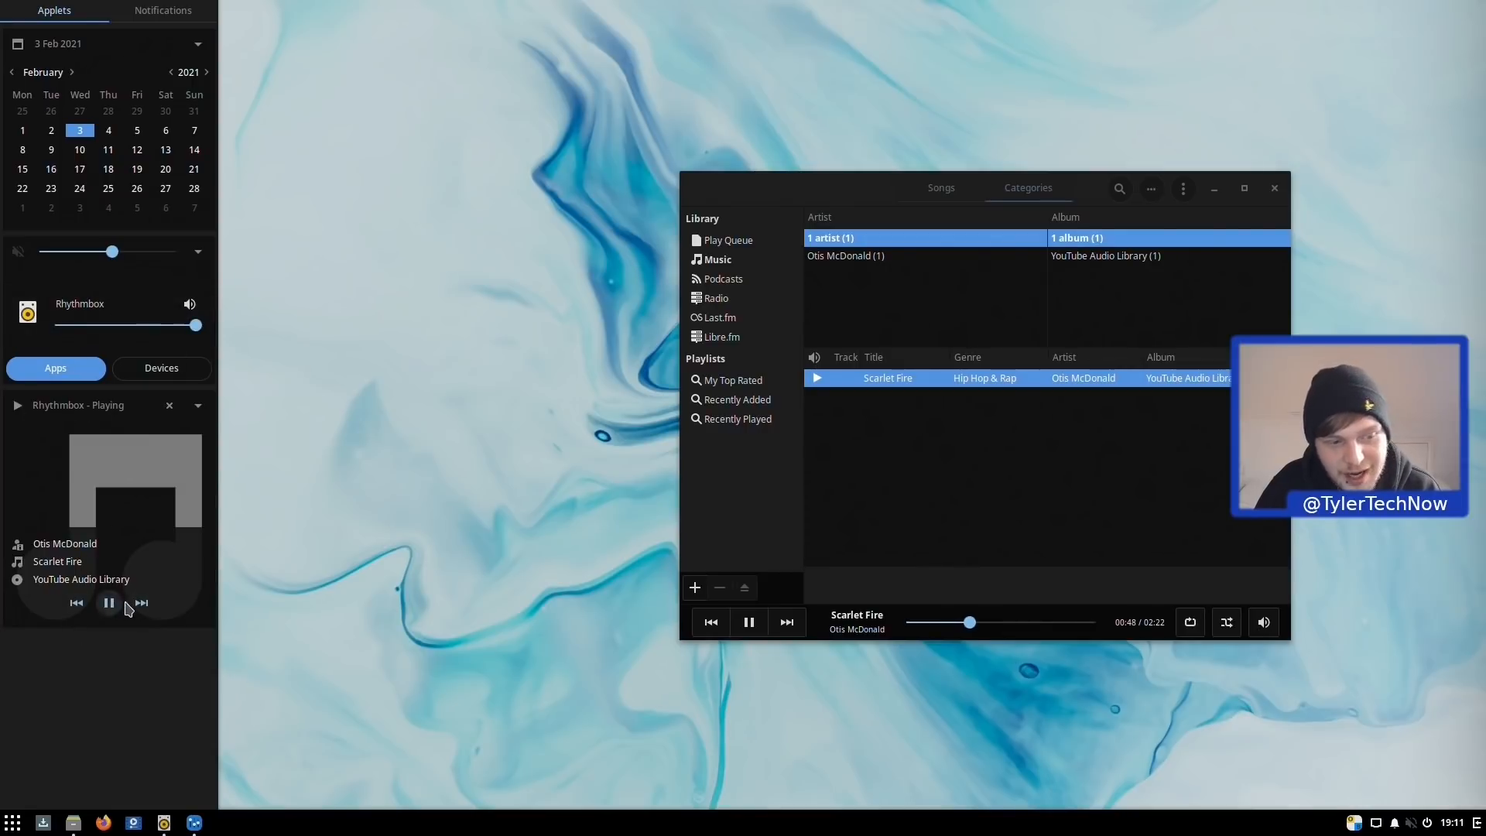
click(163, 11)
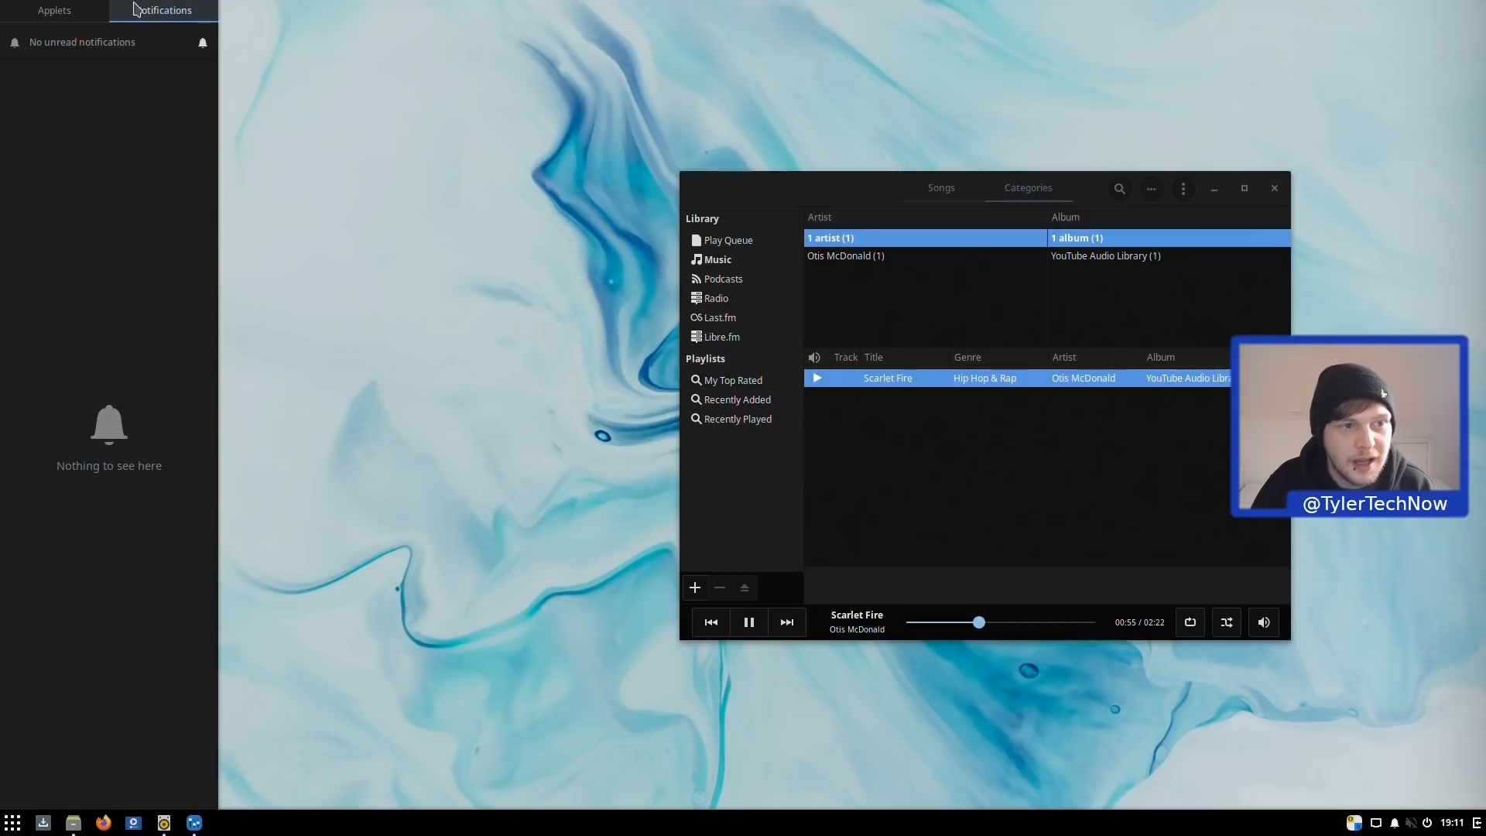
click(64, 14)
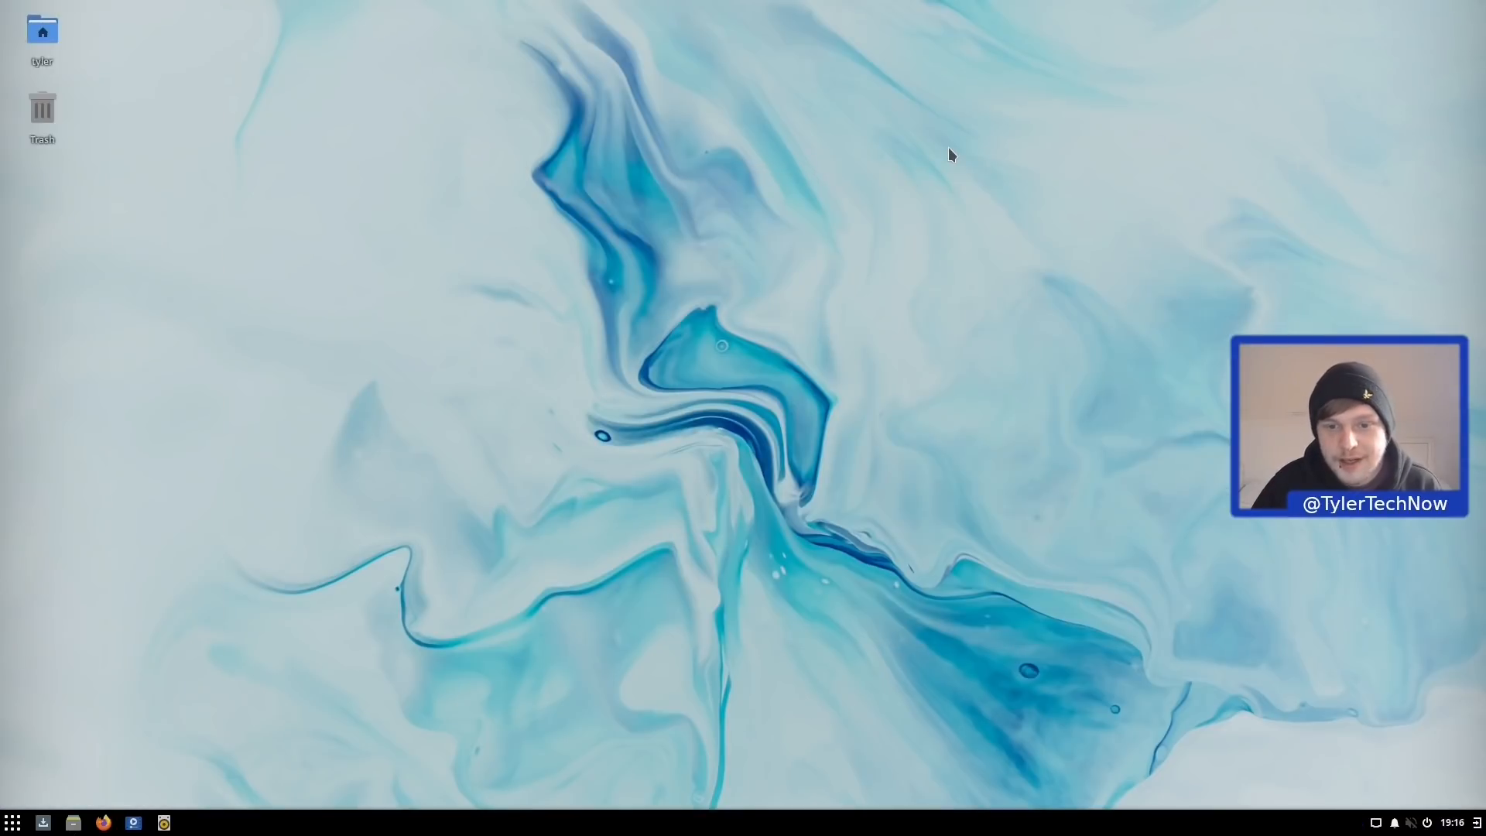
Step: Set the widget theme to Plata-Noir-Compact in Budgie Desktop Settings and check its look on a Files window
right_click(643, 179)
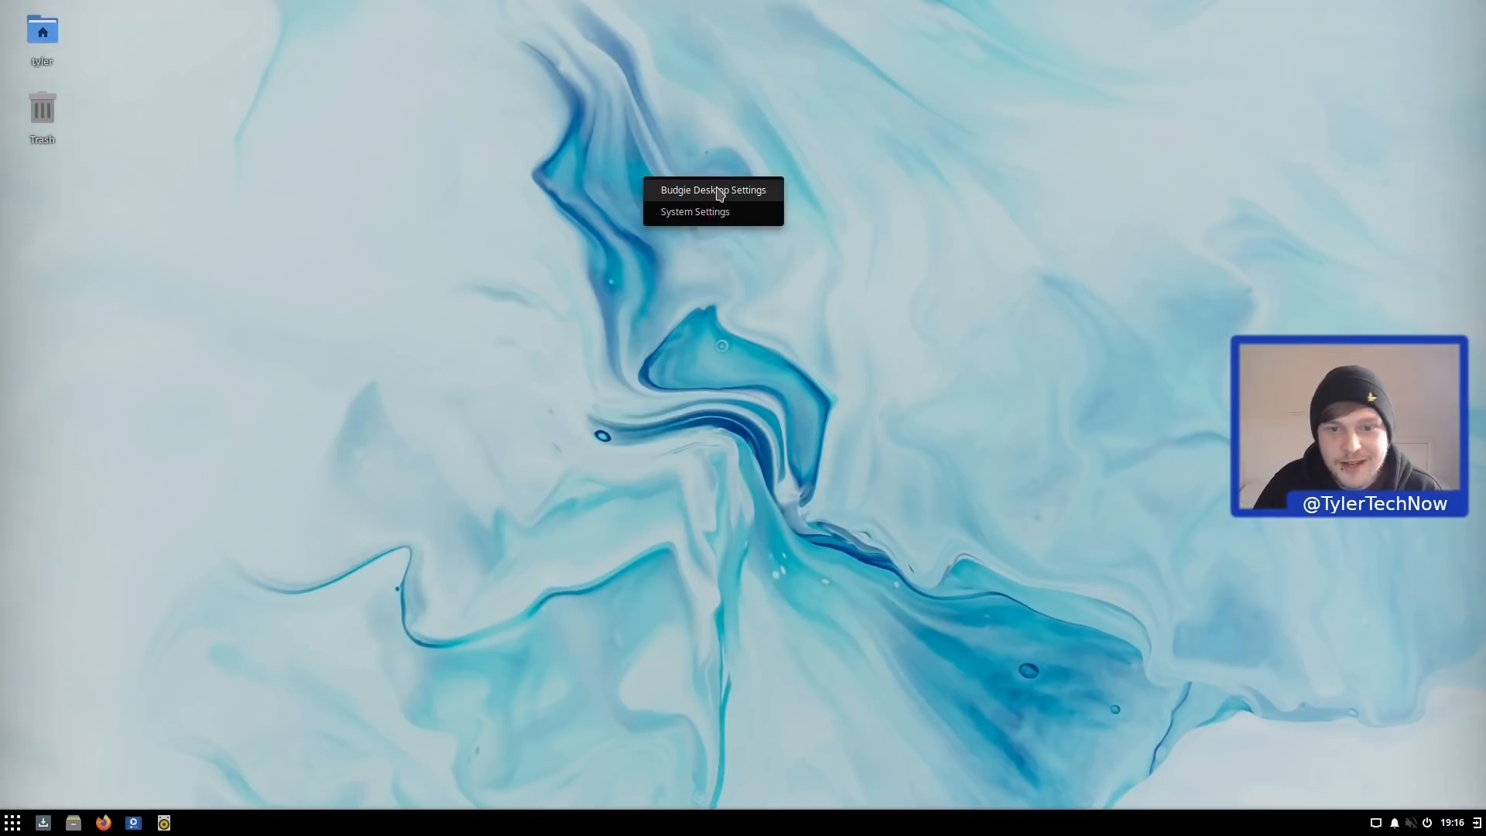
click(720, 195)
drag(363, 131, 629, 116)
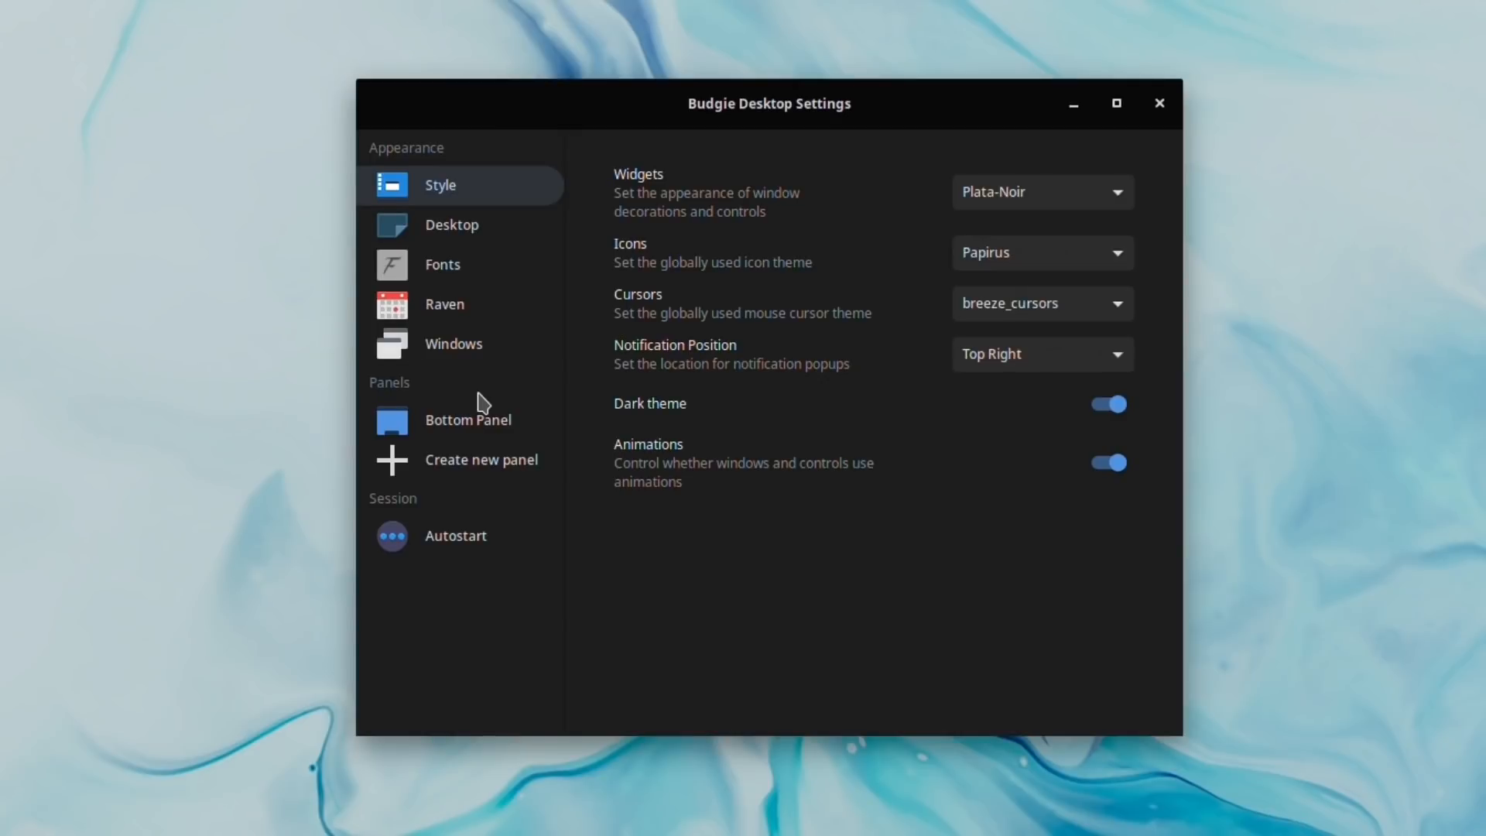
click(1016, 202)
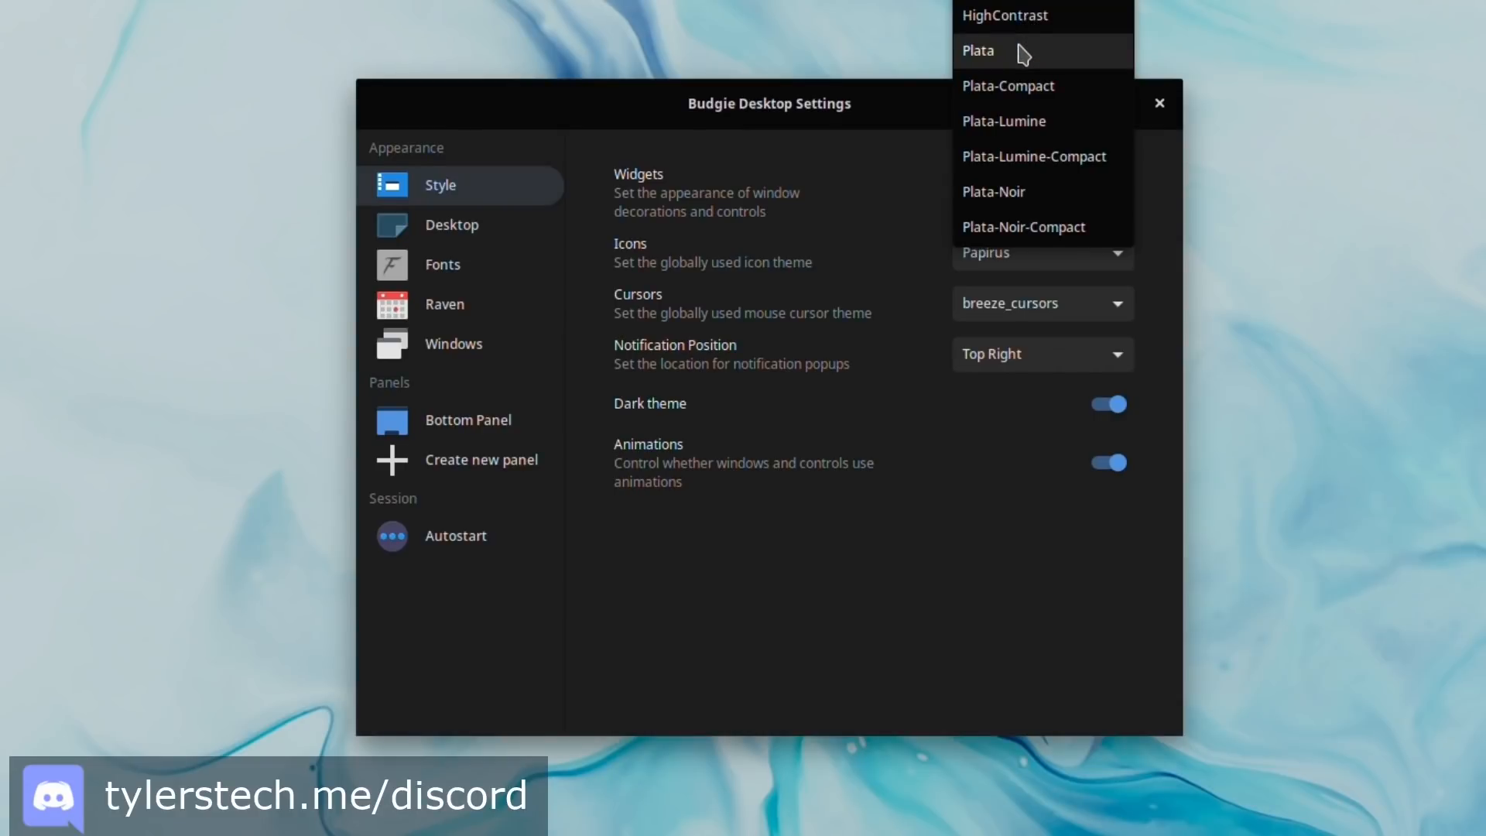
click(1027, 229)
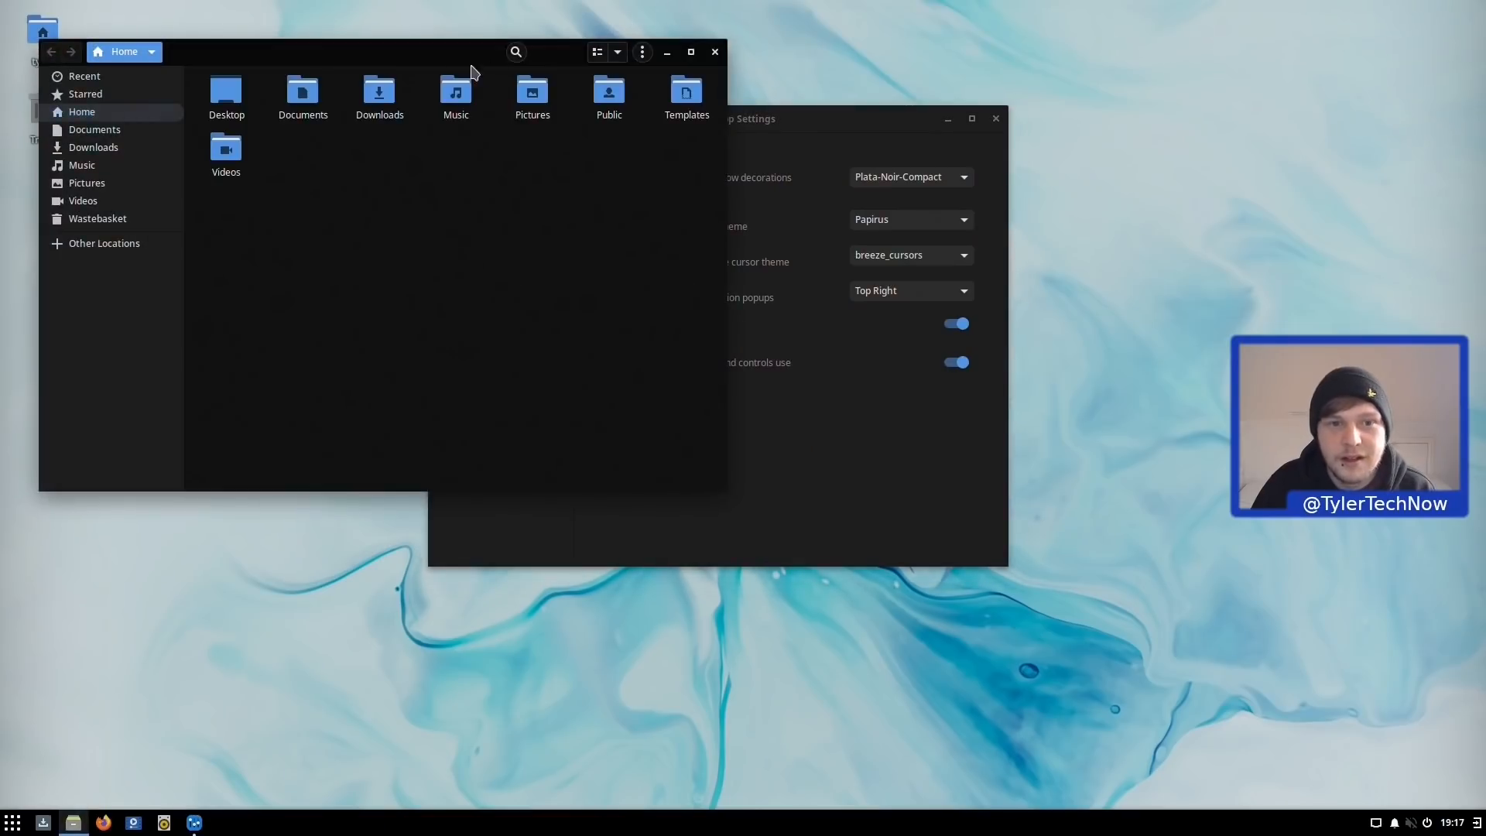
drag(470, 66, 918, 226)
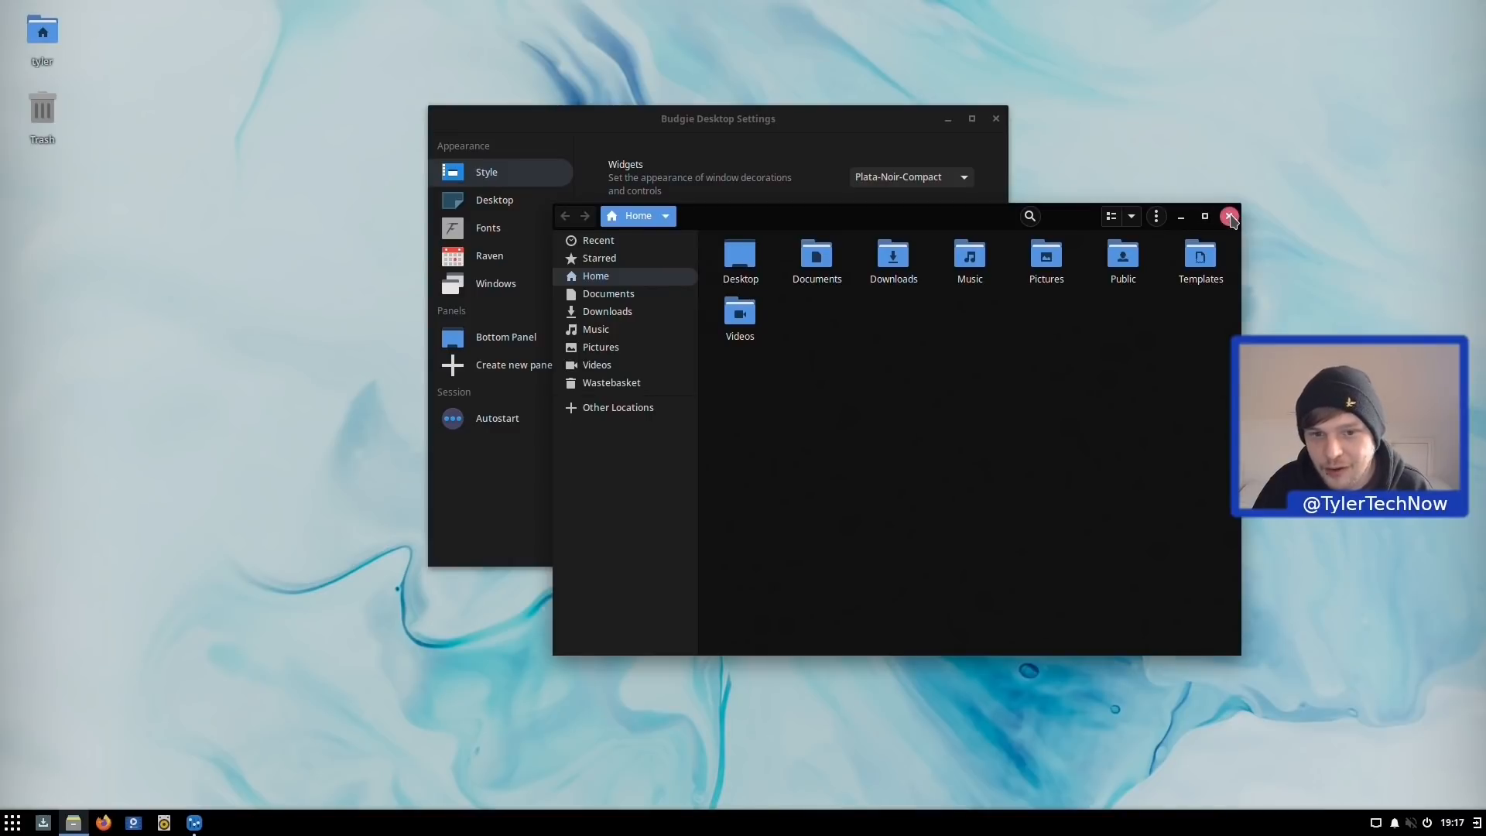
click(1231, 217)
Step: Review the available icon themes, cursor themes and notification positions without changing them
click(869, 222)
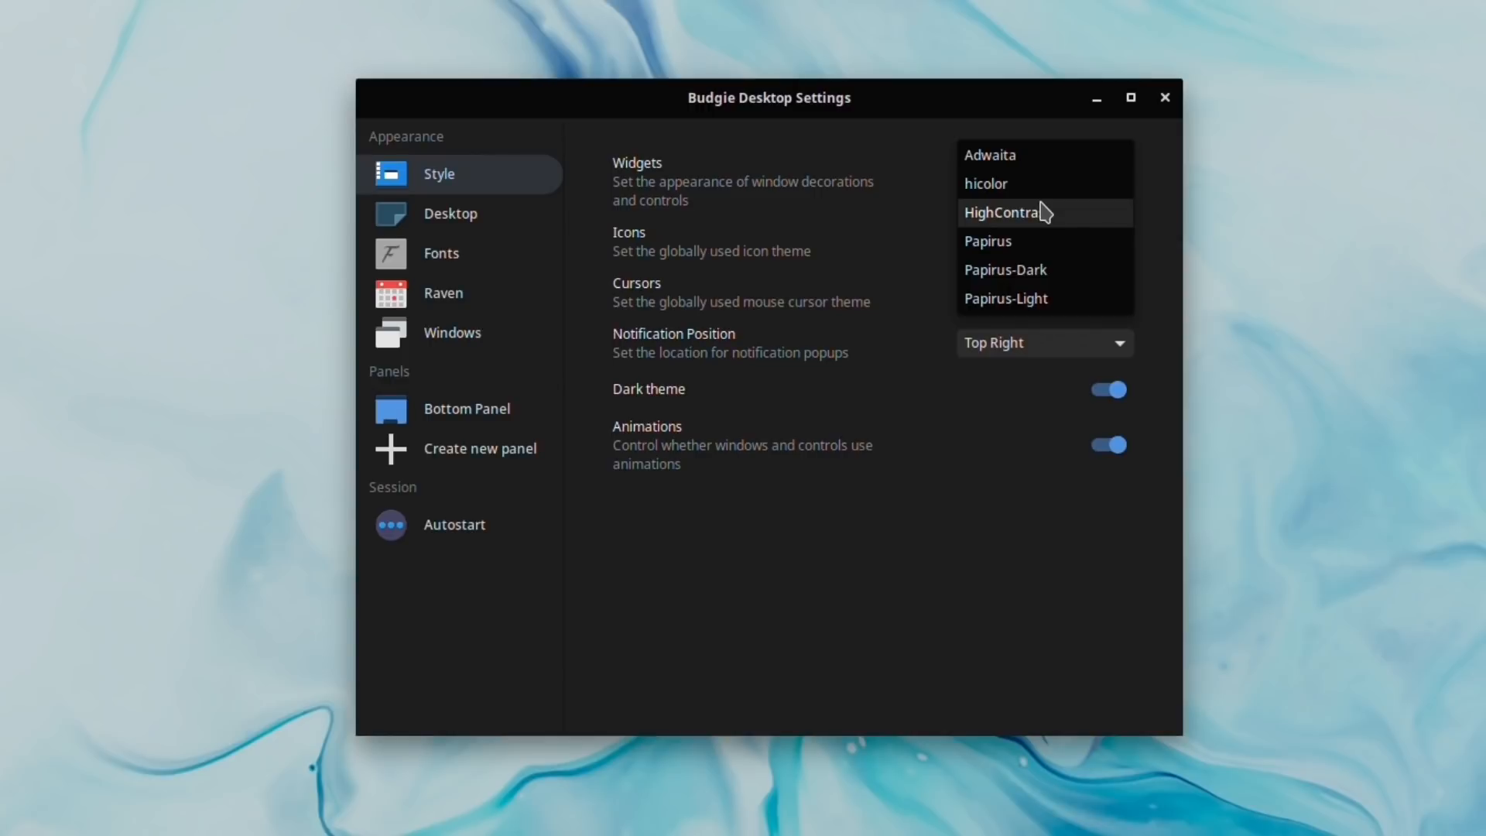
click(968, 461)
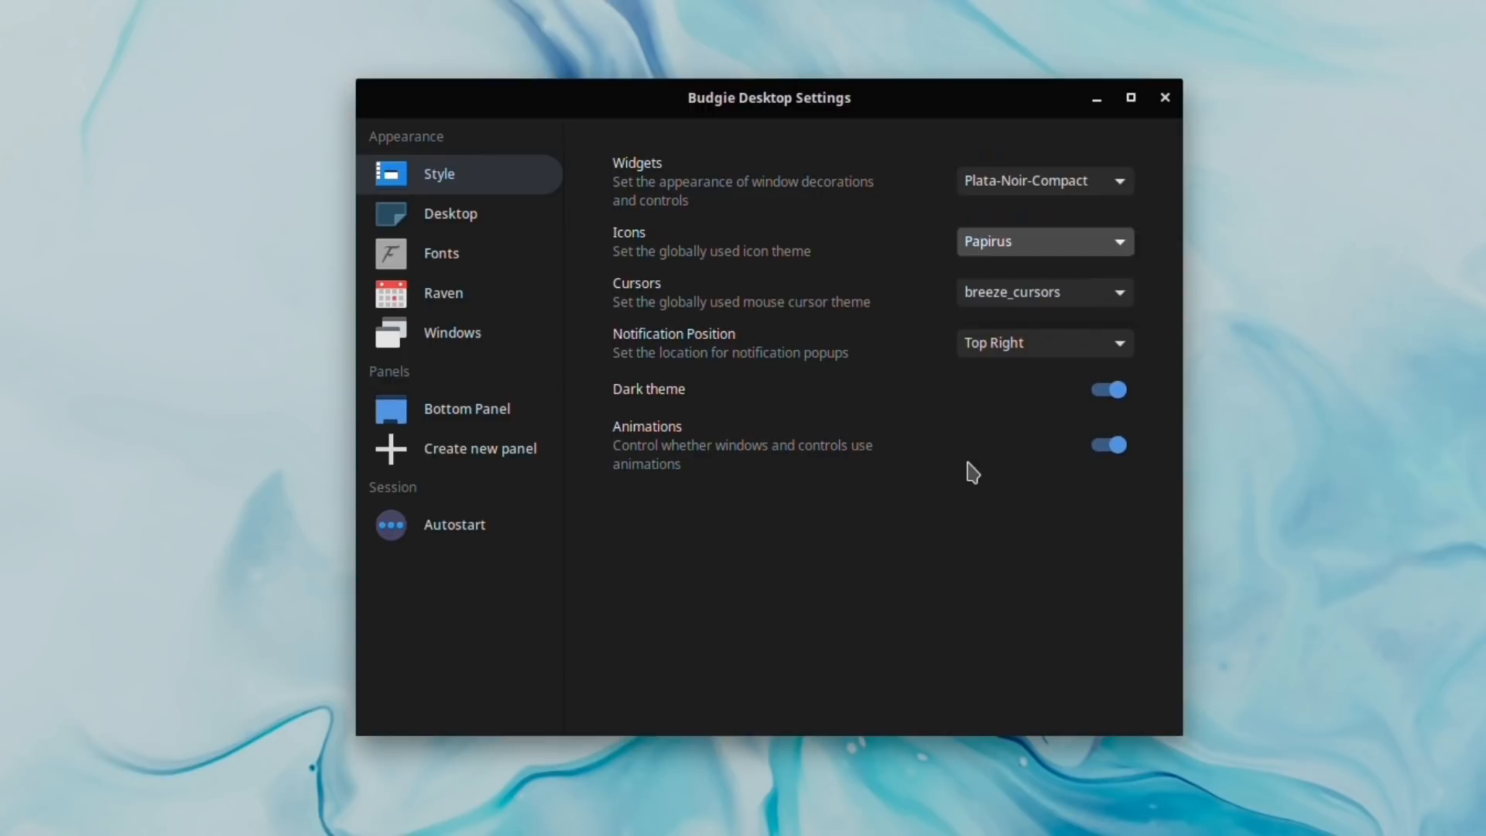
click(1045, 301)
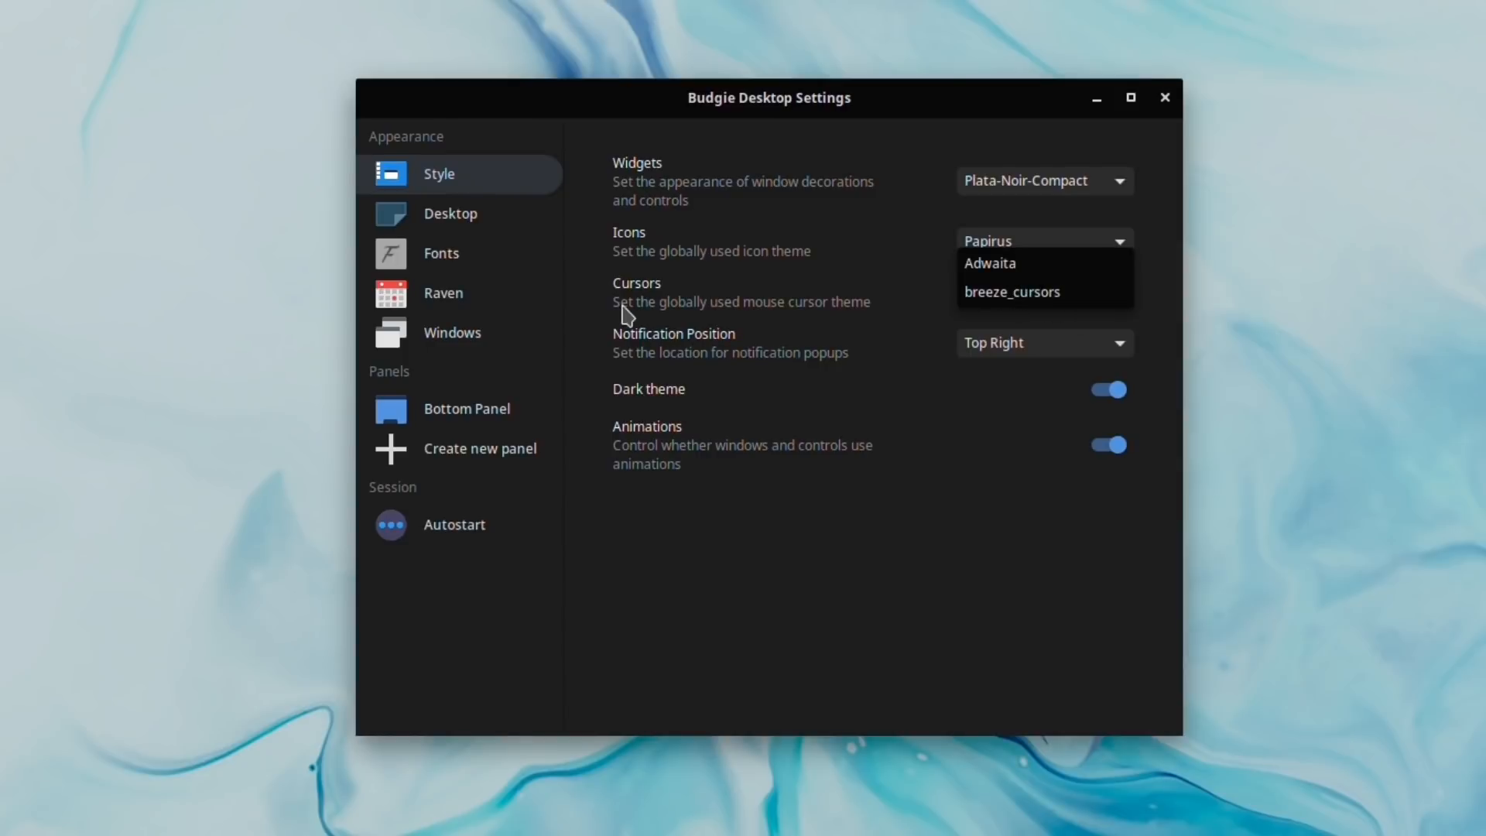
click(685, 298)
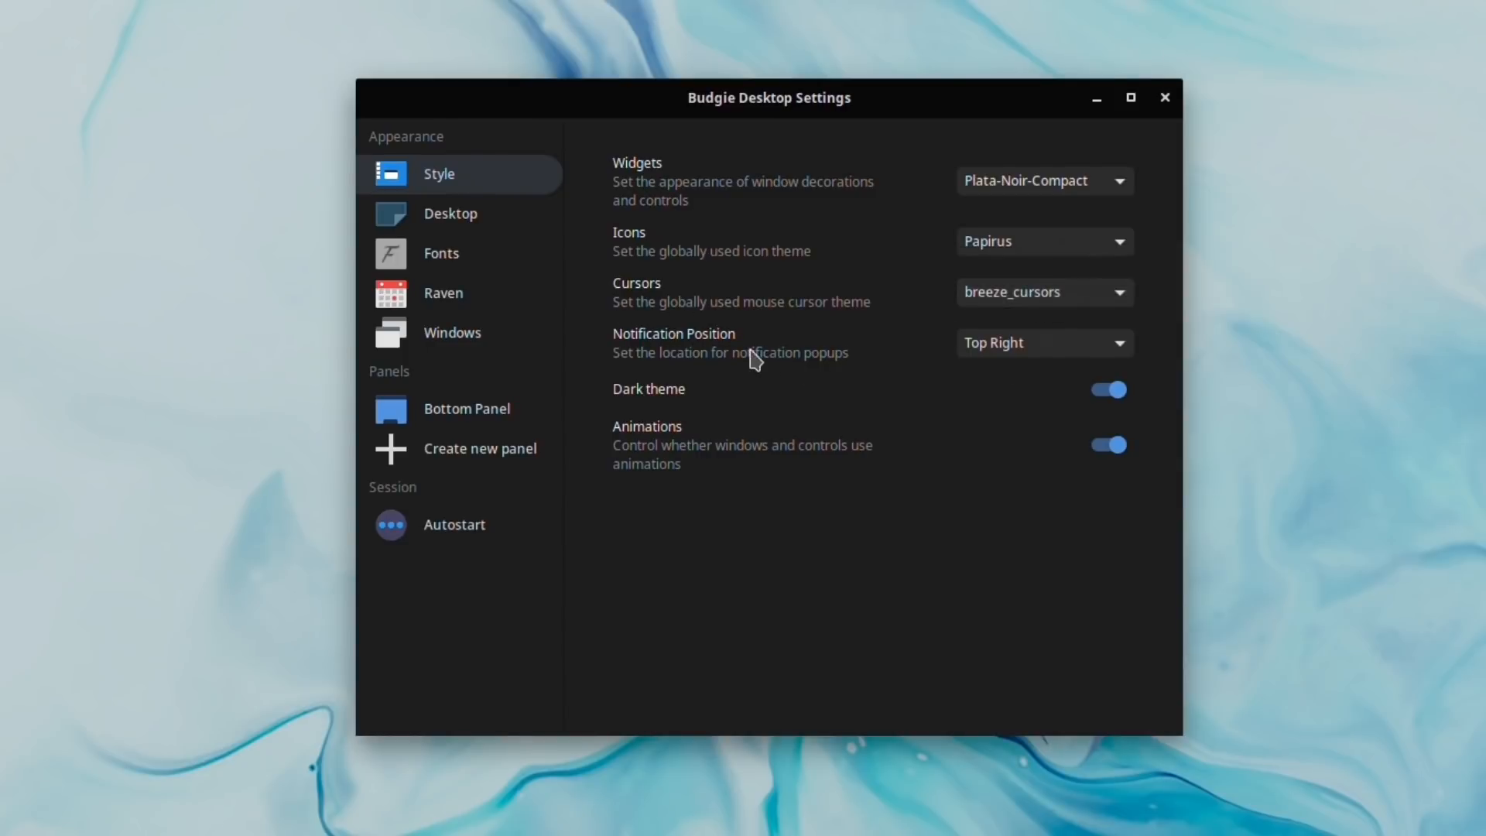
click(1026, 347)
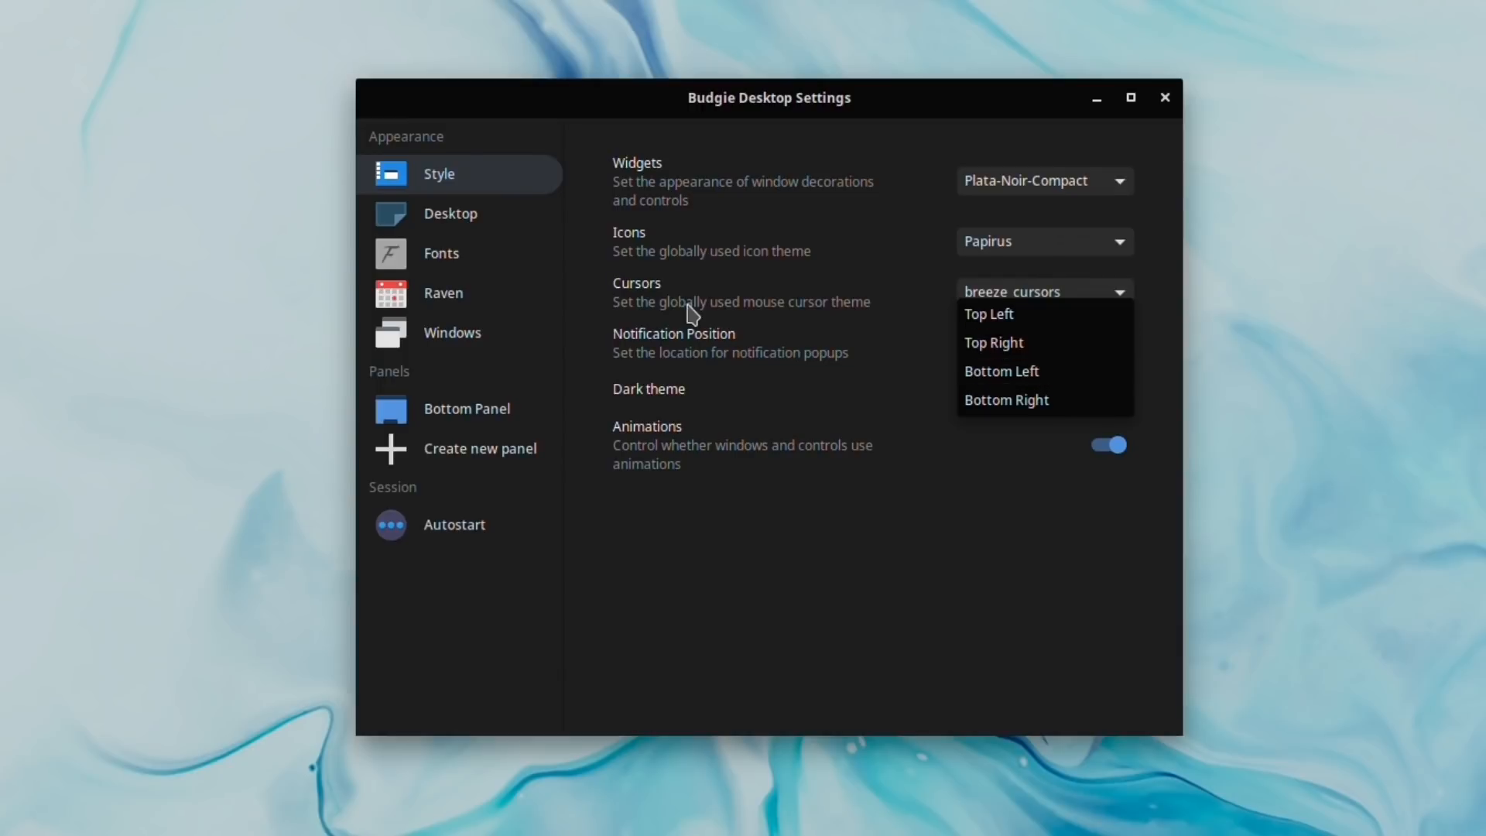
click(771, 282)
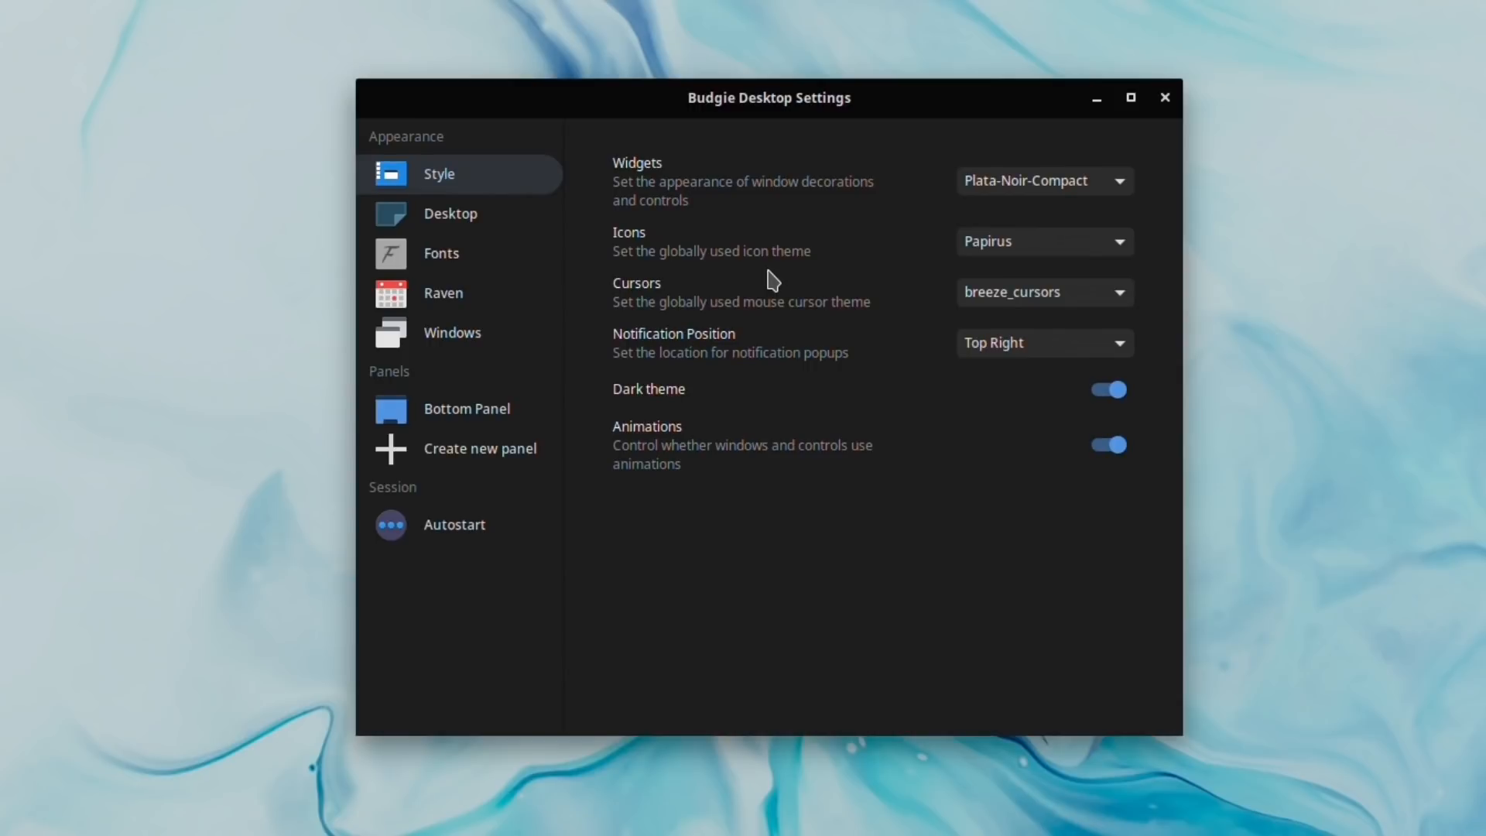
Step: Keep Plata-Noir-Compact as the widget theme and turn off the dark theme
click(1105, 389)
click(1113, 393)
click(1069, 184)
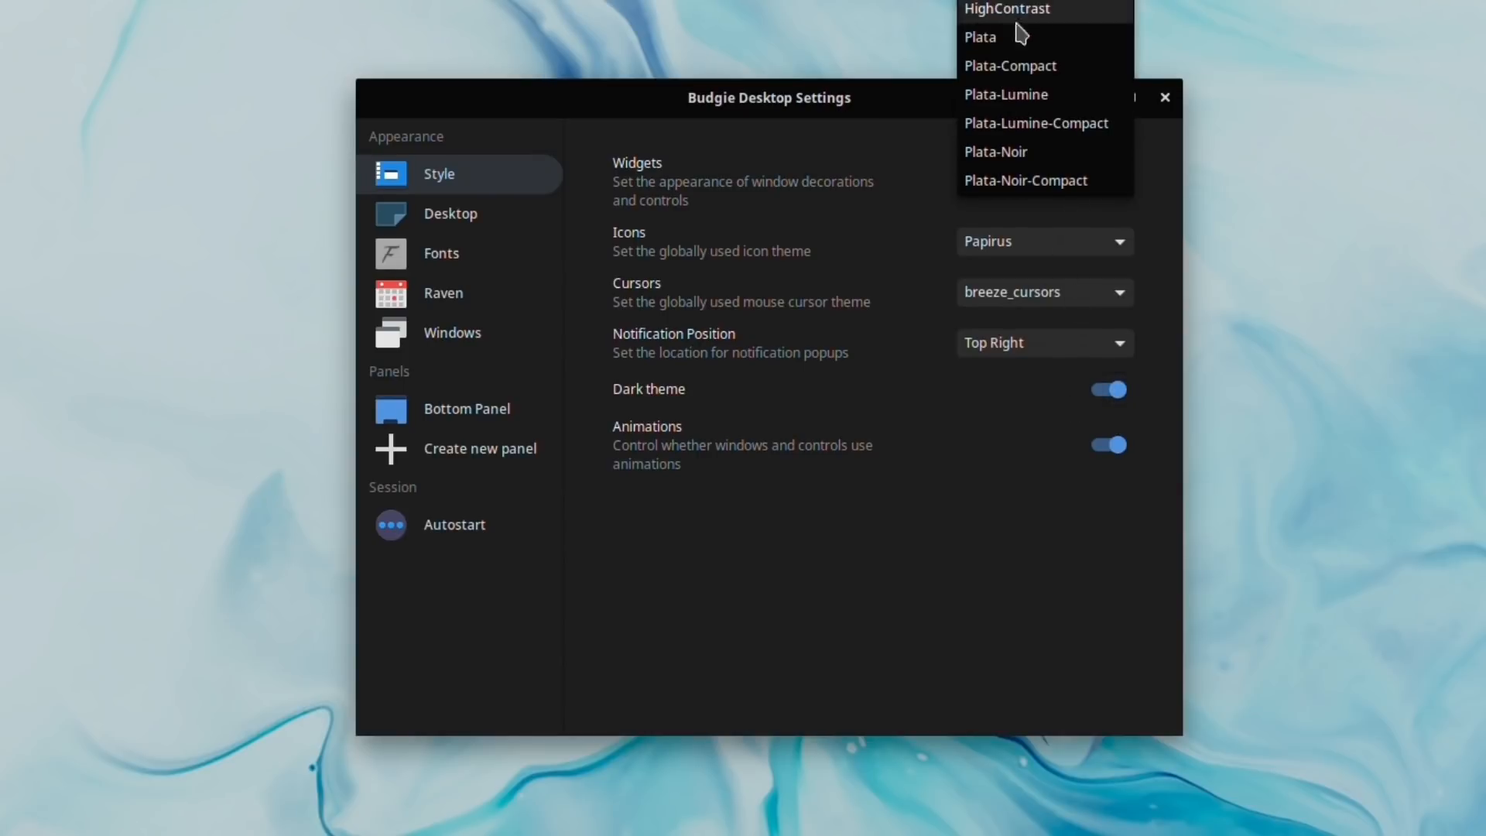
click(1026, 180)
click(1111, 391)
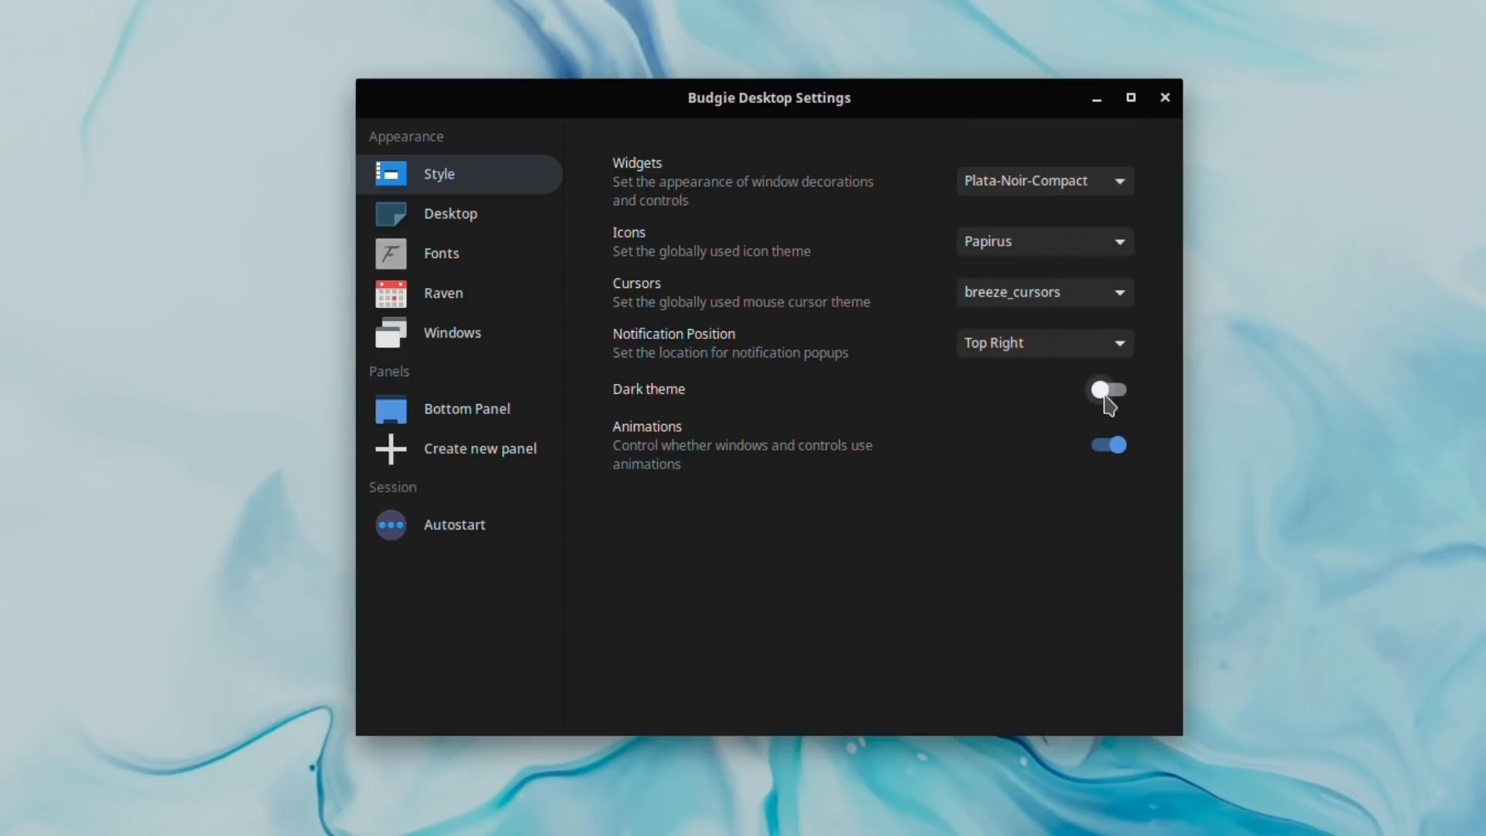
Step: Turn the dark theme back on and toggle the animations off and on again
click(1109, 399)
click(1113, 453)
click(1113, 447)
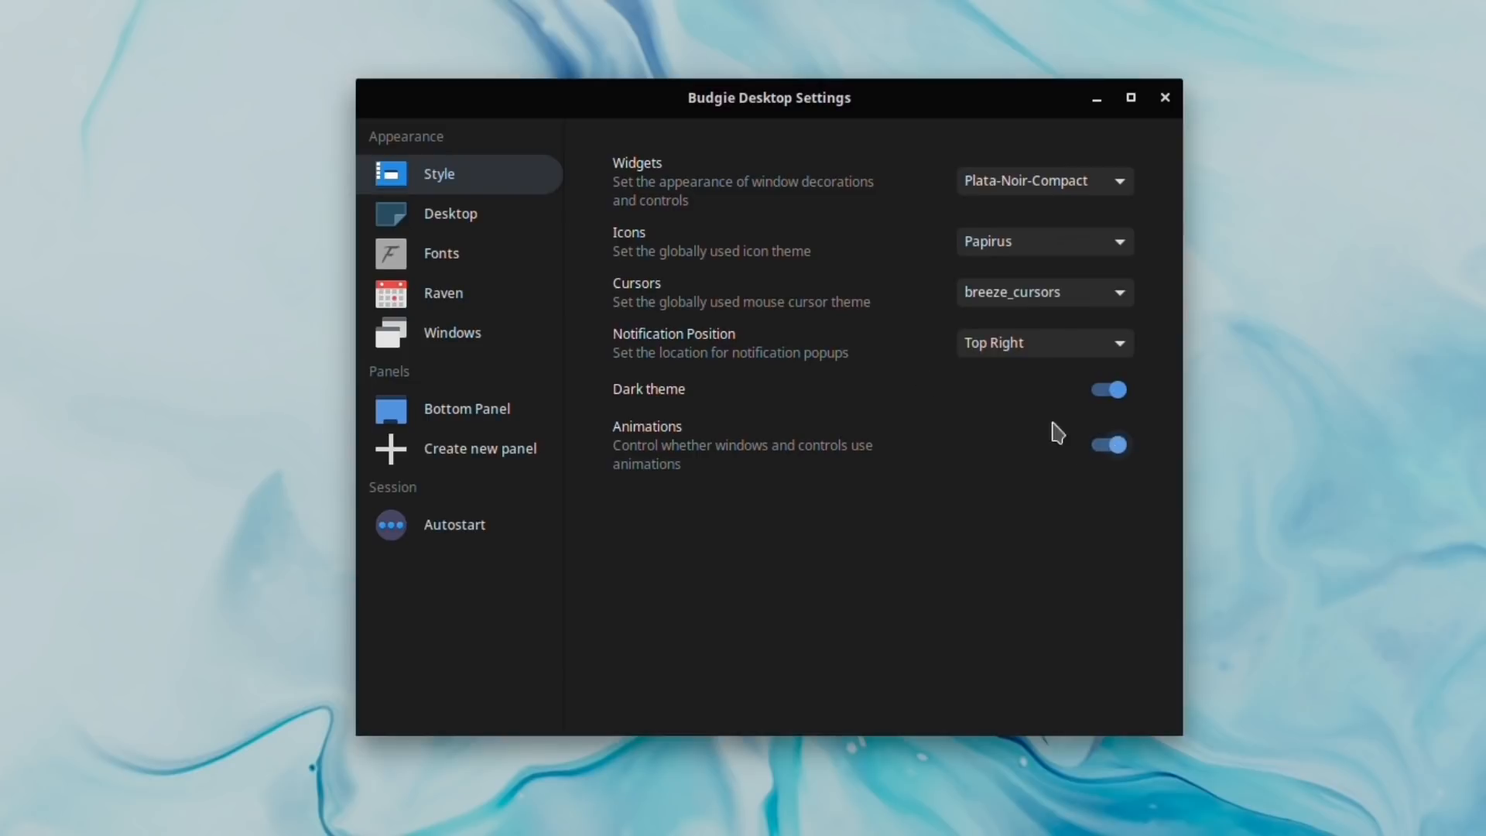
Step: Go to the Desktop settings and test single-click opening with the home folder on the desktop, closing its window again
click(469, 213)
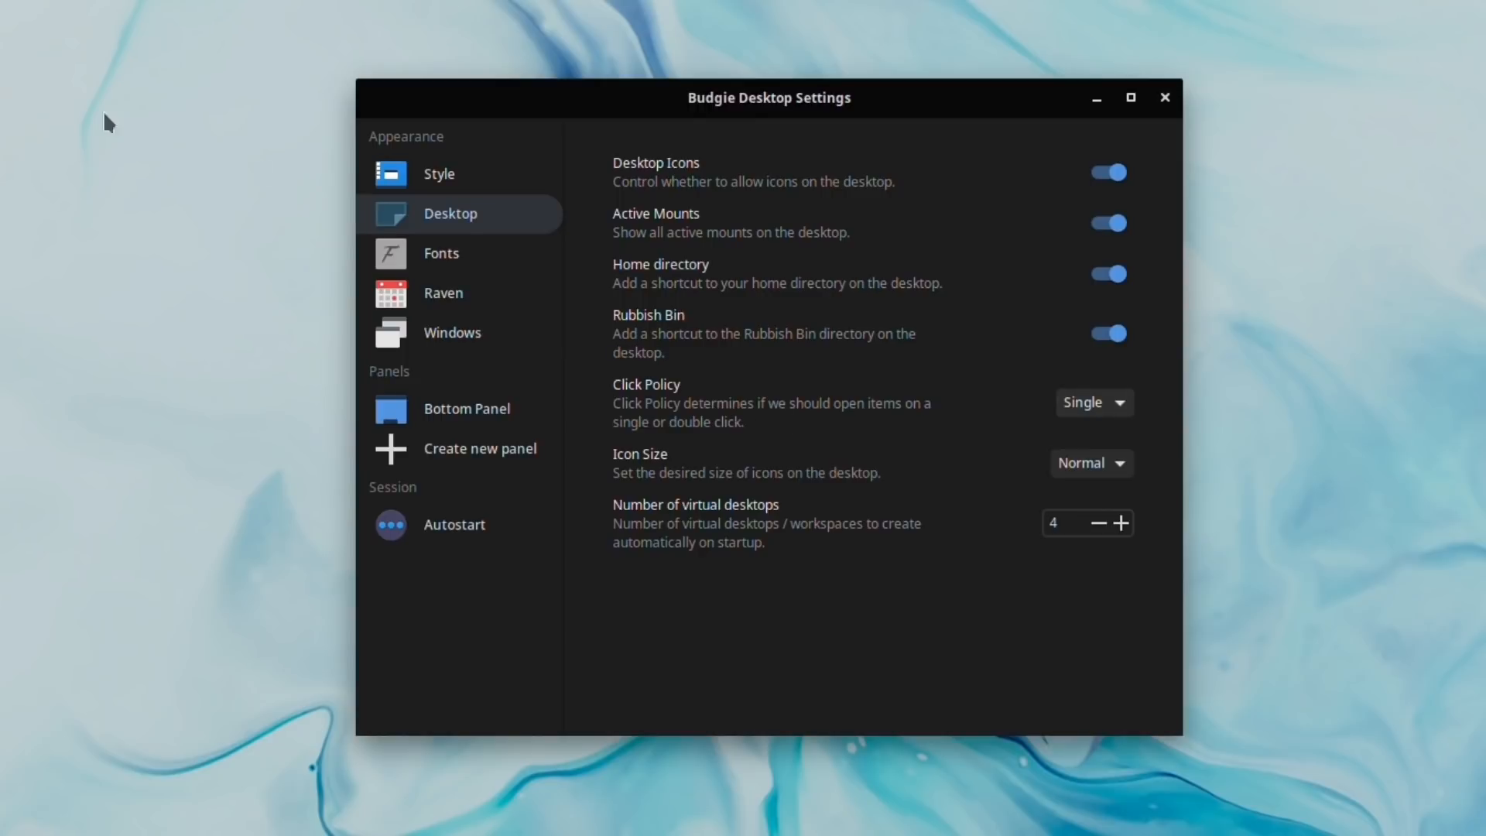
click(42, 33)
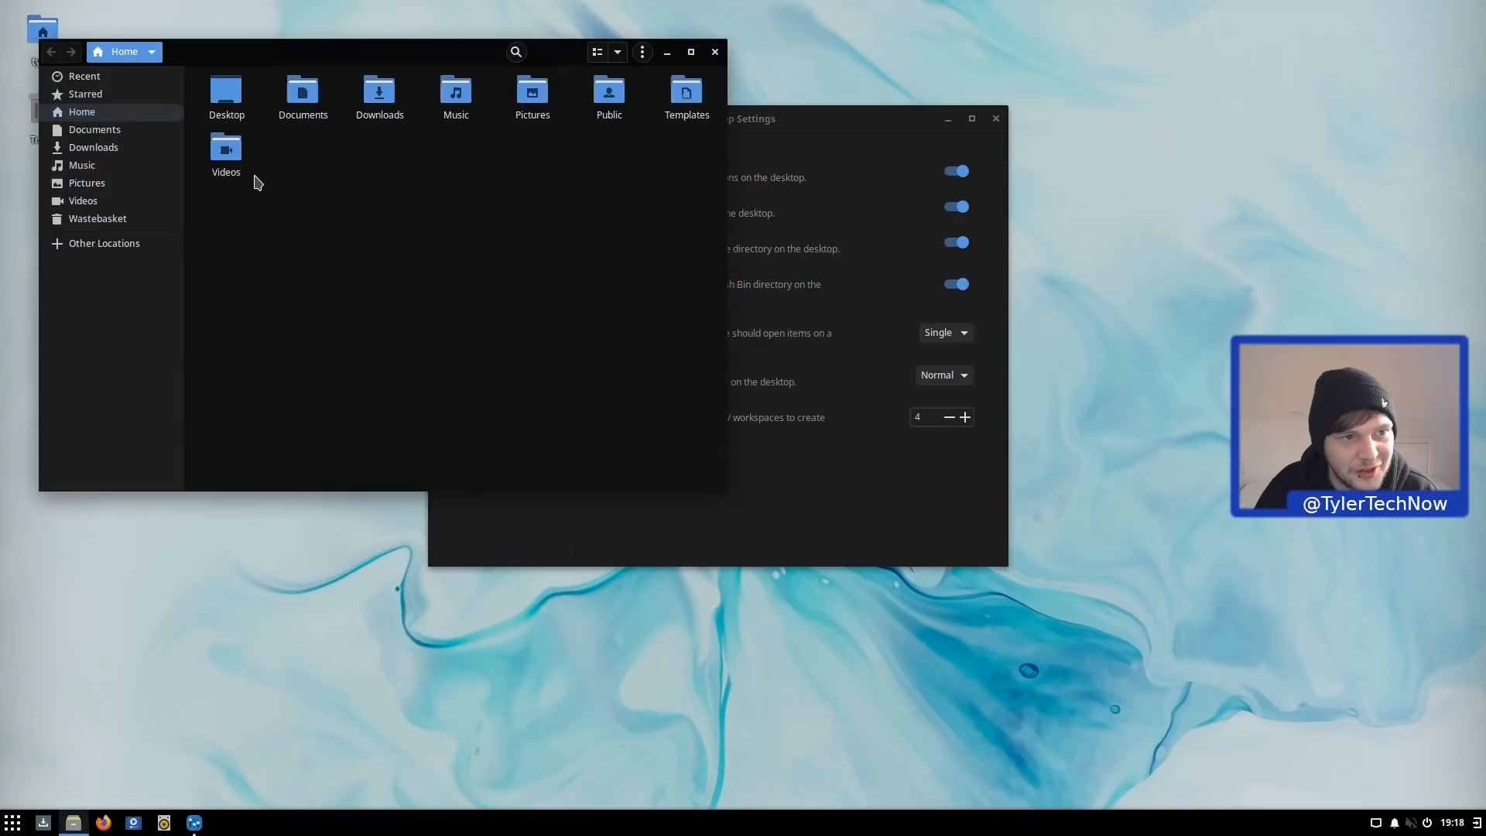
click(716, 51)
Step: Set the desktop click policy to Double and test it by opening and closing the home folder
click(960, 335)
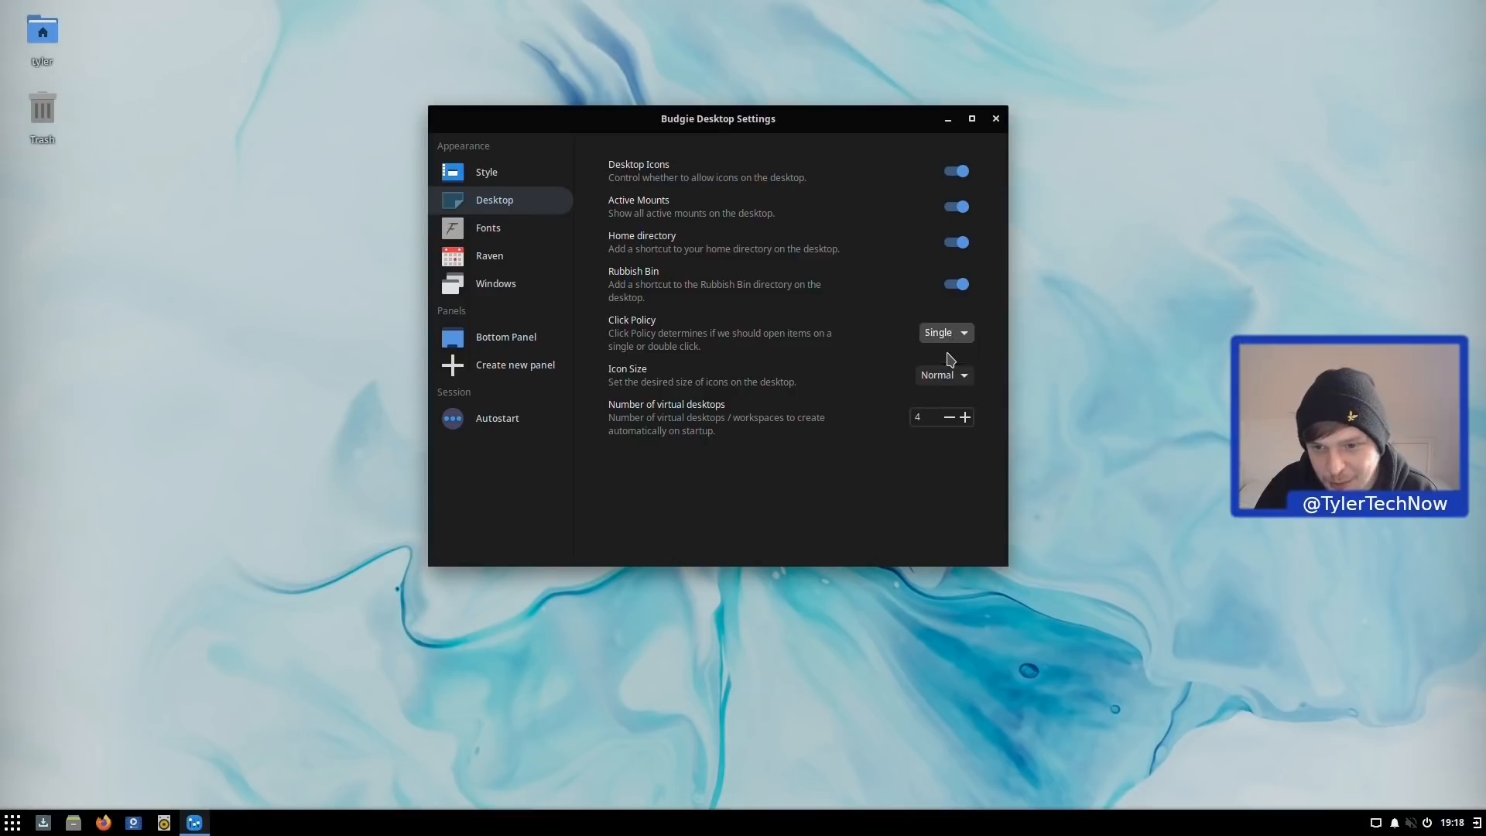
click(946, 352)
double_click(53, 38)
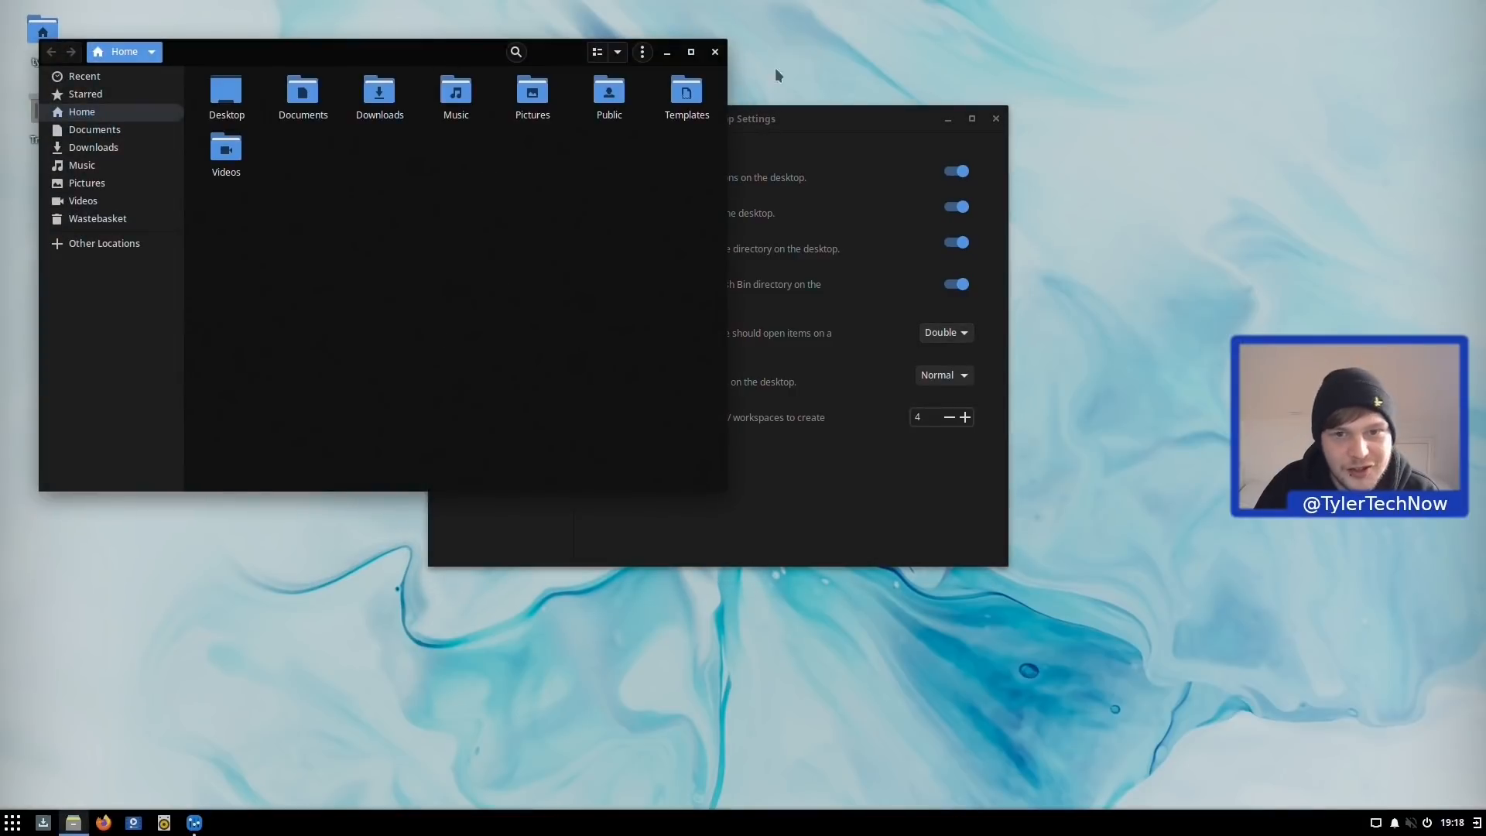
click(714, 52)
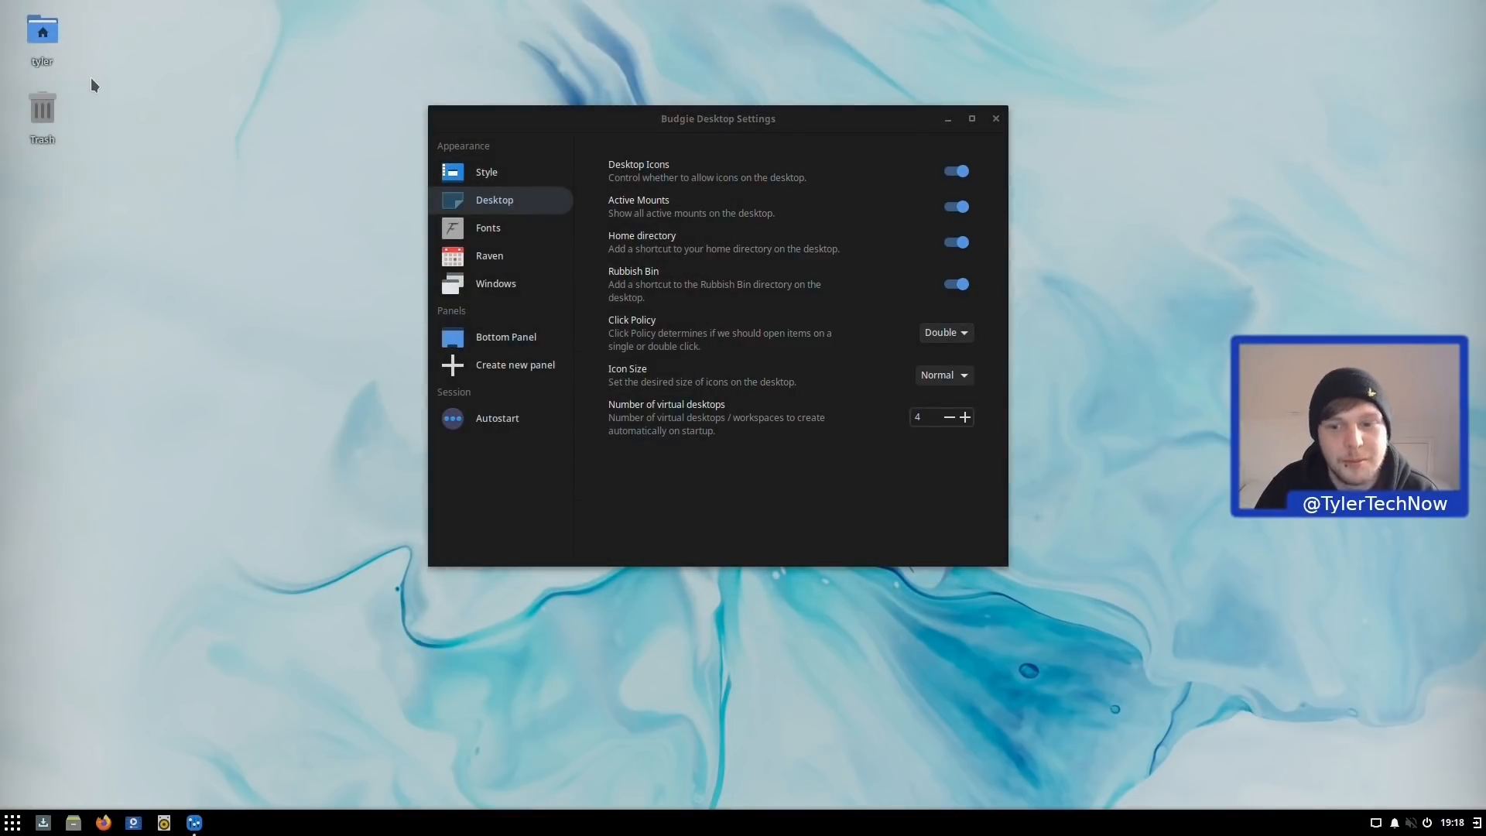
Step: Try the Small, Large and Massive desktop icon sizes and return the size to Normal
click(964, 375)
click(956, 355)
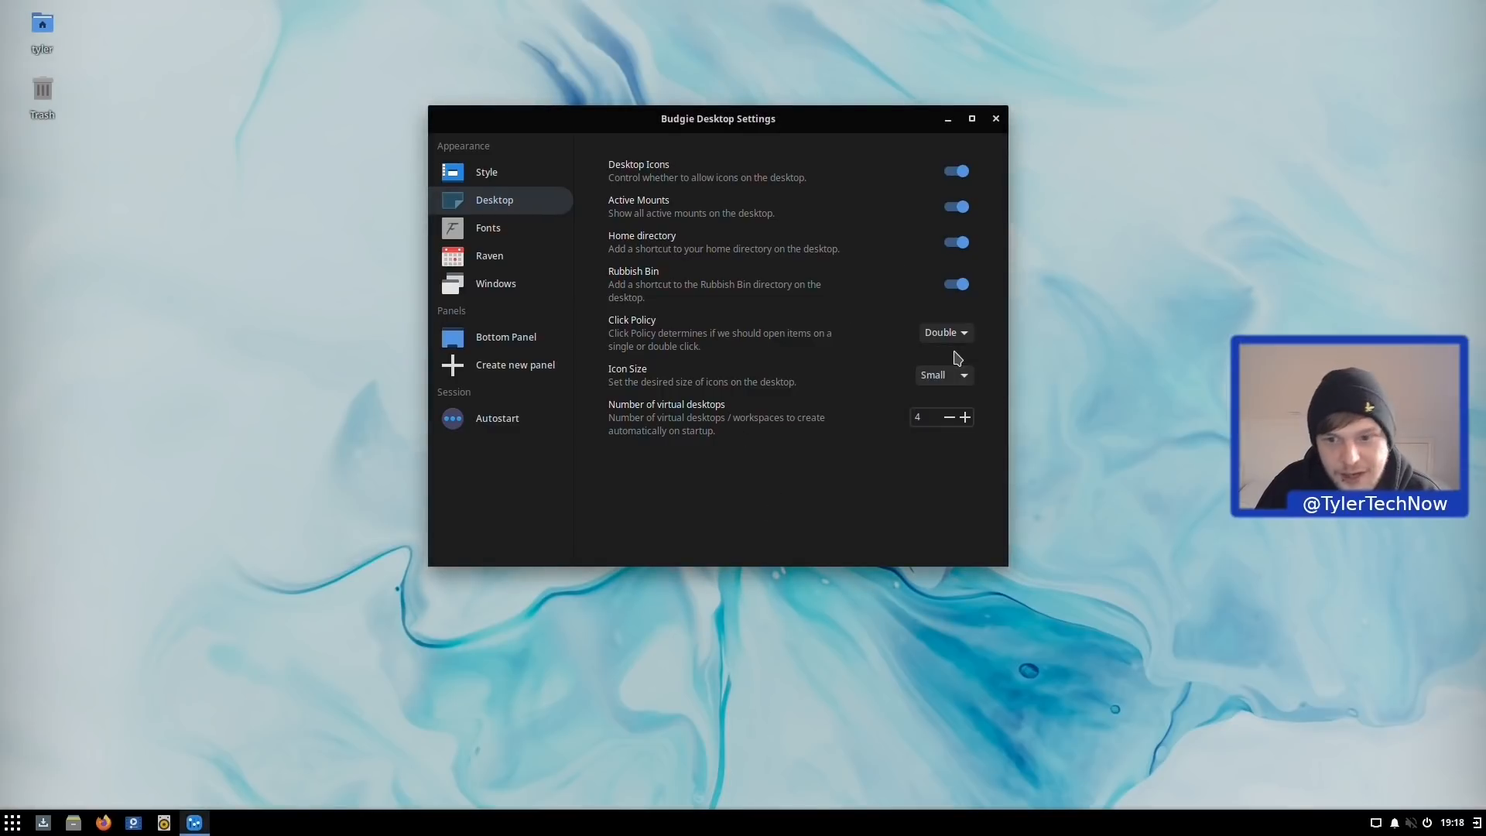
click(949, 374)
click(950, 418)
click(948, 376)
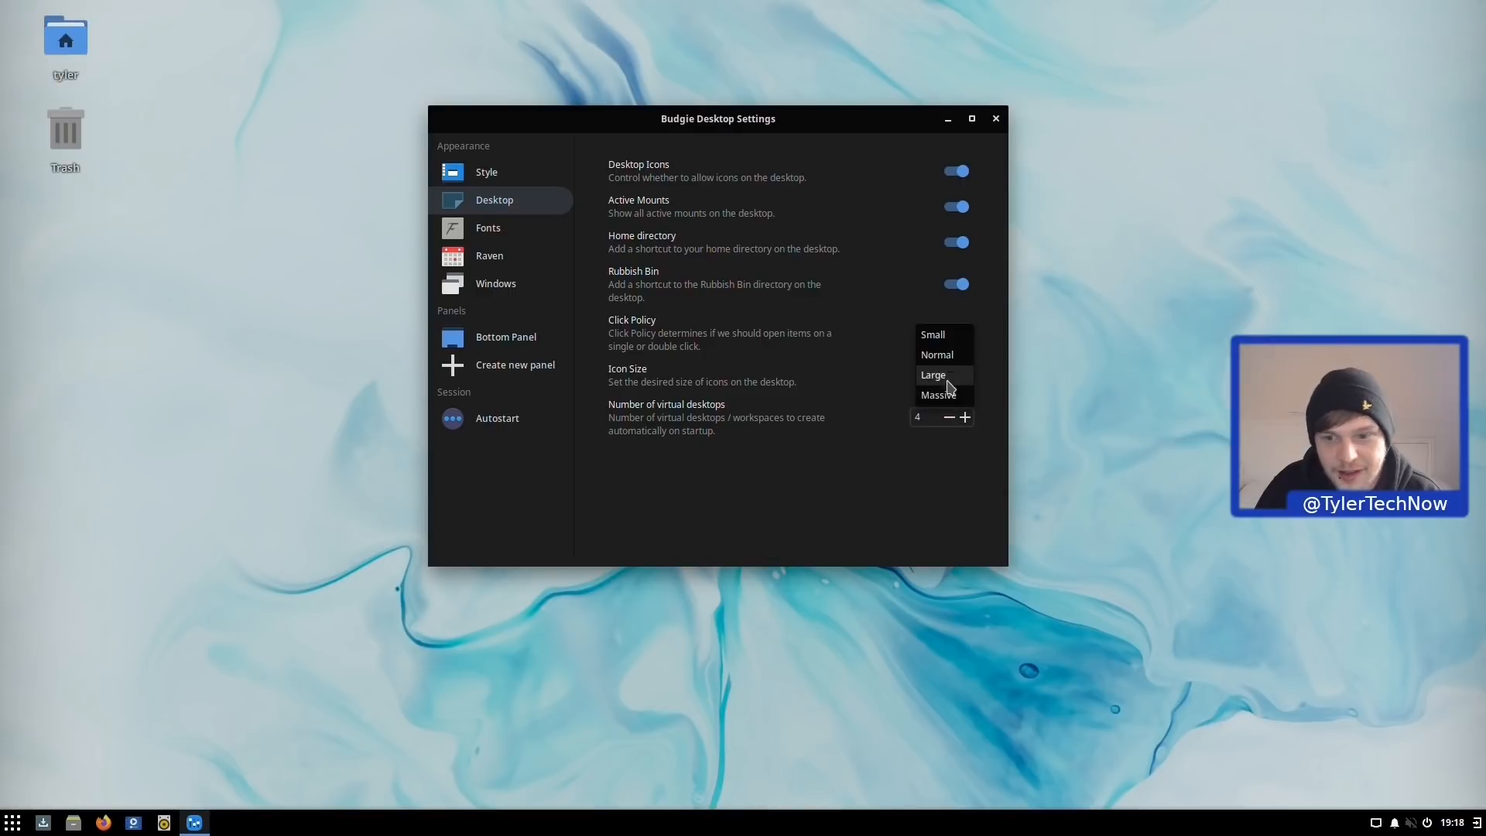
click(947, 395)
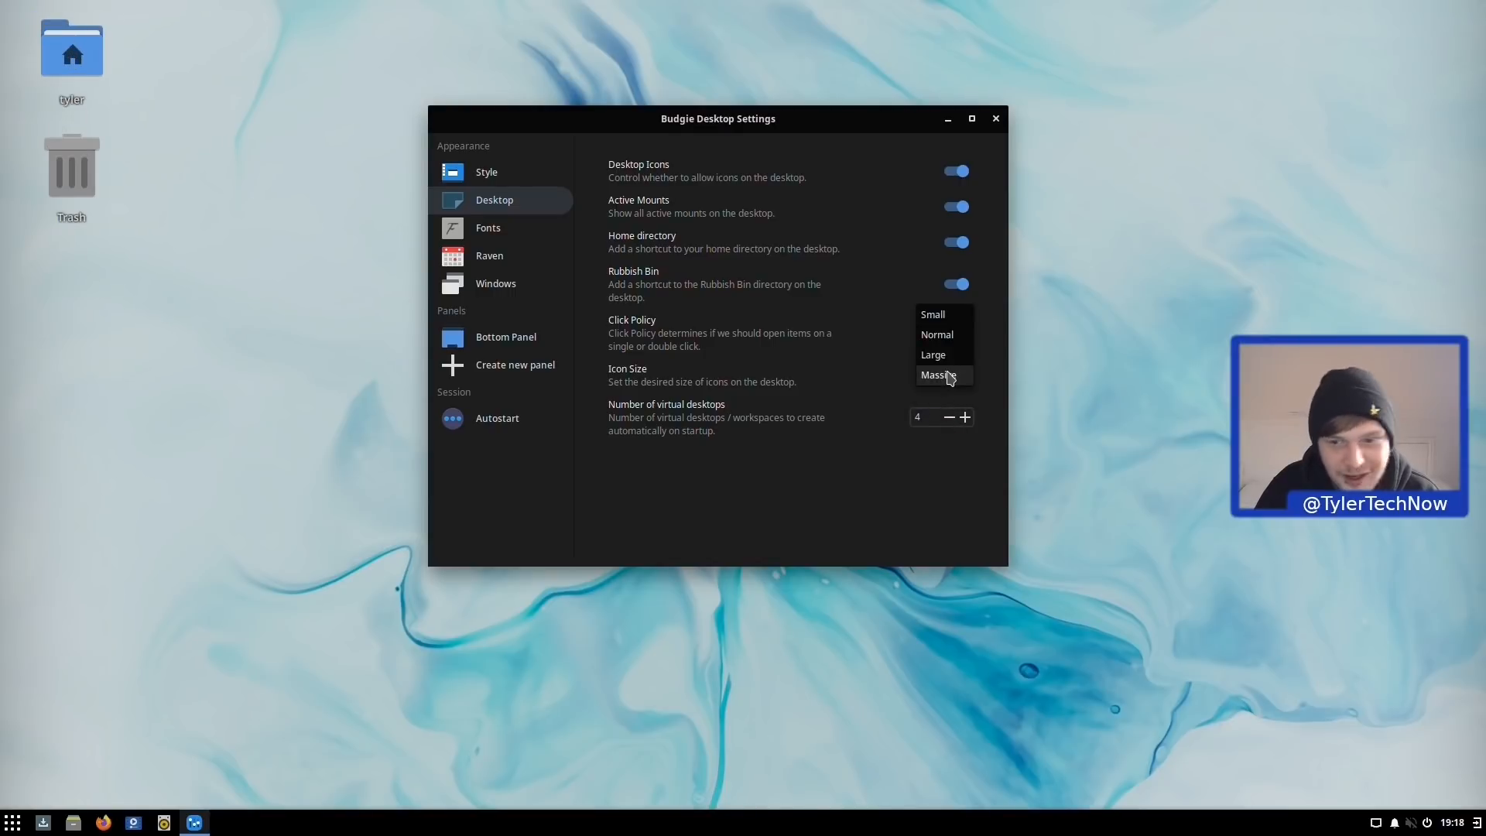
click(953, 339)
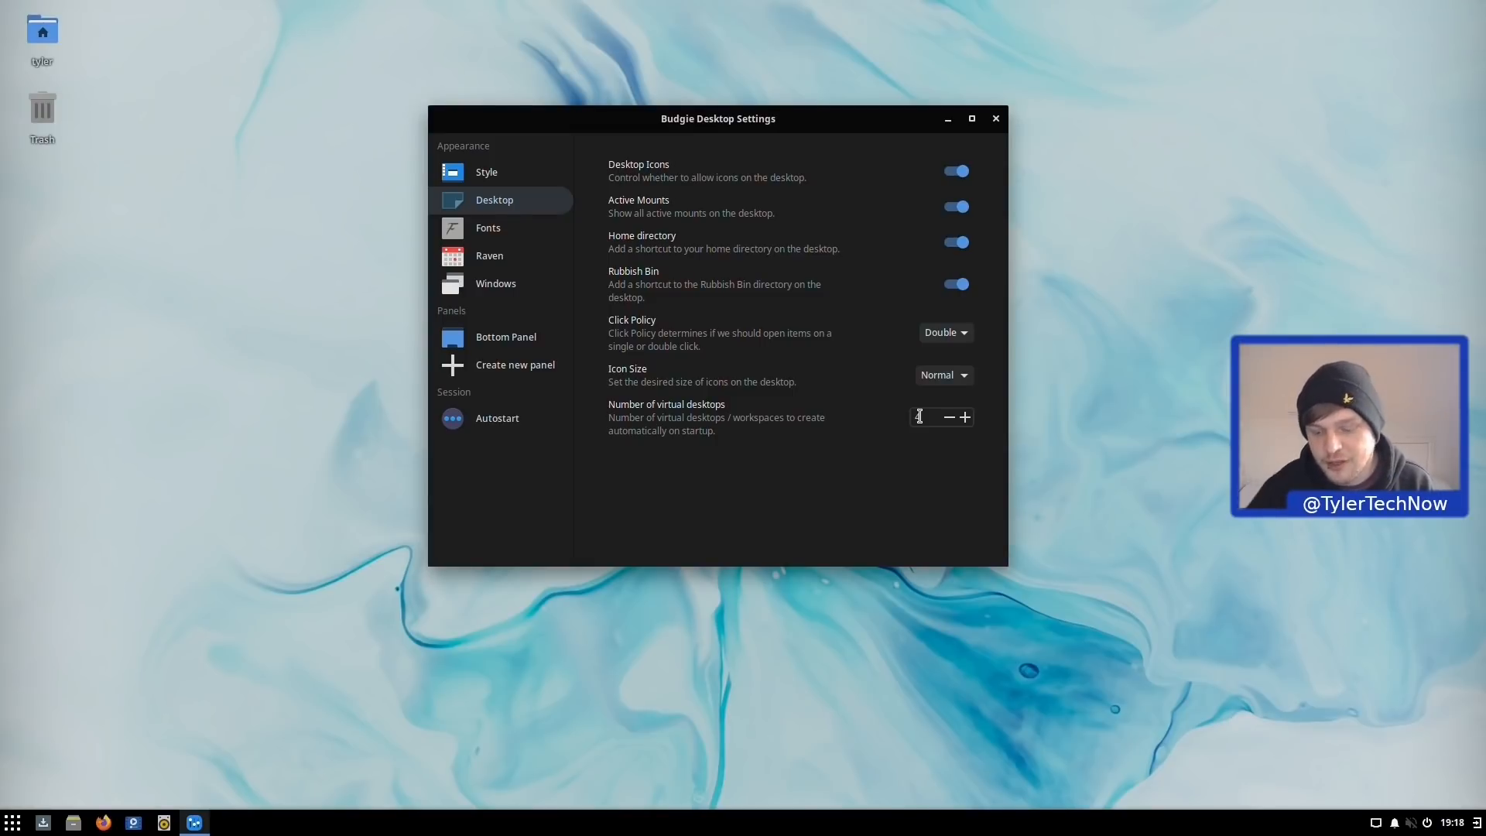
Step: Switch back and forth between the first two virtual desktops to check the workspace transition
key(ctrl+alt+Right)
key(ctrl+alt+Left)
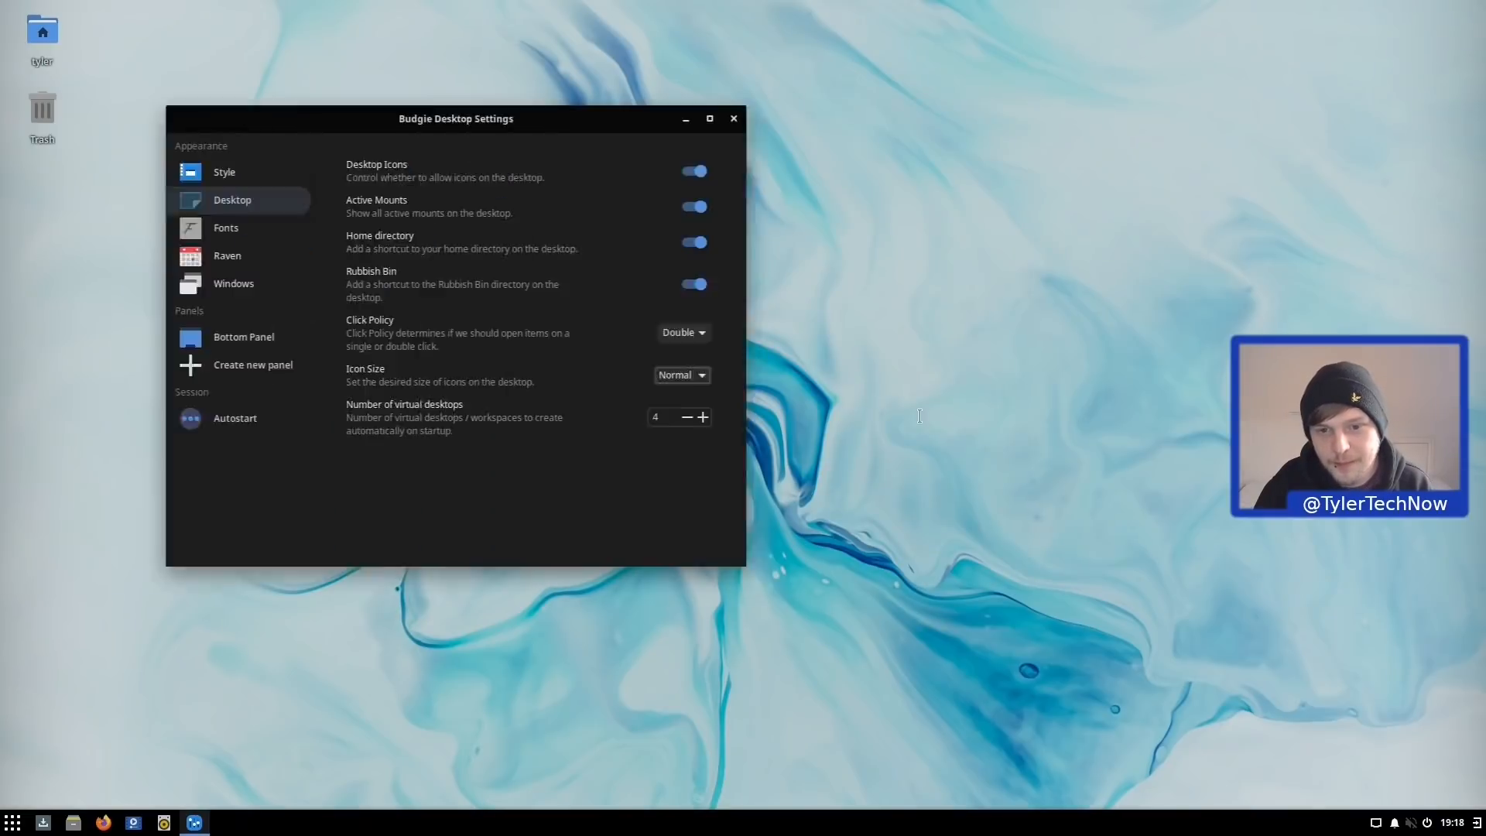
key(ctrl+alt+Right)
key(ctrl+alt+Left)
key(ctrl+alt+Right)
key(ctrl+alt+Left)
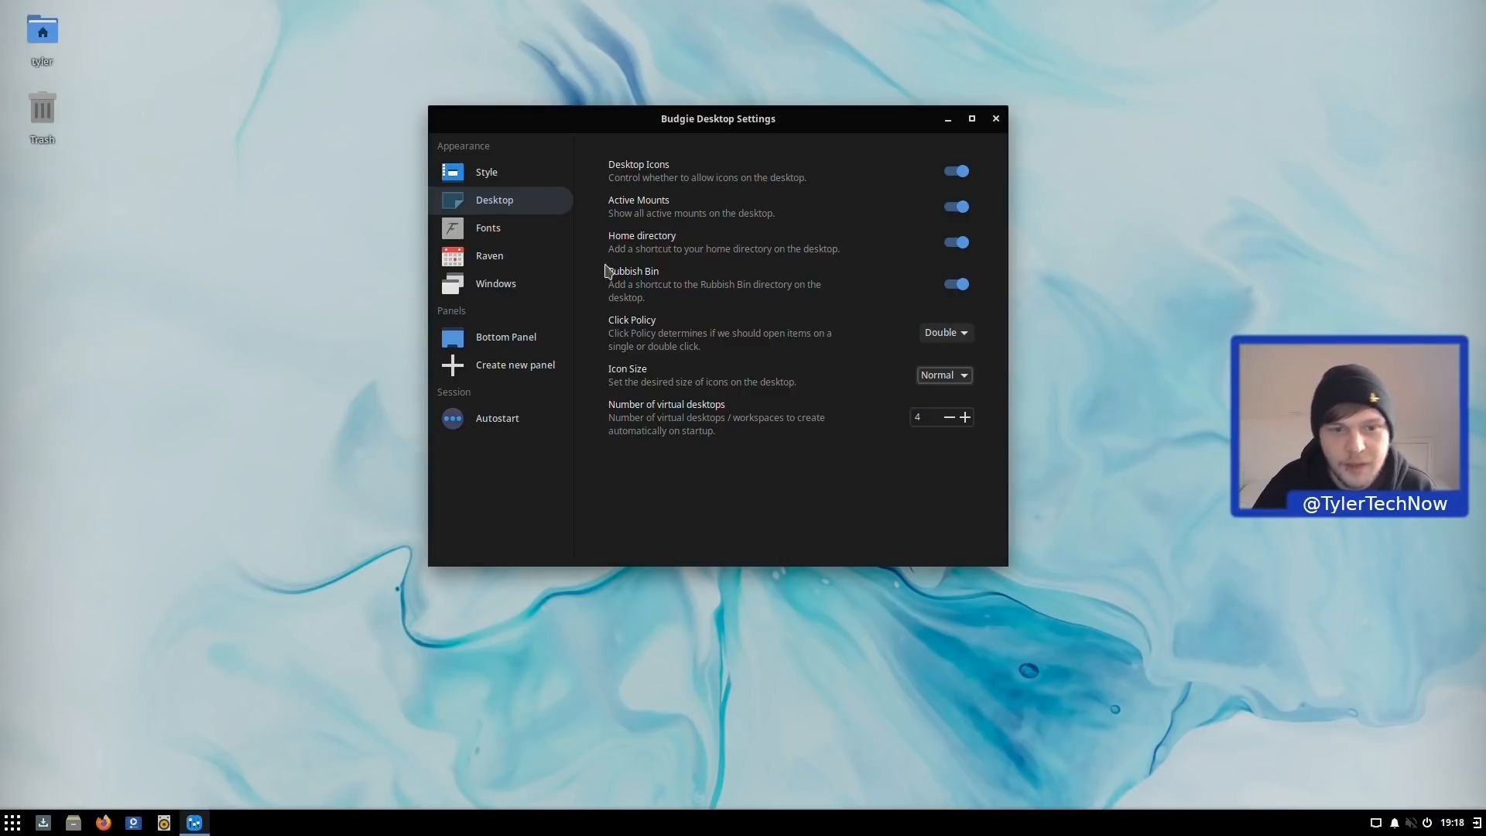
Step: Review the hinting and antialiasing options in the Fonts settings, keeping Slight and Subpixel (for LCD screens)
click(515, 232)
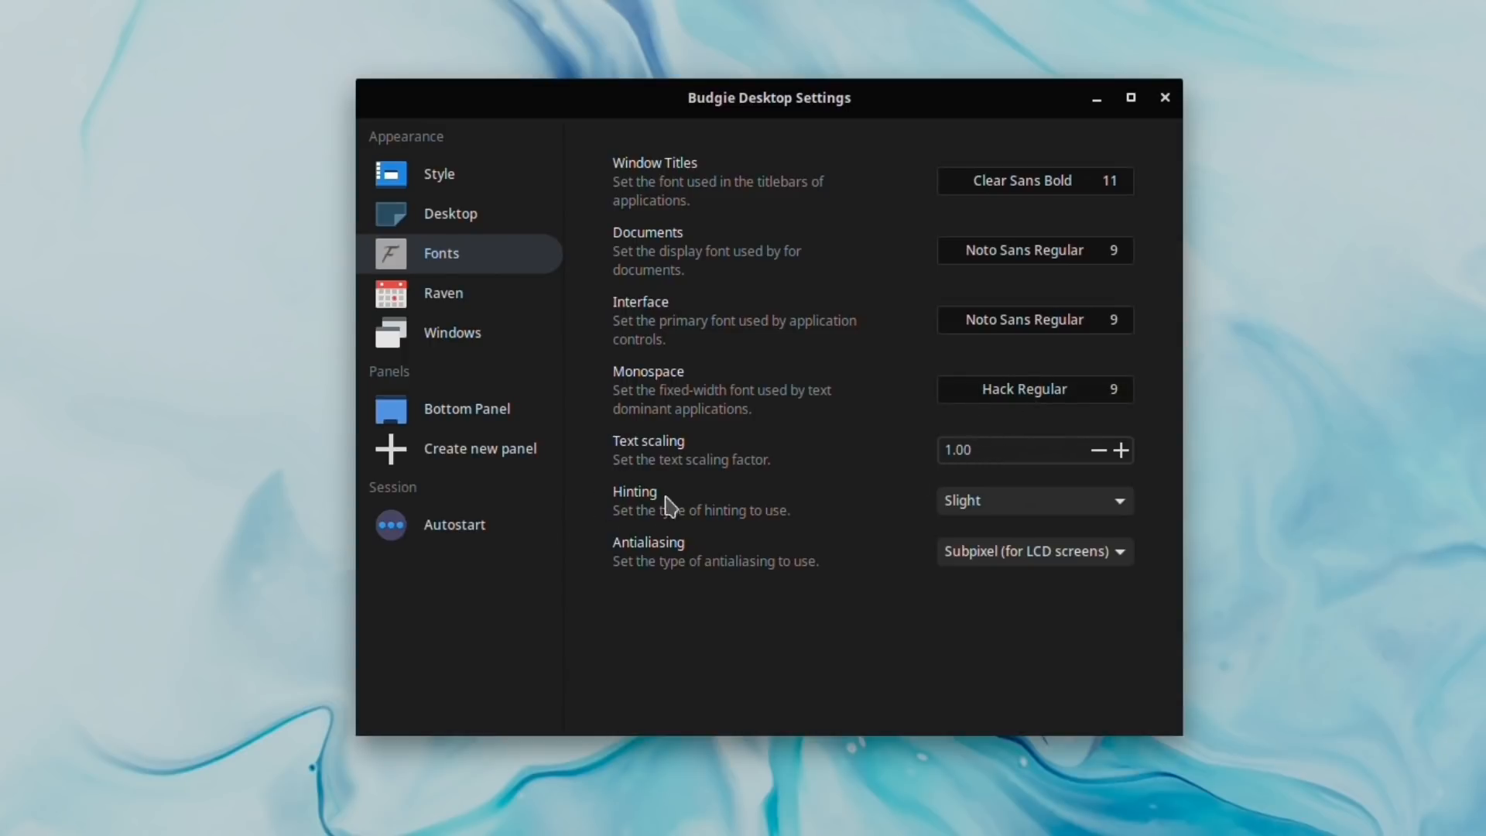
click(982, 513)
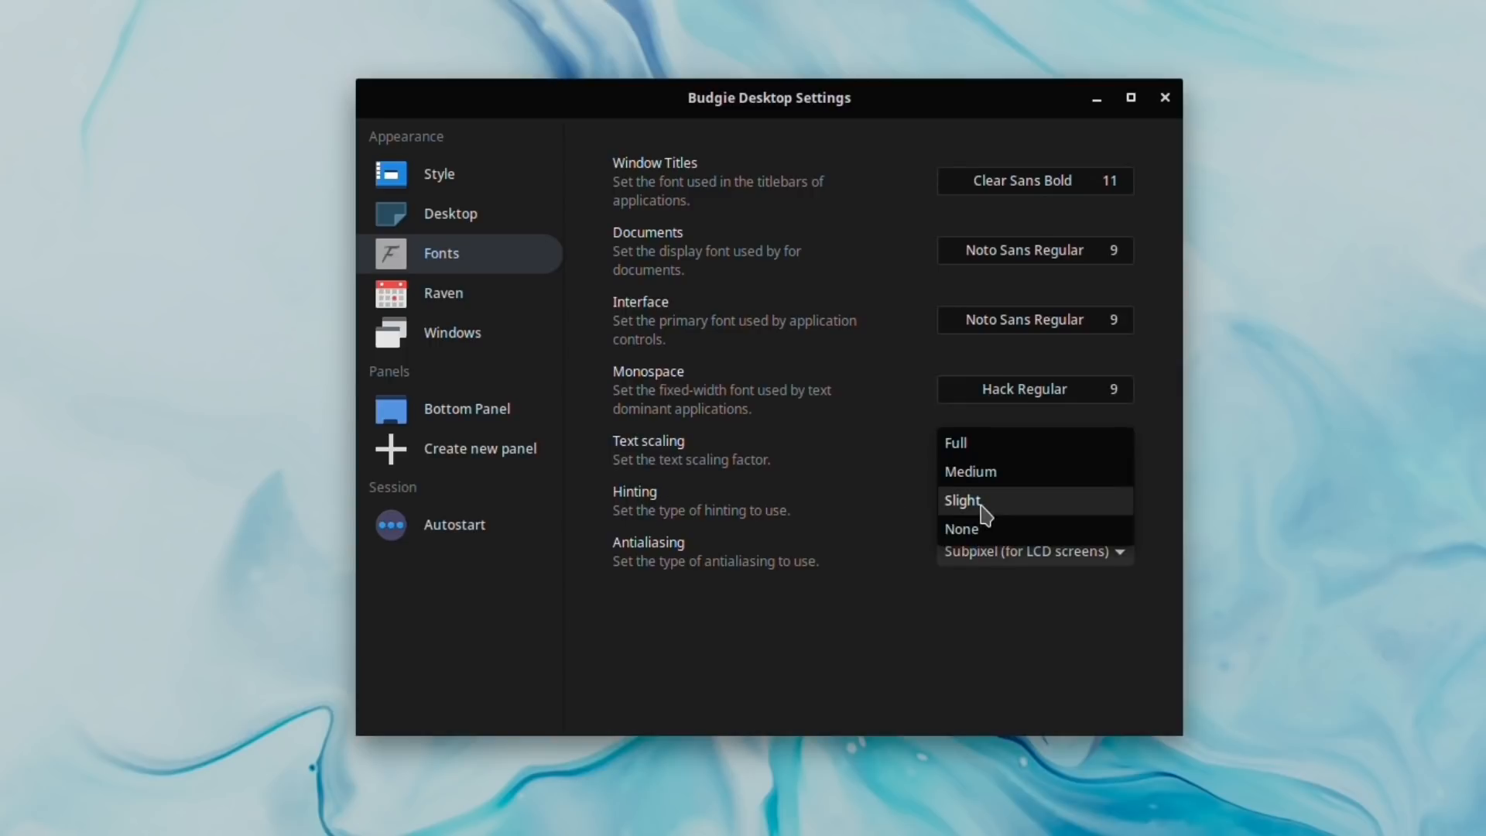
click(692, 528)
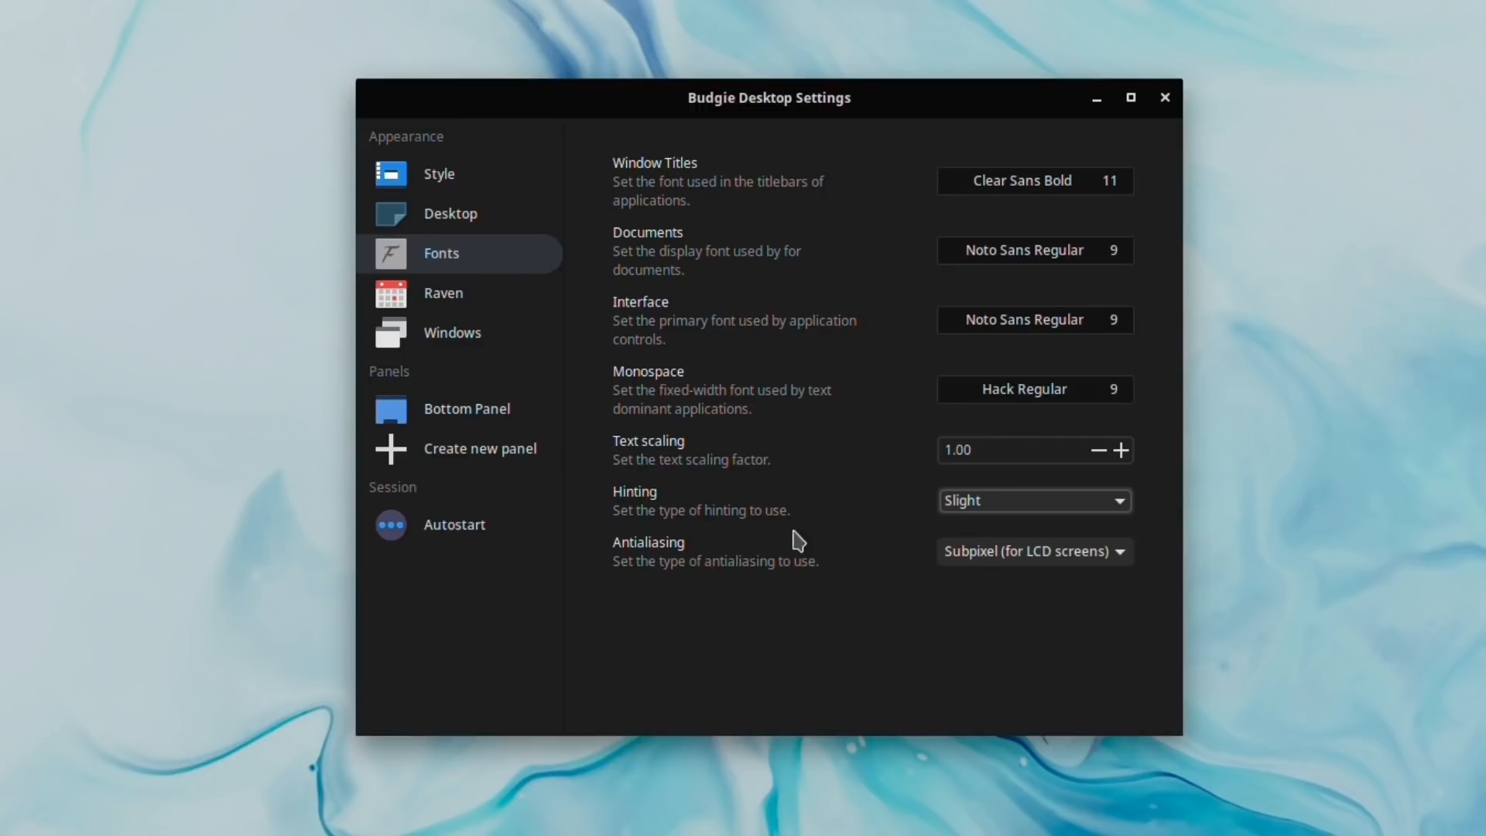
click(1060, 565)
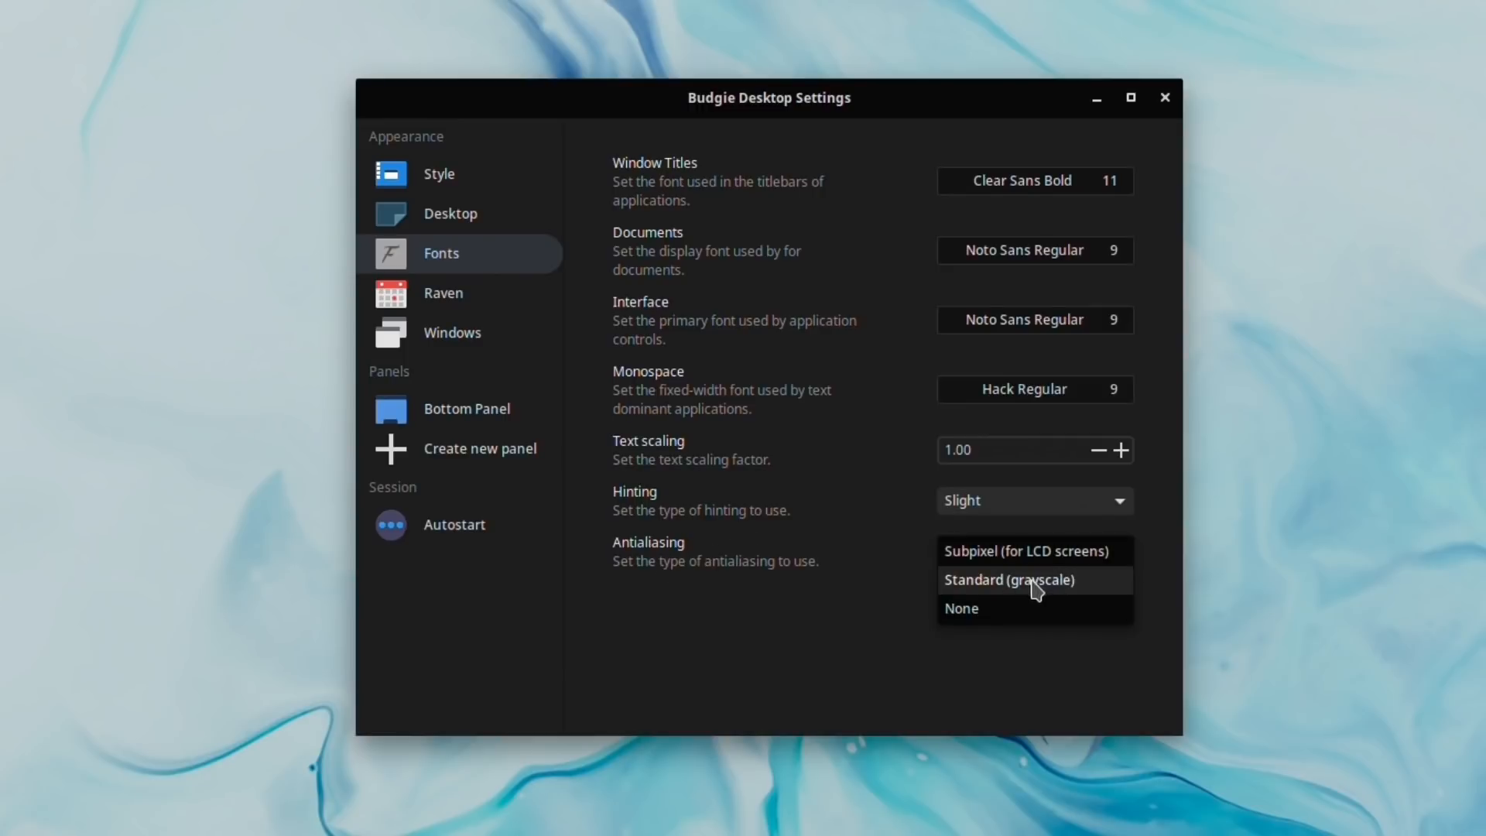
click(1014, 553)
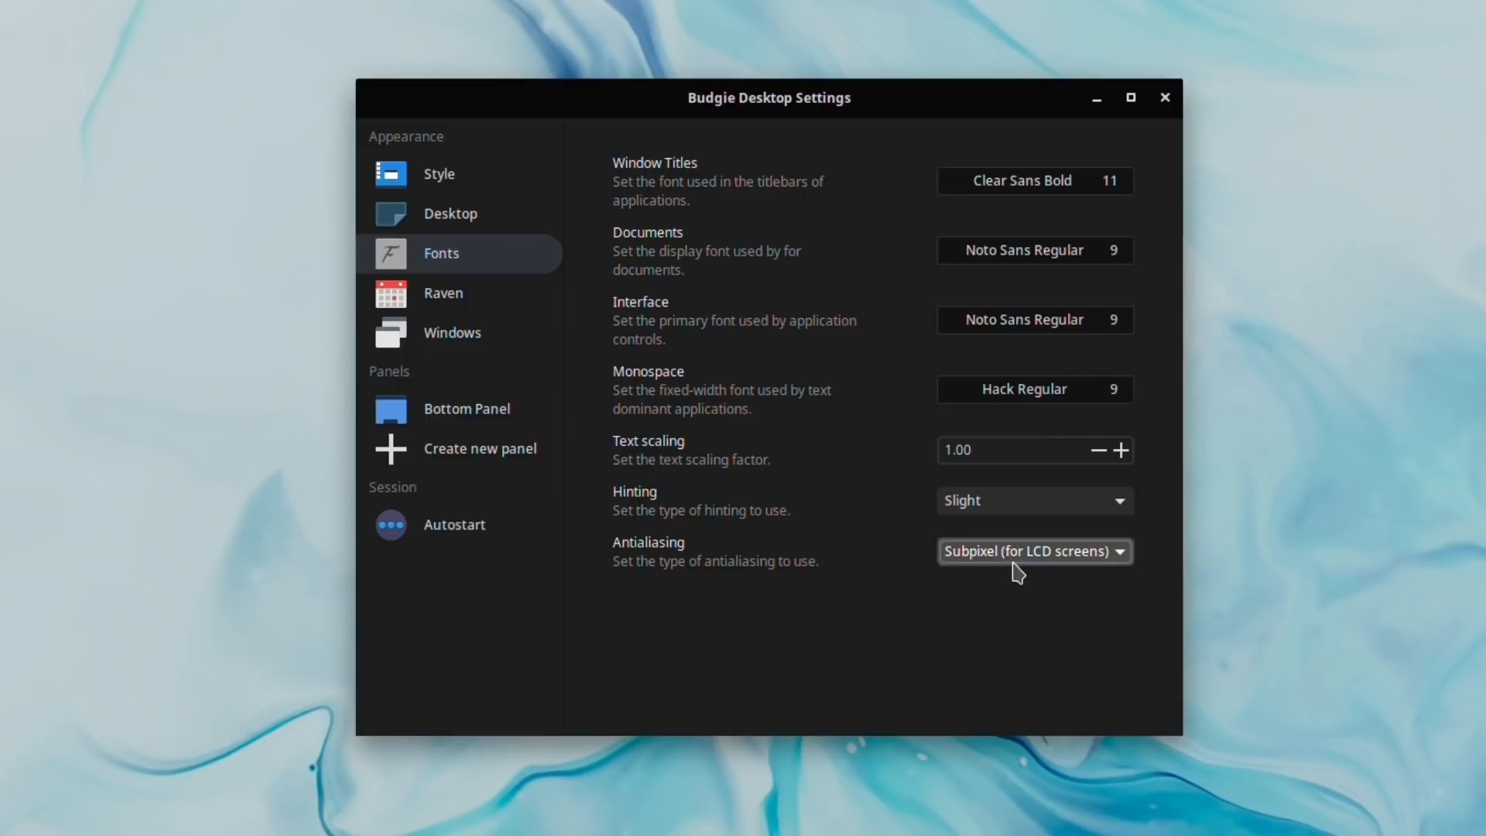
Step: Enable Show Power Strip in the Raven settings and check the strip by opening and closing Raven
click(421, 302)
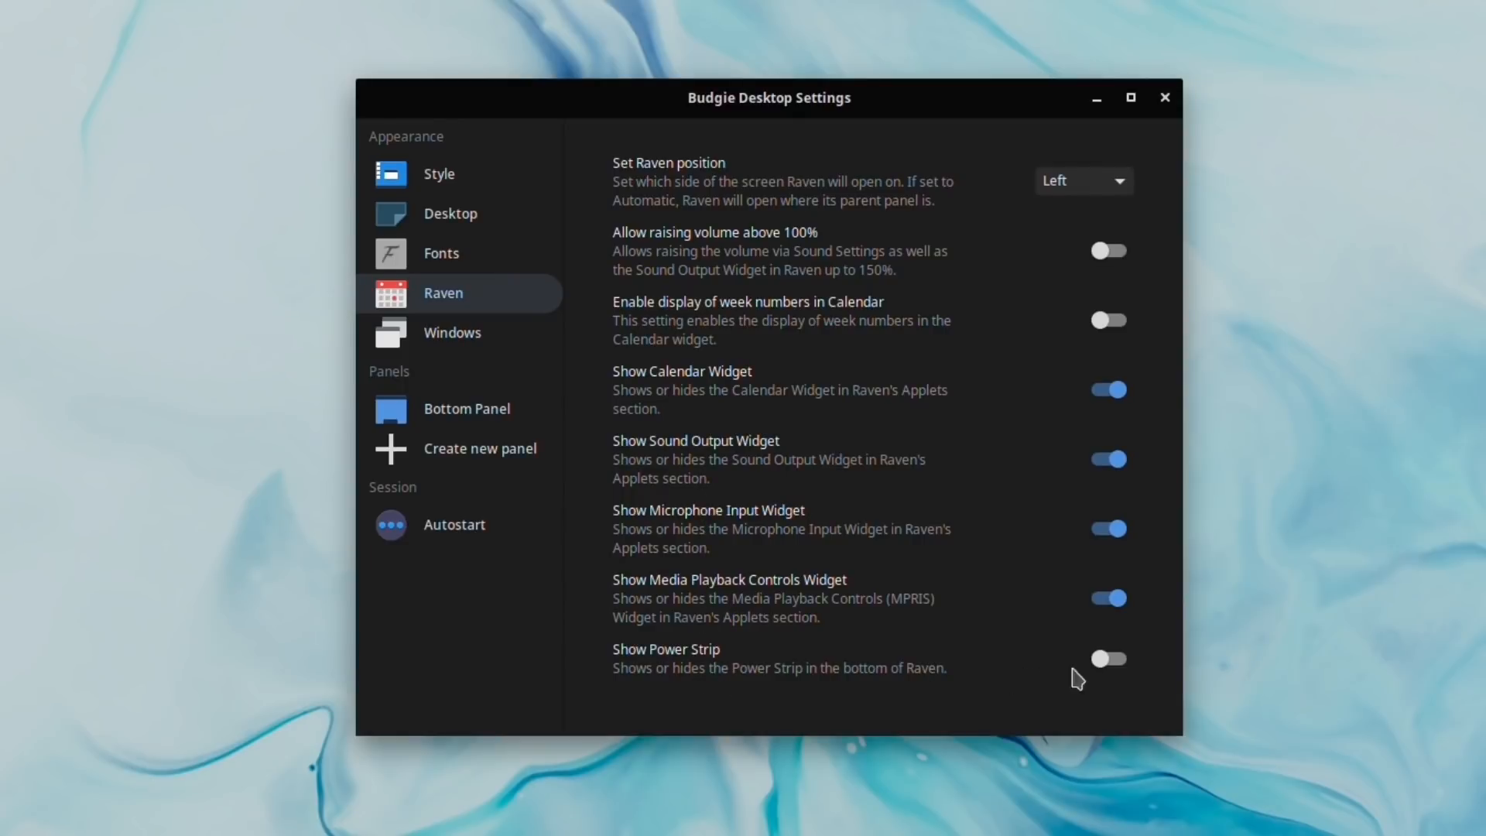
click(1100, 666)
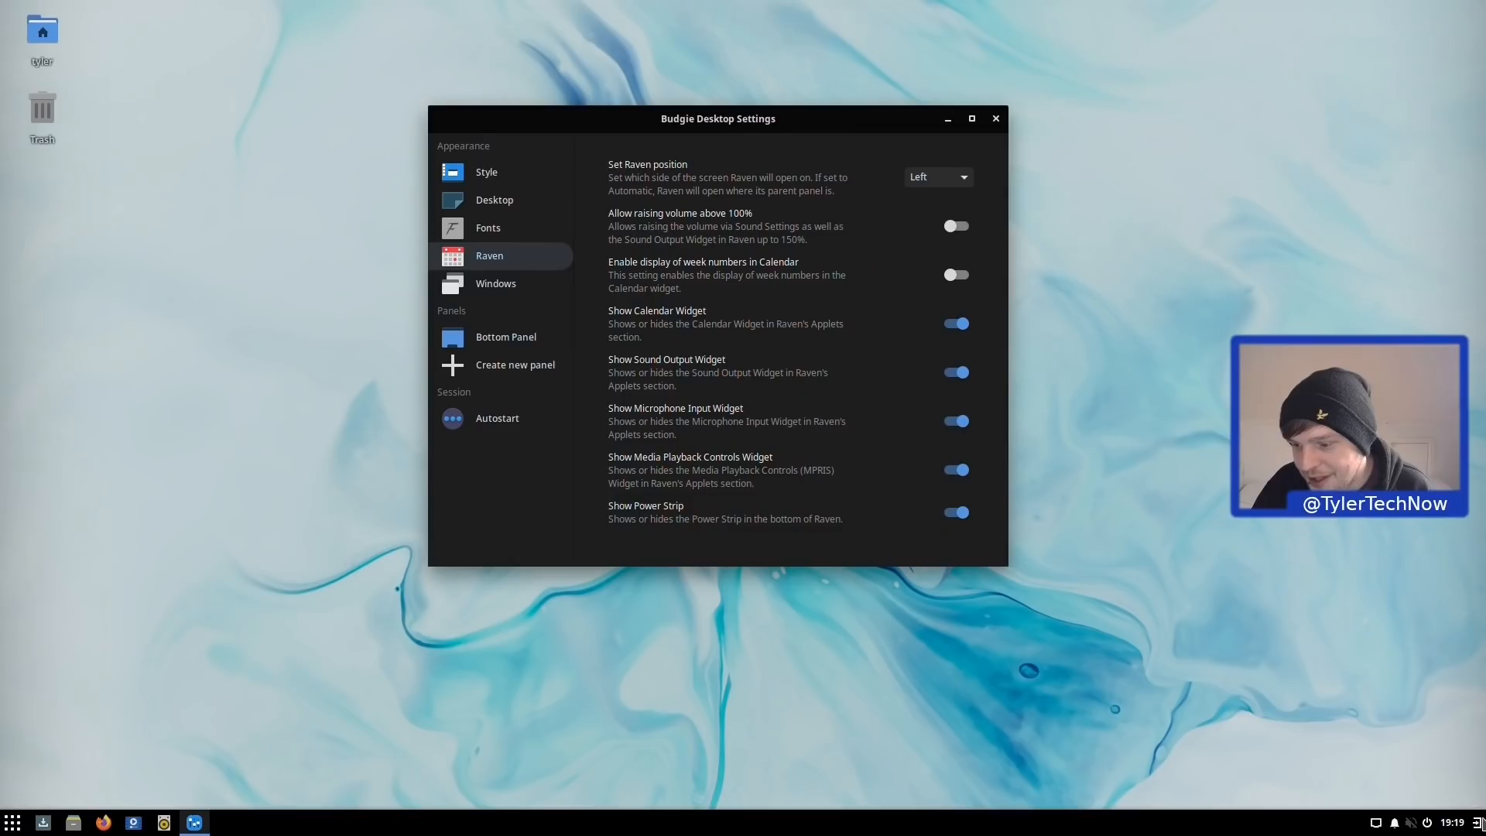
click(1480, 822)
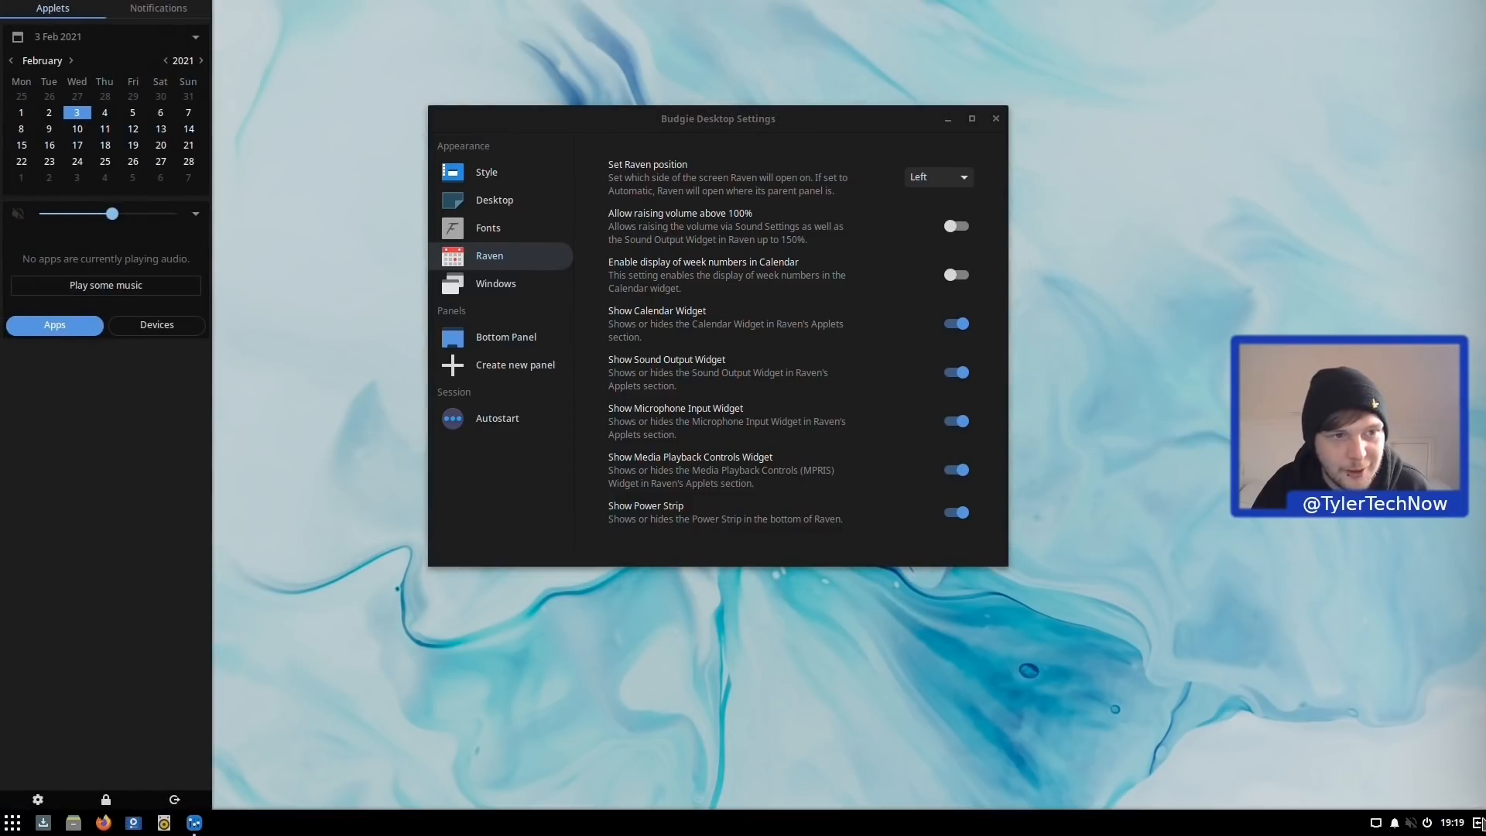
click(1481, 822)
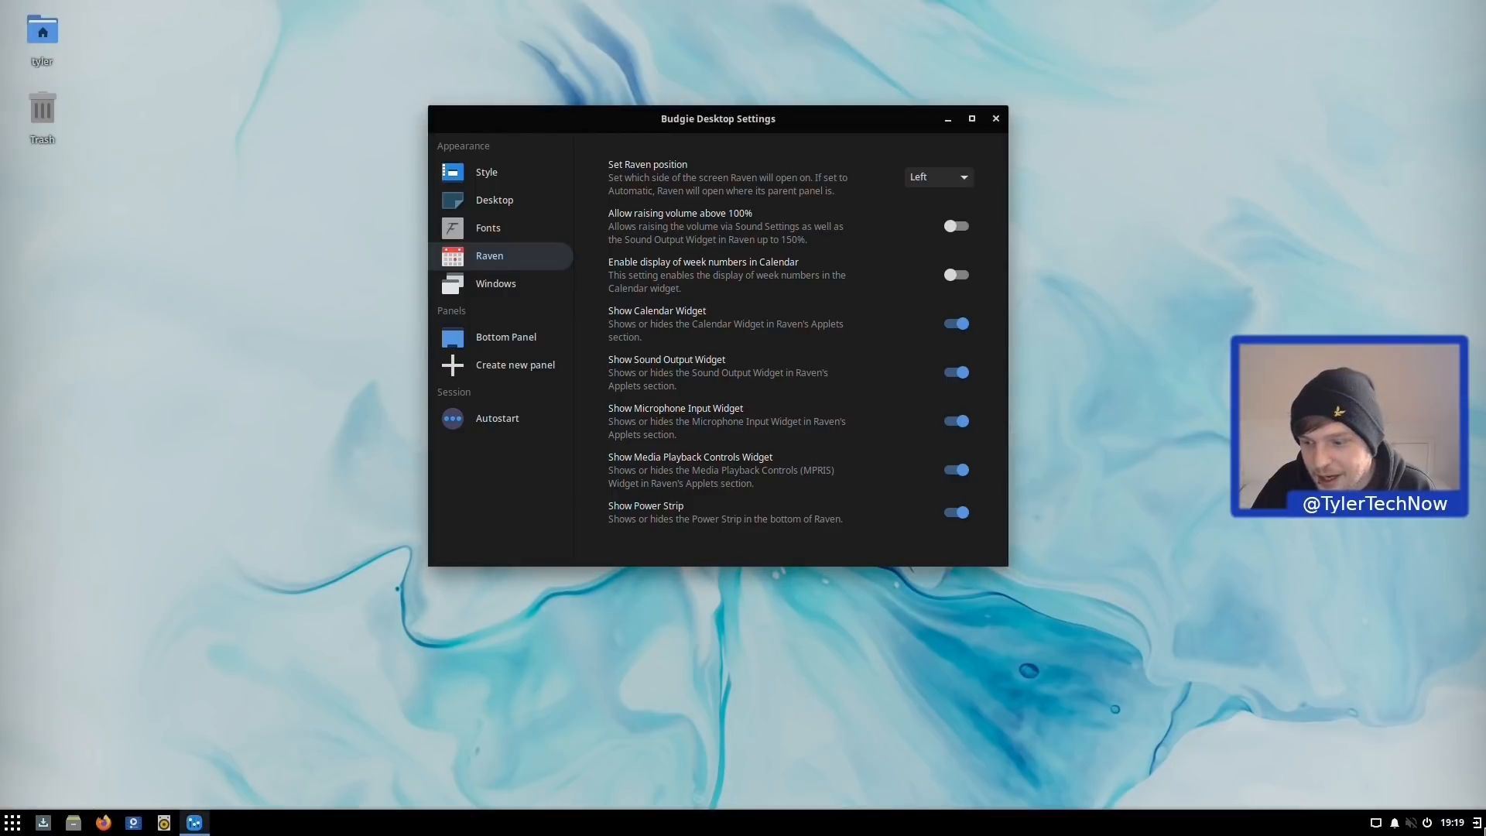
Step: Toggle Show Power Strip off and on again, comparing Raven's lower edge in each state
click(956, 513)
click(1476, 822)
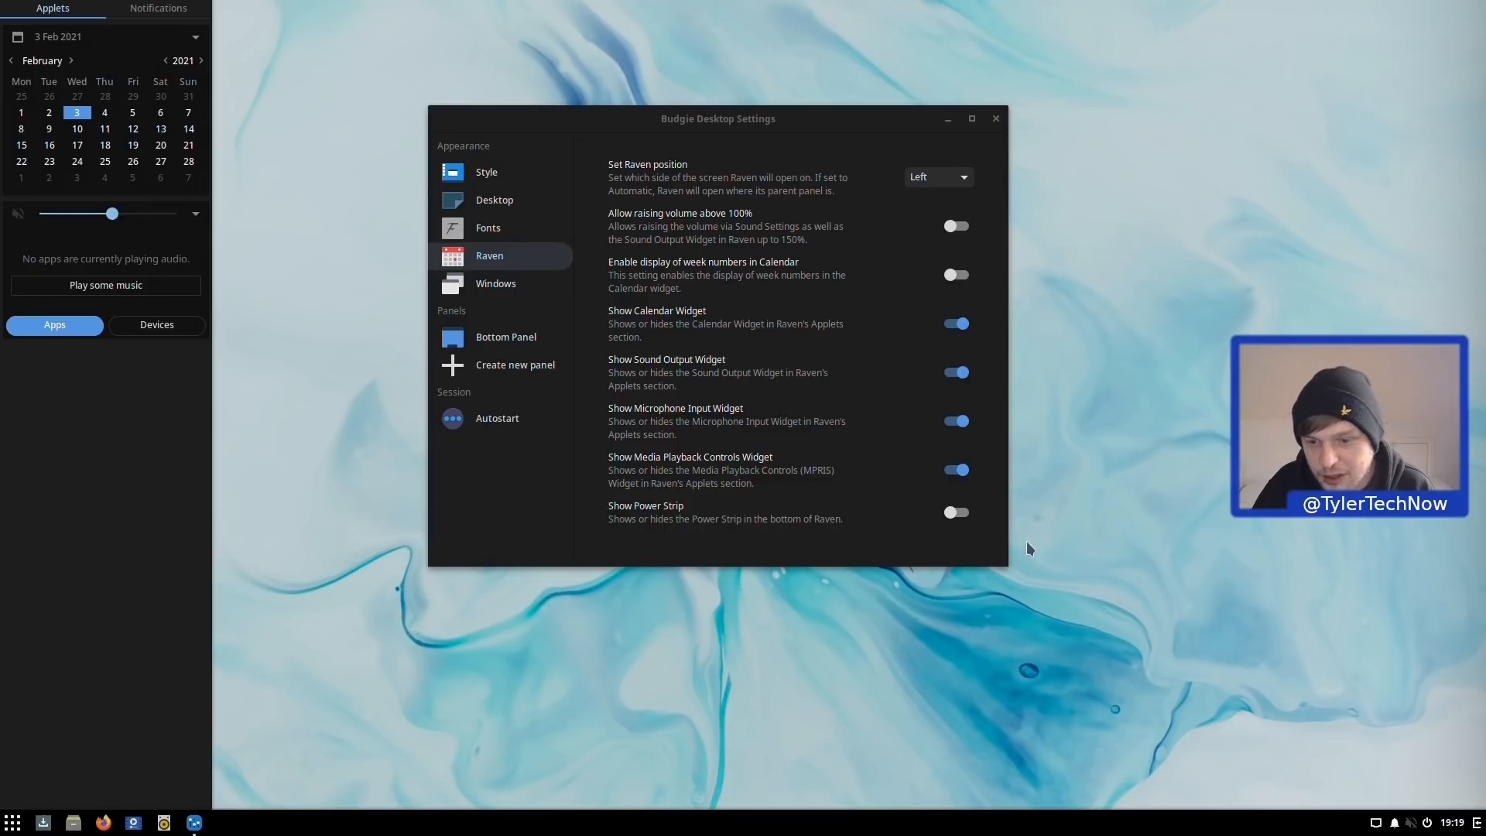
click(957, 513)
click(1478, 828)
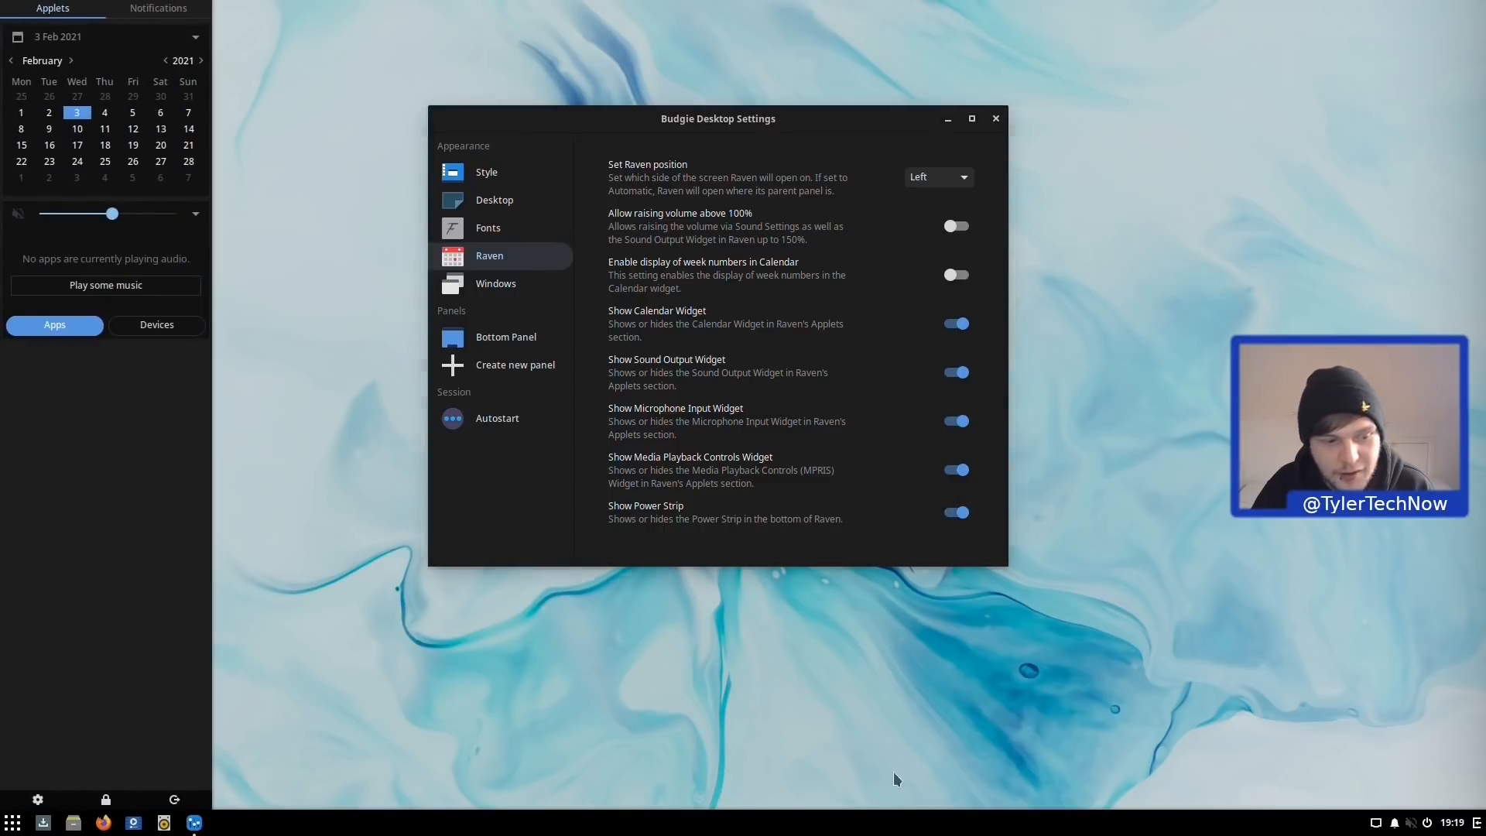
Step: Test the settings shortcut in Raven's power strip, closing Budgie Desktop Settings and reopening it from there
click(38, 800)
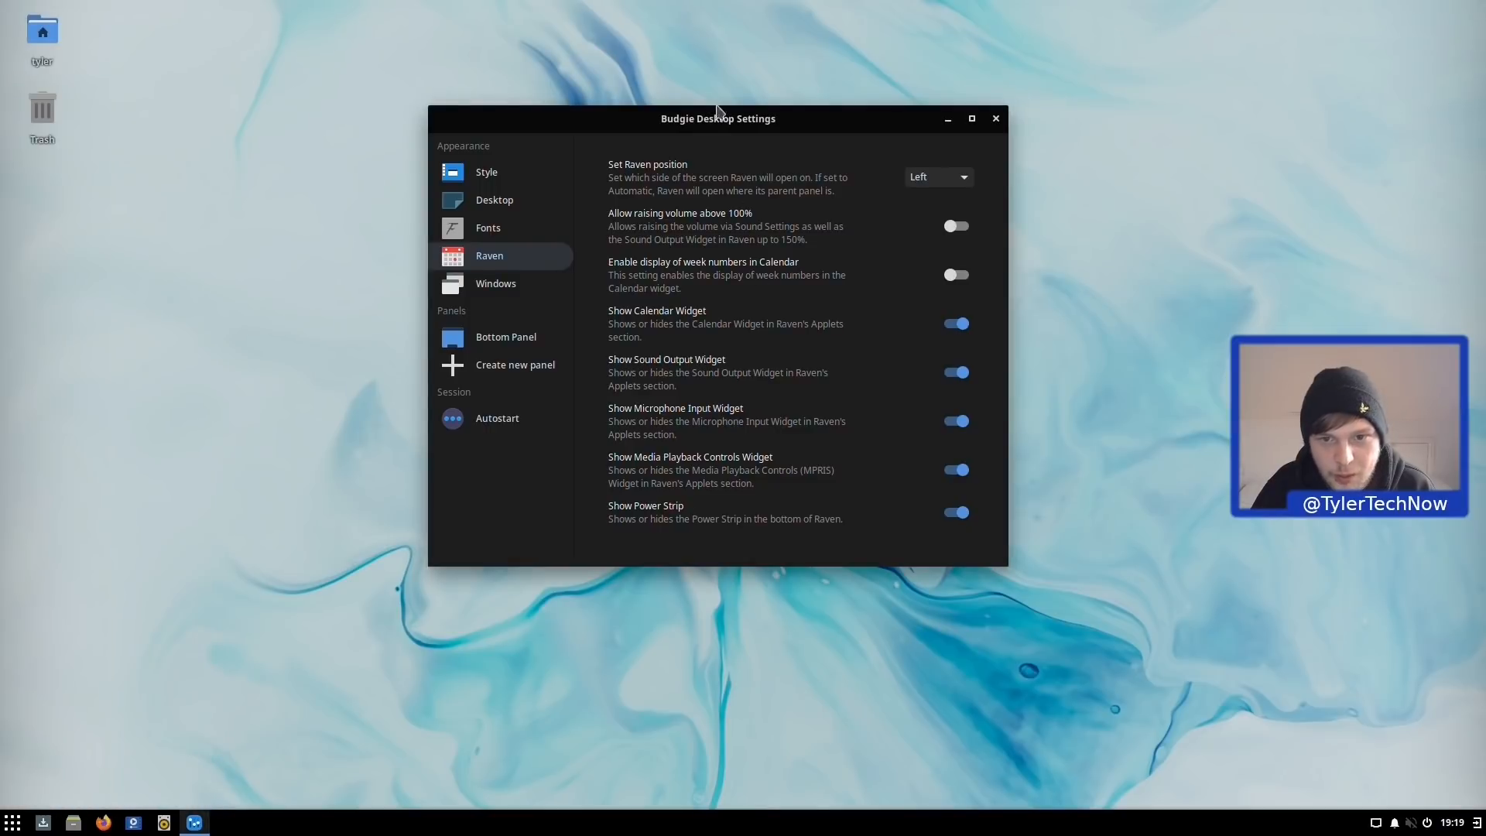
drag(711, 119, 657, 129)
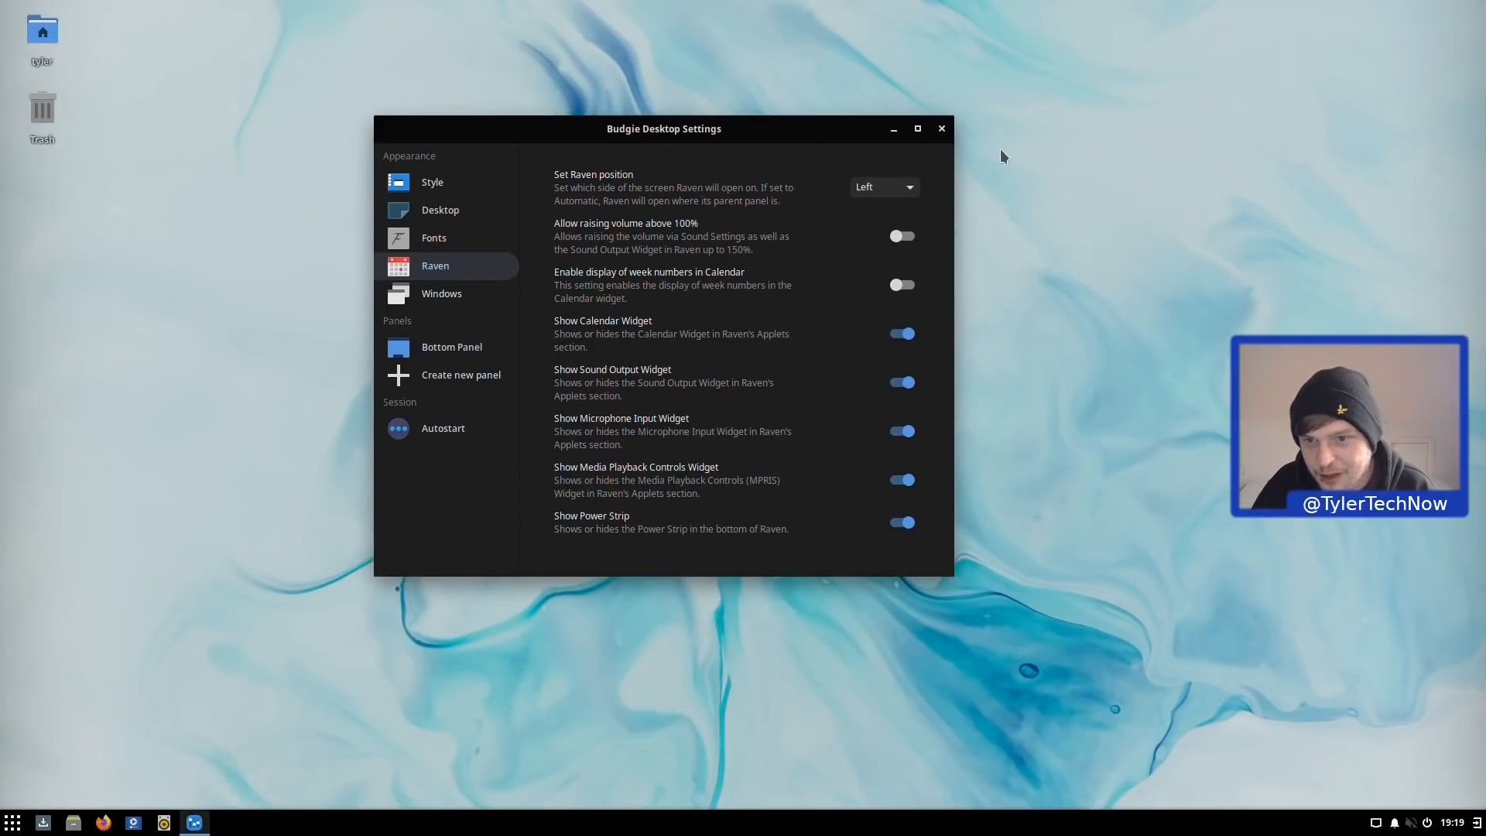
click(942, 130)
click(1478, 824)
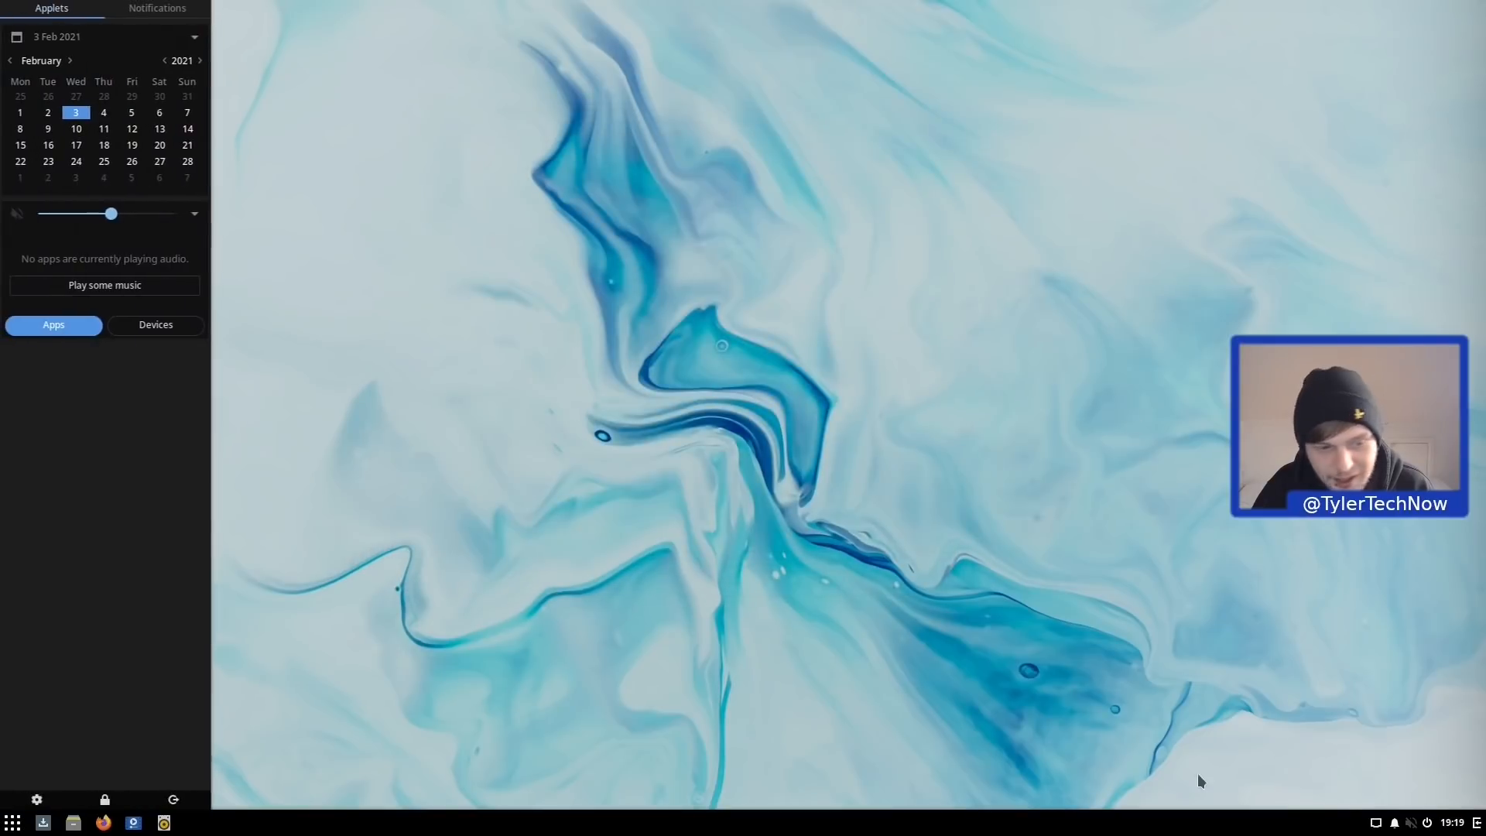
click(38, 801)
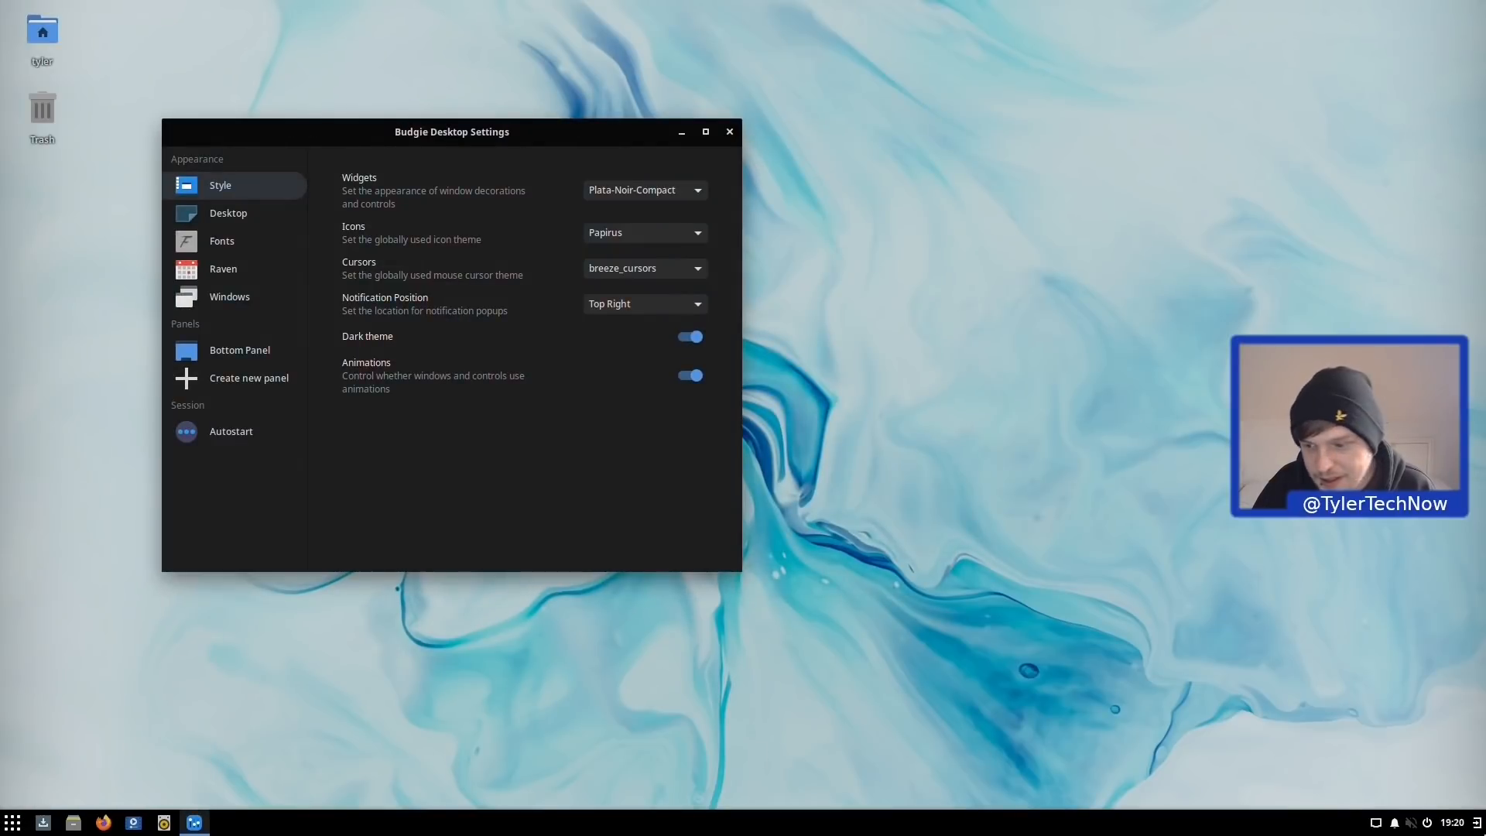
Step: Lock the screen from Raven's power strip and unlock it with the account password
click(1478, 824)
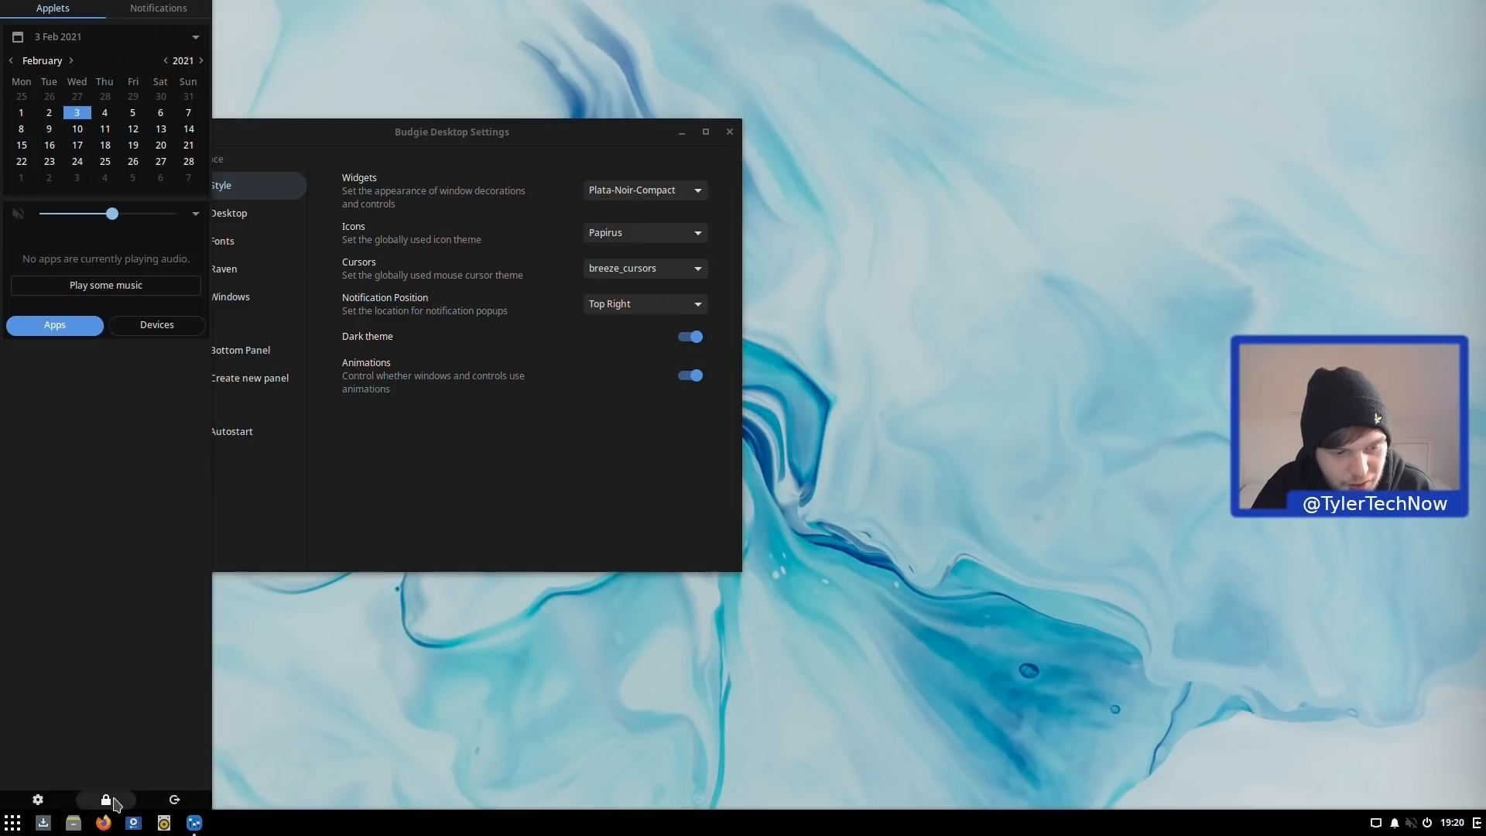
click(106, 801)
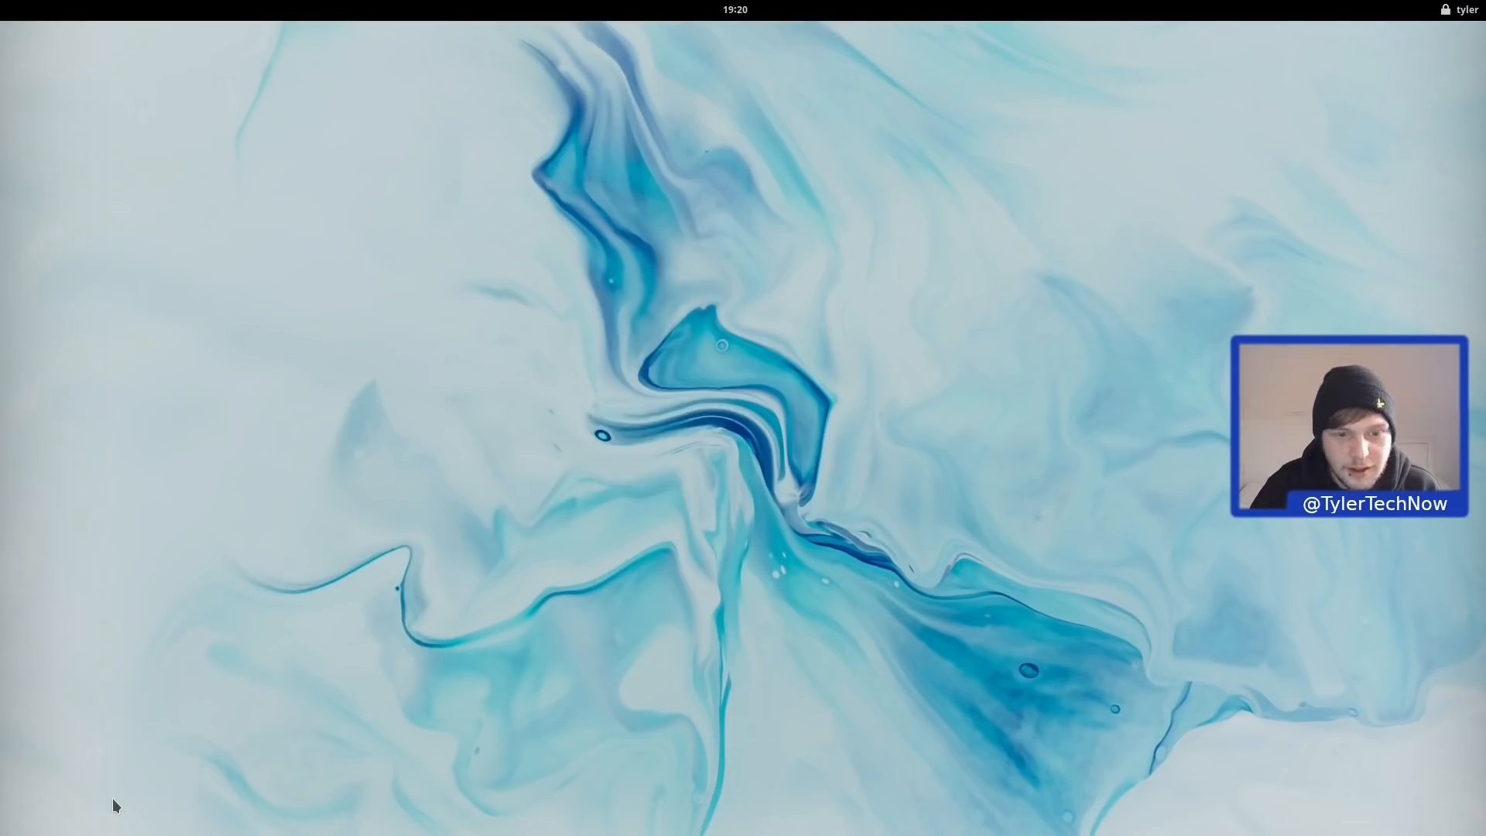
mouse_move(2, 404)
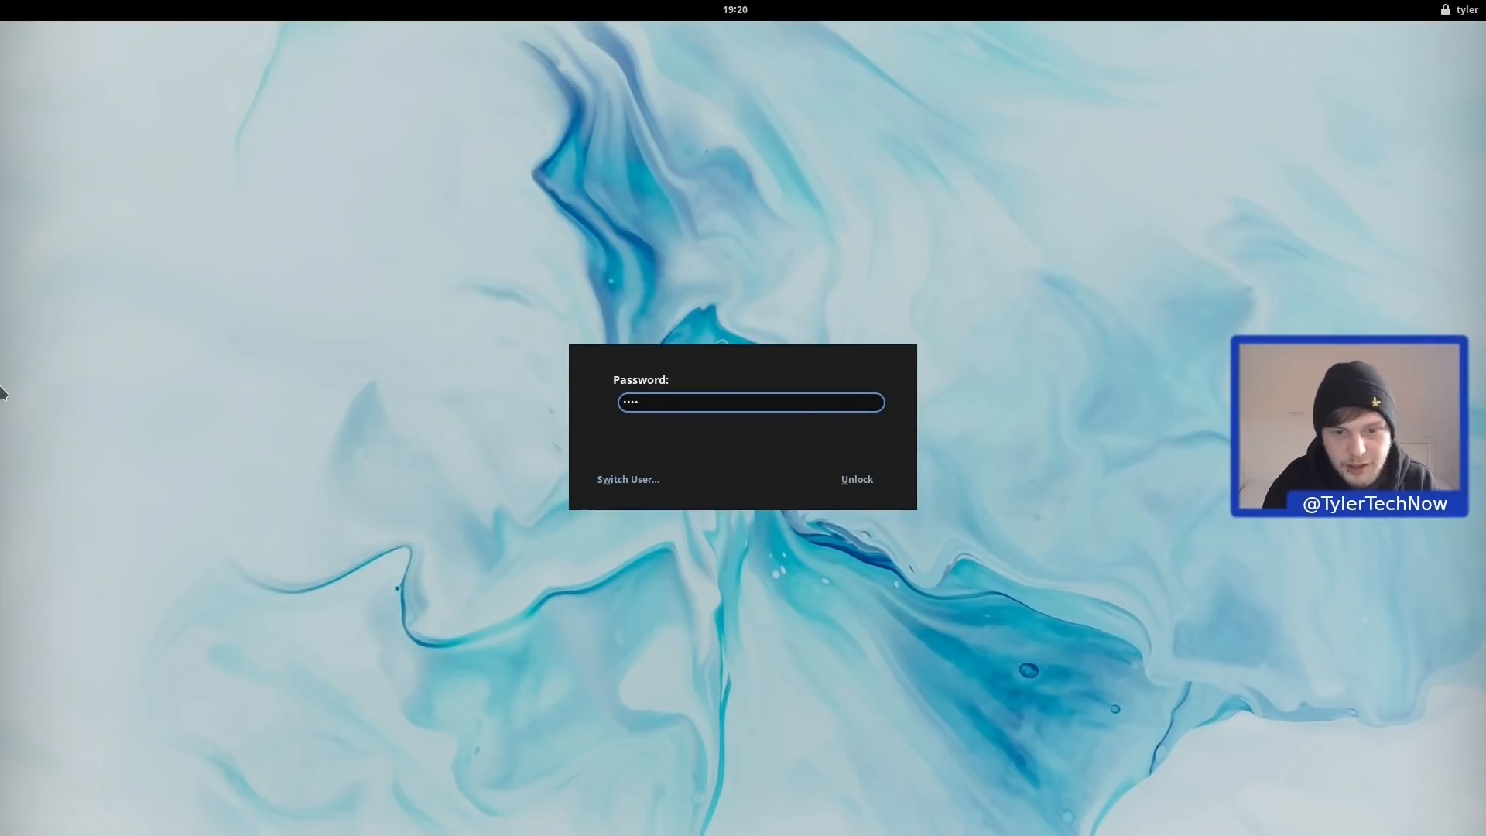
key(Return)
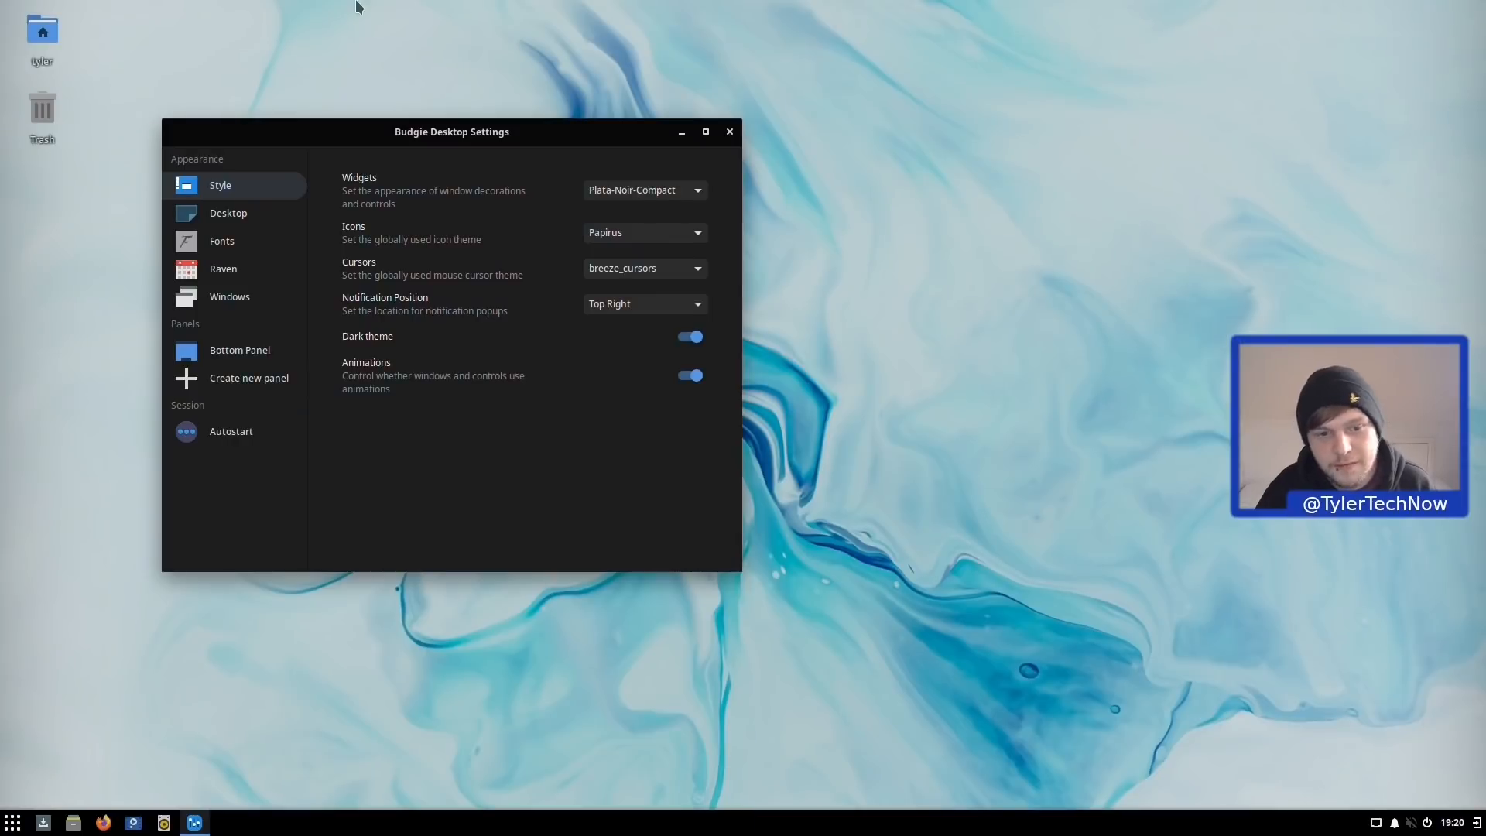
Step: Return to the Raven settings and reopen Raven to inspect the log-out control in its power strip
click(231, 275)
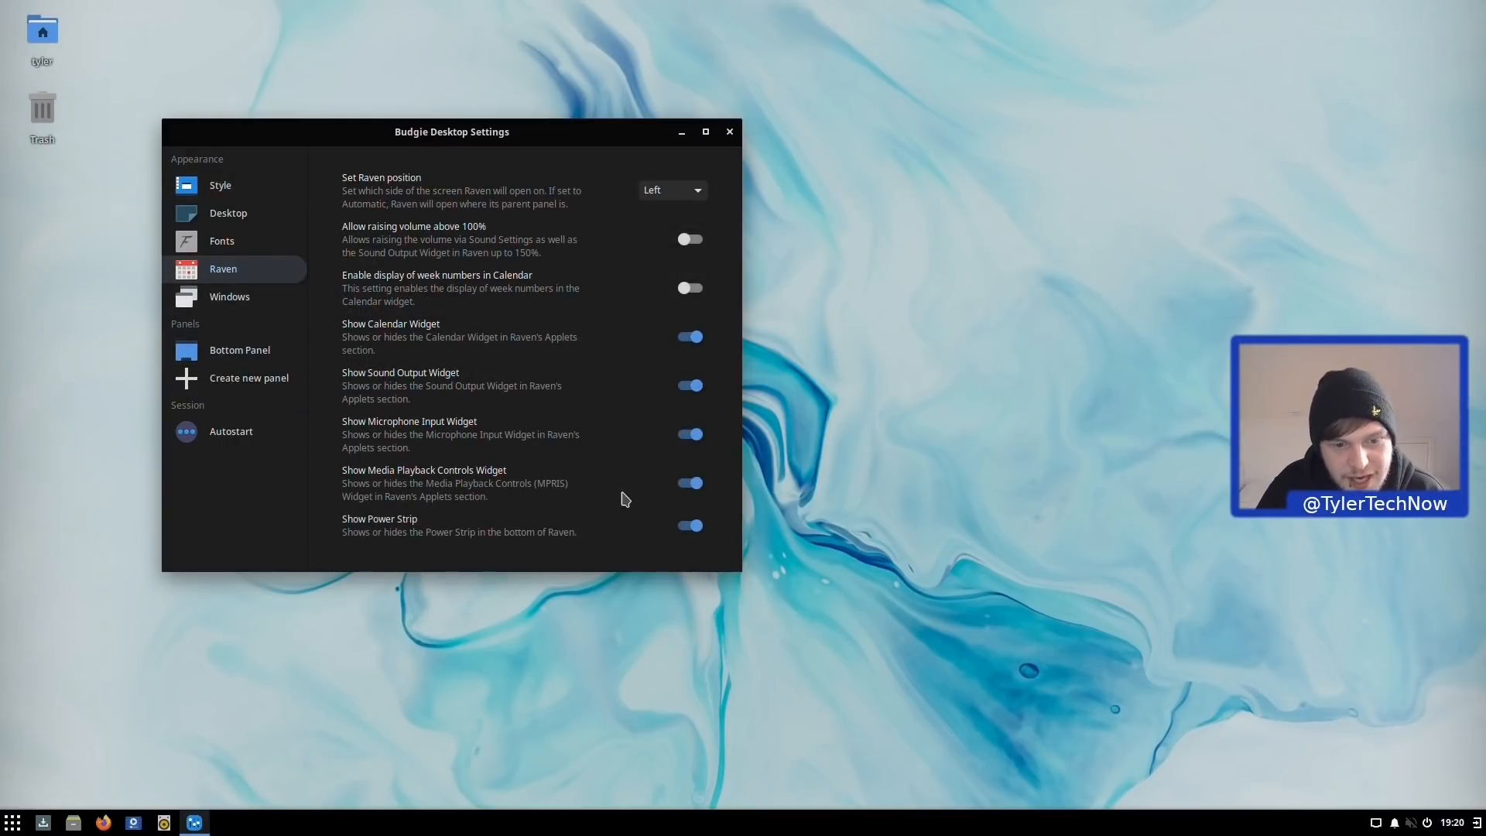
click(1477, 824)
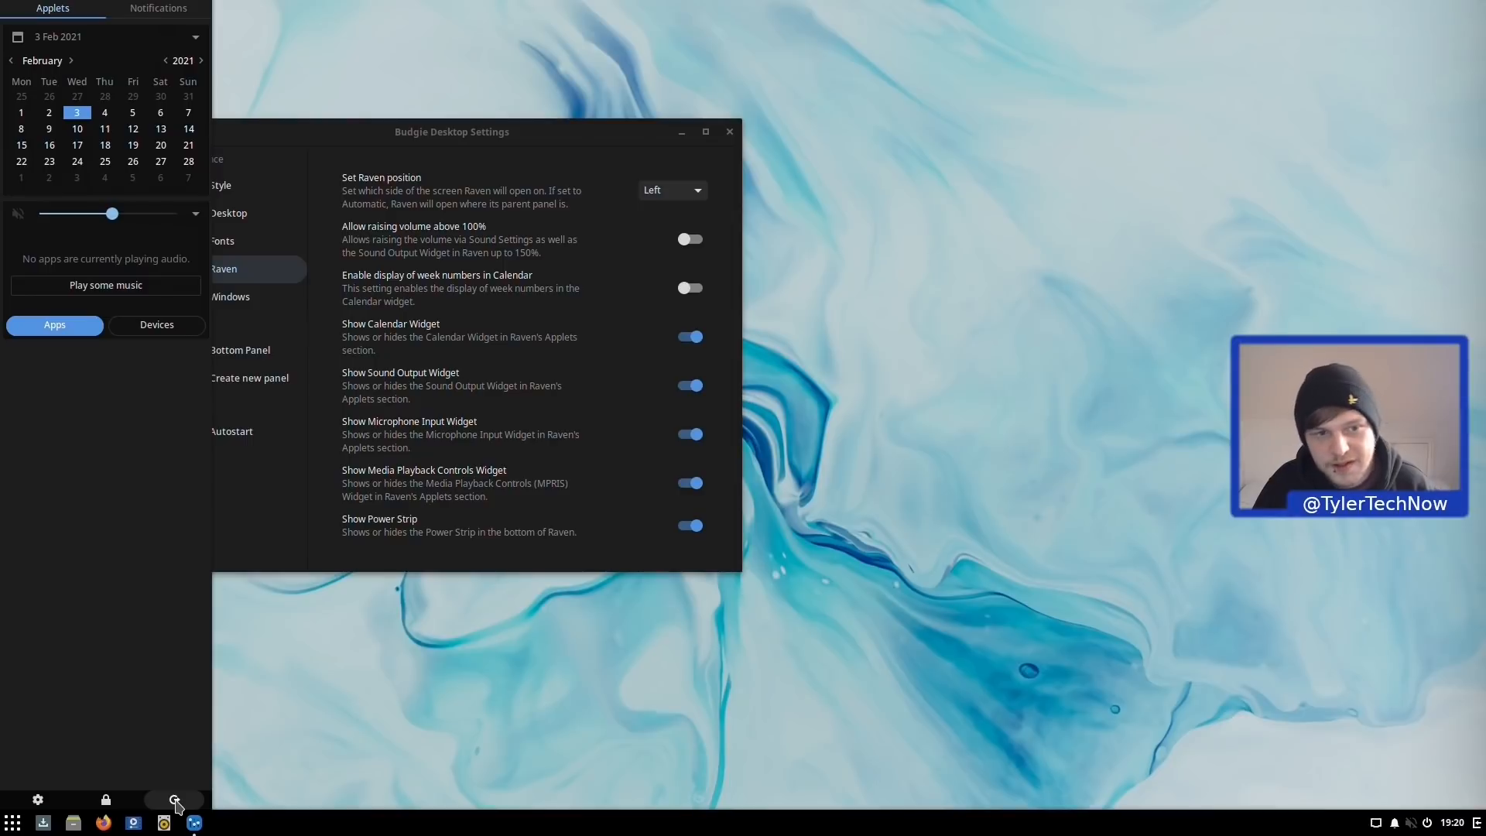
Step: On the Windows settings page, try the Left button layout and restore it to Right (standard)
click(227, 302)
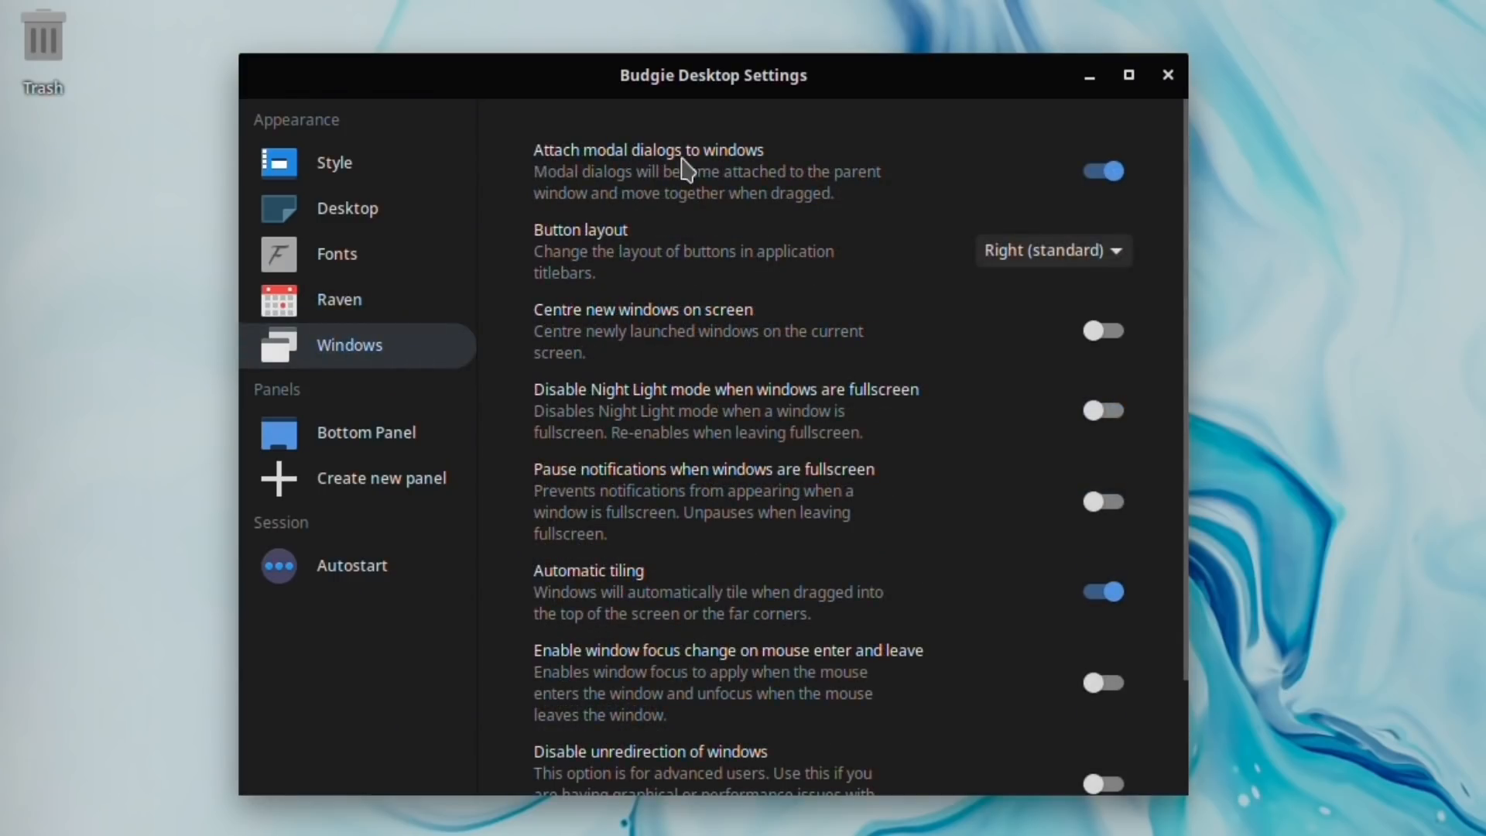
click(1074, 251)
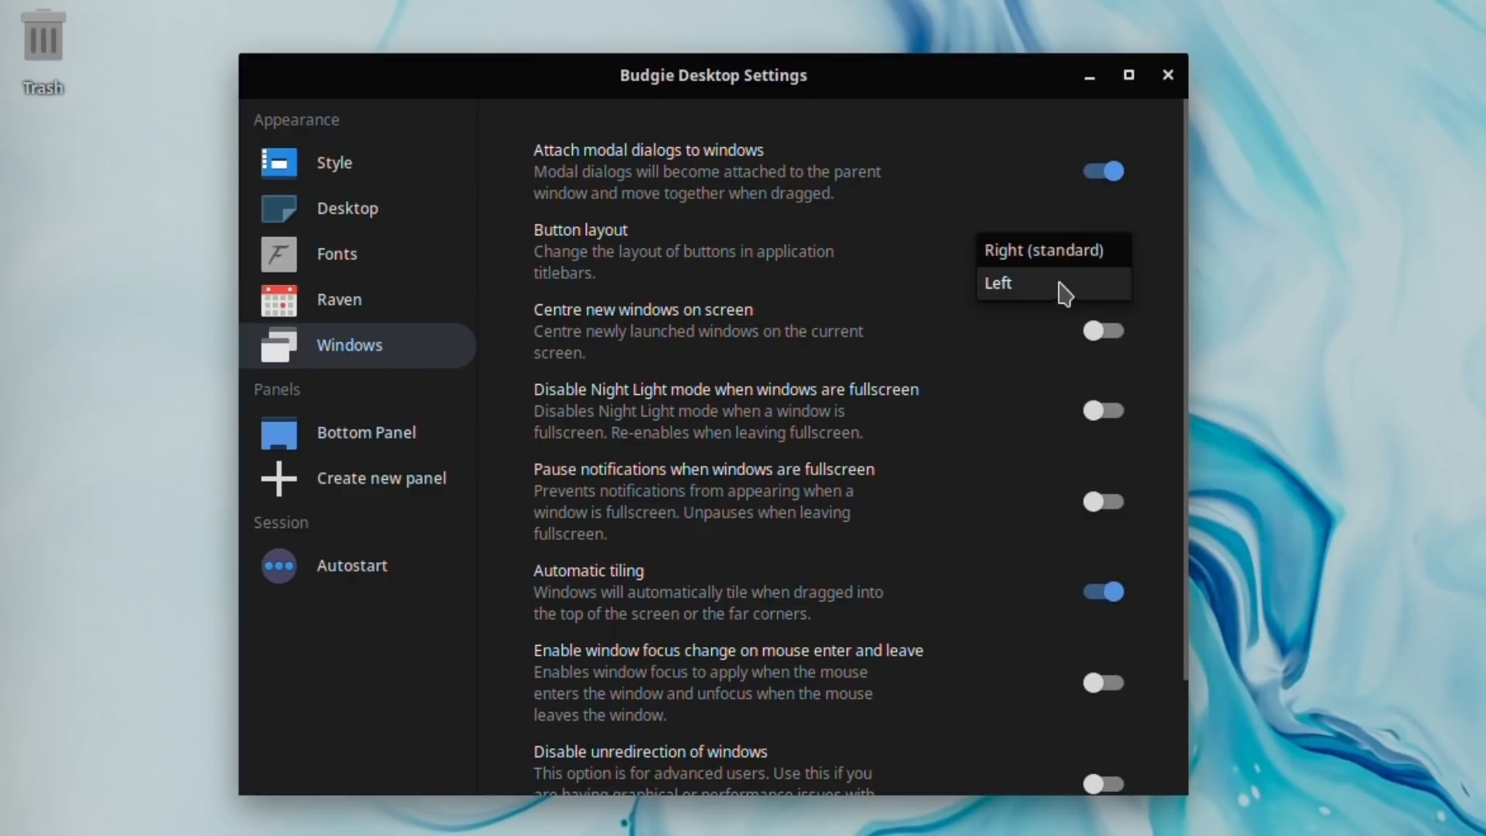
click(1066, 288)
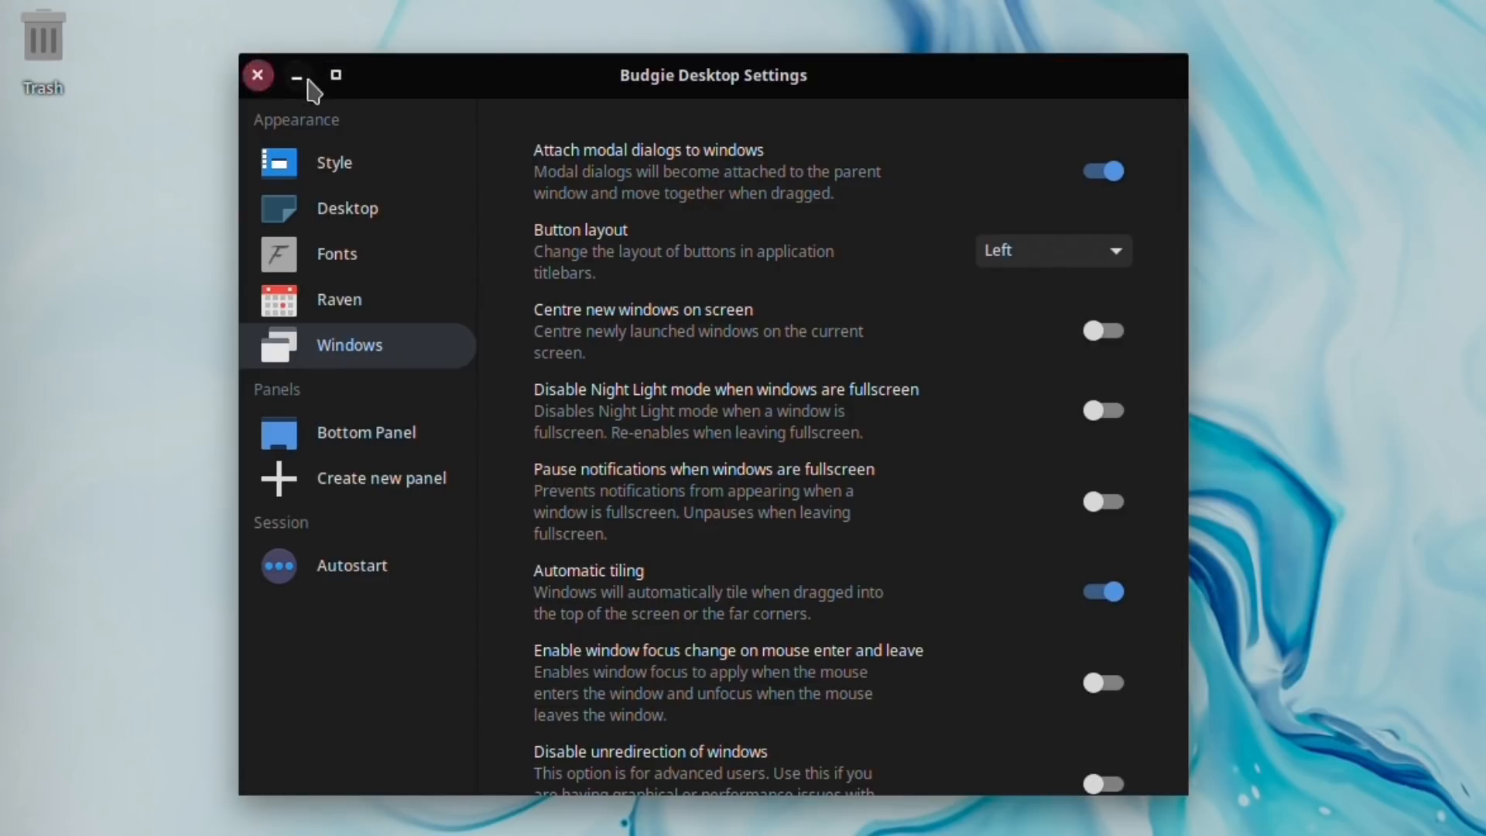
click(1025, 267)
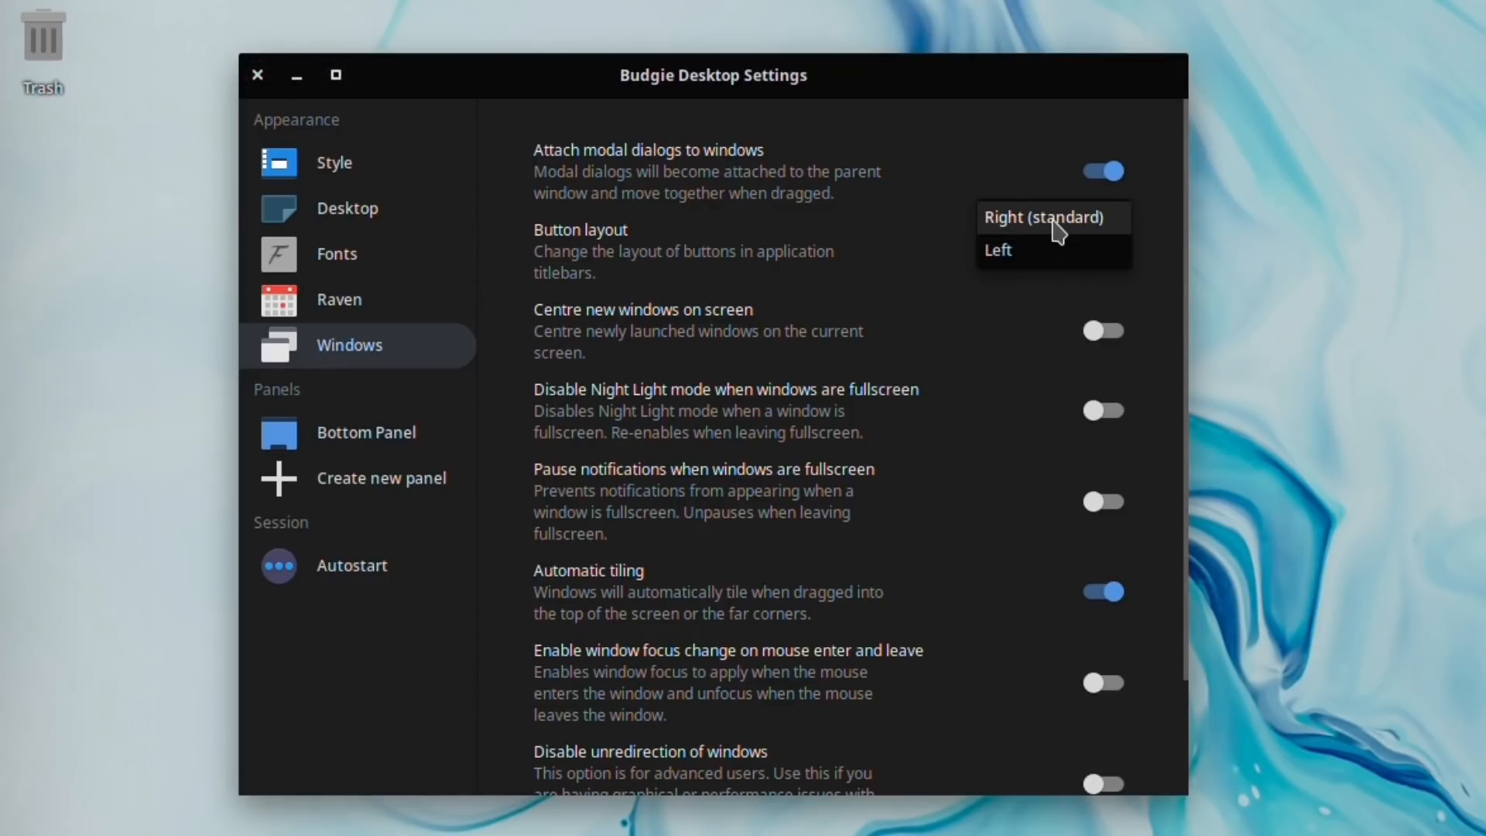
click(1054, 224)
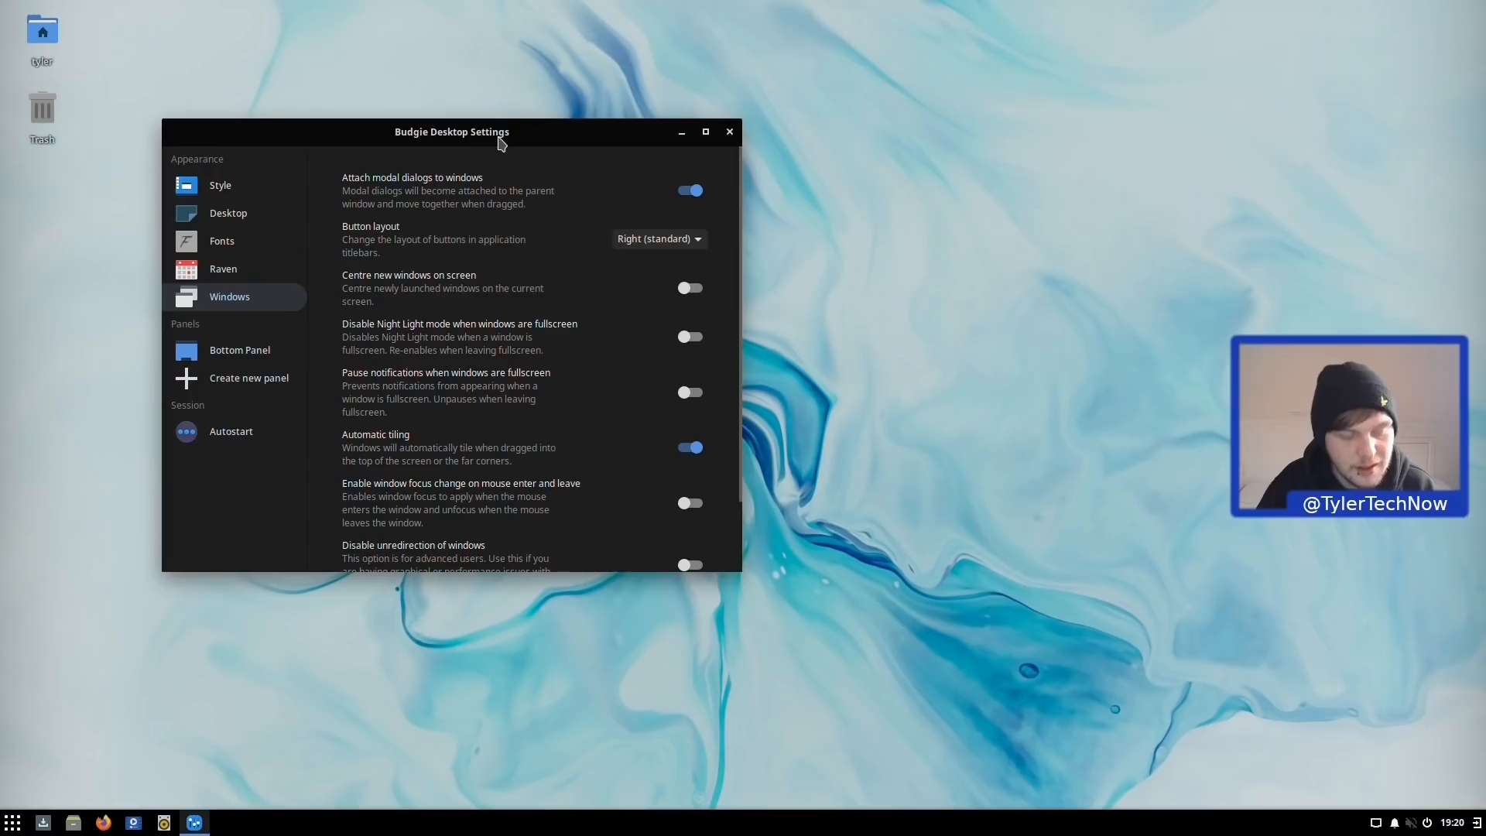
Step: Test window tiling by snapping Budgie Desktop Settings to each half of the desktop, leaving it right-tiled beside a left-tiled file manager
key(super+Left)
key(super+Right)
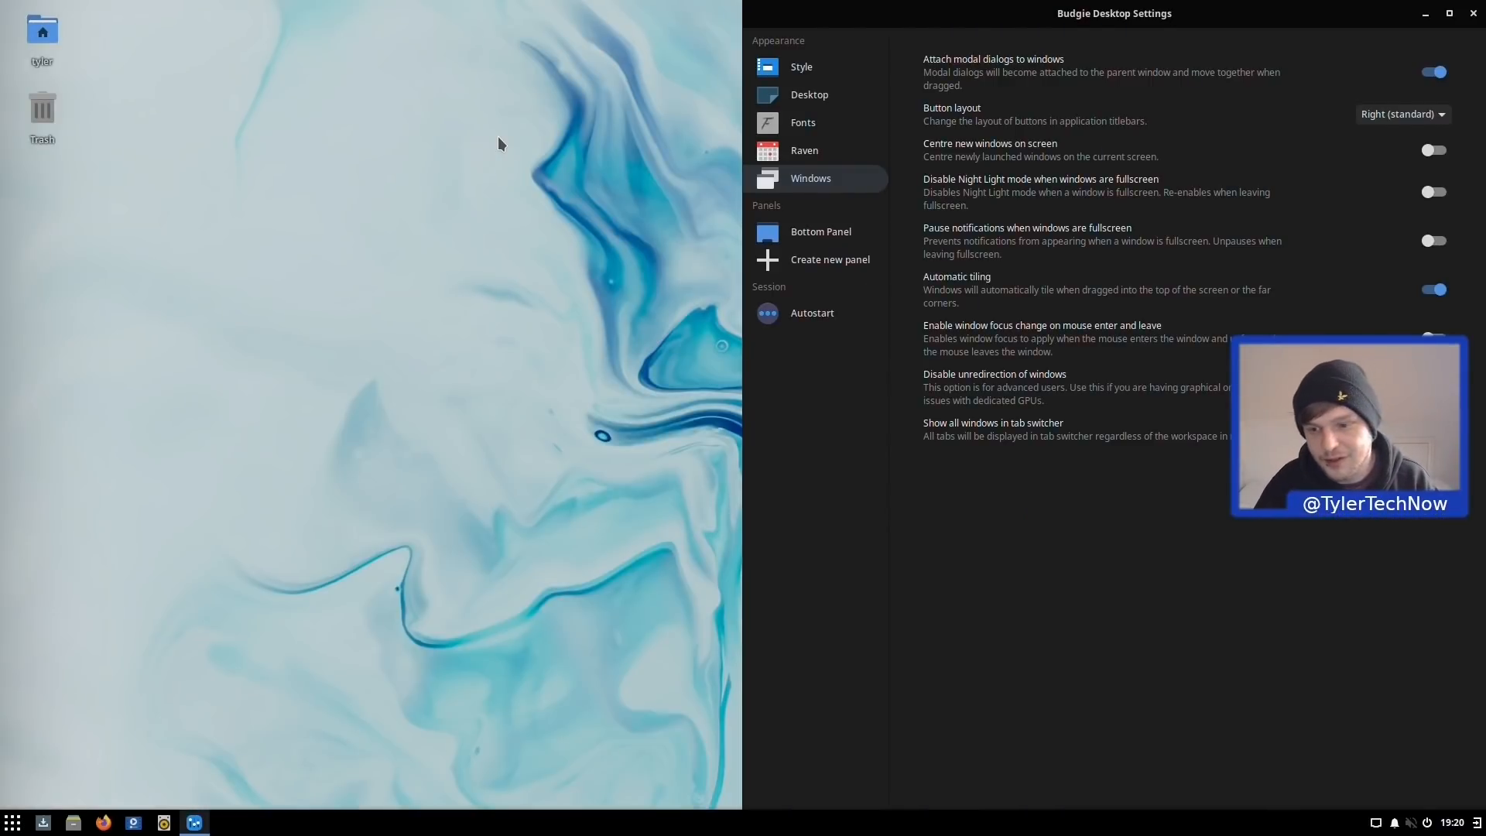
key(super+Left)
key(super+Left)
key(super+Up)
key(super+Left)
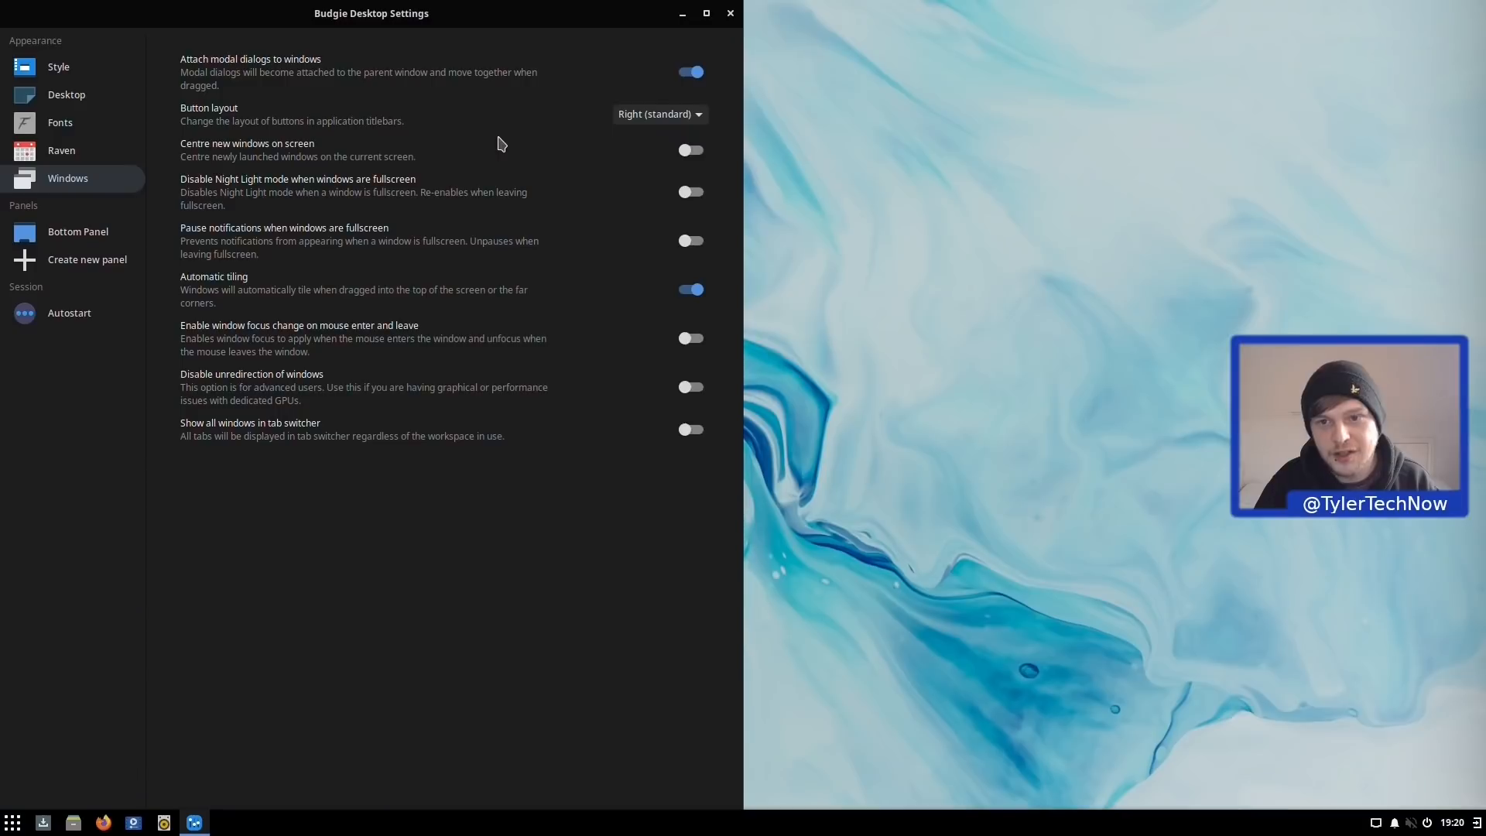
key(super+Right)
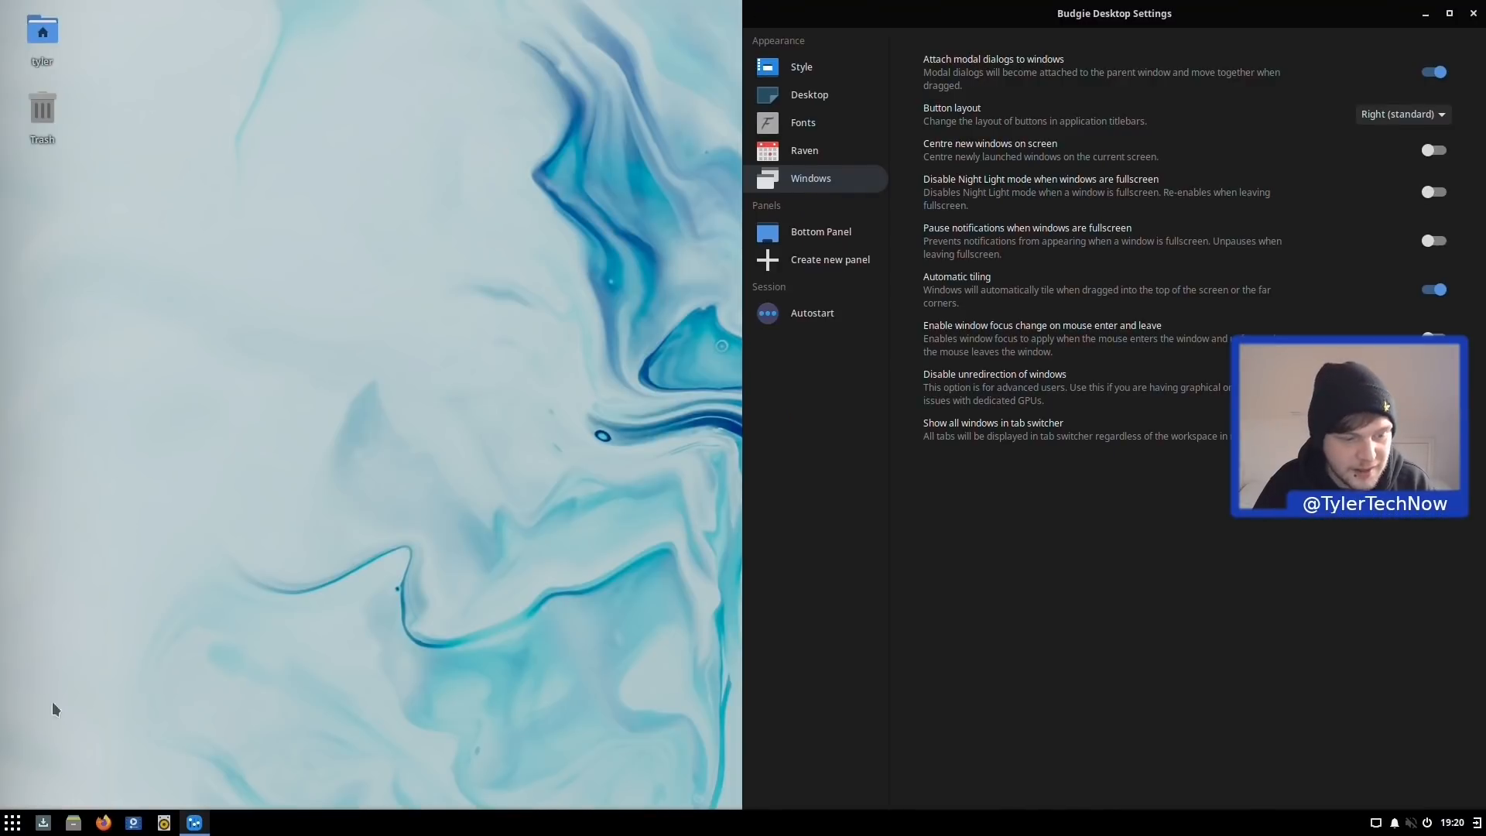
click(73, 822)
key(super+Left)
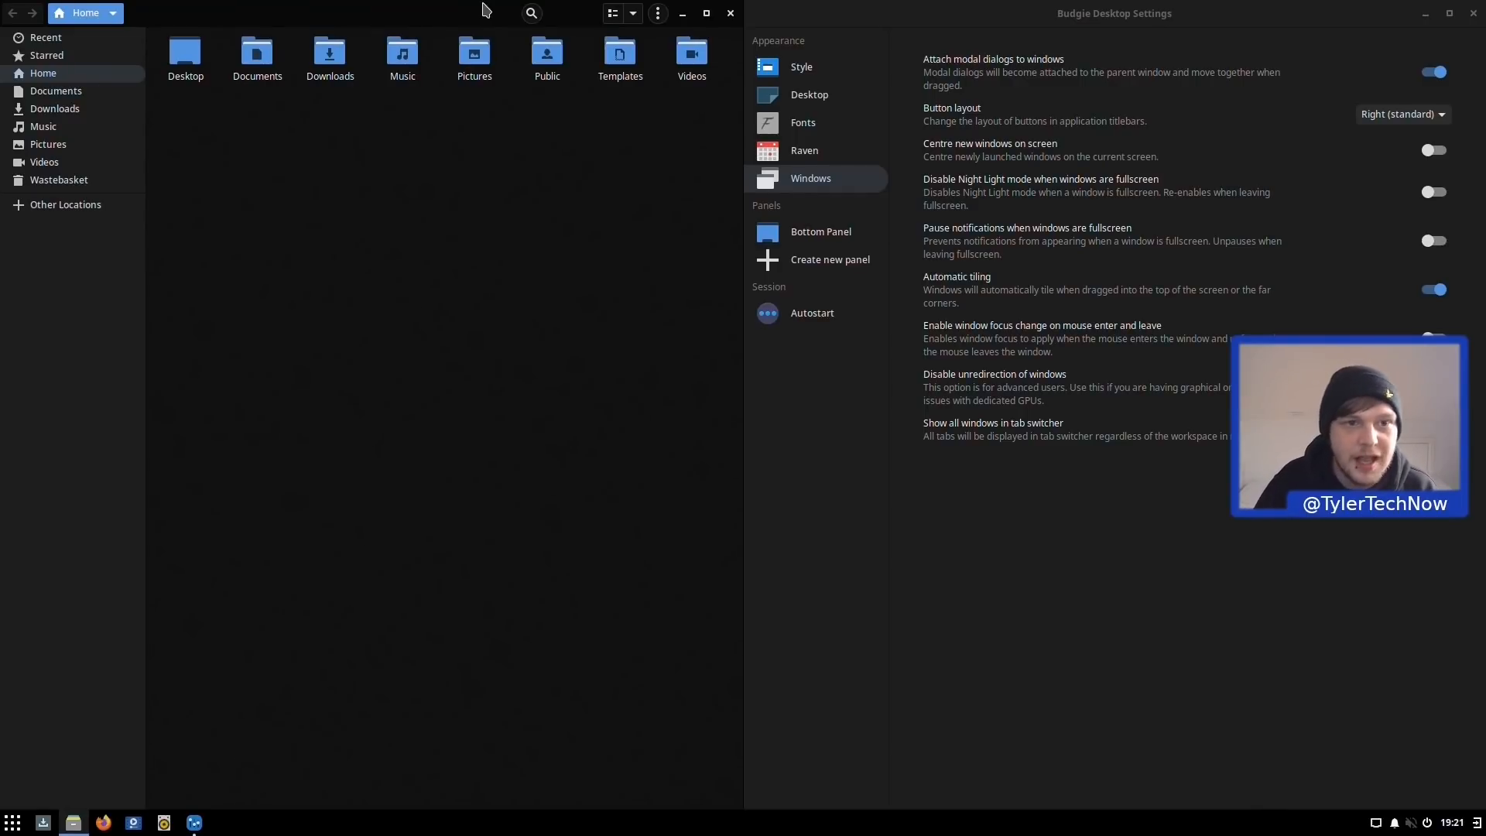
Step: Close the file manager and untile Budgie Desktop Settings to view the remaining Windows options
drag(387, 20, 622, 178)
click(911, 171)
drag(998, 17, 490, 106)
scroll(675, 340, down, 2)
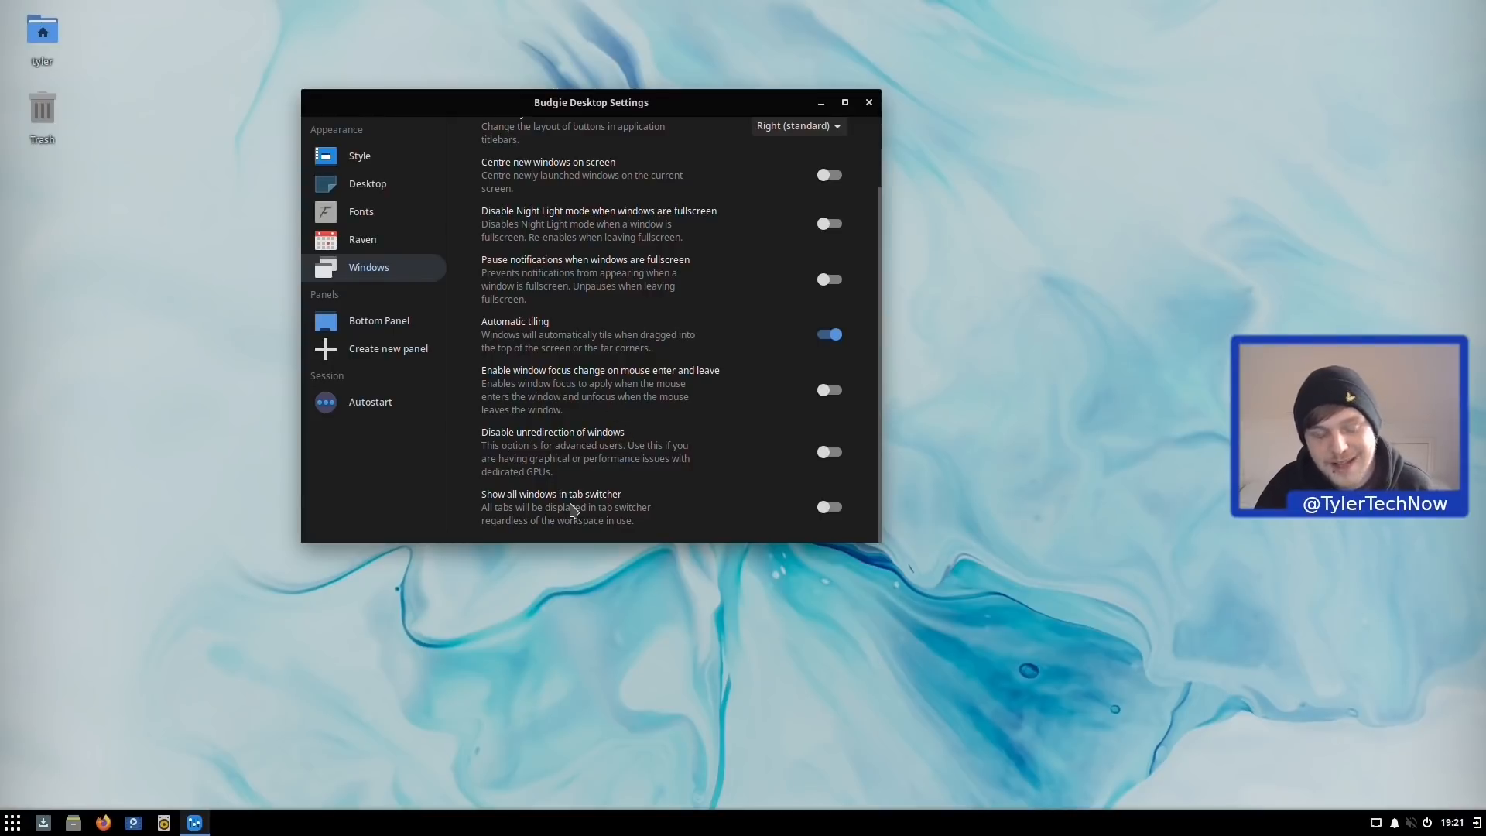
Step: Arrange a file manager window beside Budgie Desktop Settings and cycle between both in the tab switcher
click(73, 822)
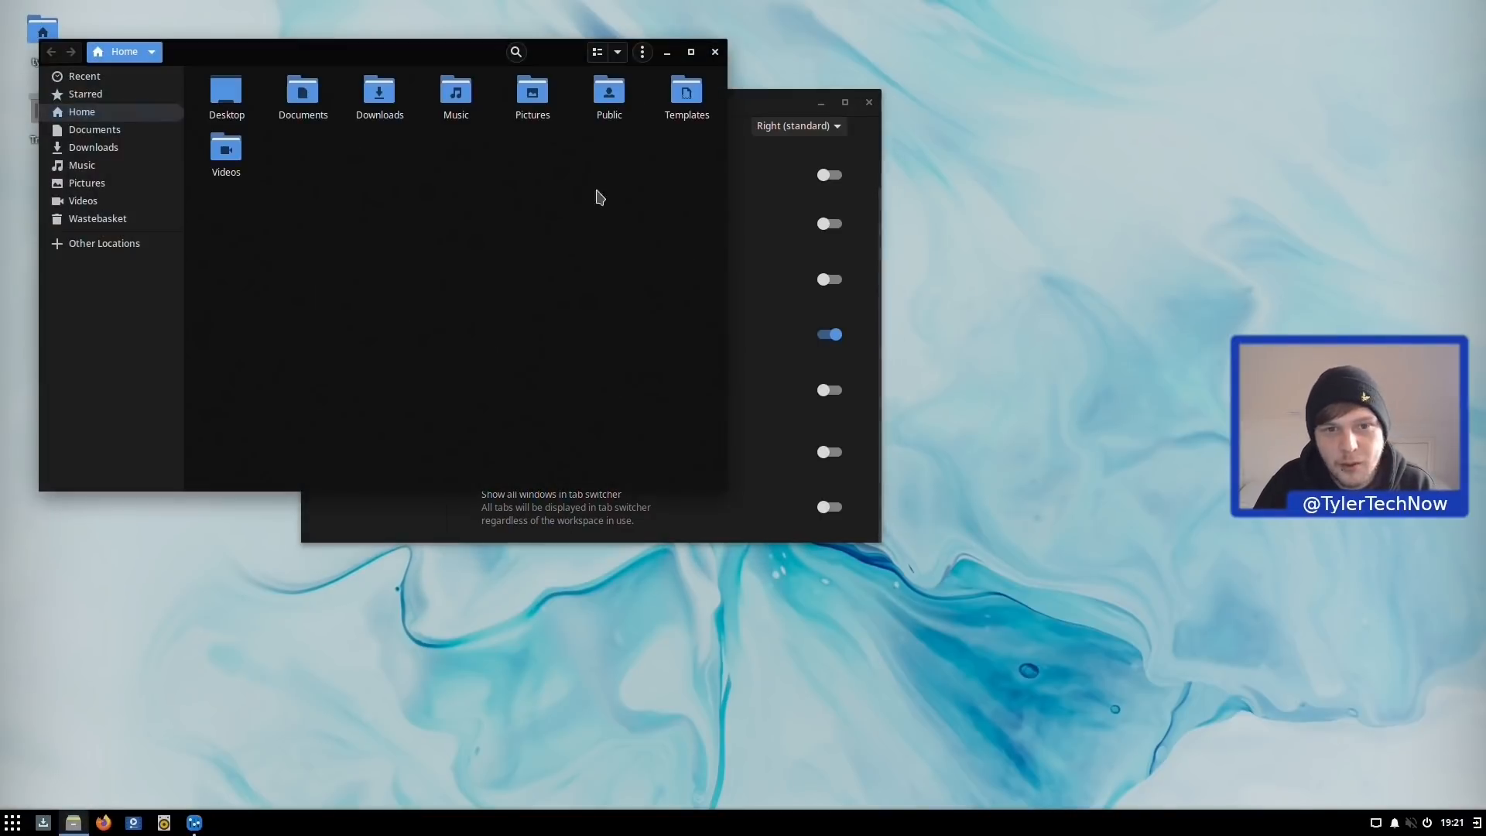
drag(370, 58, 974, 166)
drag(592, 111, 431, 135)
key(alt+Tab)
key(alt+Tab)
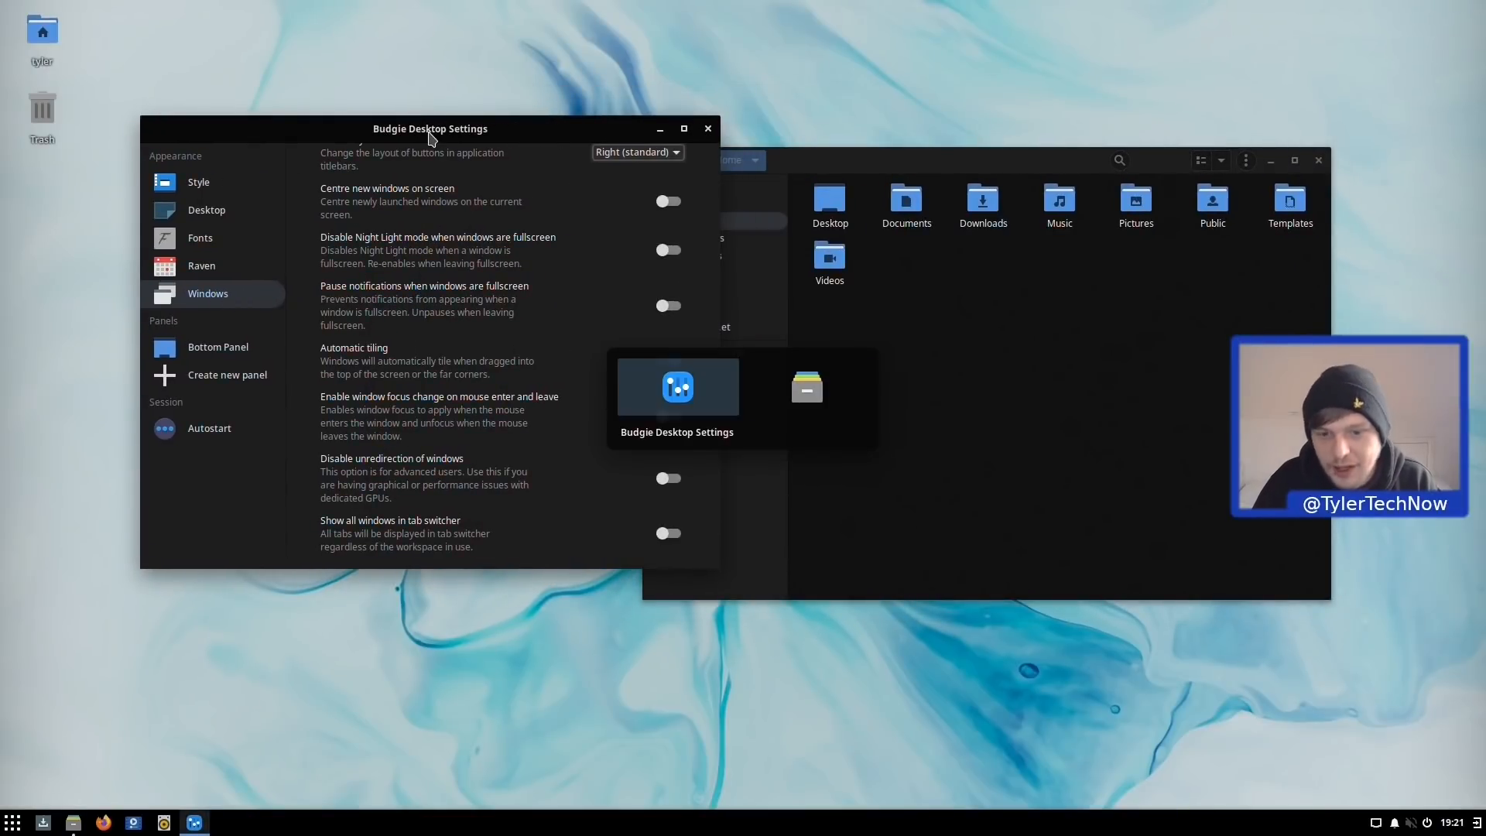
key(alt+Tab)
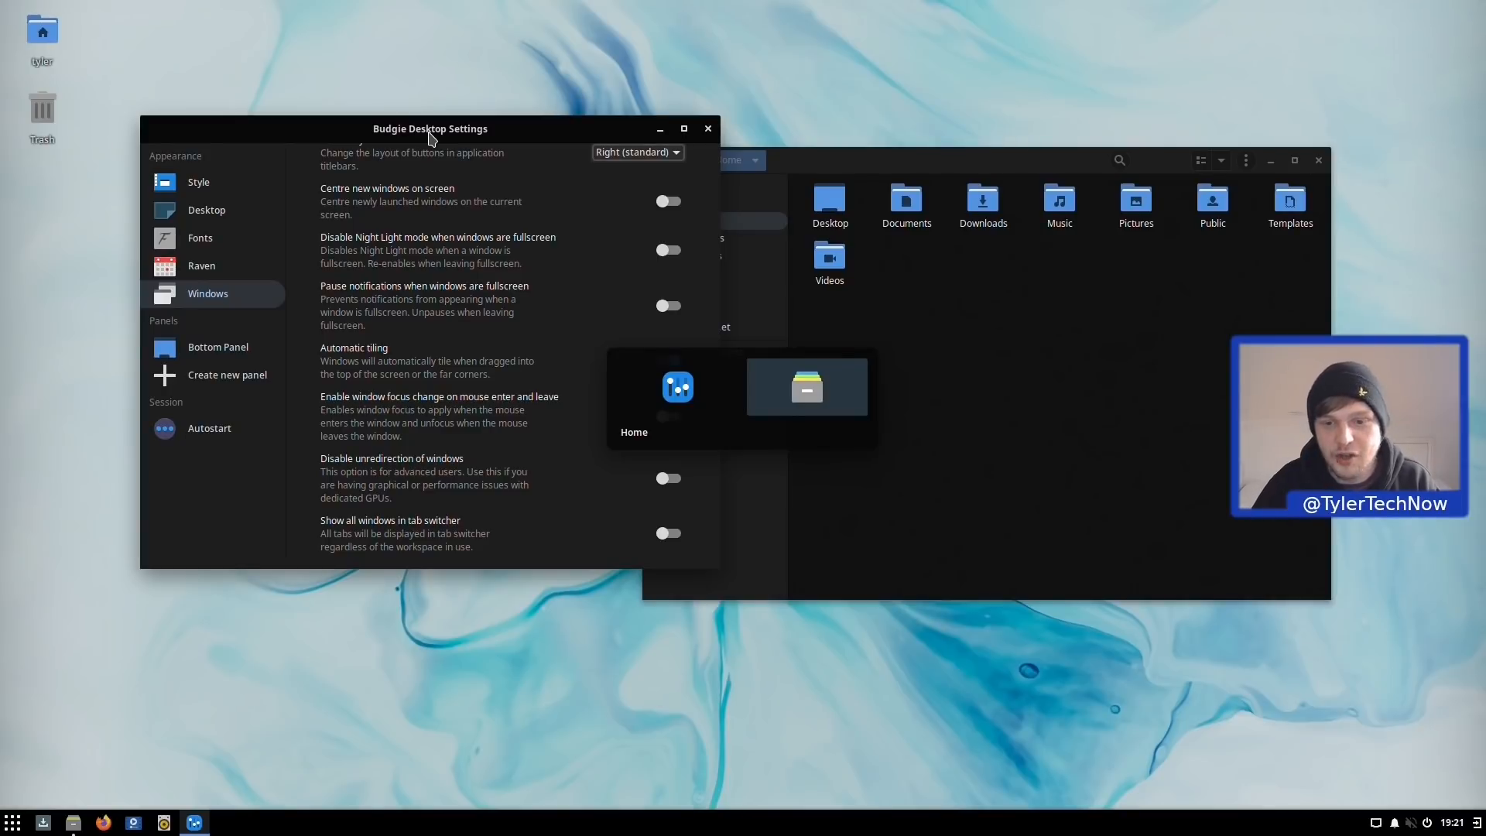
key(alt+Tab)
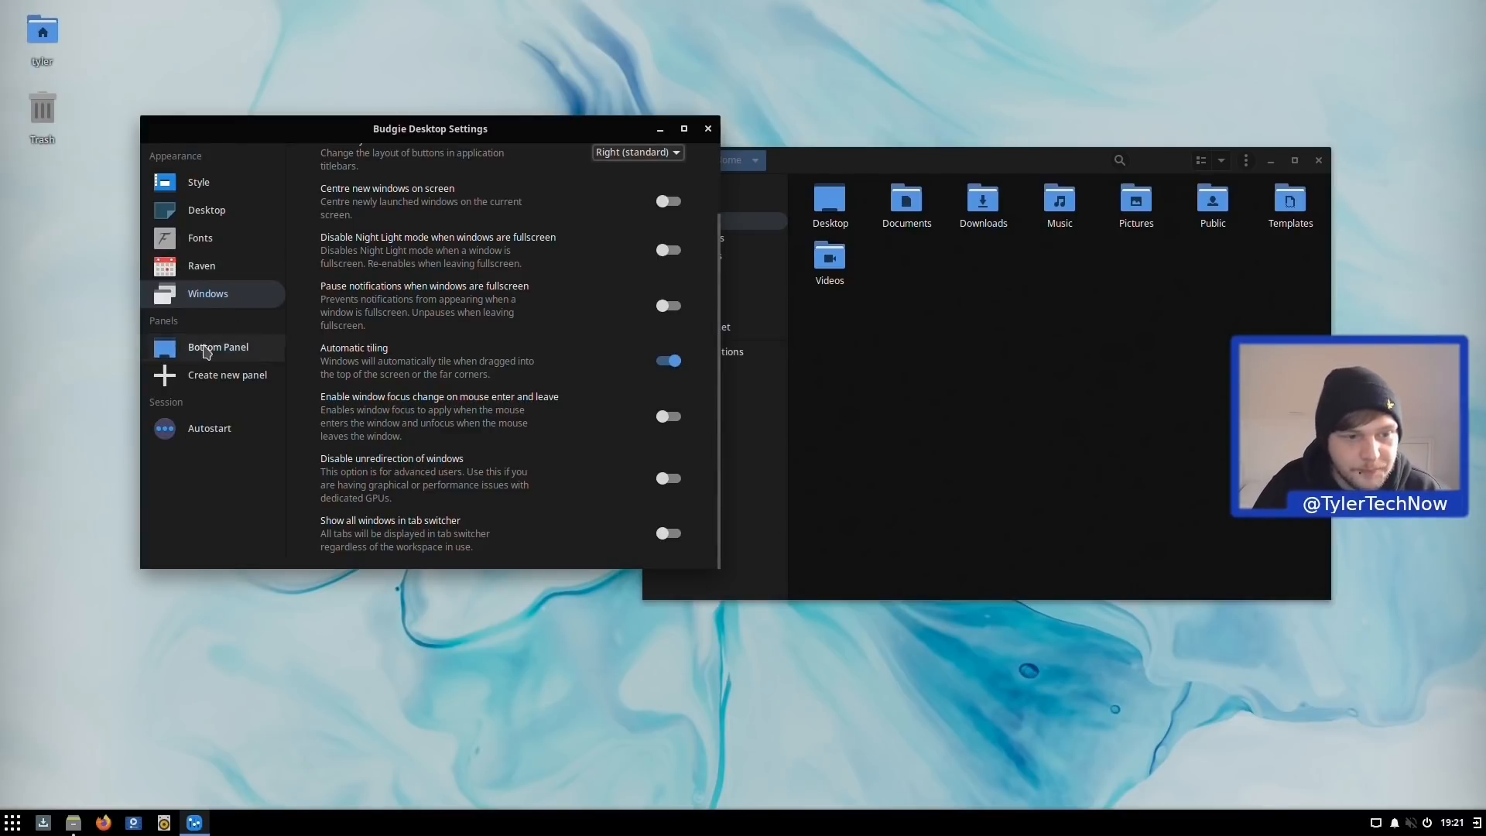
Step: Open the Bottom Panel settings, move the settings window towards the middle of the desktop and close the file manager
click(207, 352)
drag(414, 140, 697, 161)
click(1319, 160)
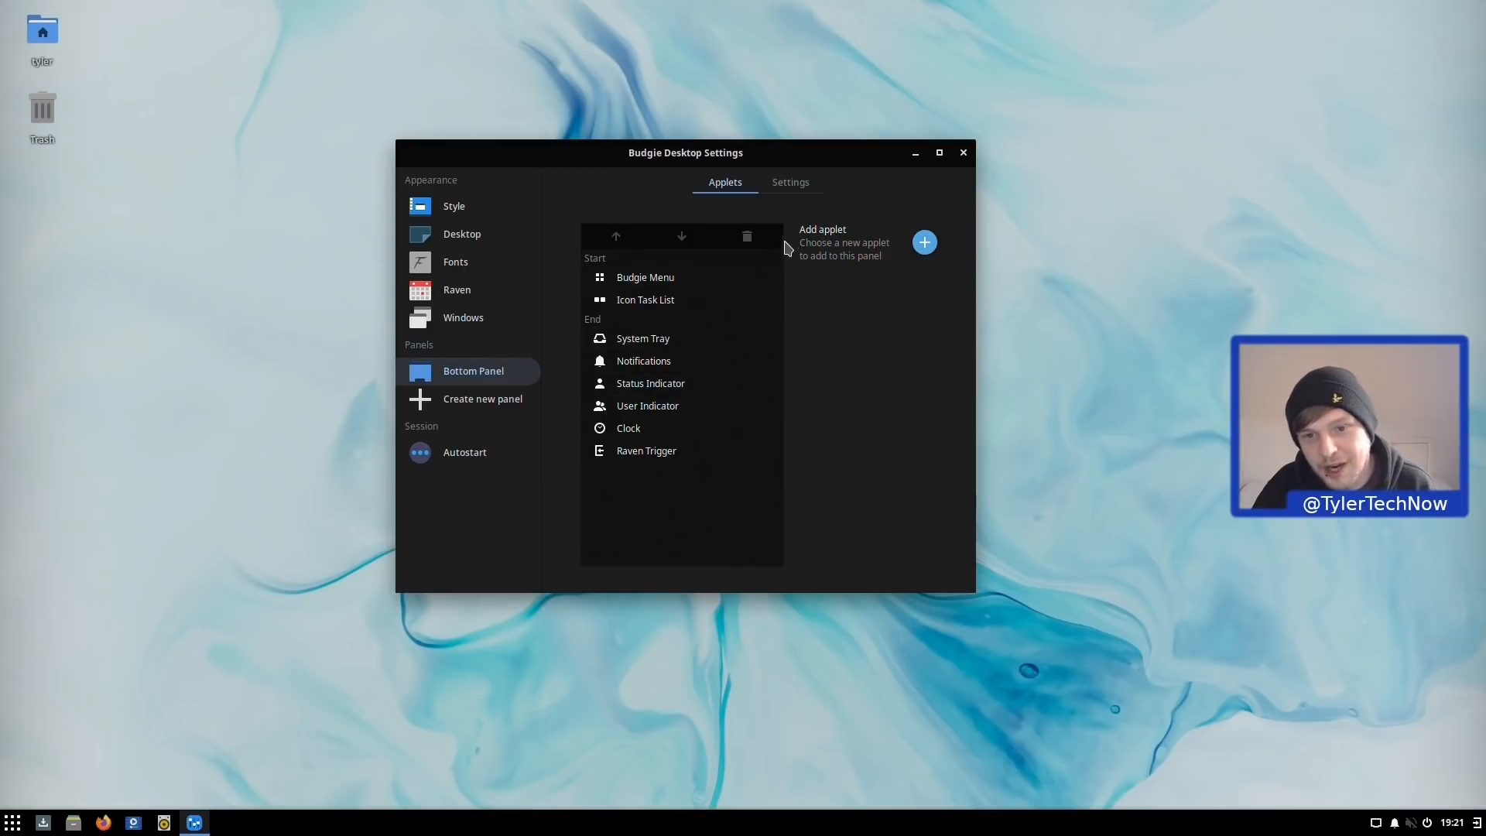
Step: Switch the bottom panel's Dock mode on and off again, and return to its applet list
click(791, 183)
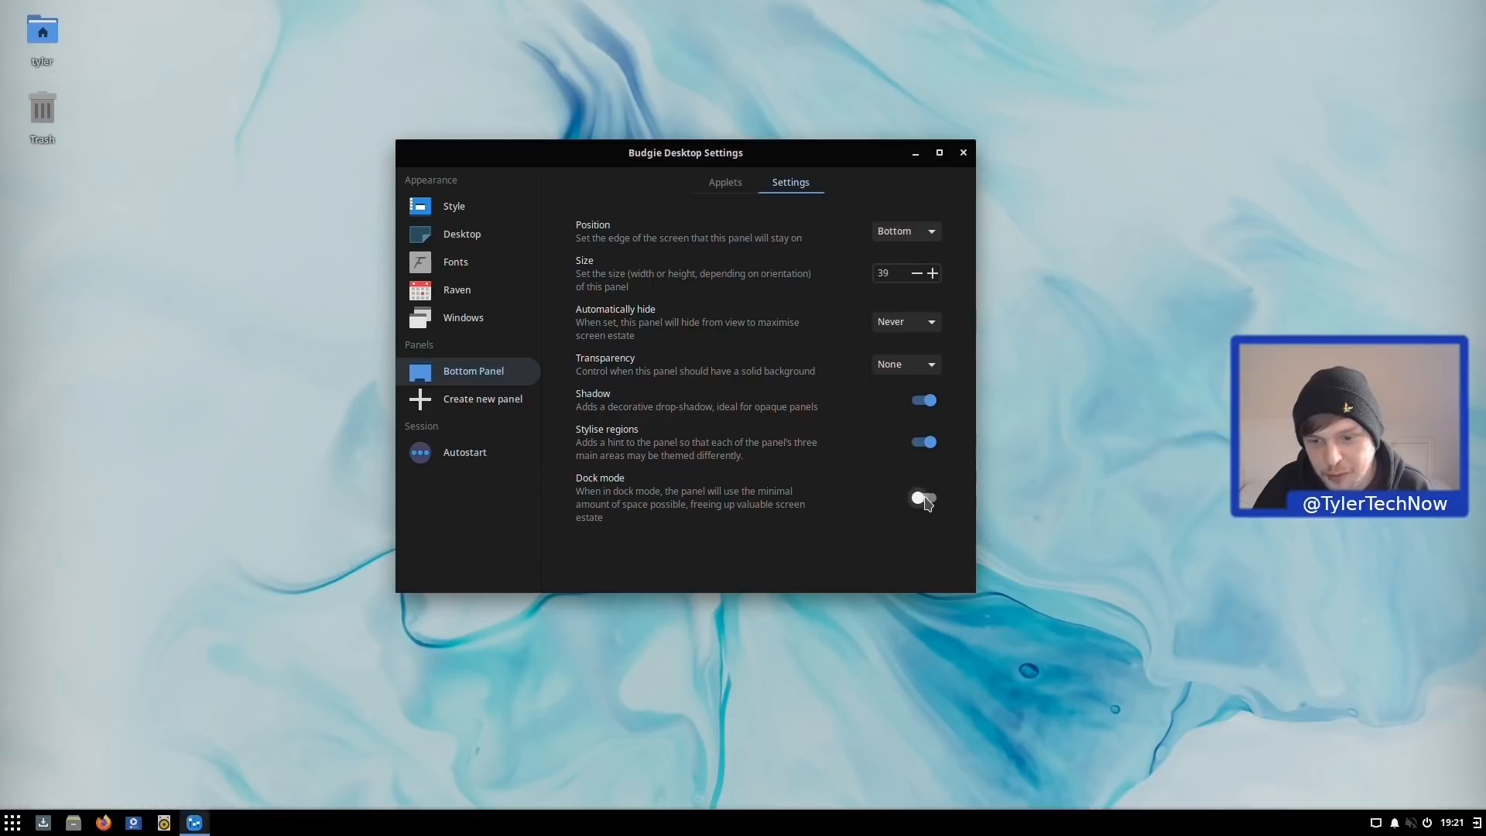
click(924, 498)
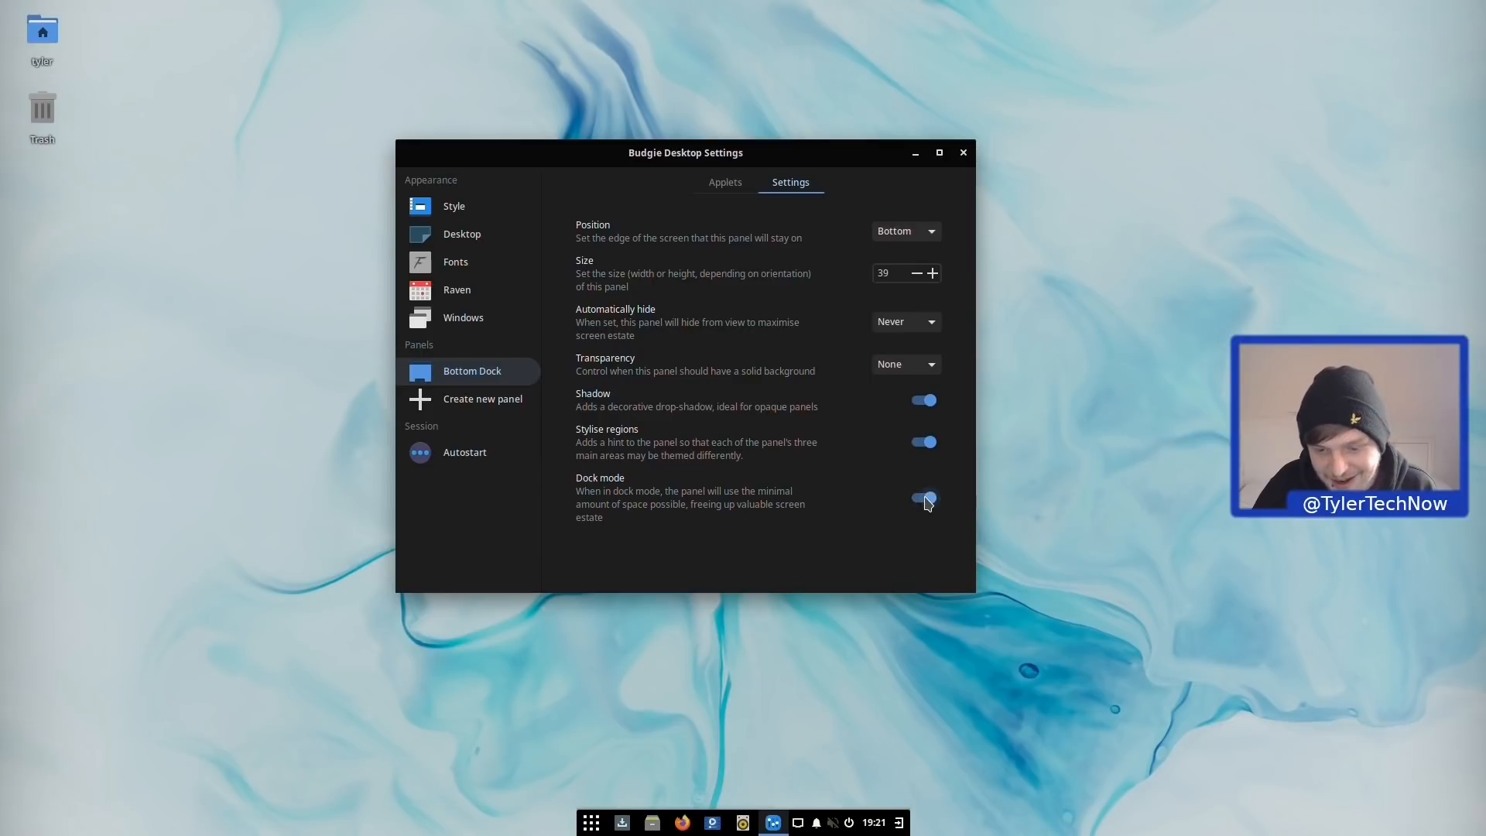
click(926, 499)
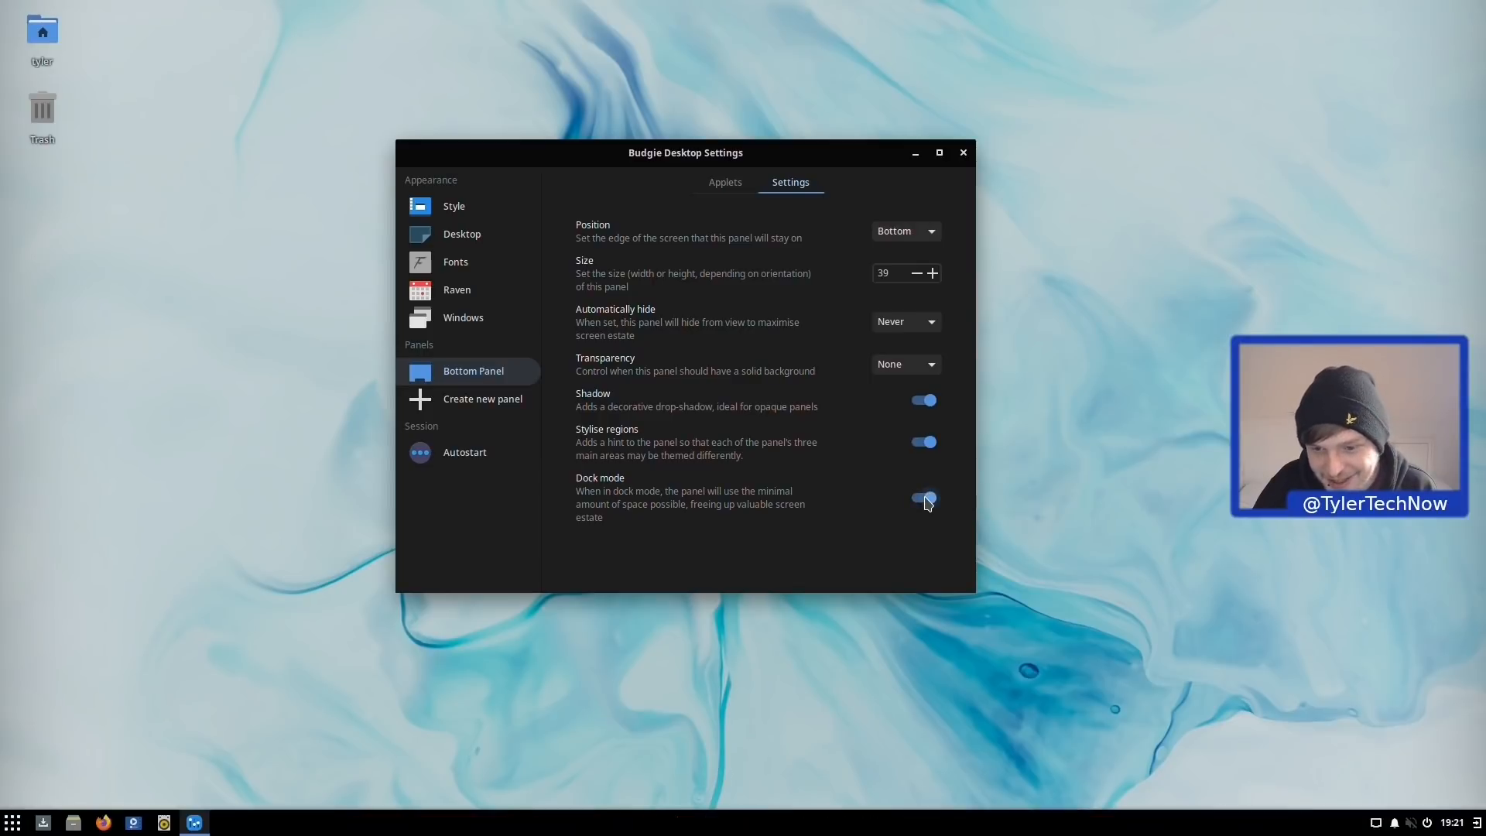
click(719, 183)
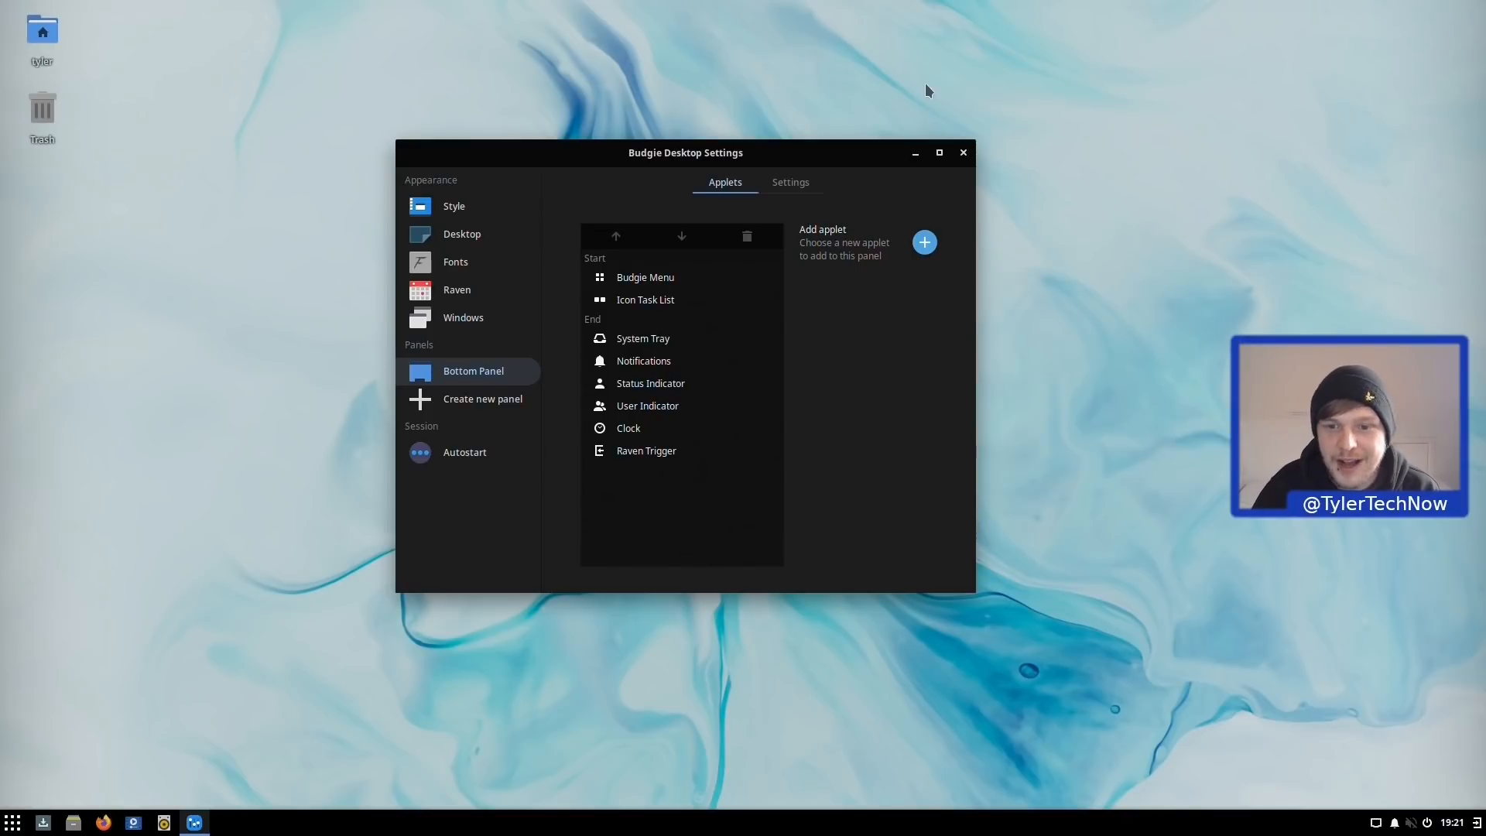
Step: Add the Caffeine applet to the bottom panel
click(924, 243)
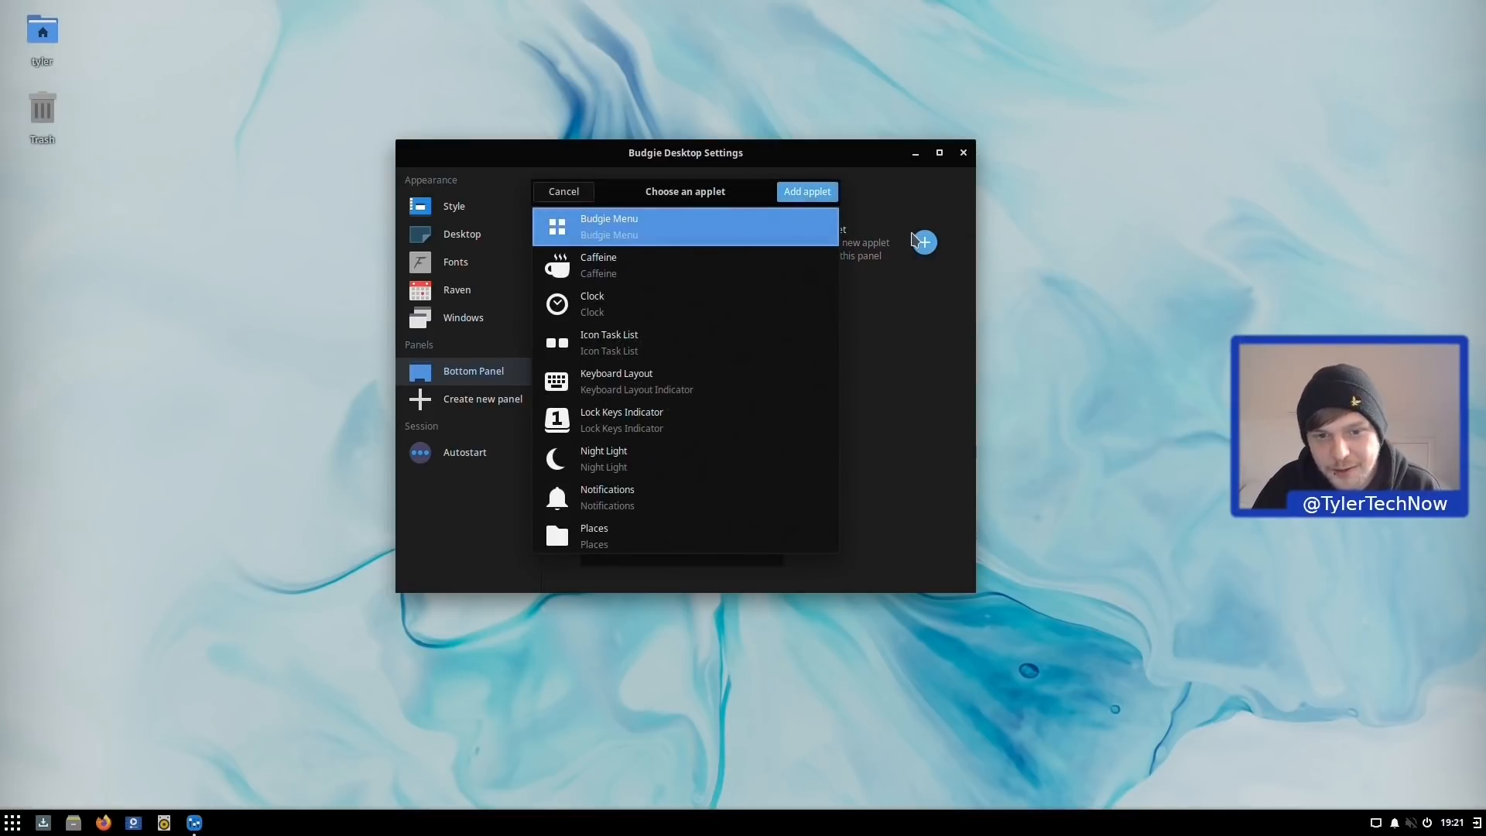
scroll(611, 259, down, 1)
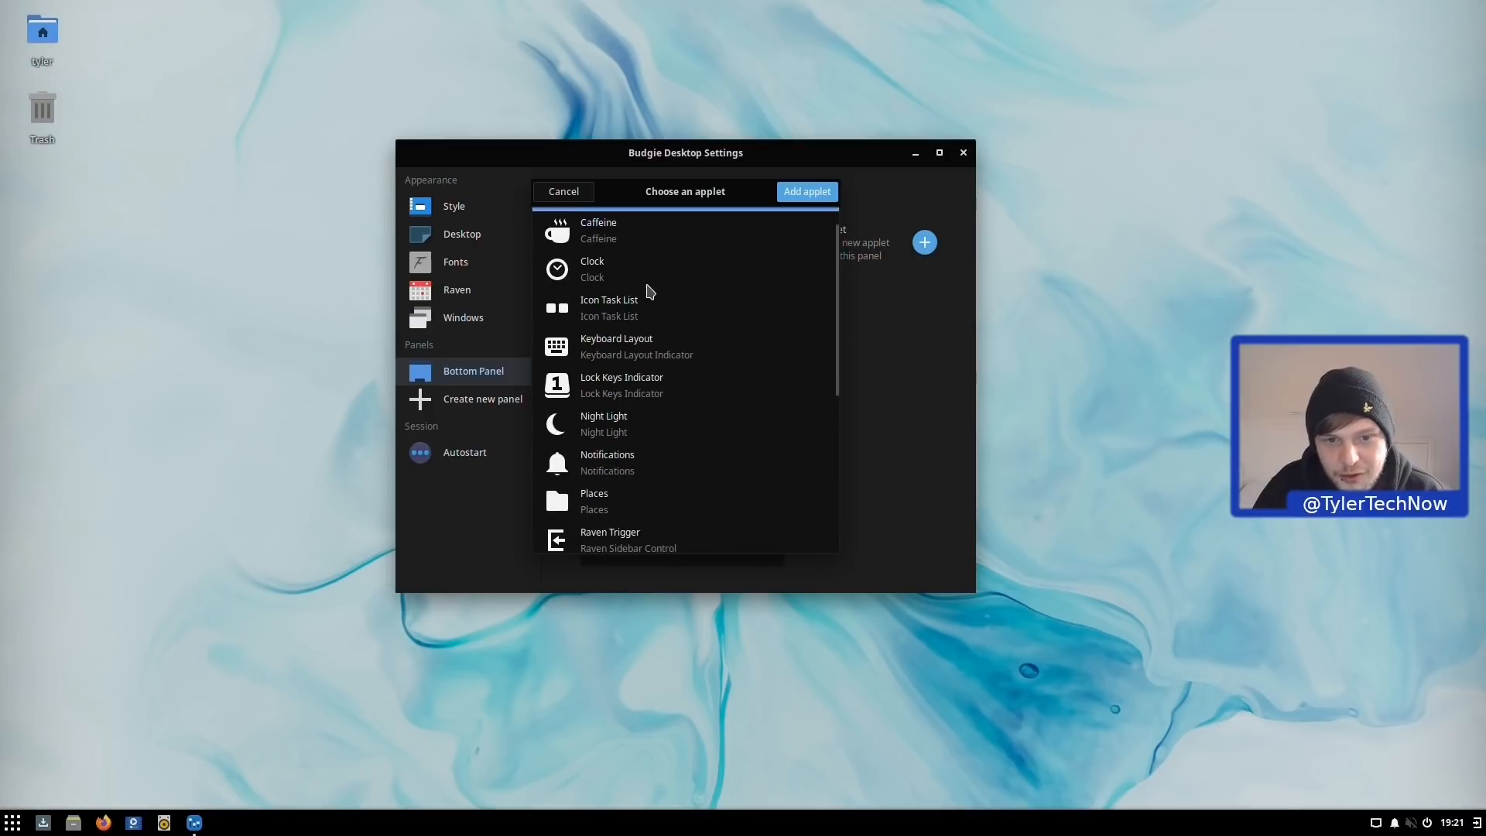
scroll(615, 271, up, 1)
click(627, 266)
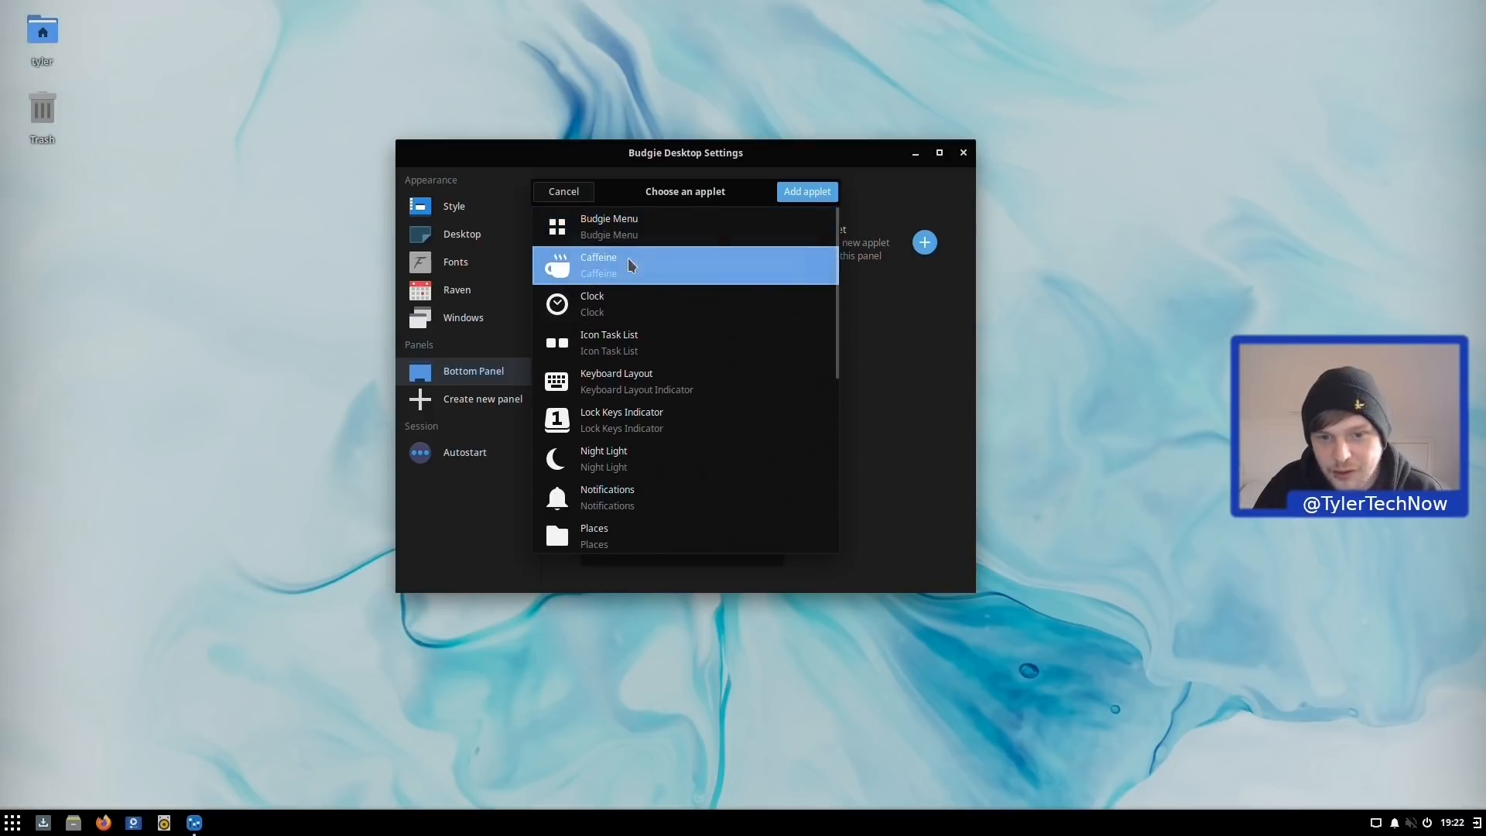
click(808, 194)
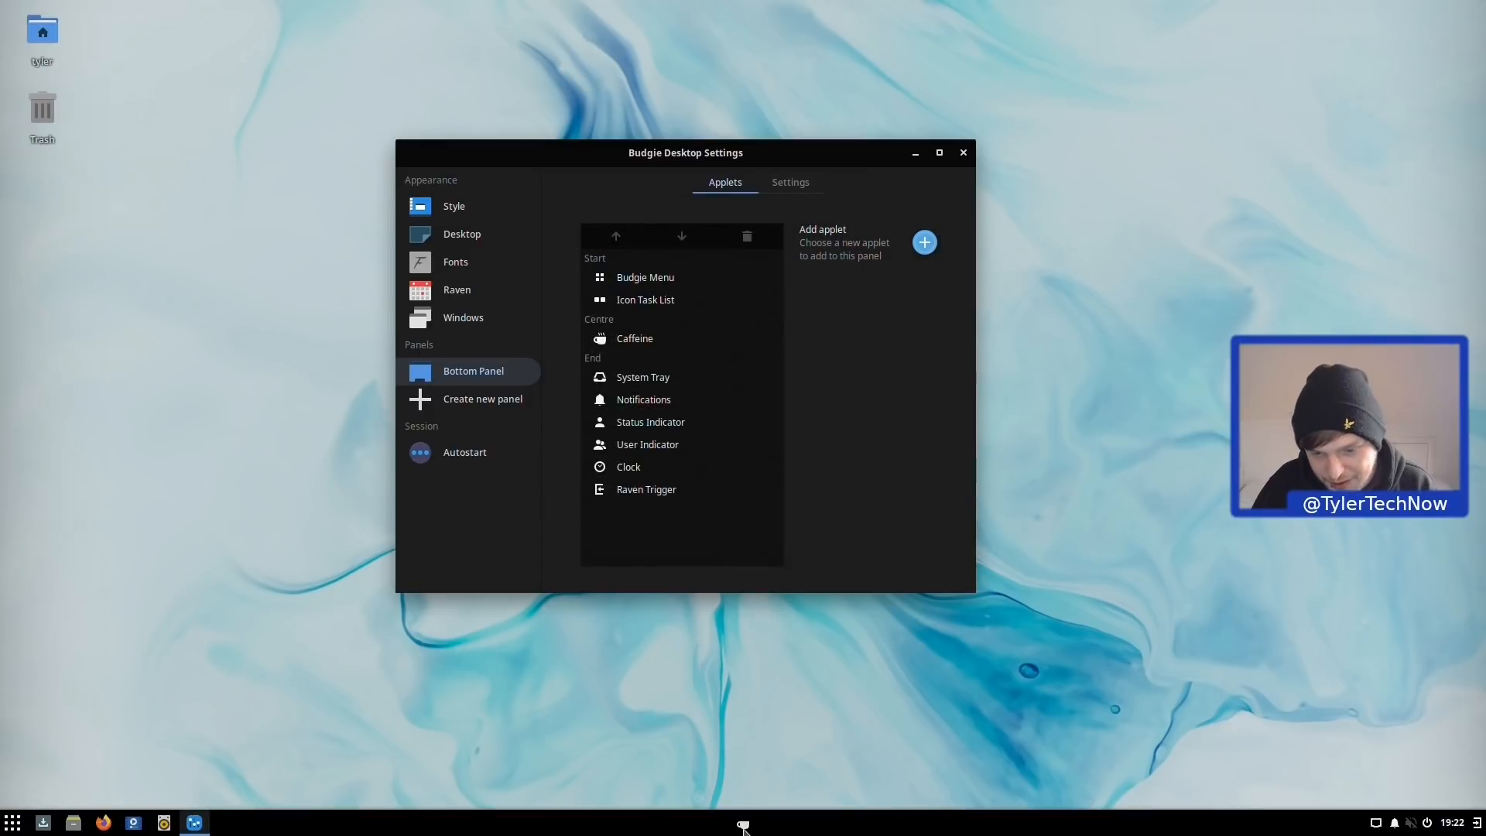
Step: Browse the full list of applets available for the bottom panel without adding another one
click(924, 243)
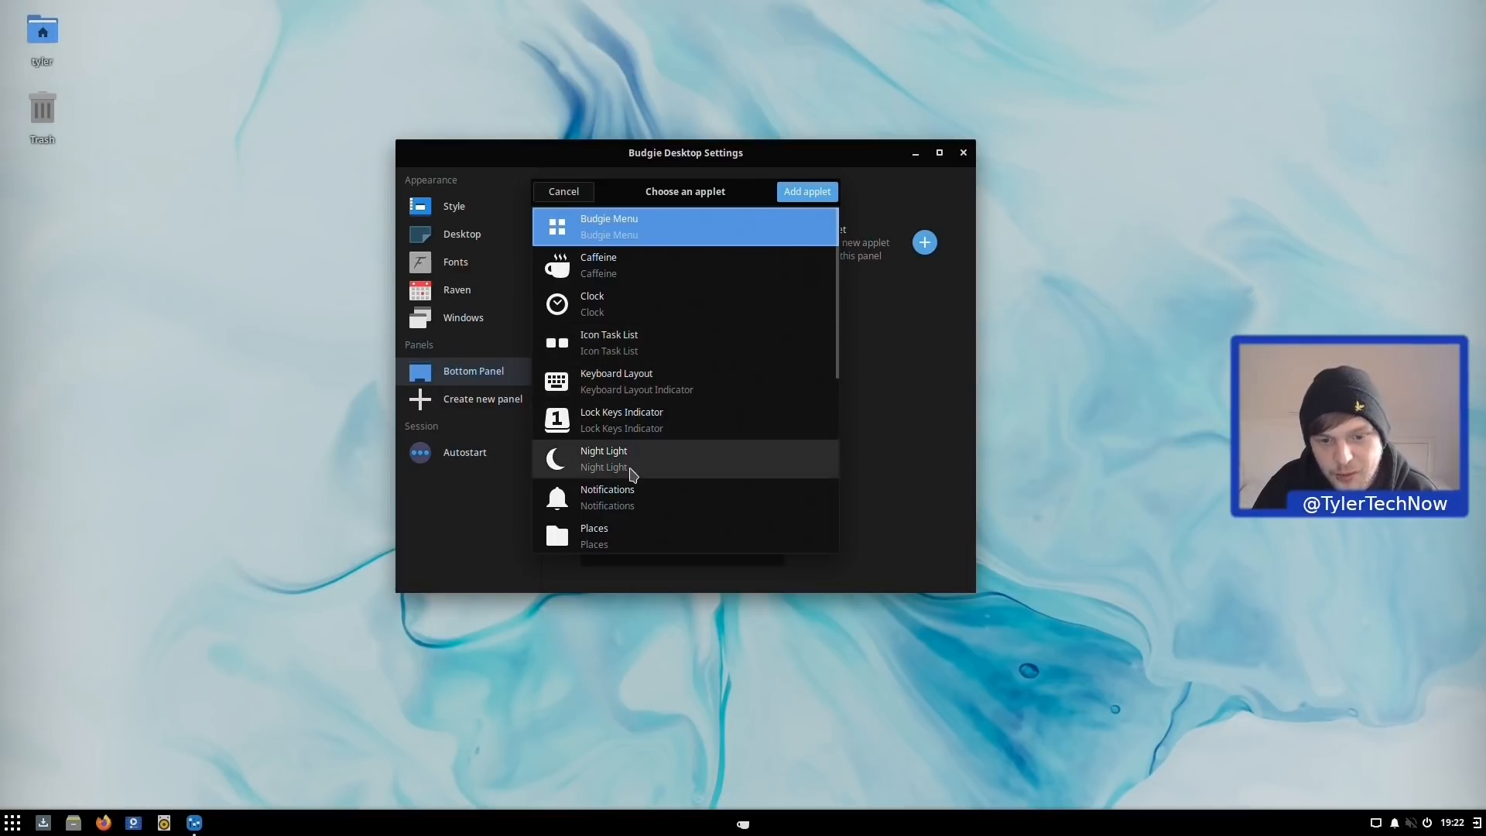
scroll(629, 464, down, 3)
scroll(638, 441, down, 2)
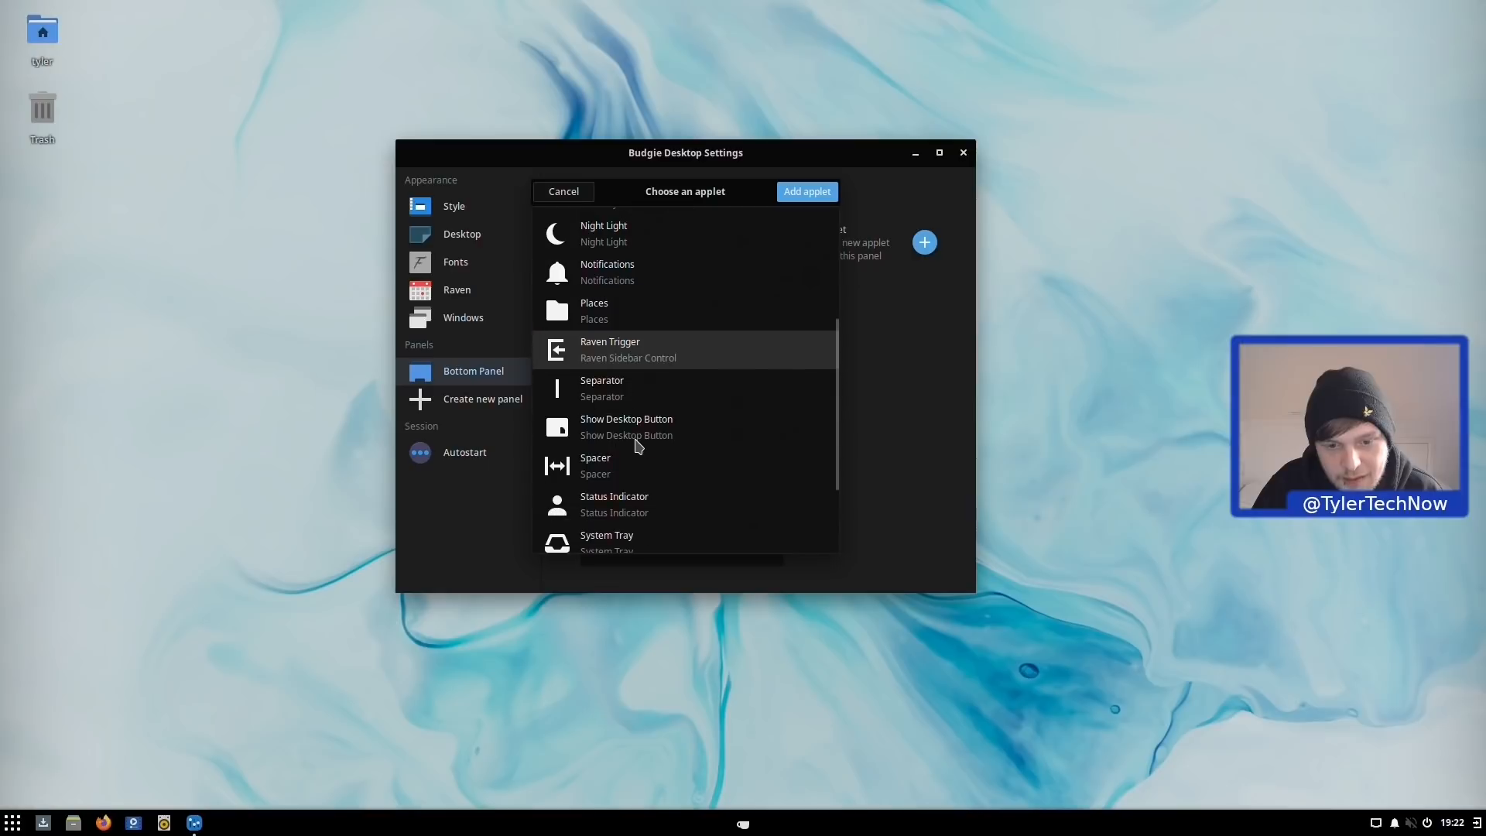
scroll(646, 464, down, 2)
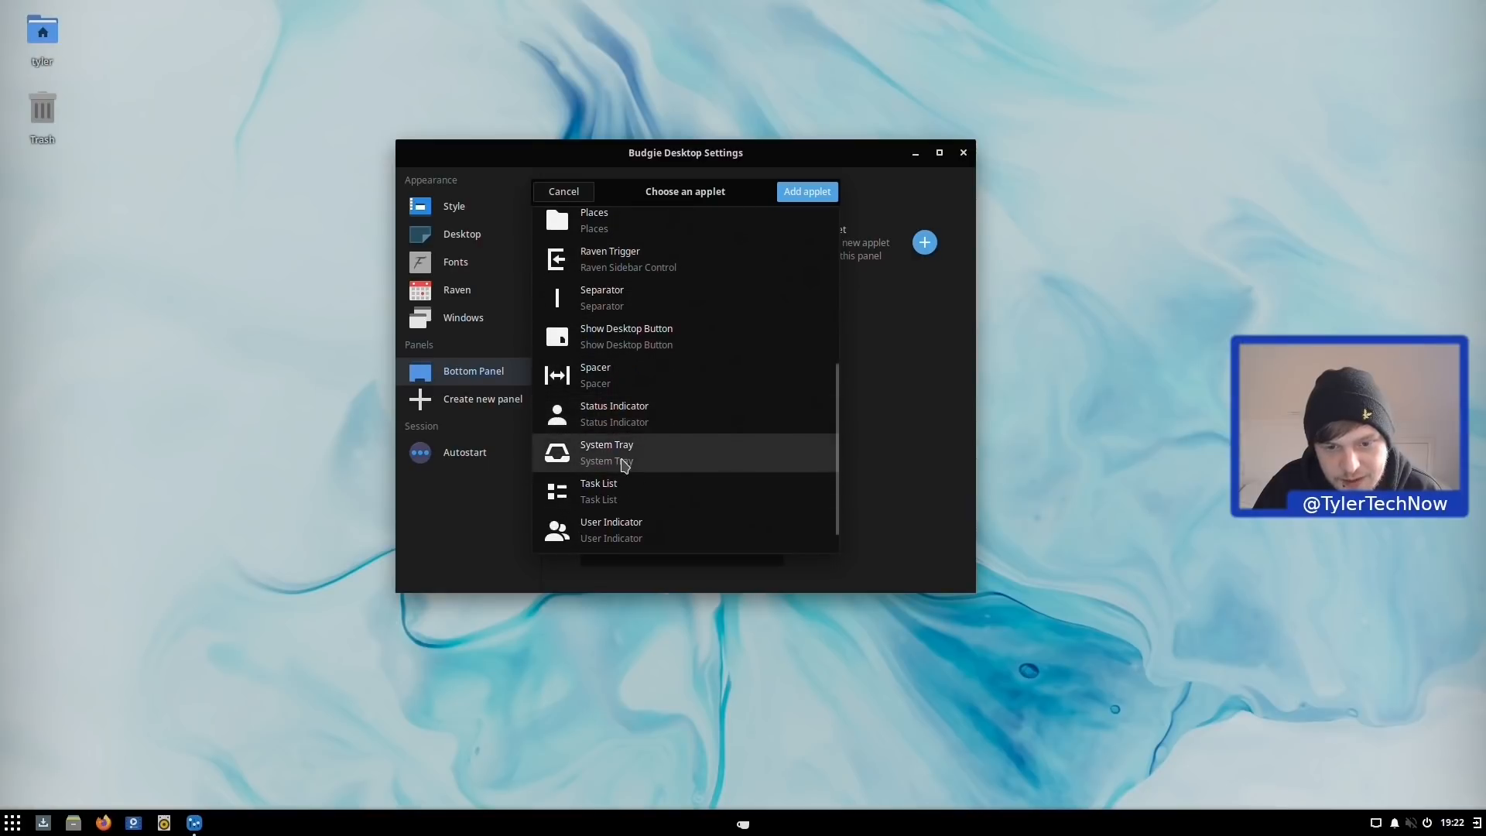
scroll(627, 496, down, 1)
scroll(627, 496, up, 10)
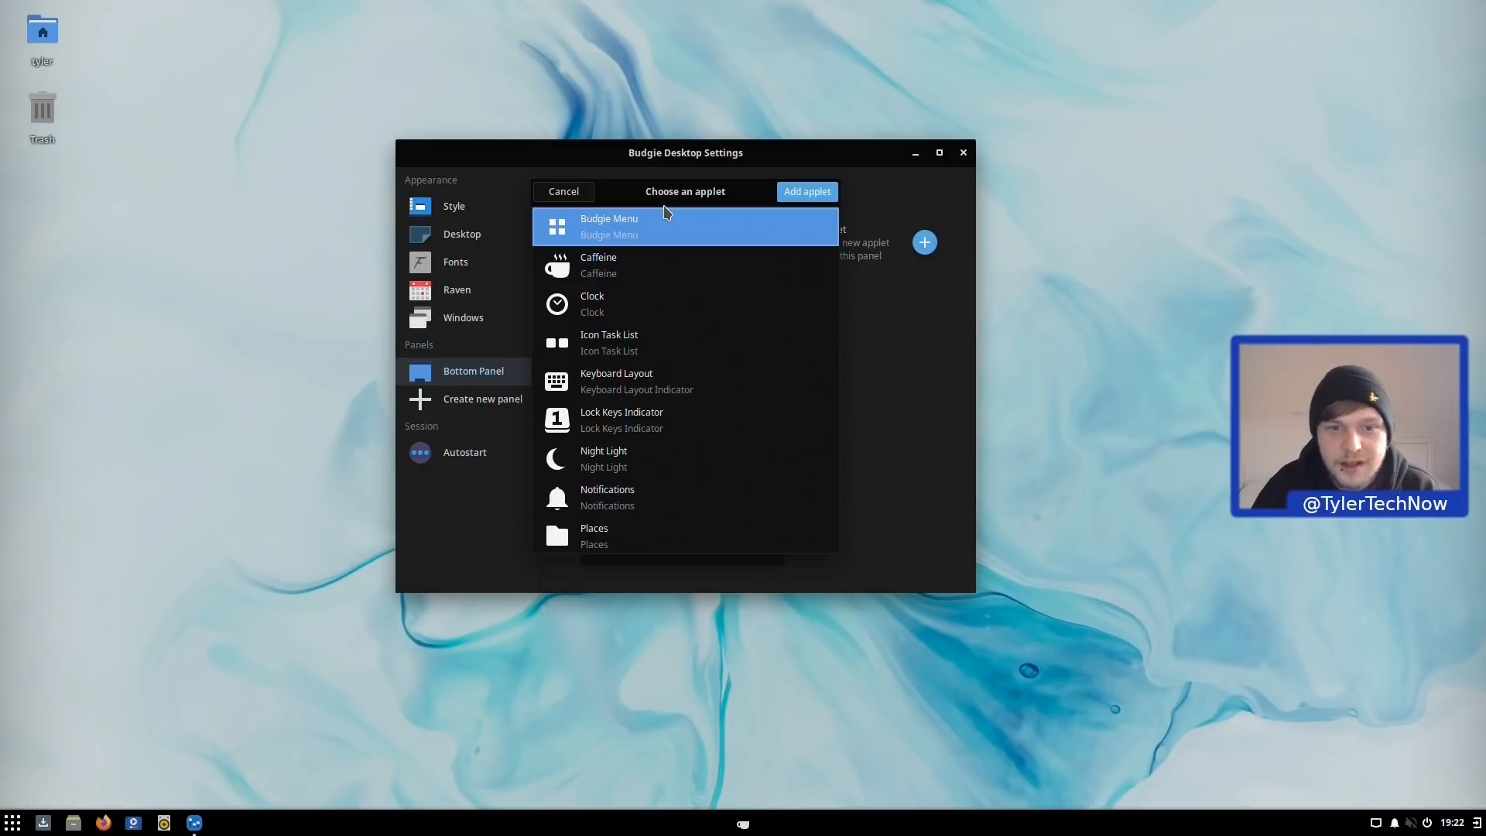
click(564, 192)
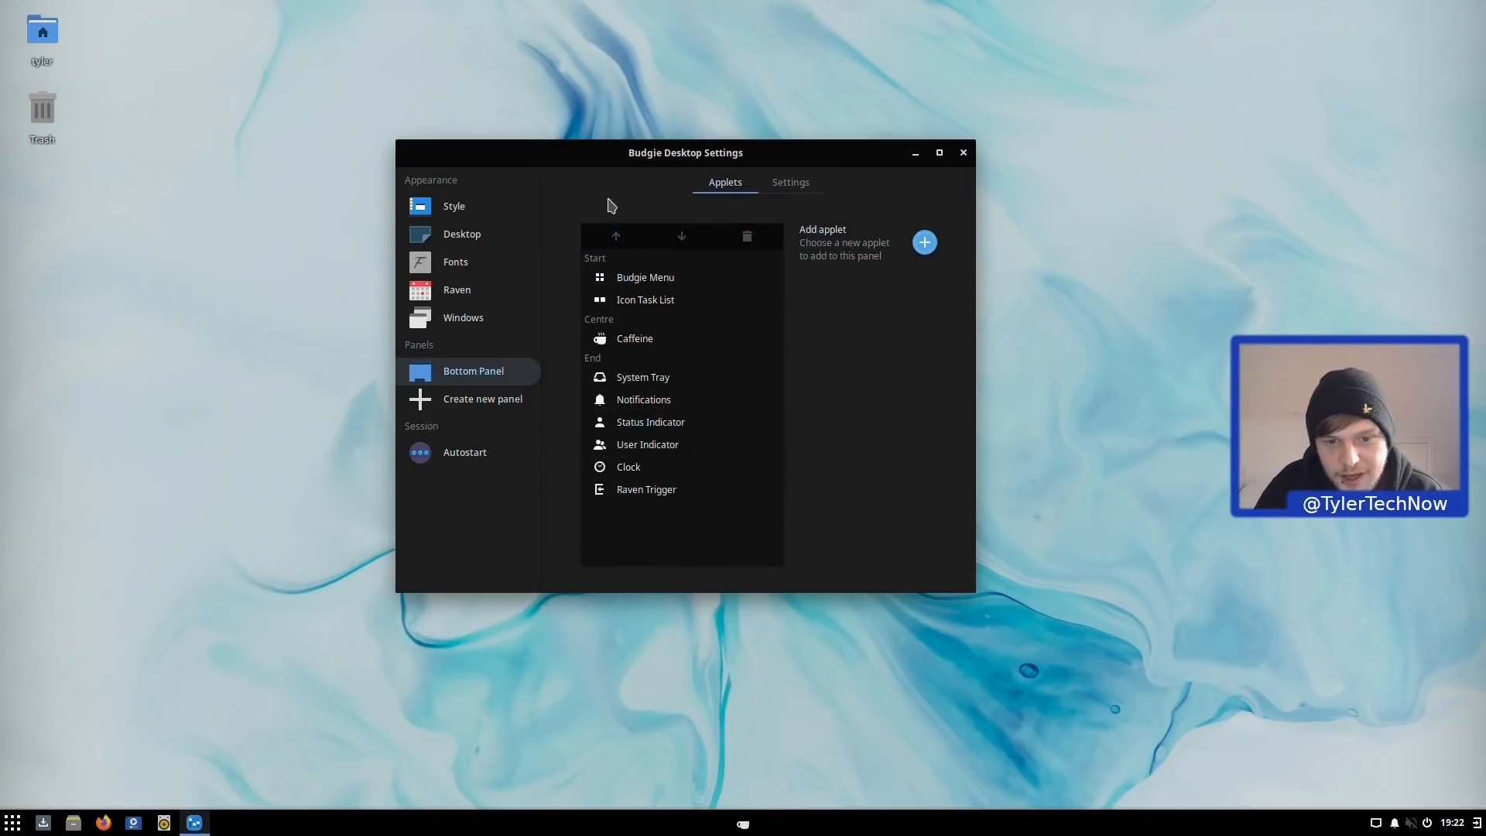
Step: Move the Caffeine applet into the bottom panel's End section, directly between User Indicator and Clock
click(612, 345)
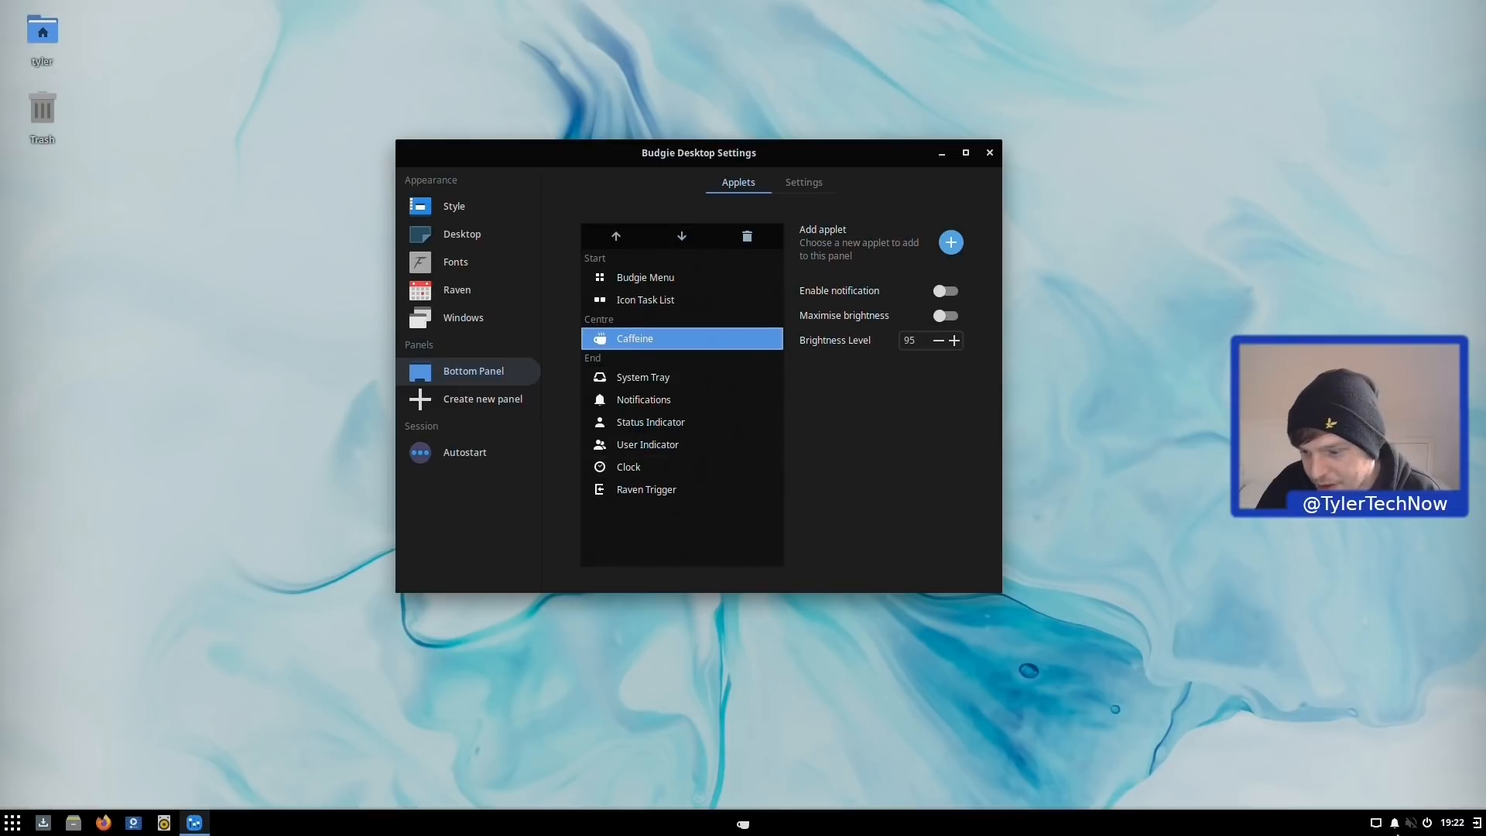
click(681, 236)
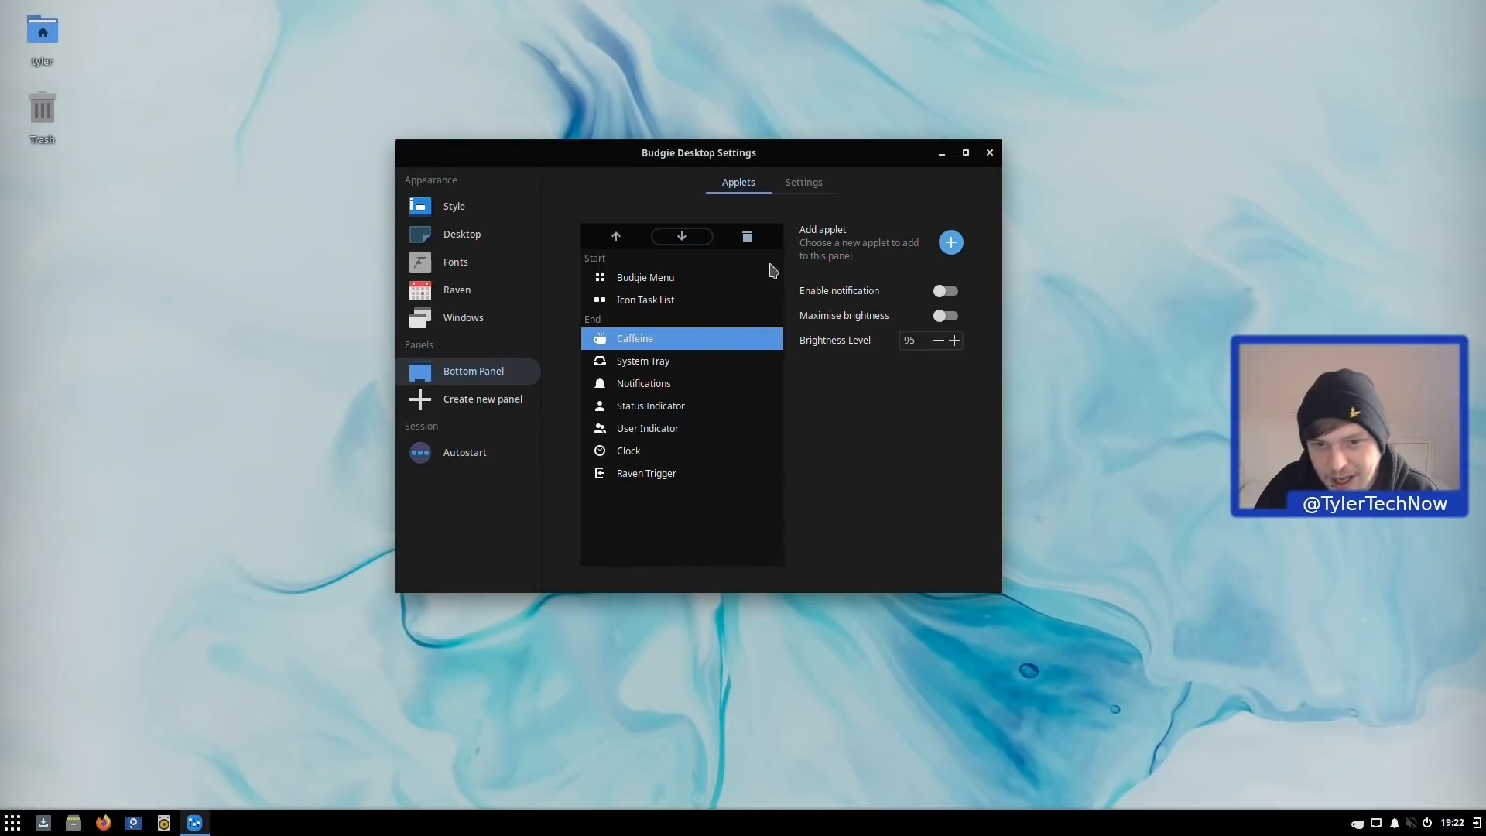
click(682, 237)
click(684, 240)
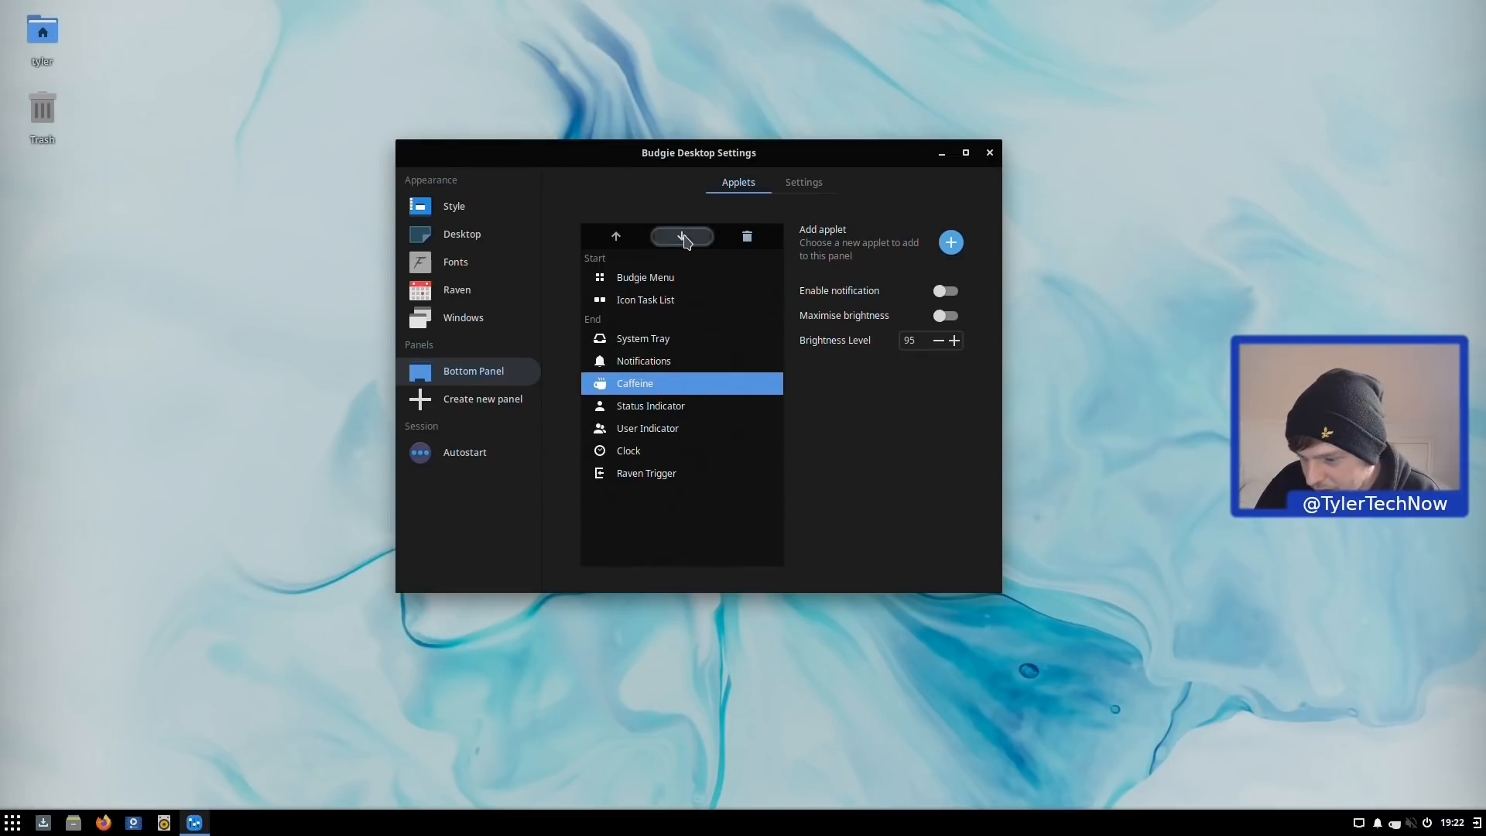
click(684, 239)
click(684, 239)
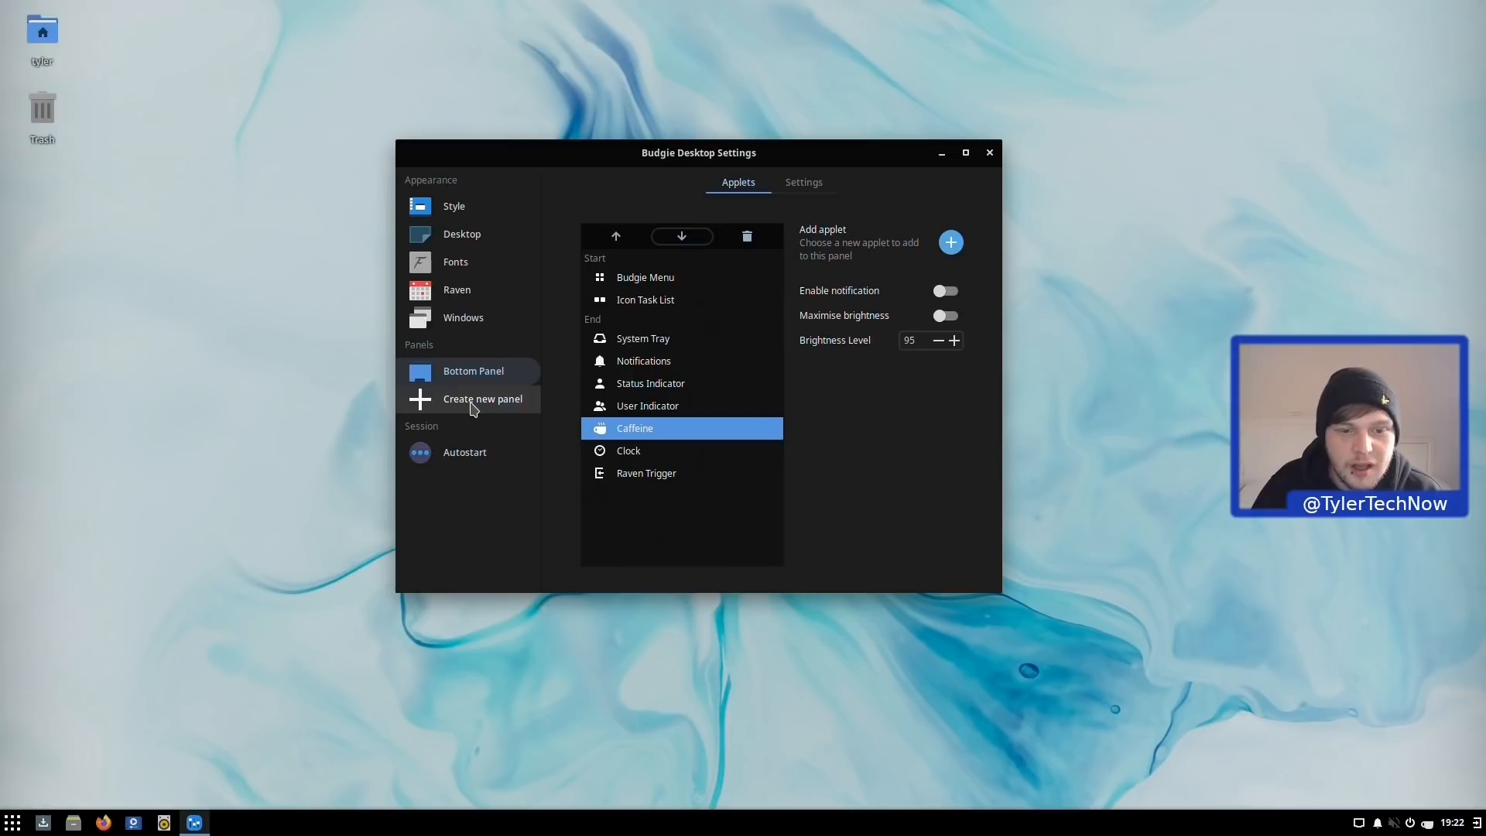
Step: Open the Autostart settings page, and switch to Software Center to view its Updates page
click(453, 453)
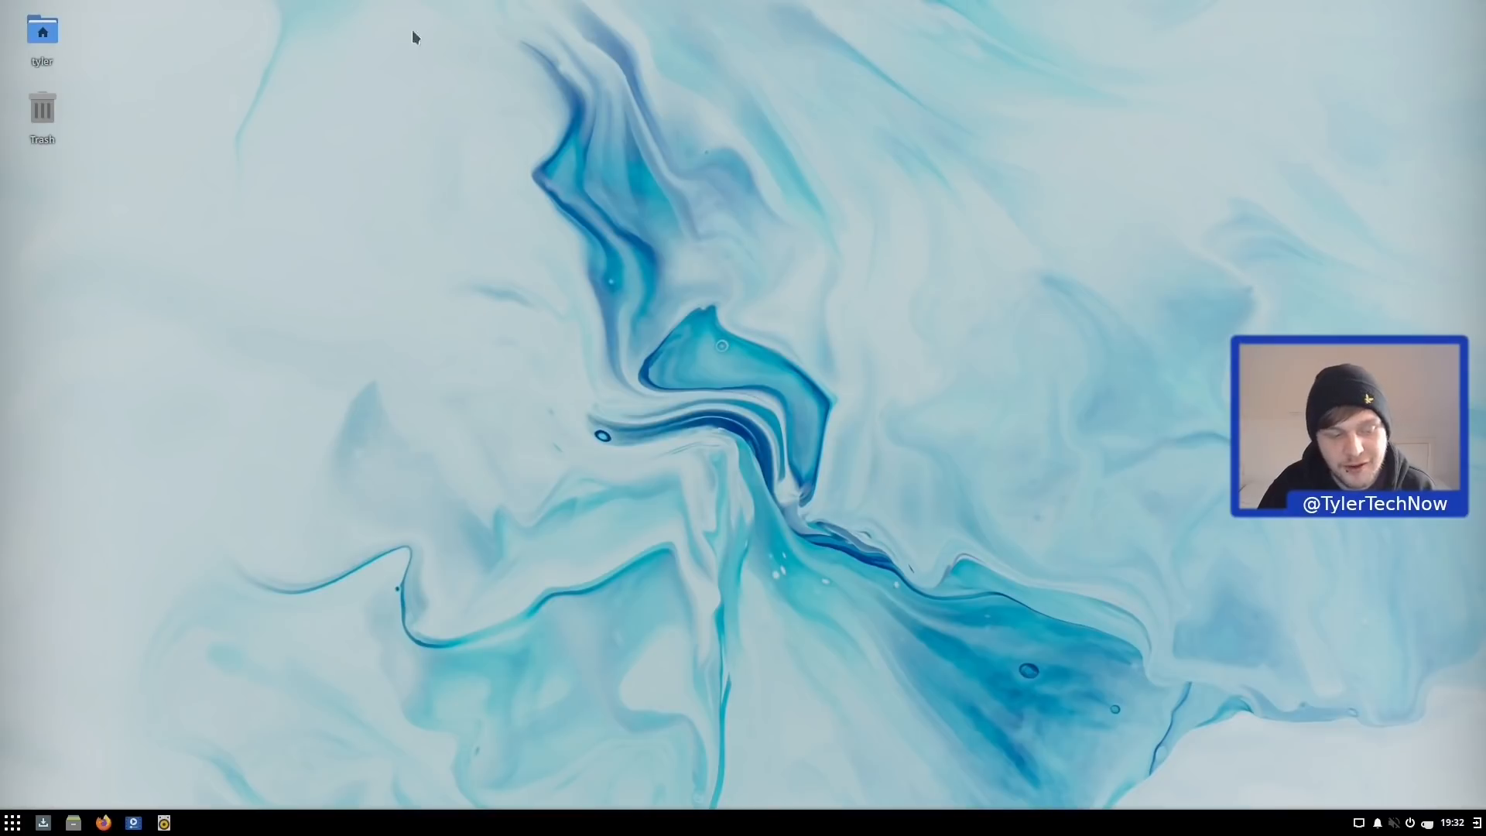
click(43, 823)
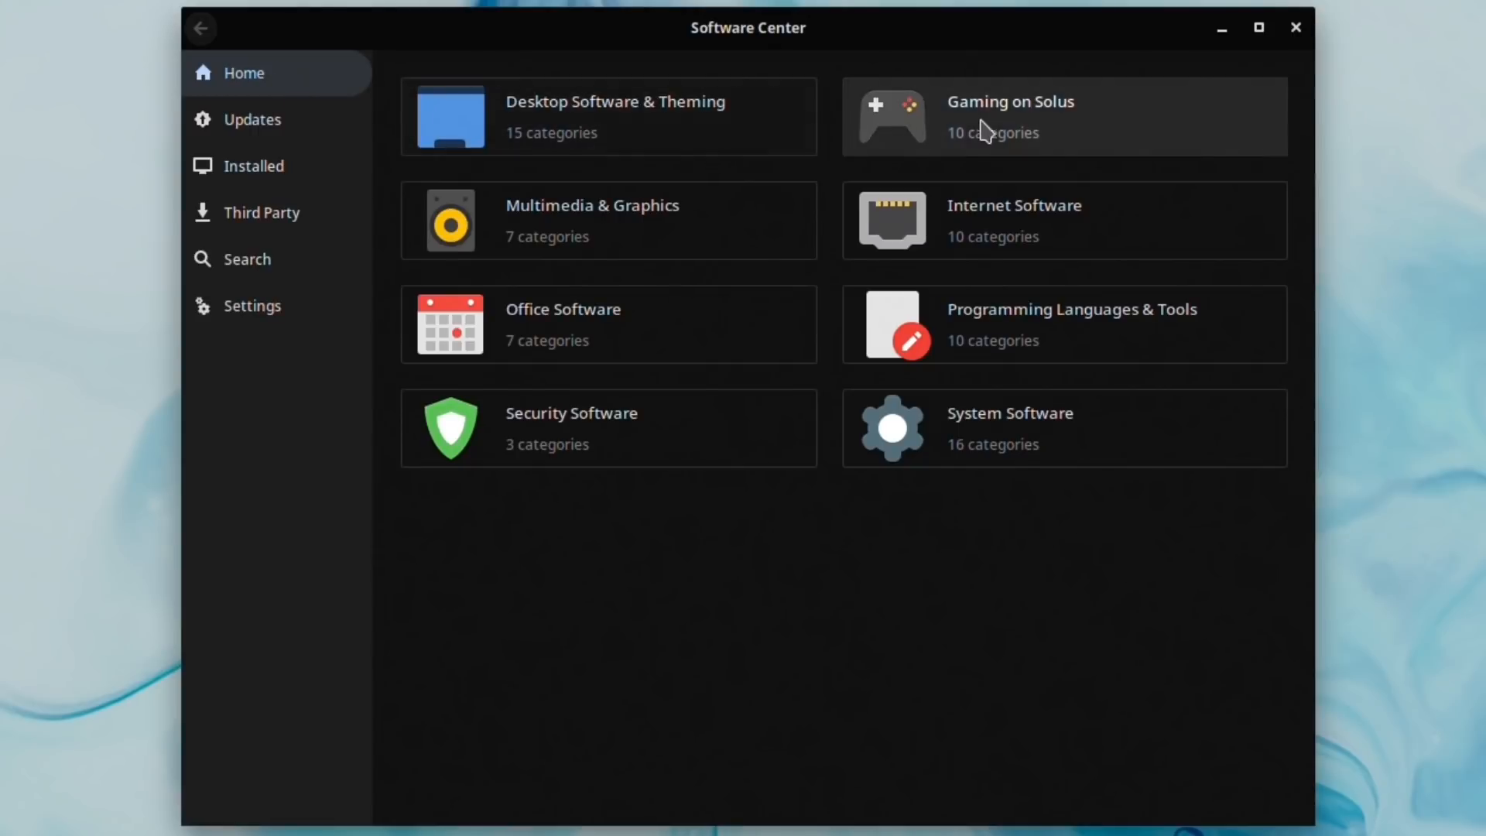
click(241, 130)
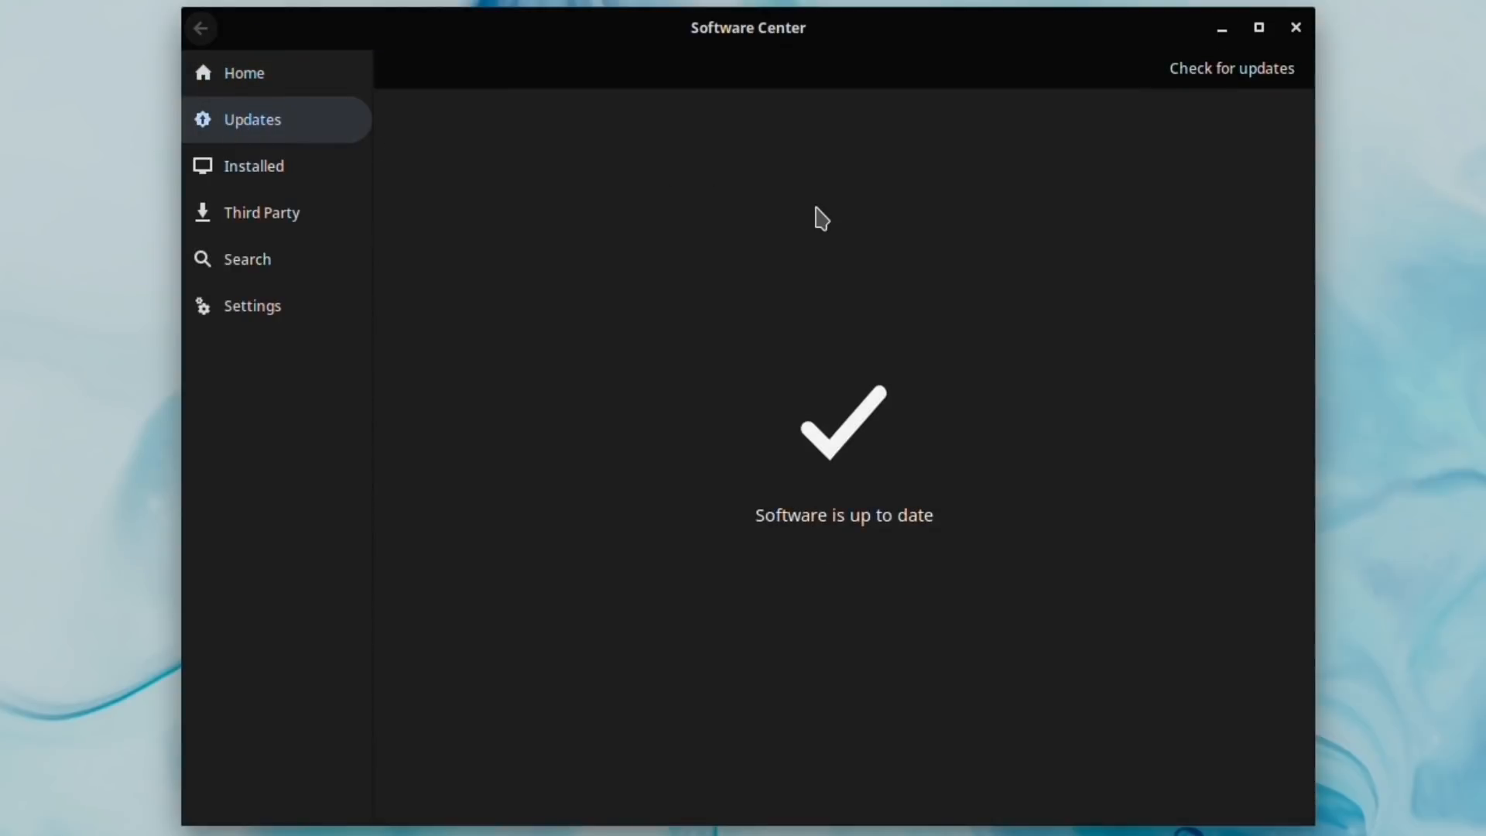
Step: Look through the Installed, Third Party and Search pages of Software Center
click(1255, 86)
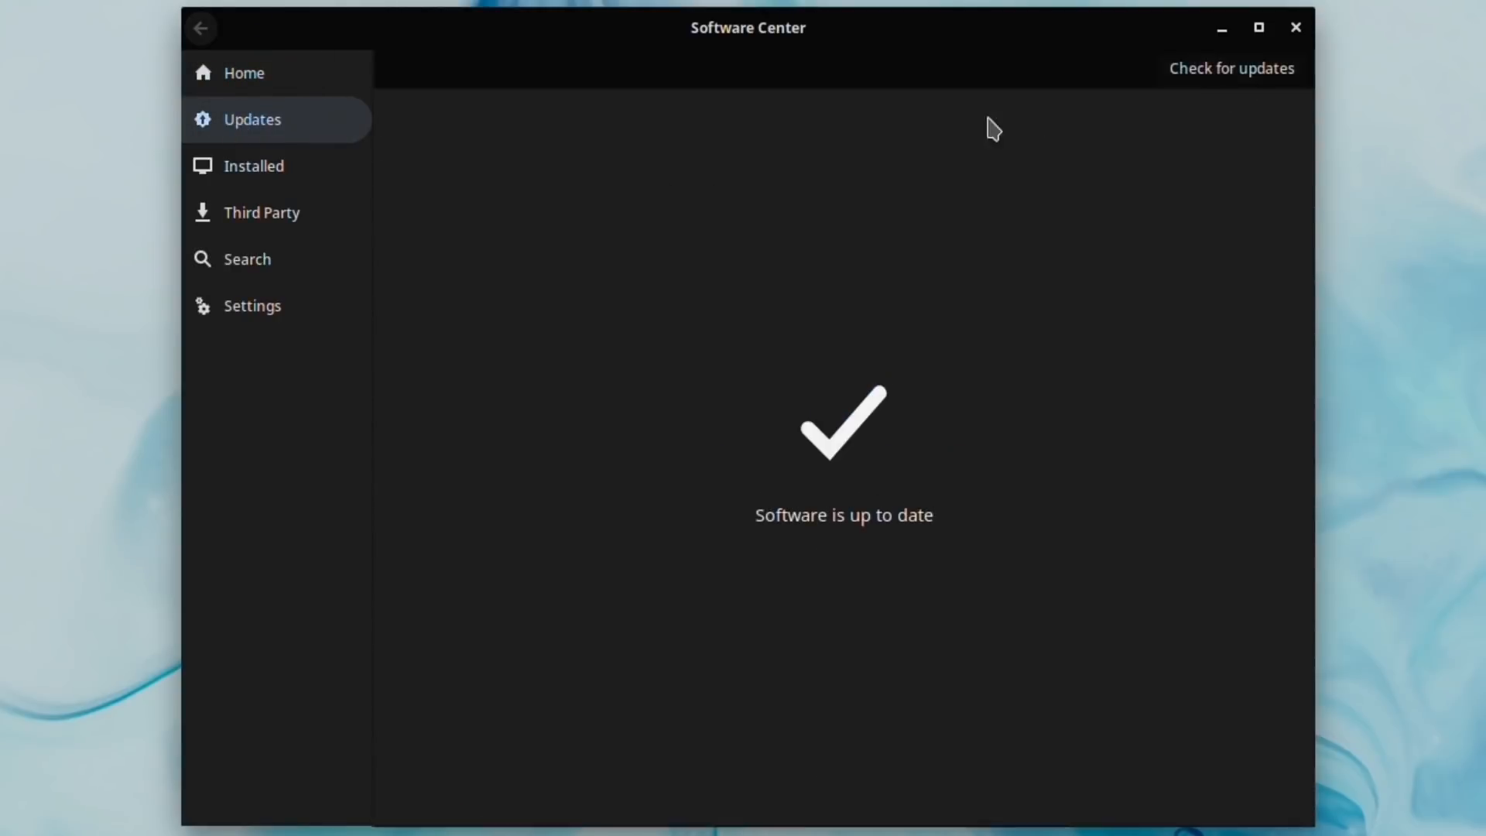
click(269, 175)
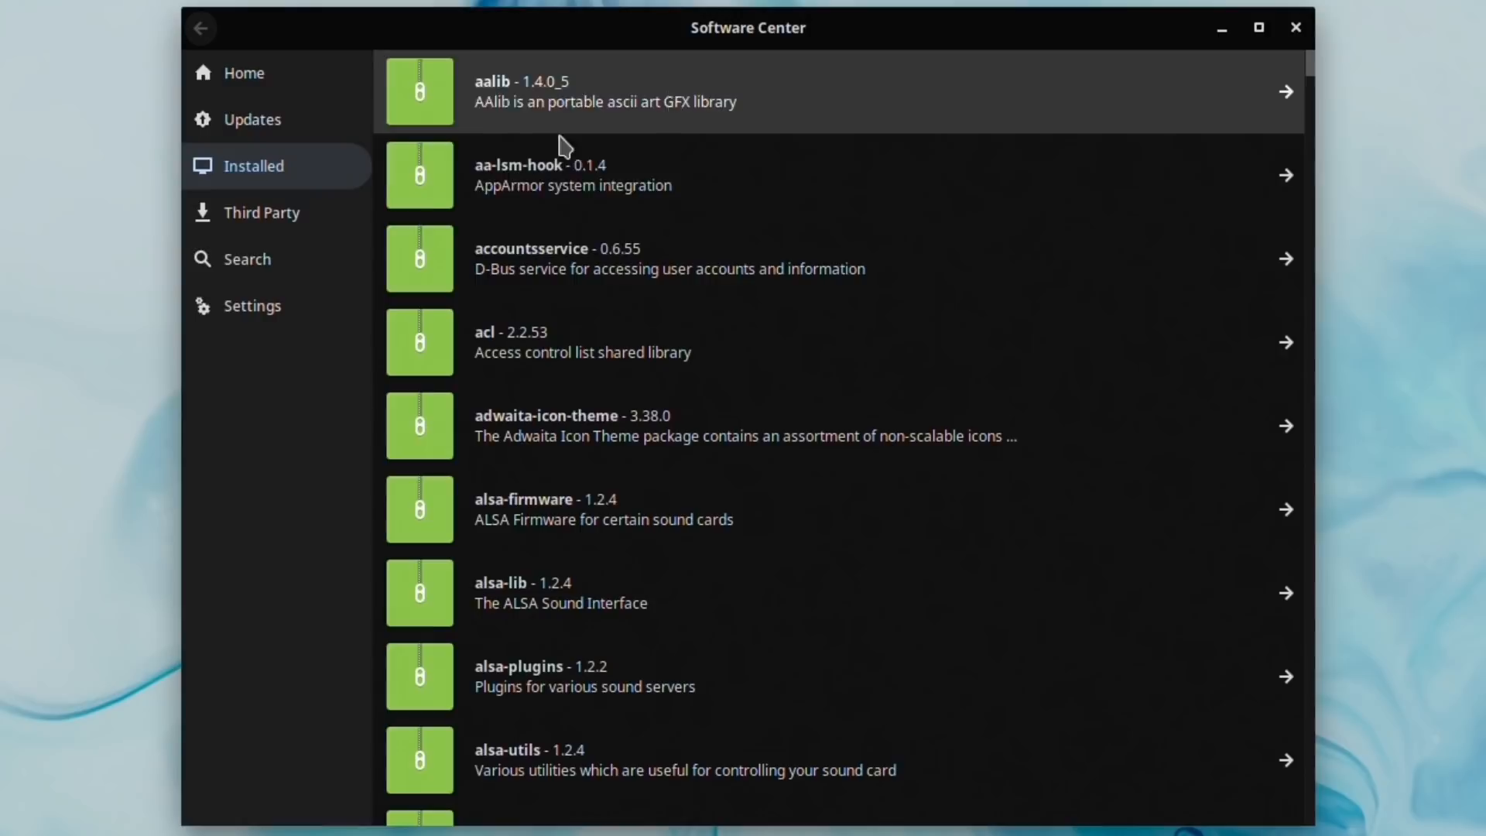
click(229, 218)
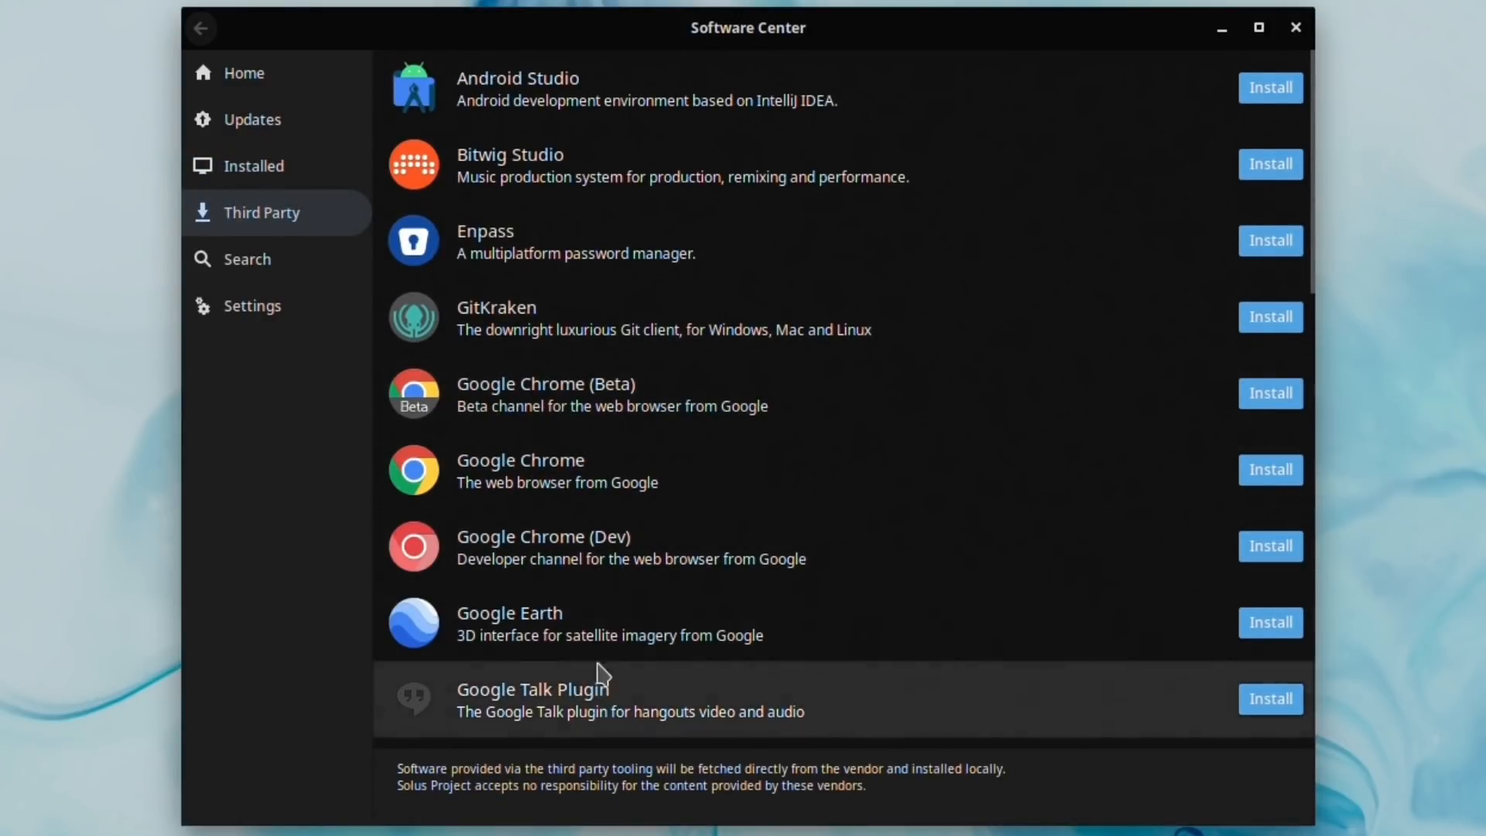
click(273, 263)
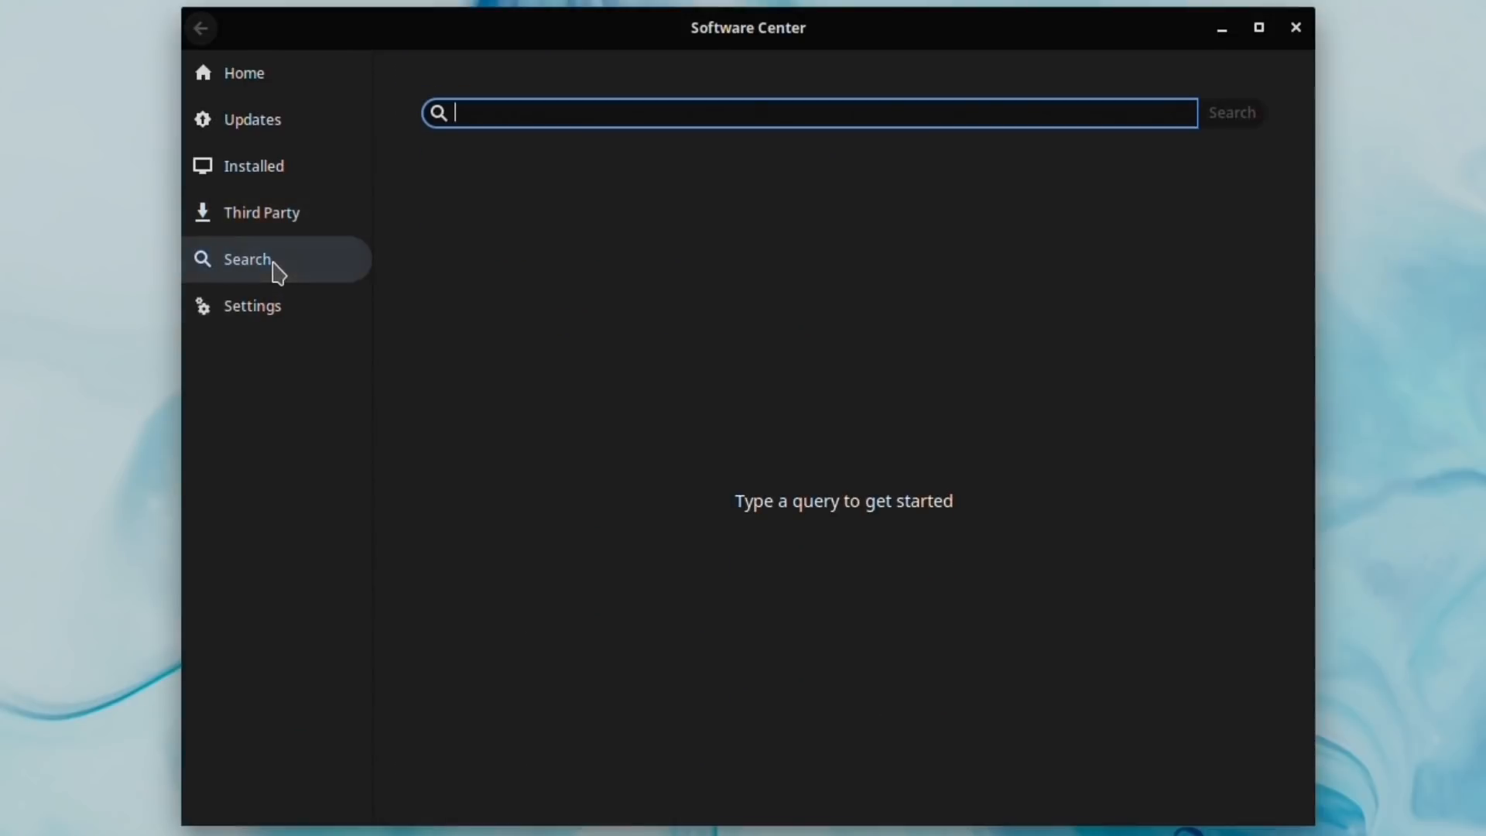
Step: View Software Center's settings and the choices for update notification type, keeping All updates selected
click(286, 304)
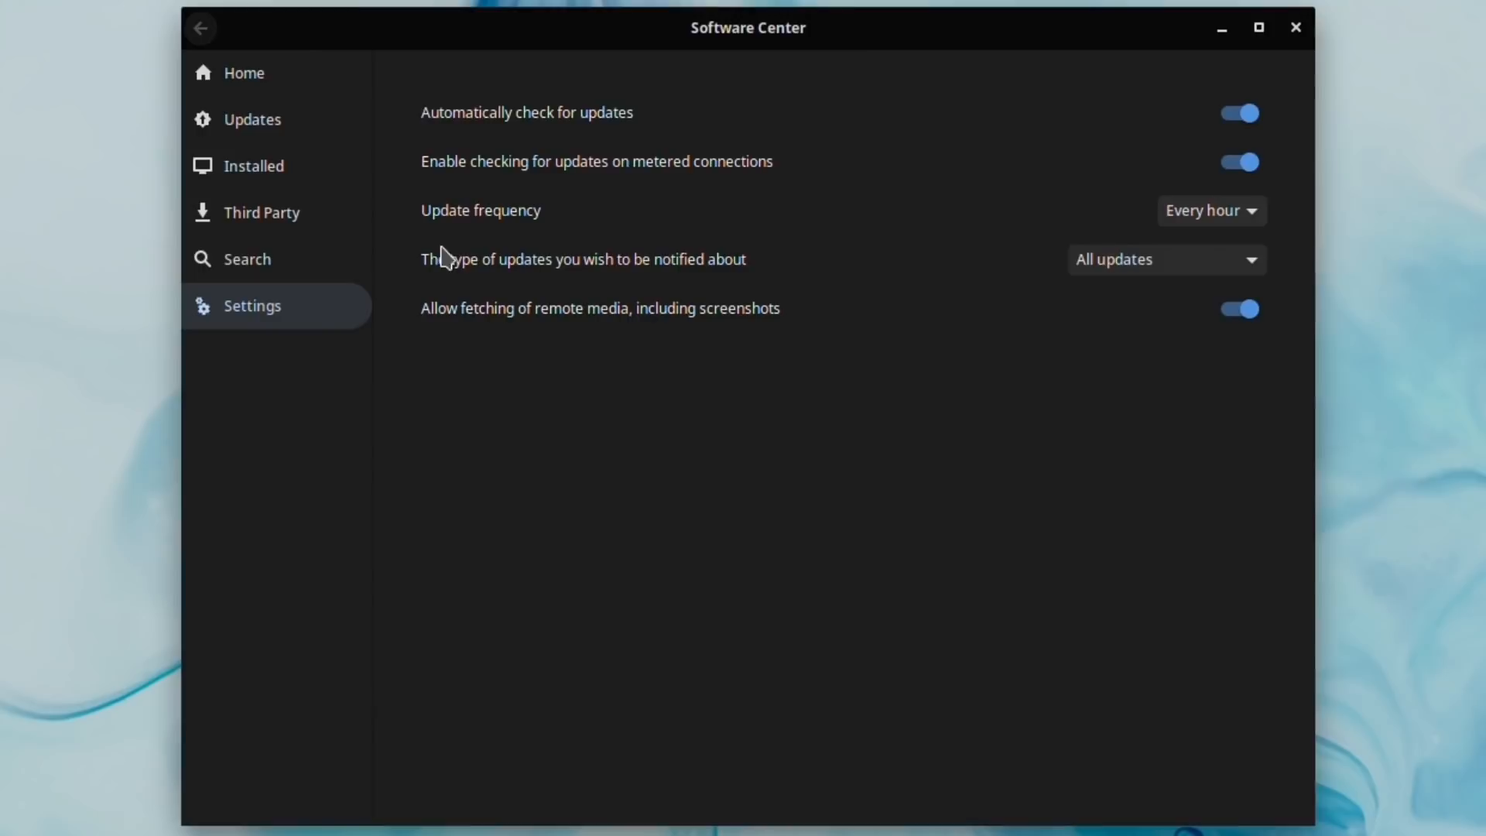
click(1147, 262)
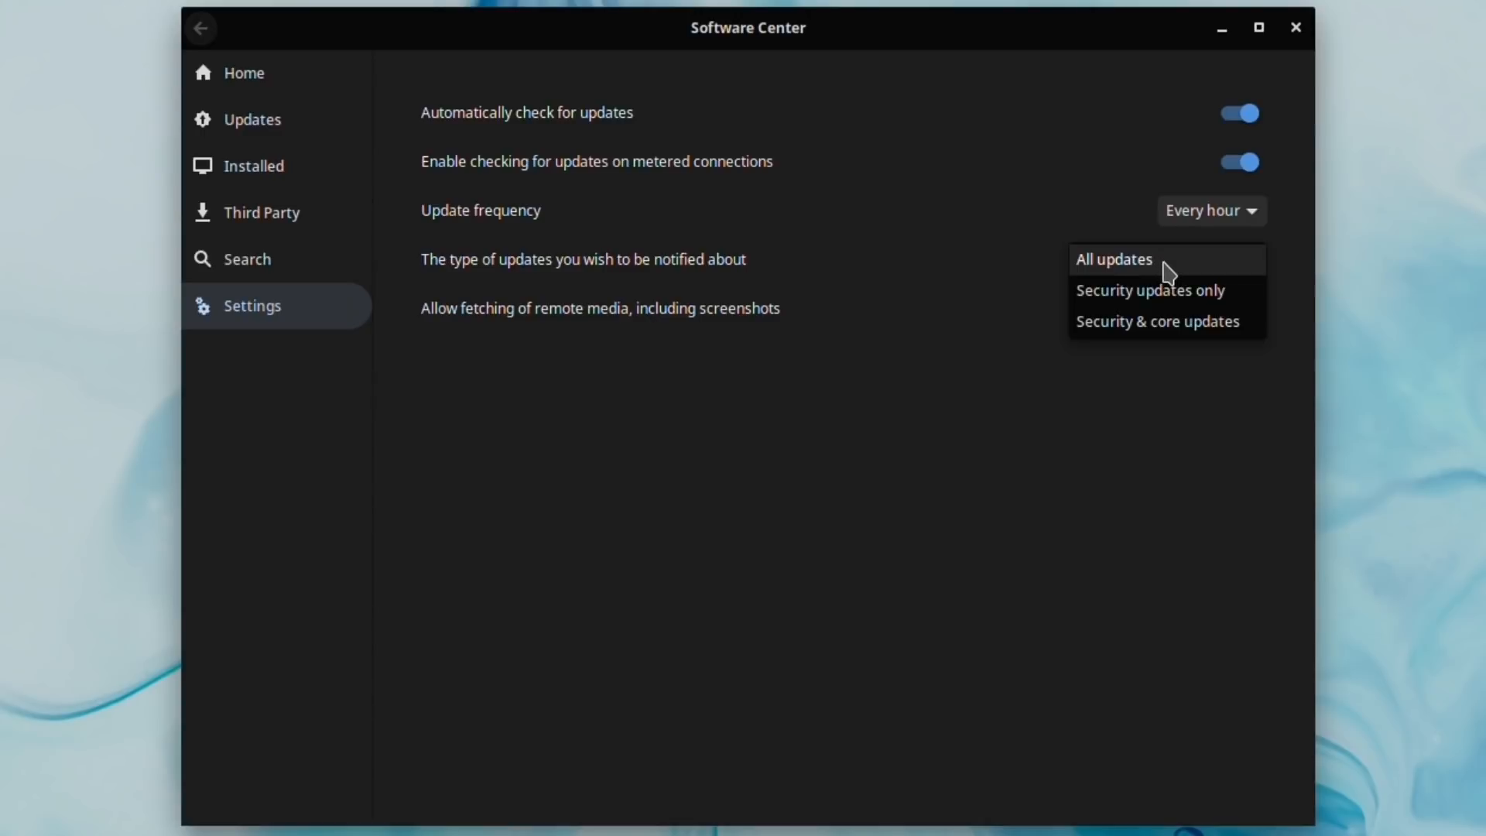
click(1163, 263)
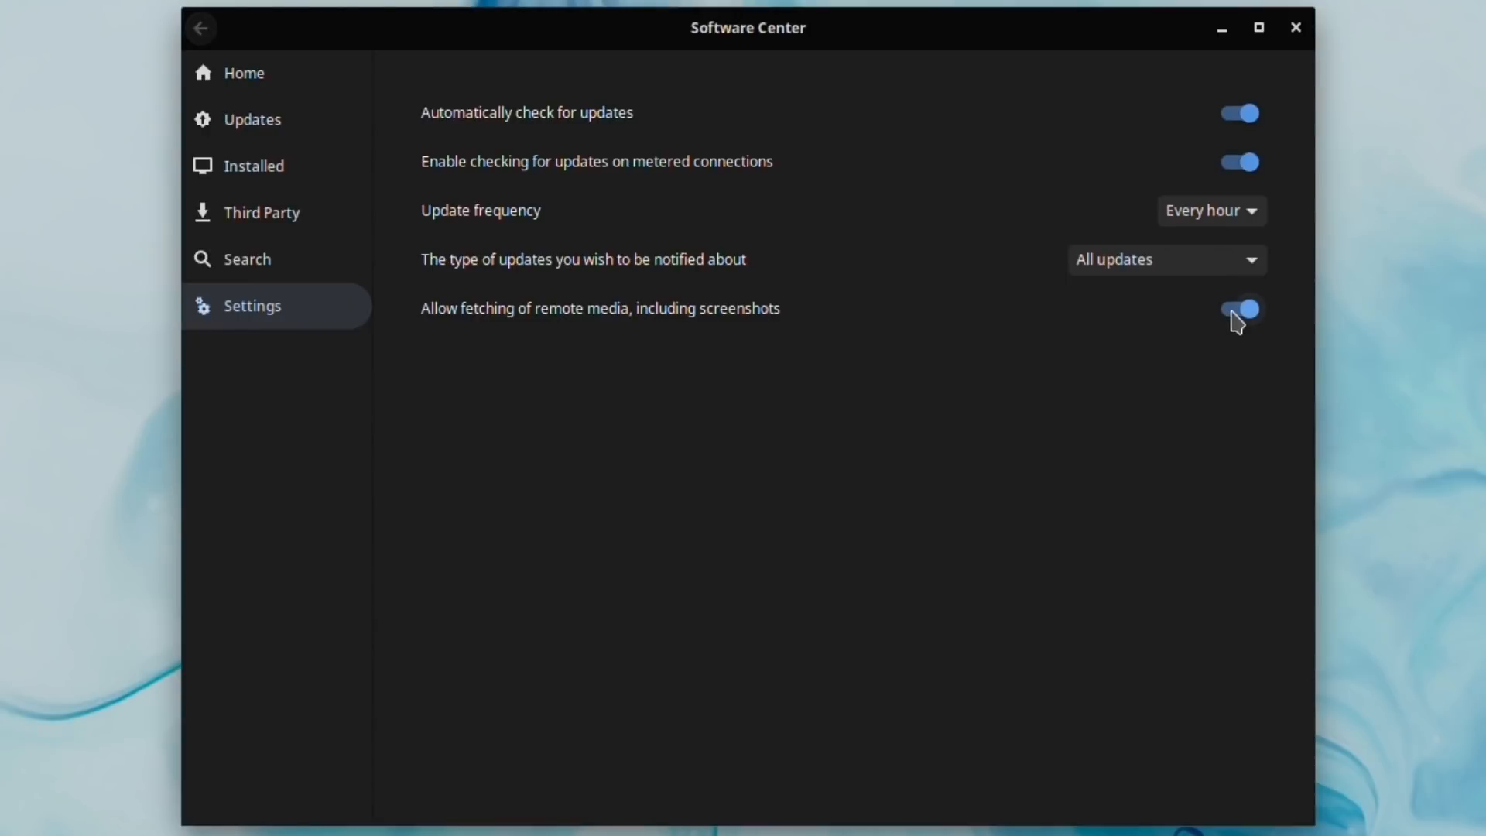
Step: Browse the Budgie Desktop packages within the Desktop Software & Theming category
click(226, 79)
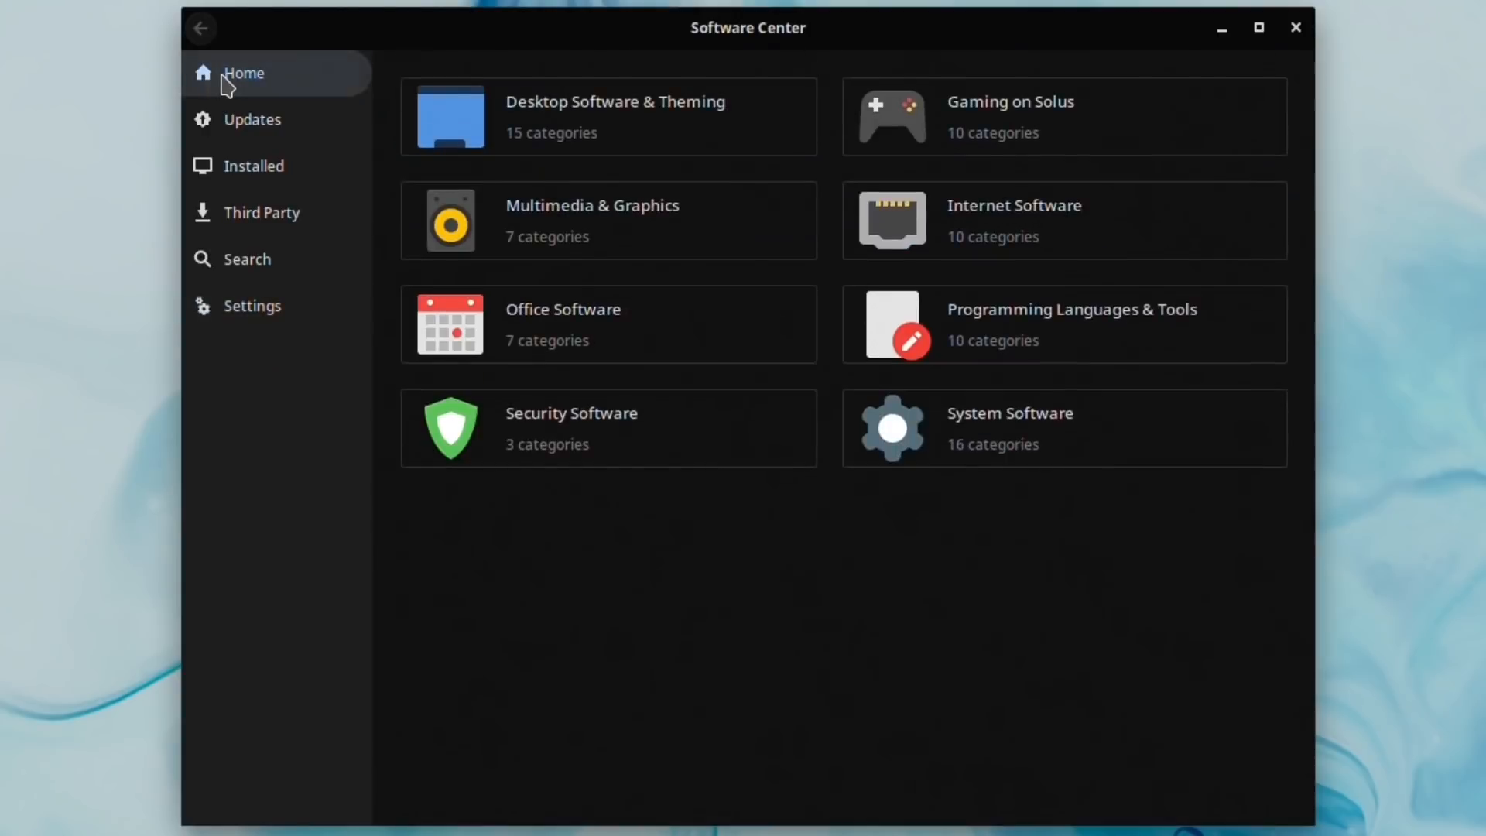
click(578, 126)
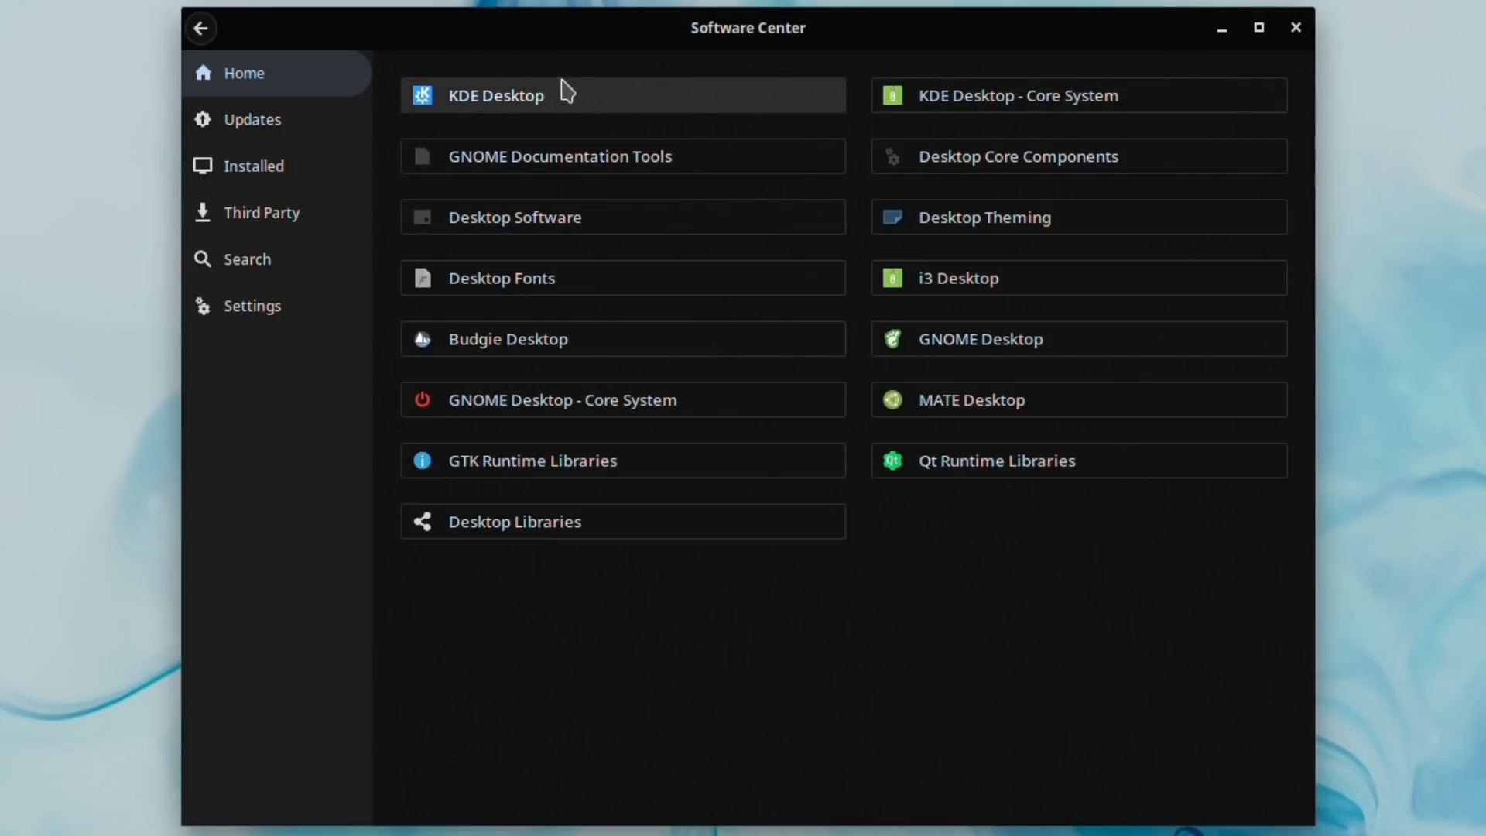
click(497, 346)
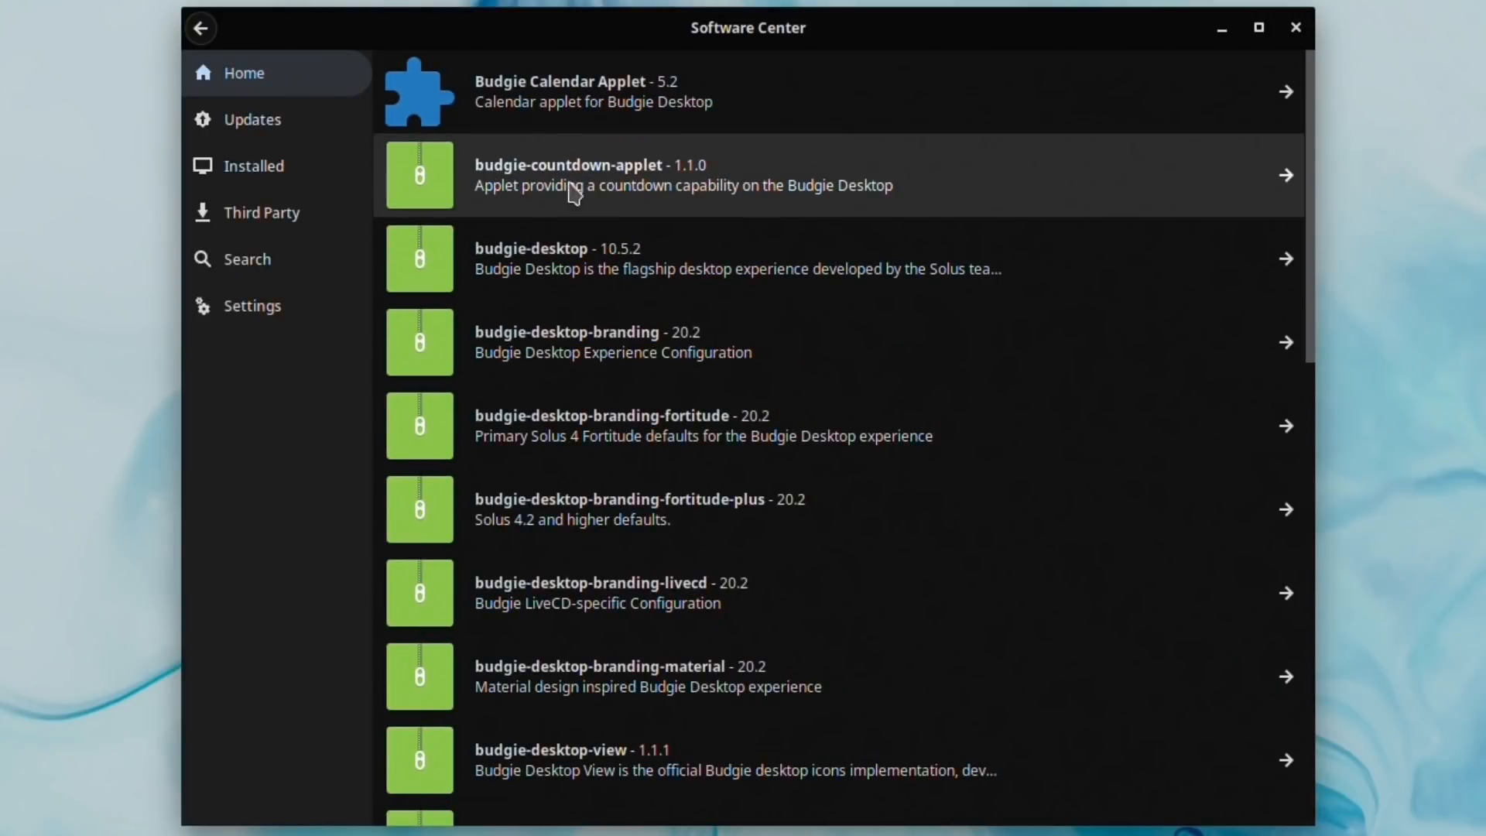
scroll(575, 233, down, 3)
scroll(573, 333, up, 3)
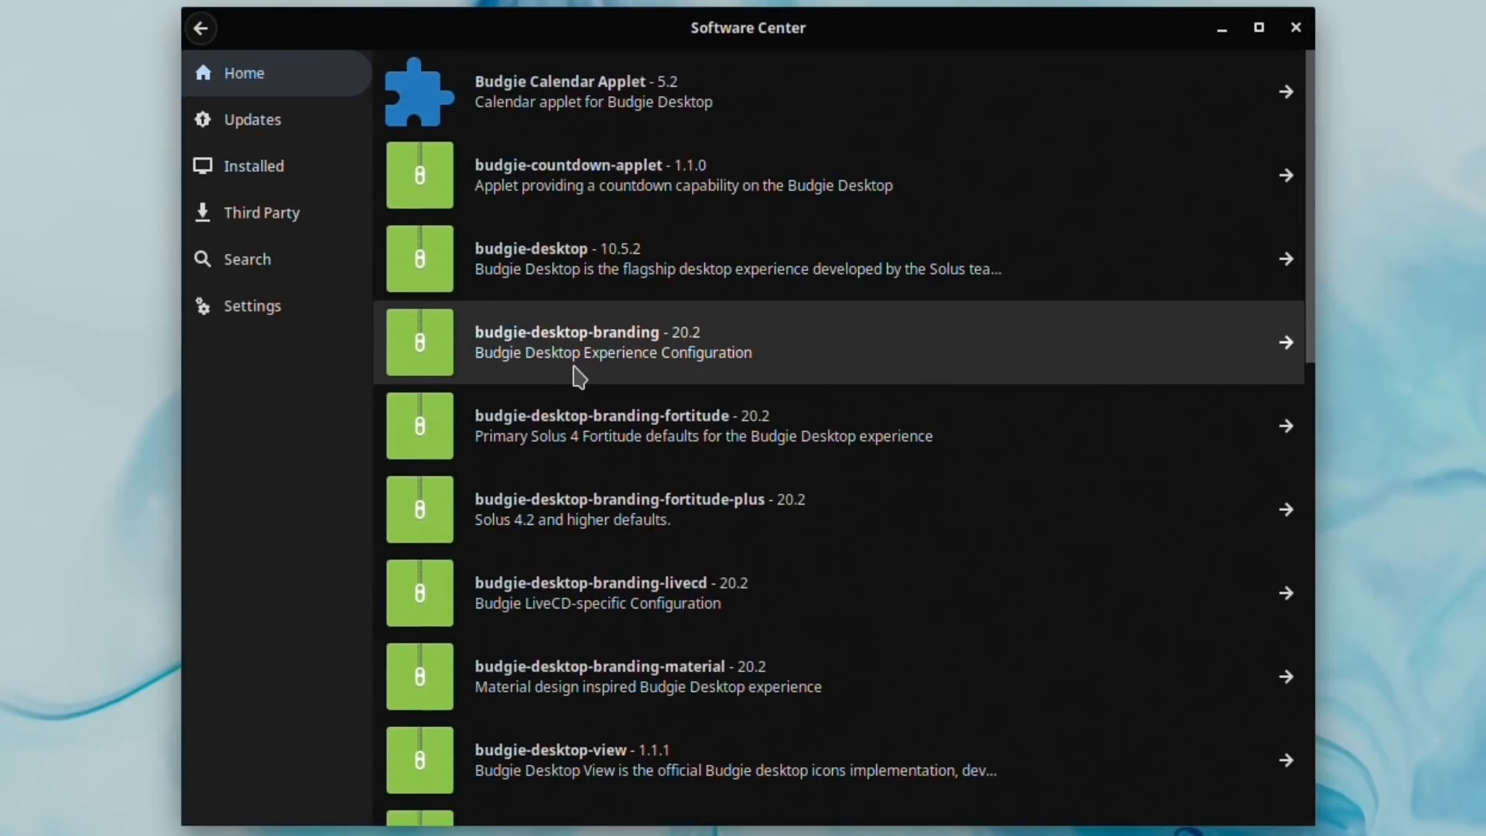
scroll(633, 279, down, 4)
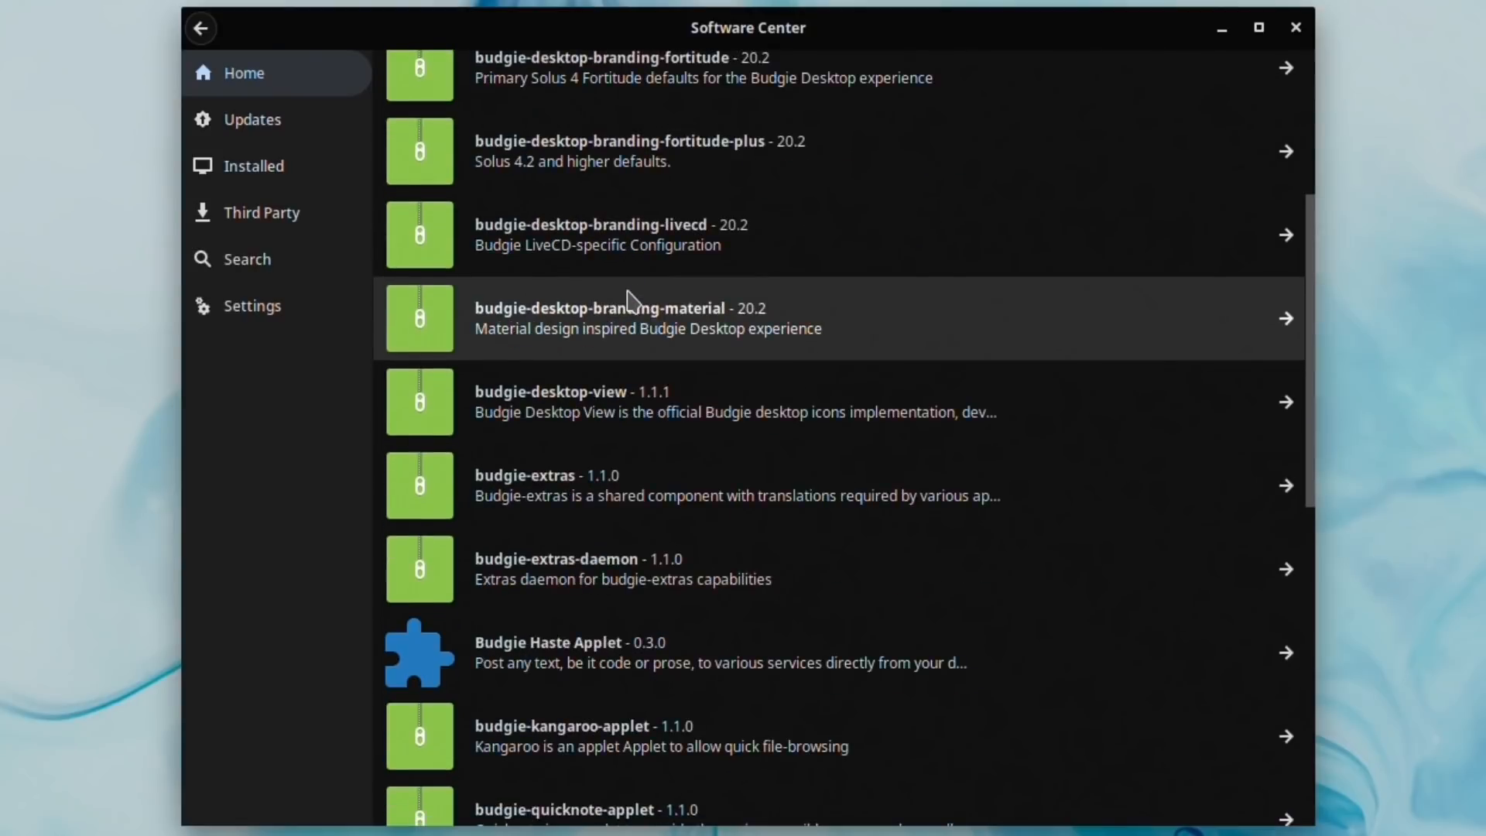
scroll(632, 298, down, 5)
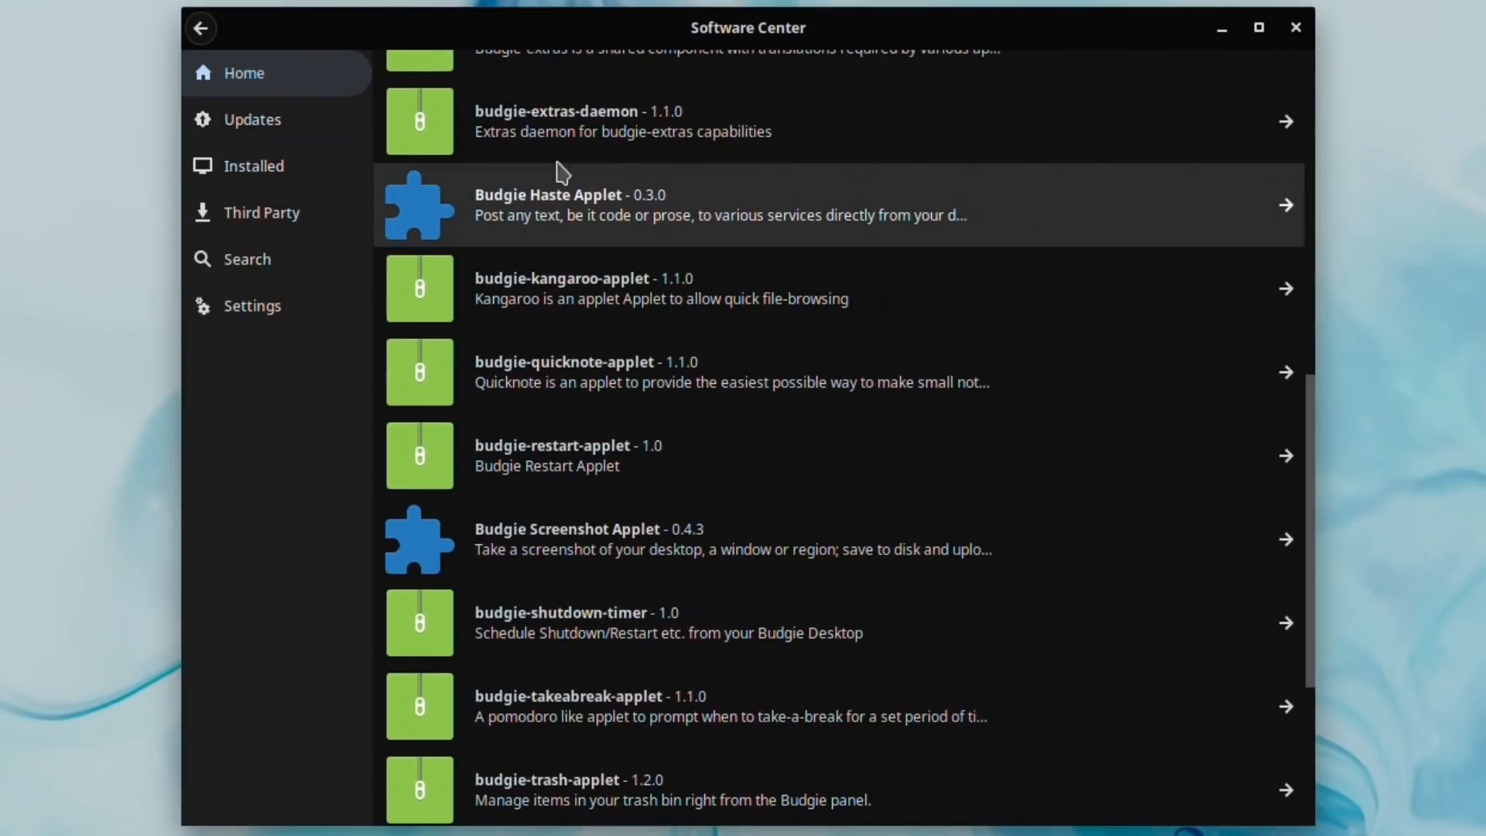
Step: Install the Budgie Haste Applet package, authenticating with the account password
click(589, 205)
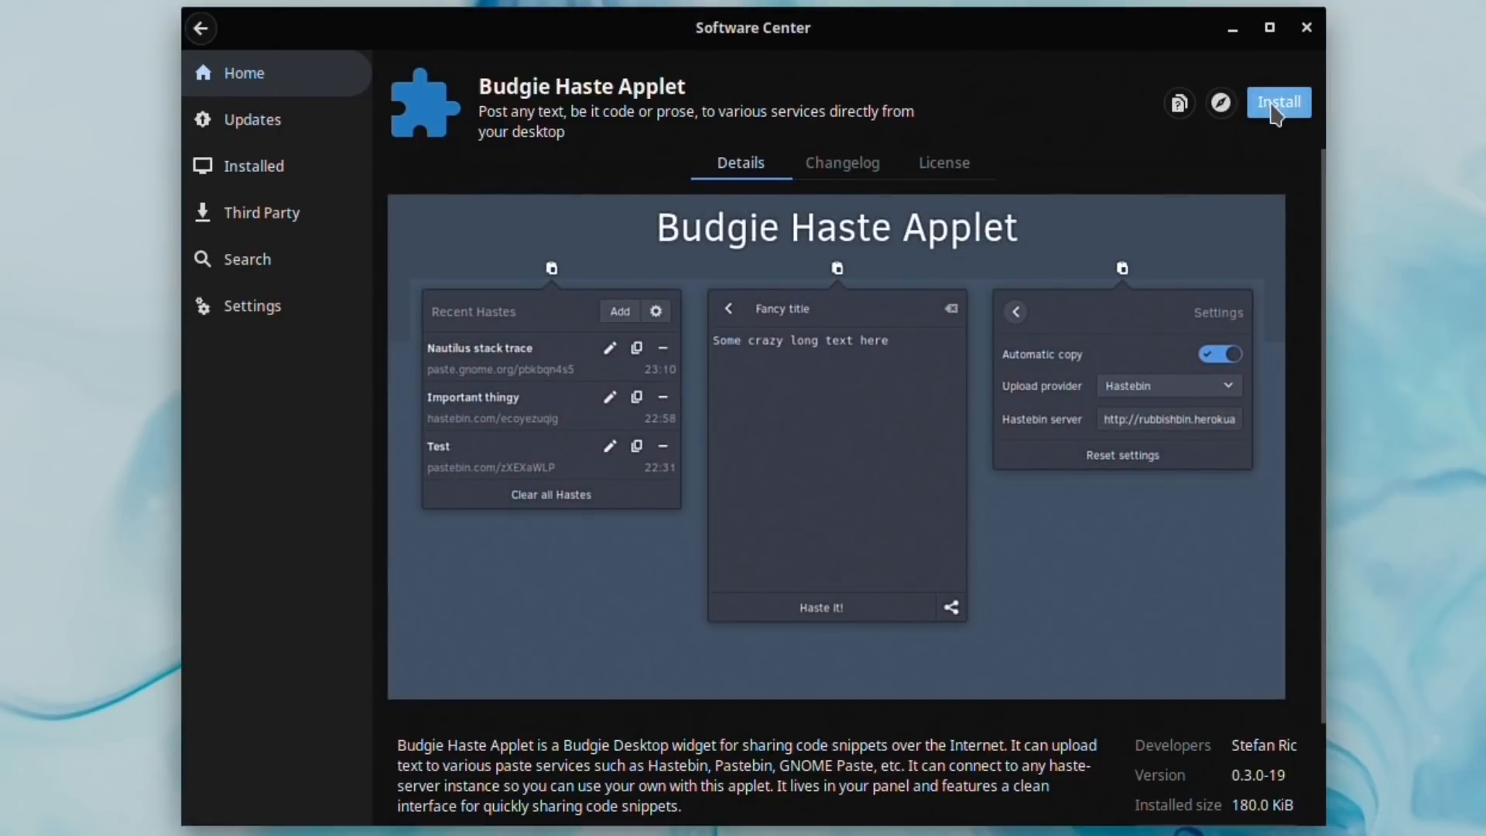
click(1268, 113)
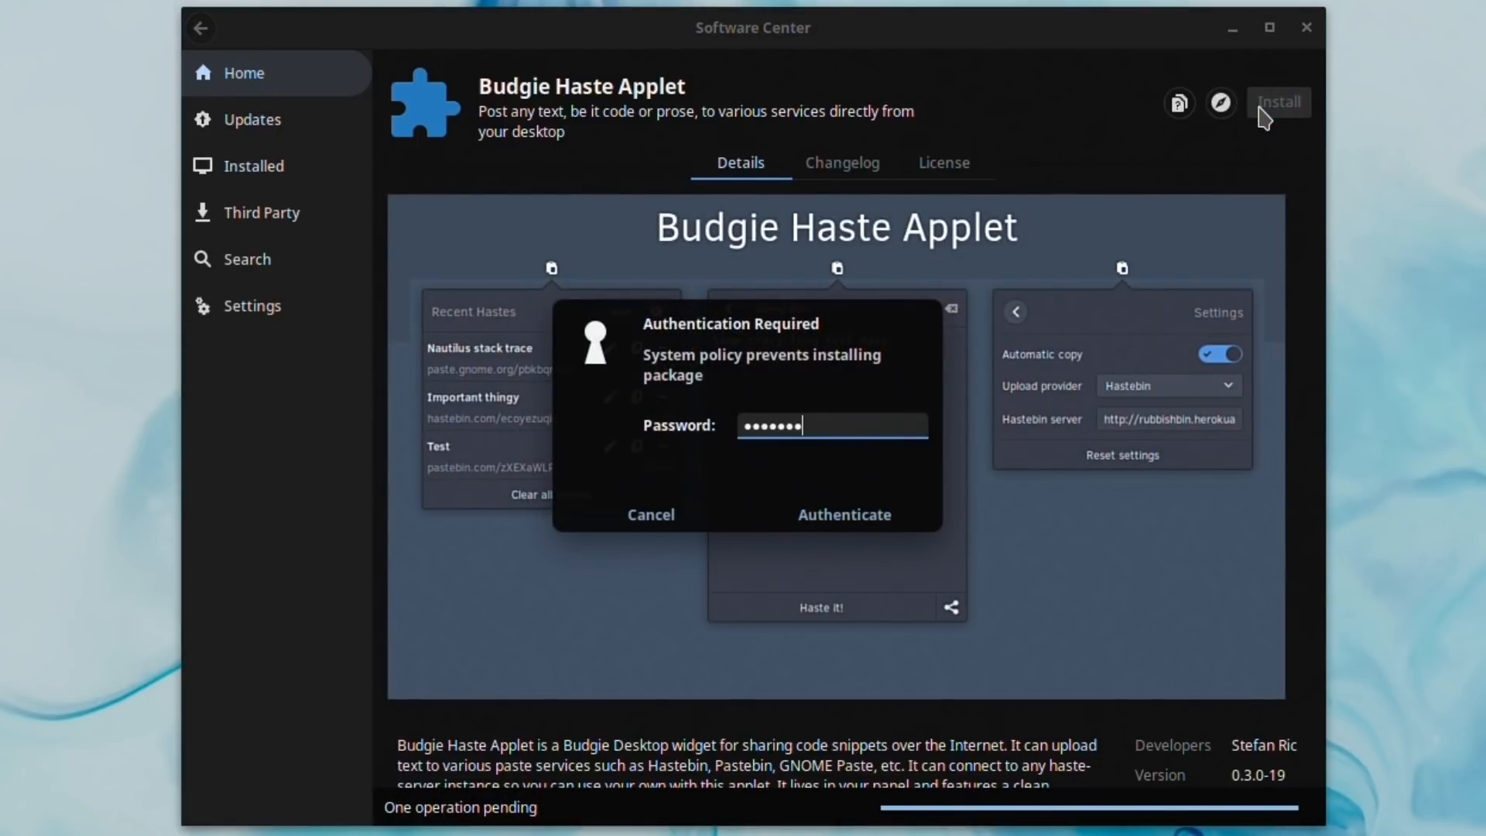
key(Return)
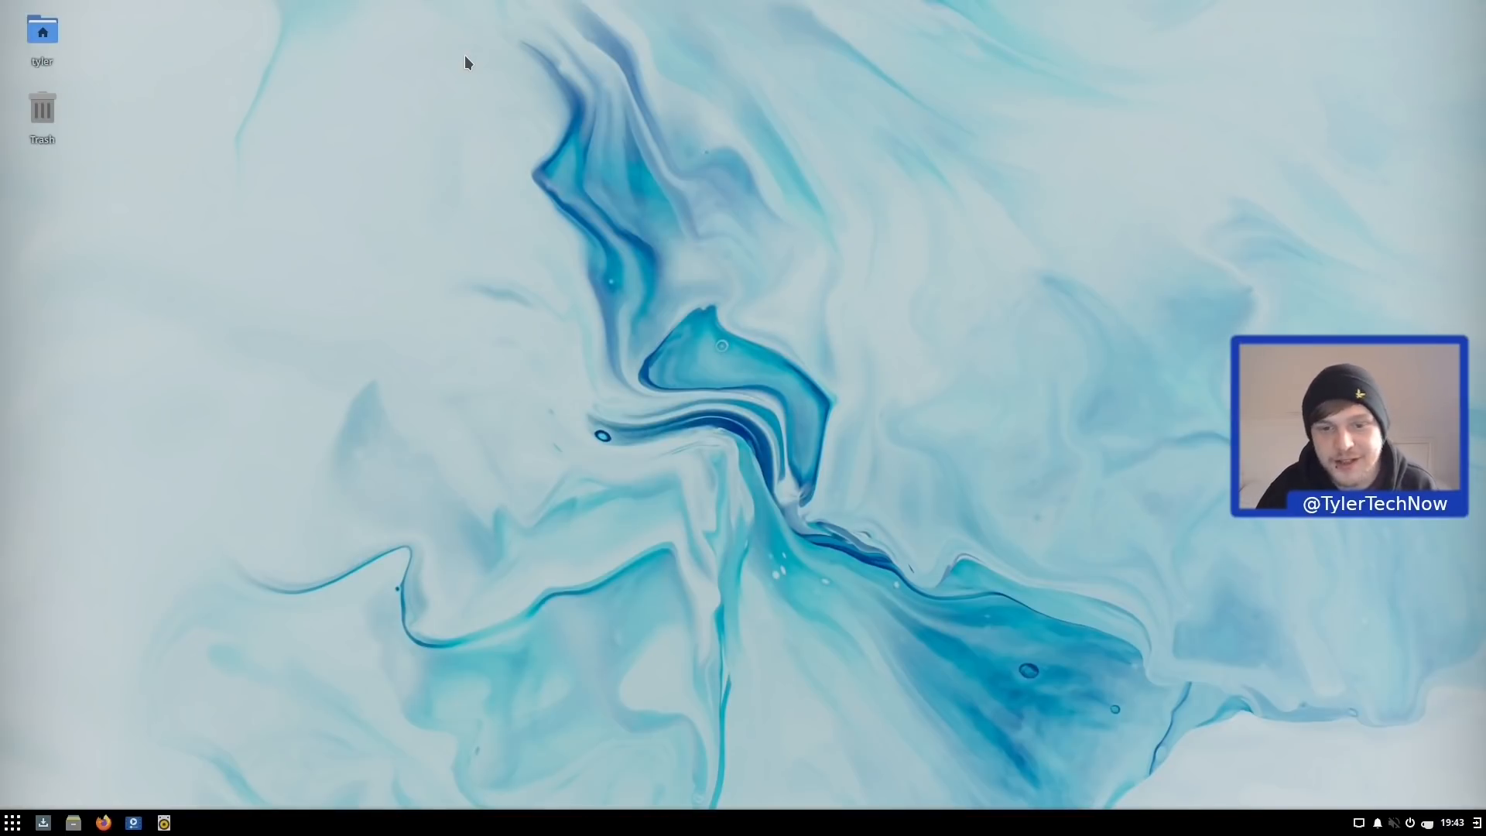
Step: Open Budgie Desktop Settings from the desktop and add the Haste applet to the bottom panel
right_click(647, 174)
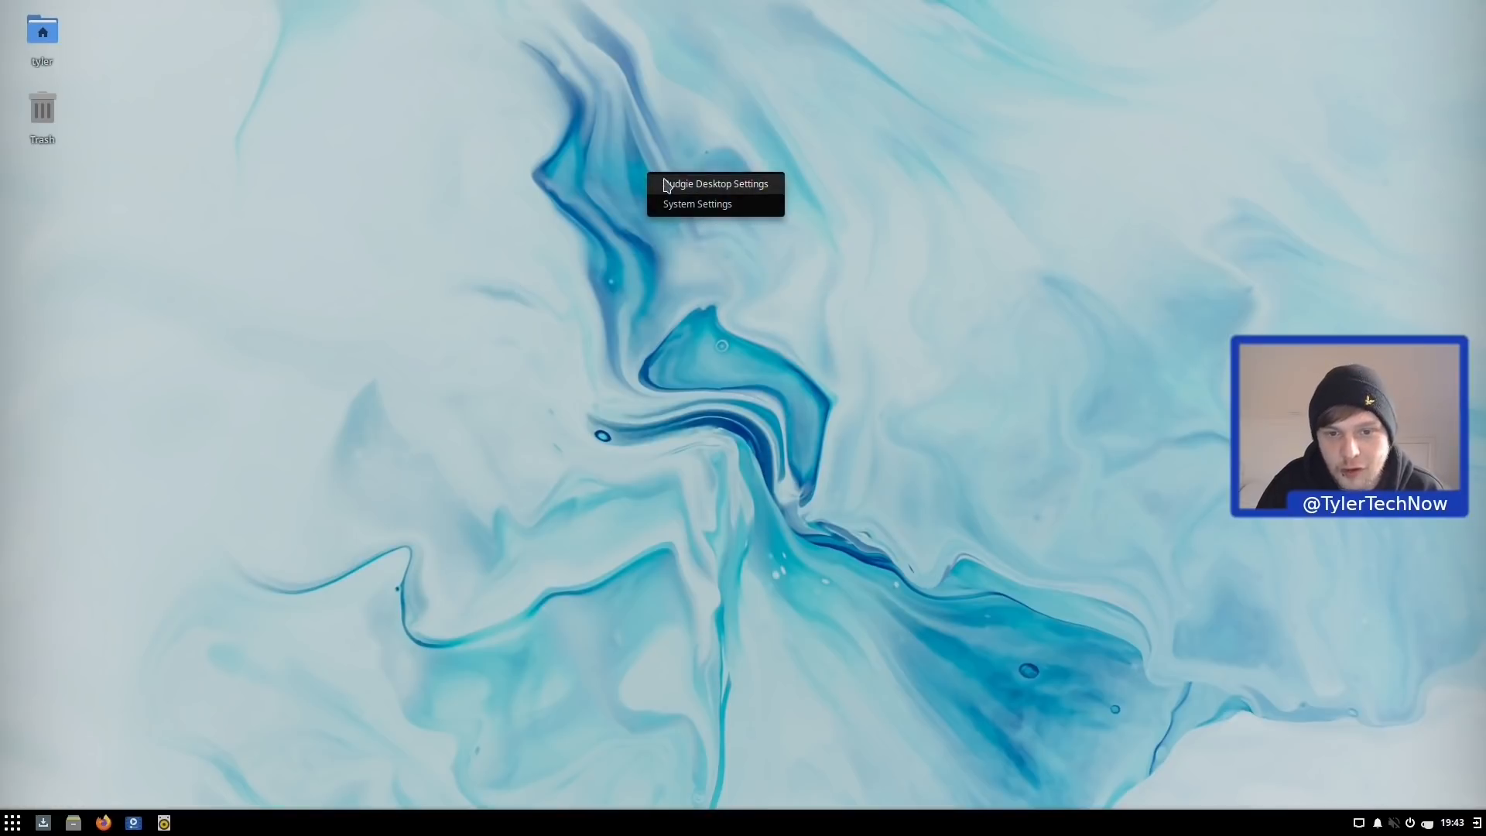
click(728, 191)
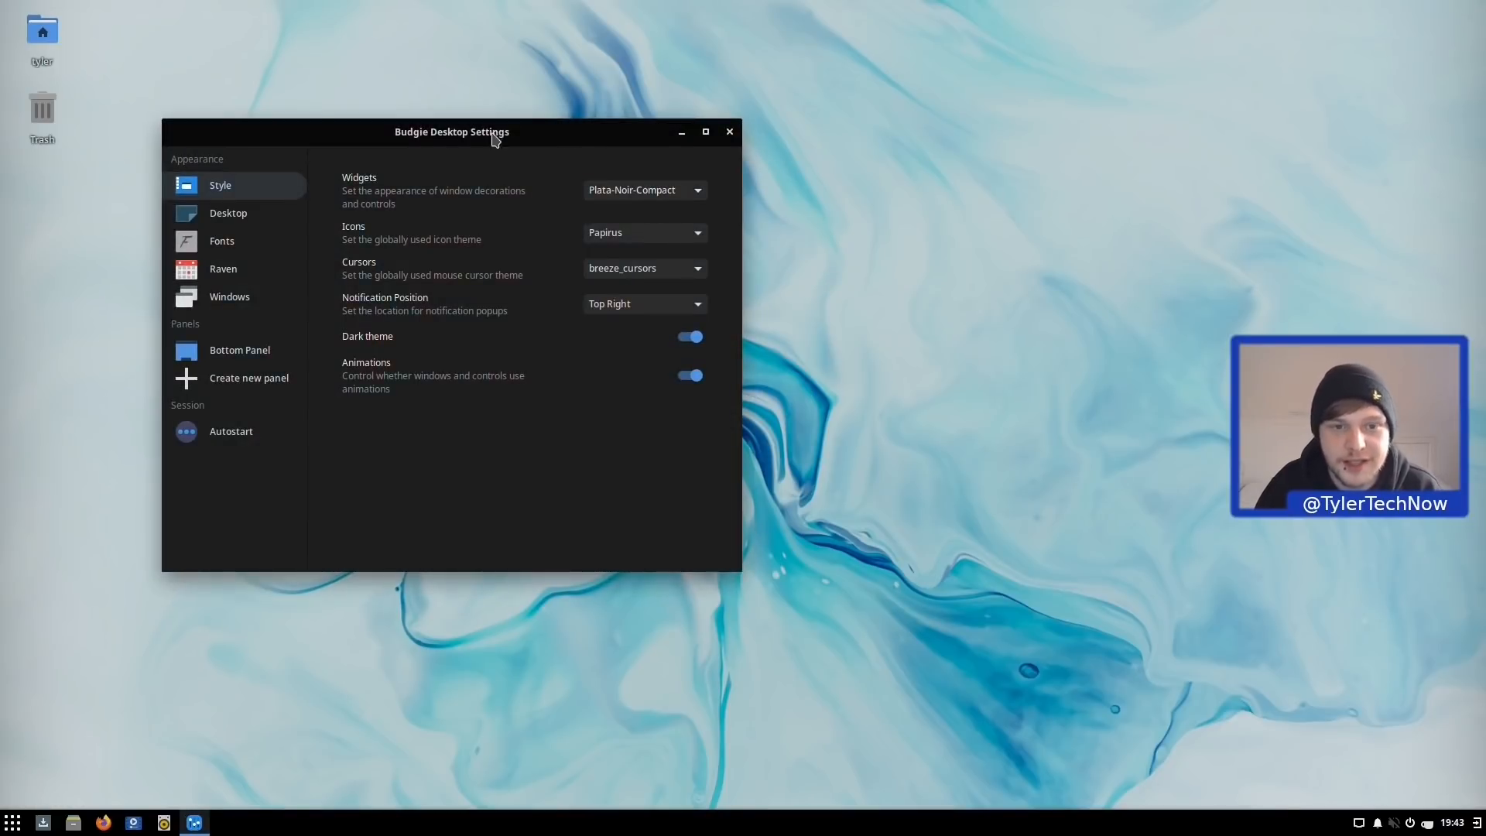
drag(430, 136, 728, 171)
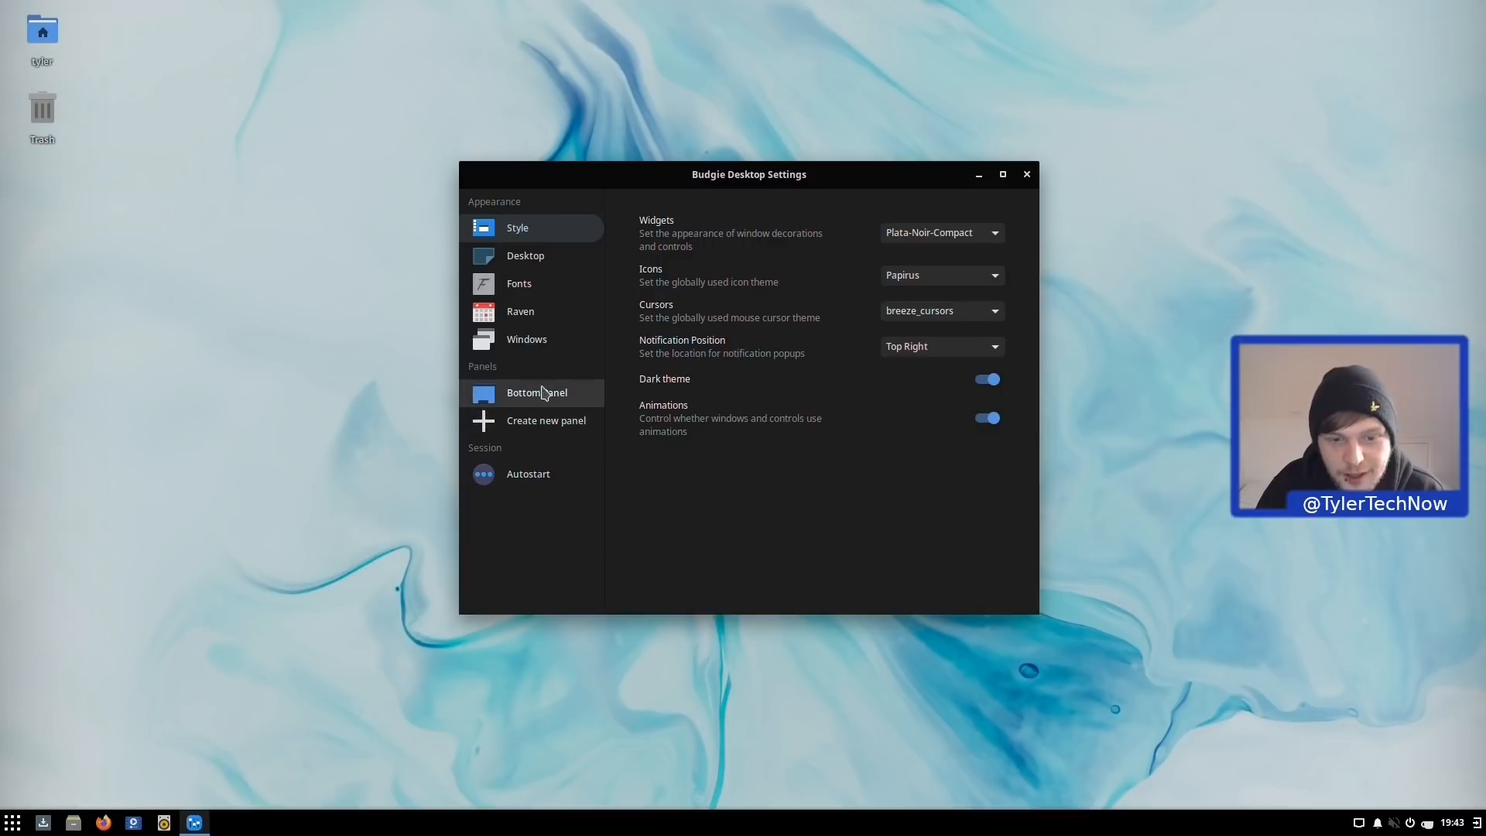
click(518, 397)
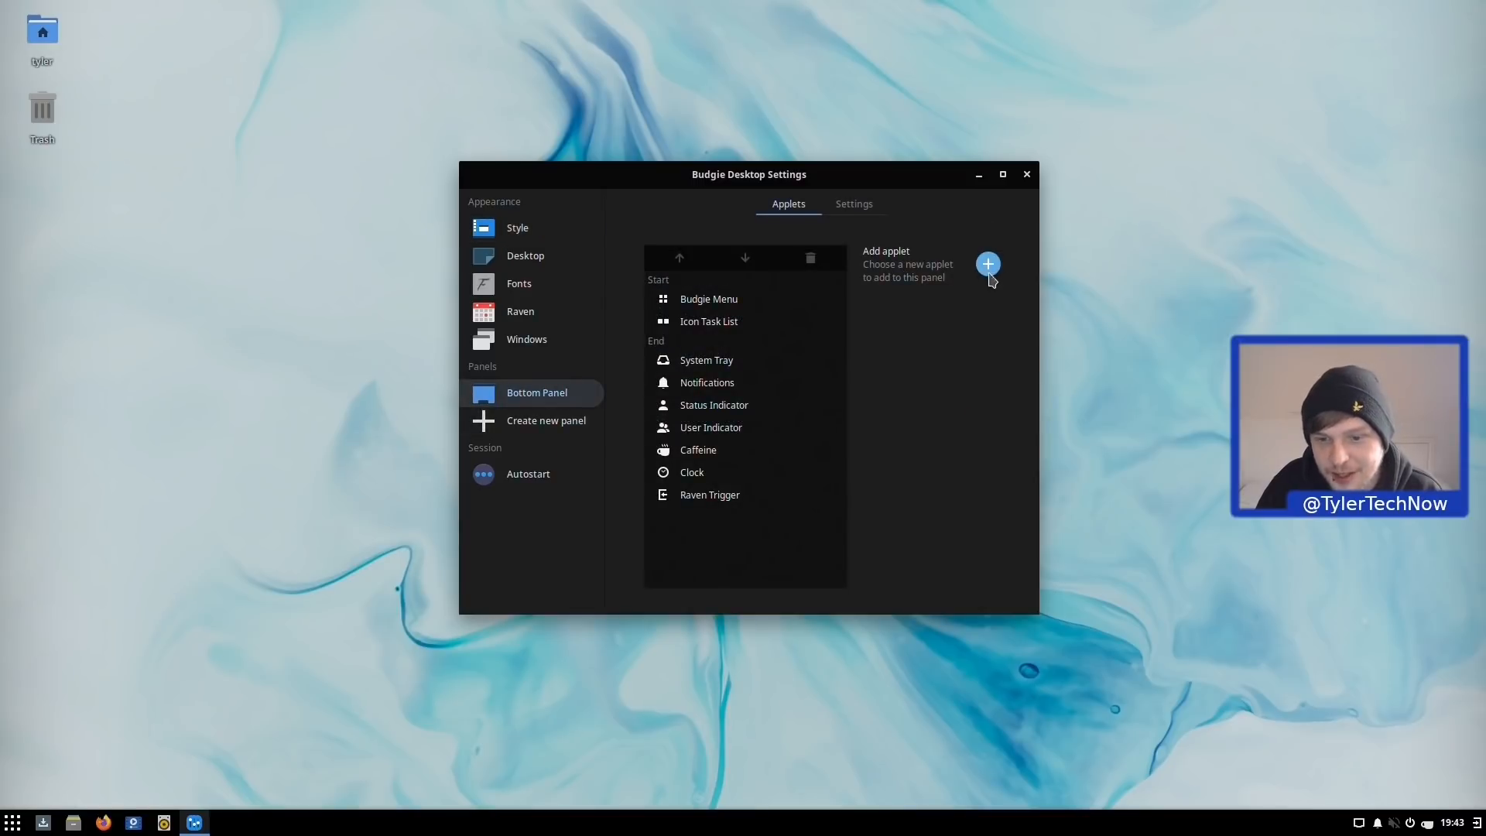
click(988, 265)
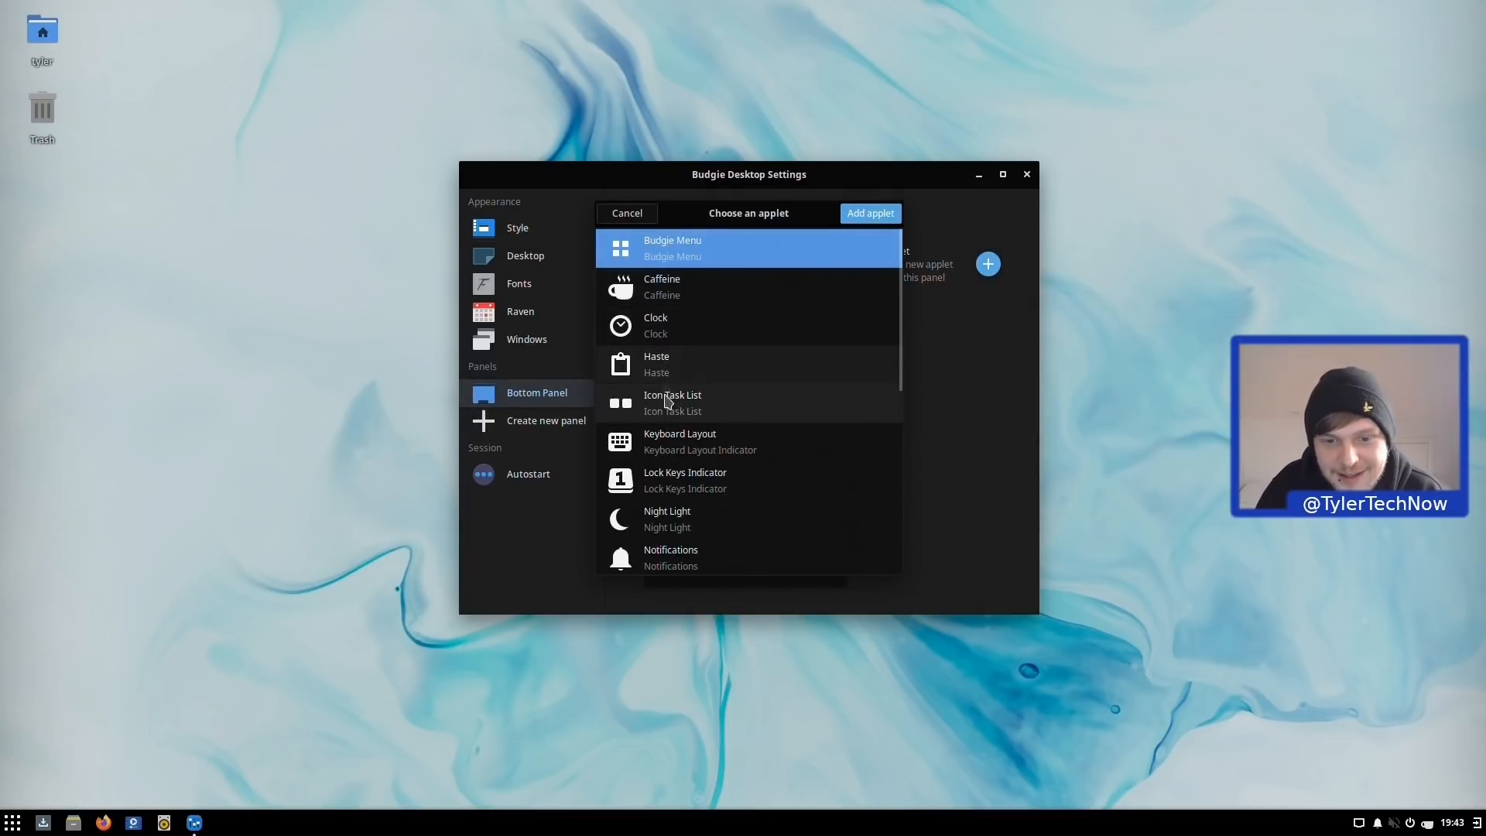
click(676, 364)
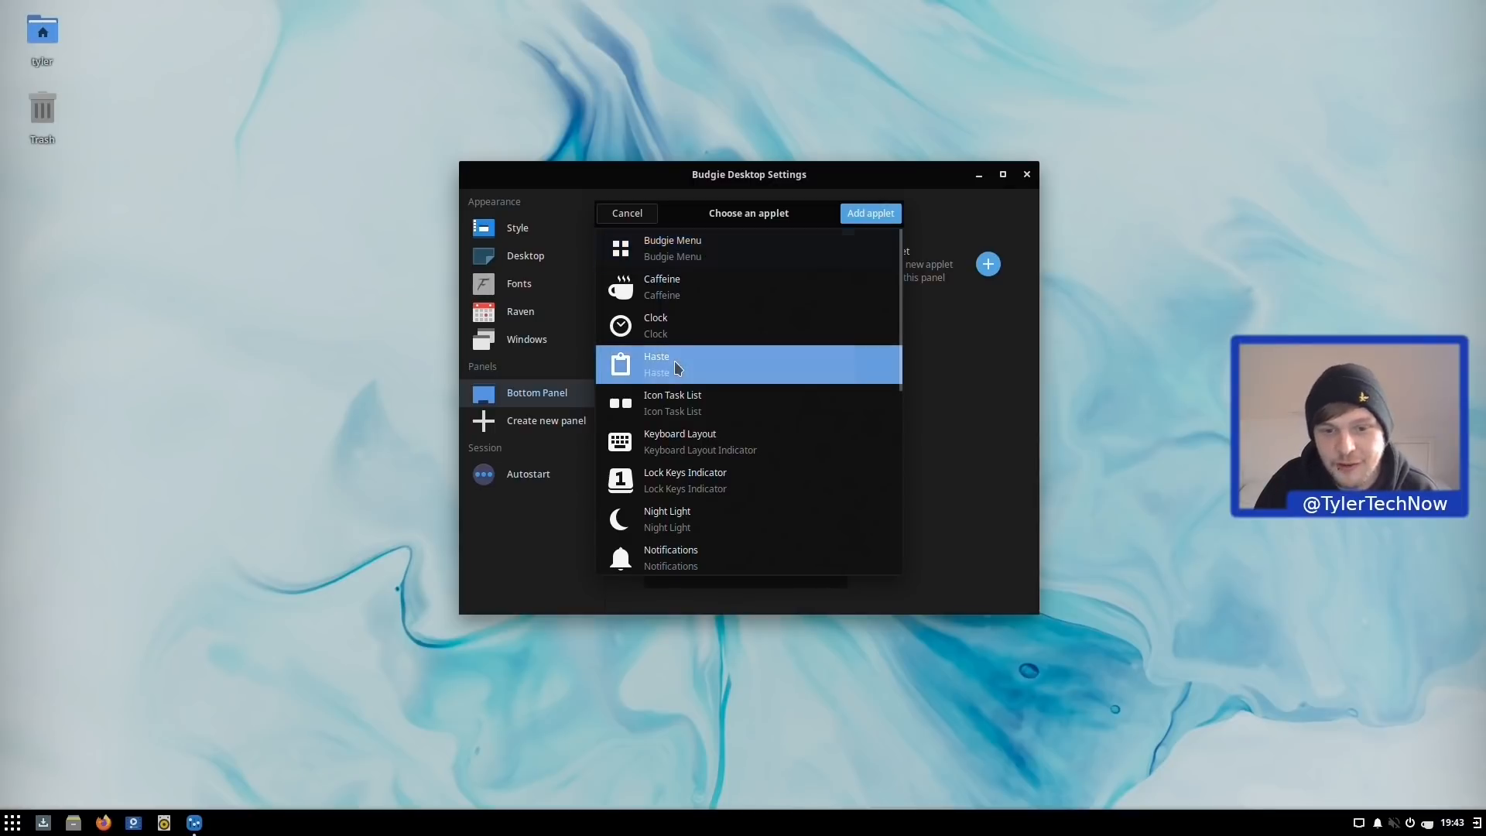
click(870, 215)
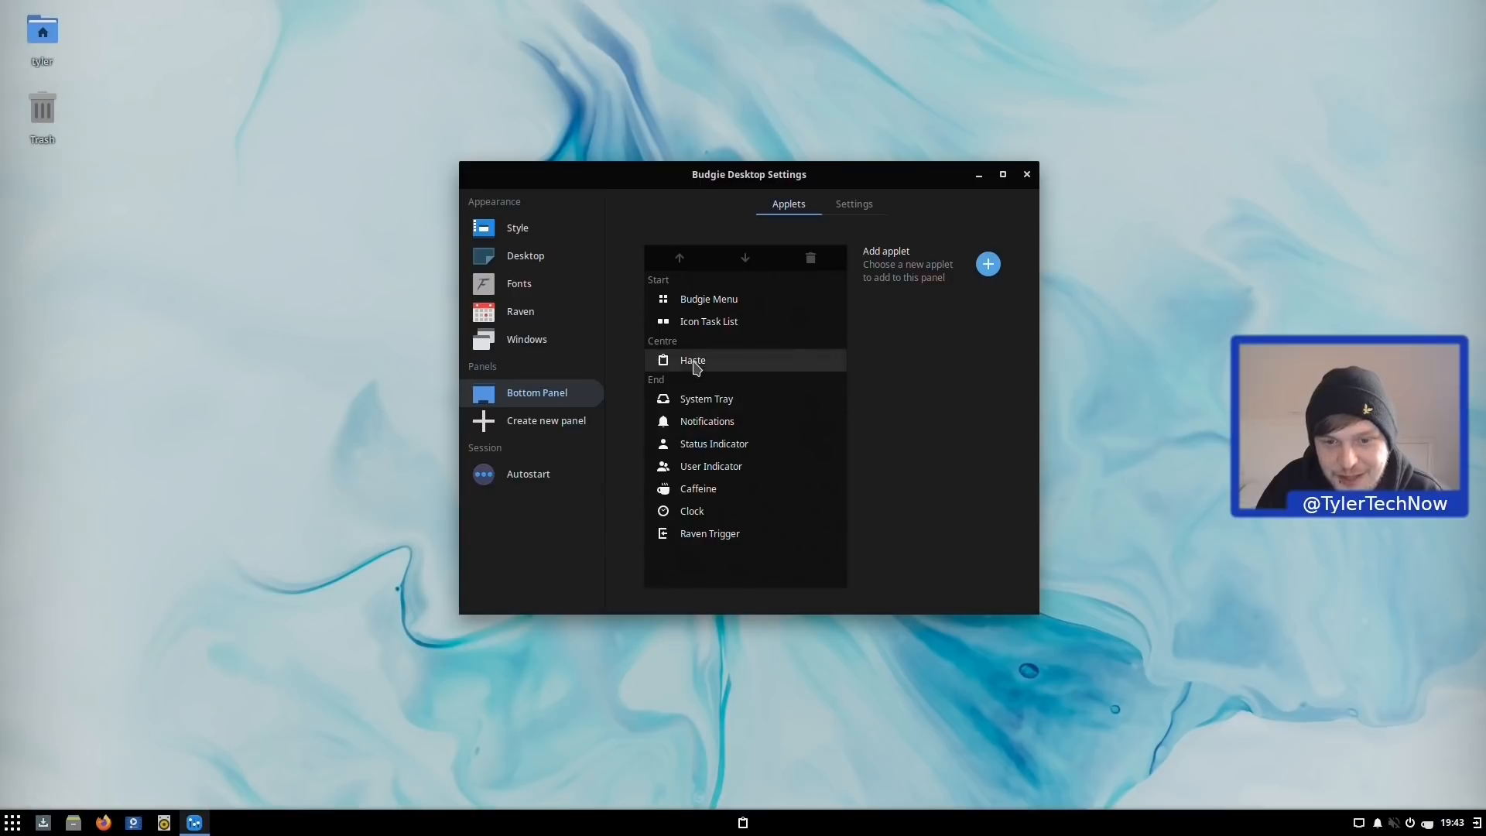
Step: Move the Haste applet into the bottom panel's End section and view its Recent Hastes popover
click(694, 361)
click(751, 260)
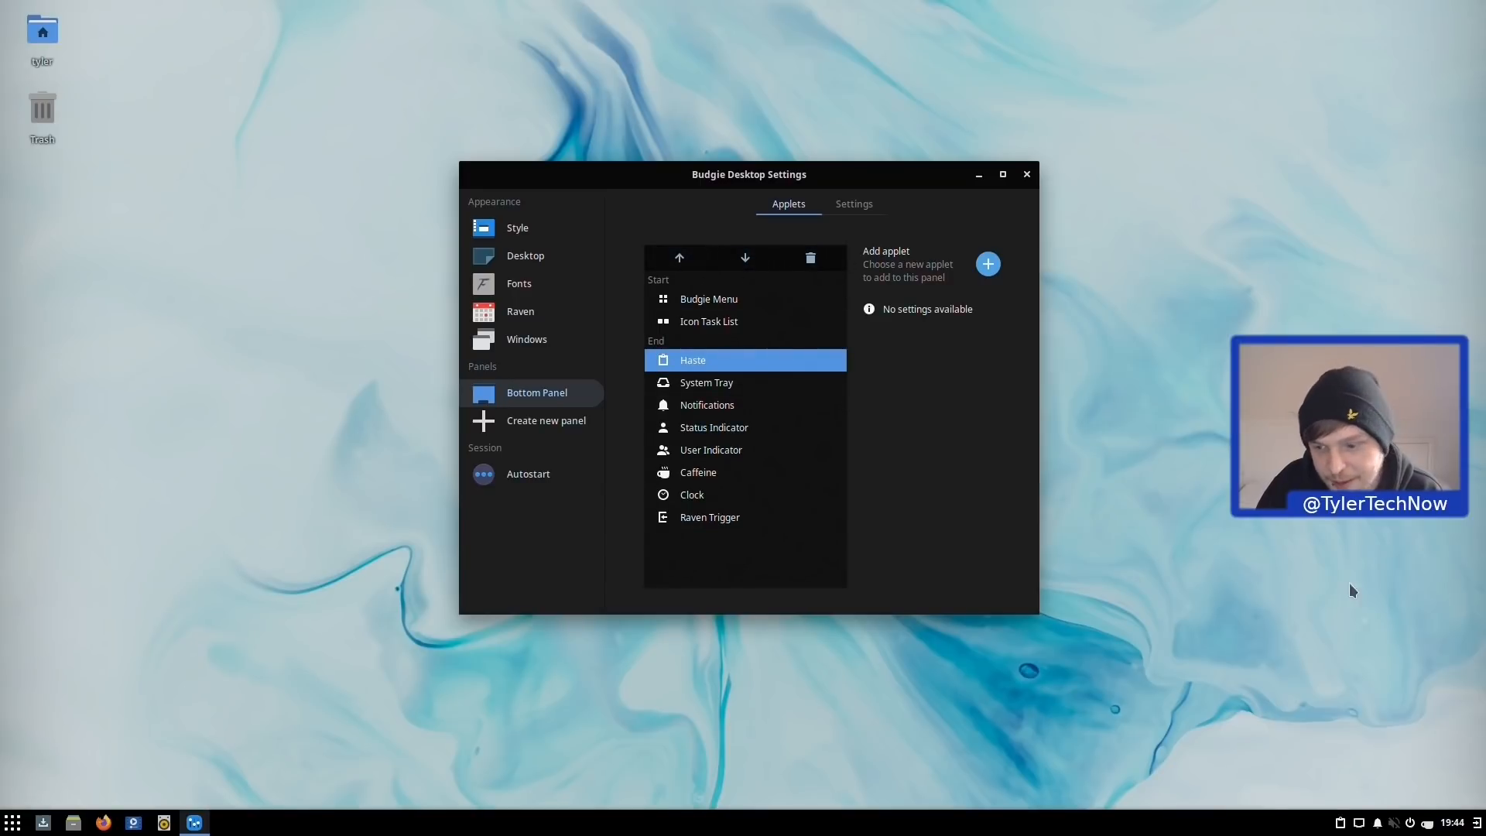
click(1340, 824)
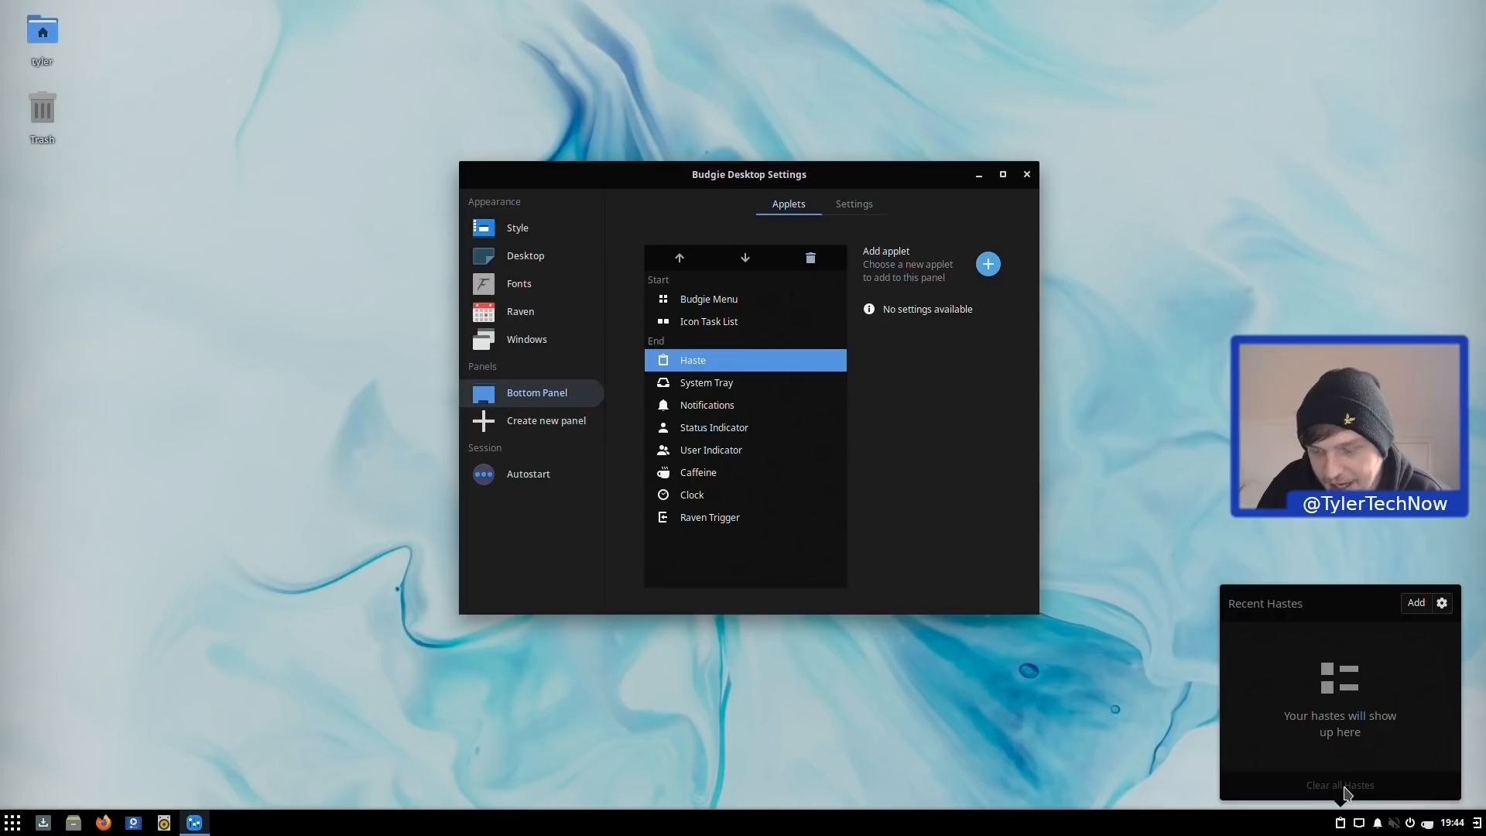
click(1006, 496)
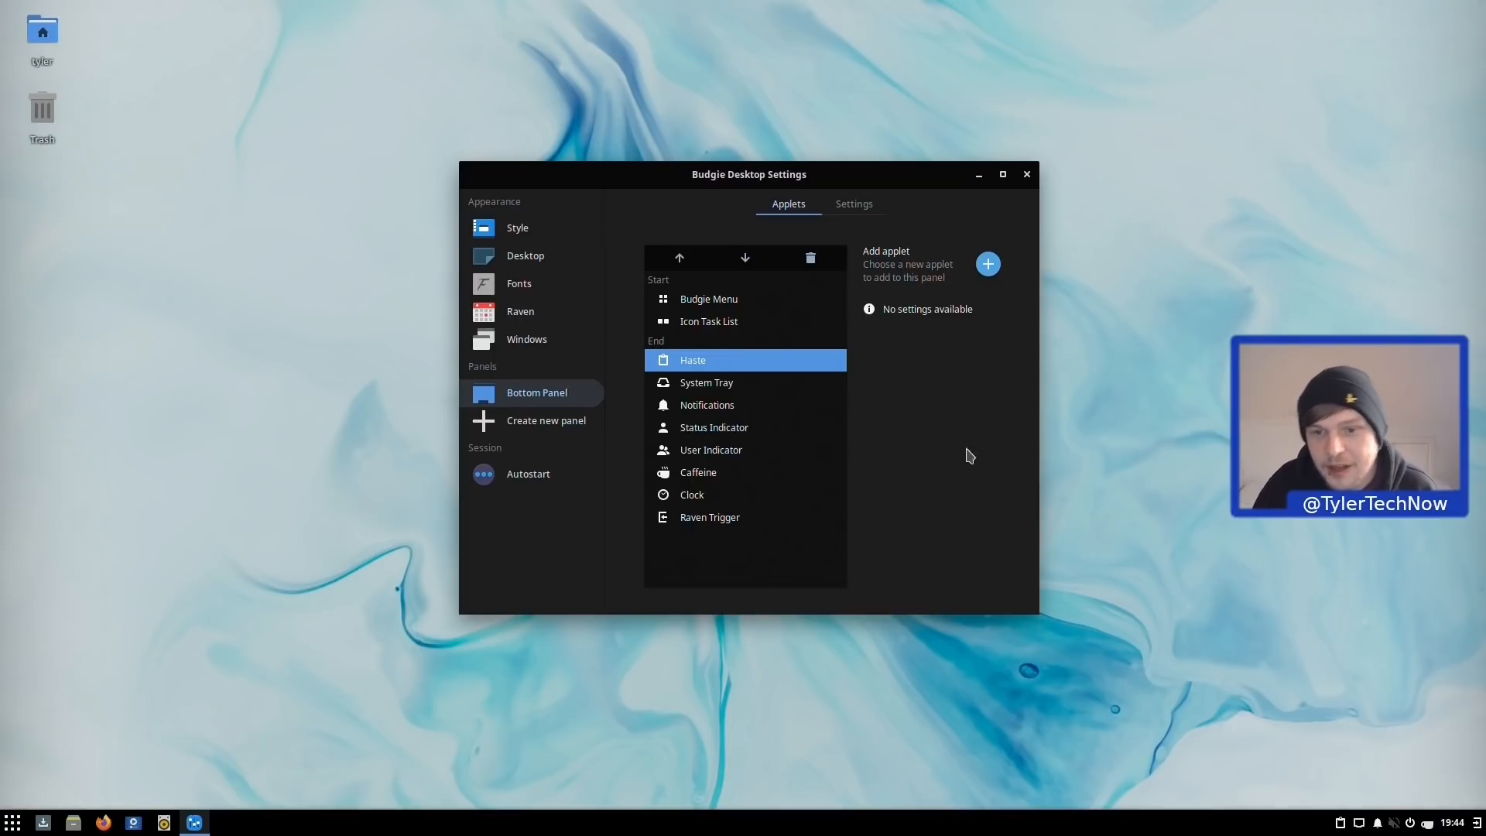
Step: Remove the Haste applet from the bottom panel and close Budgie Desktop Settings
click(683, 383)
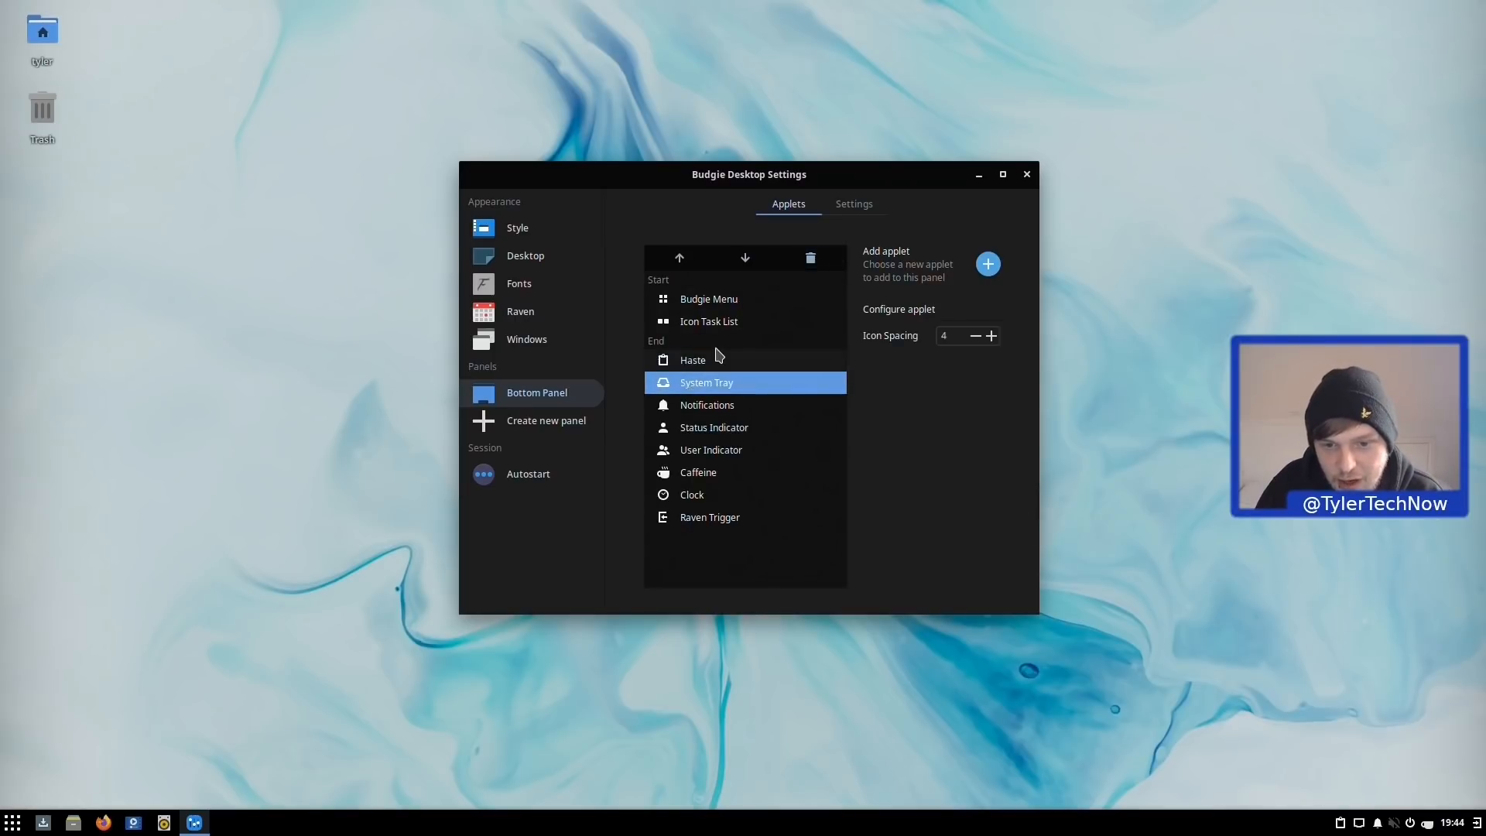
click(720, 359)
click(813, 257)
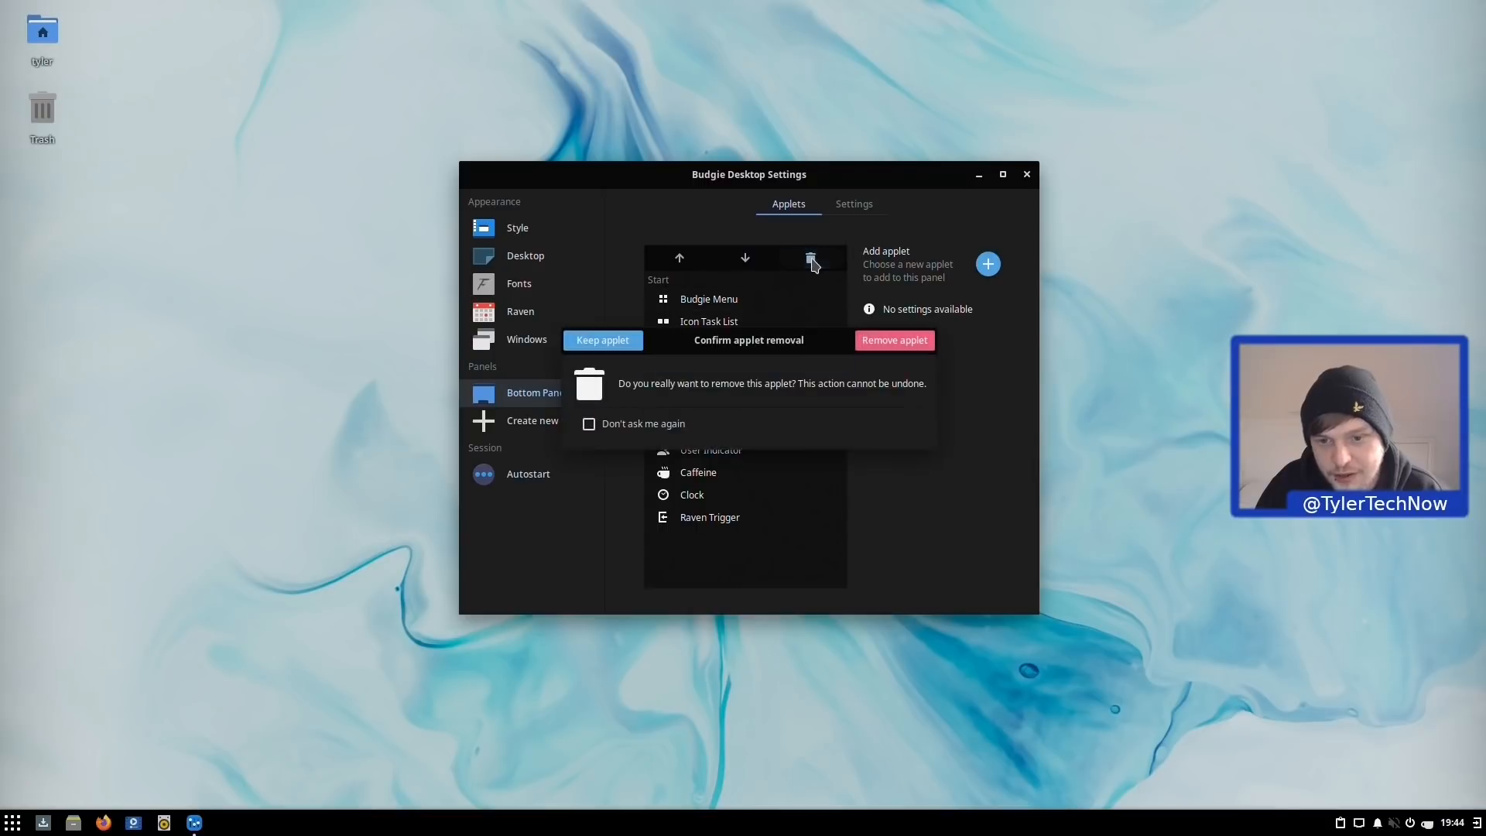
click(873, 339)
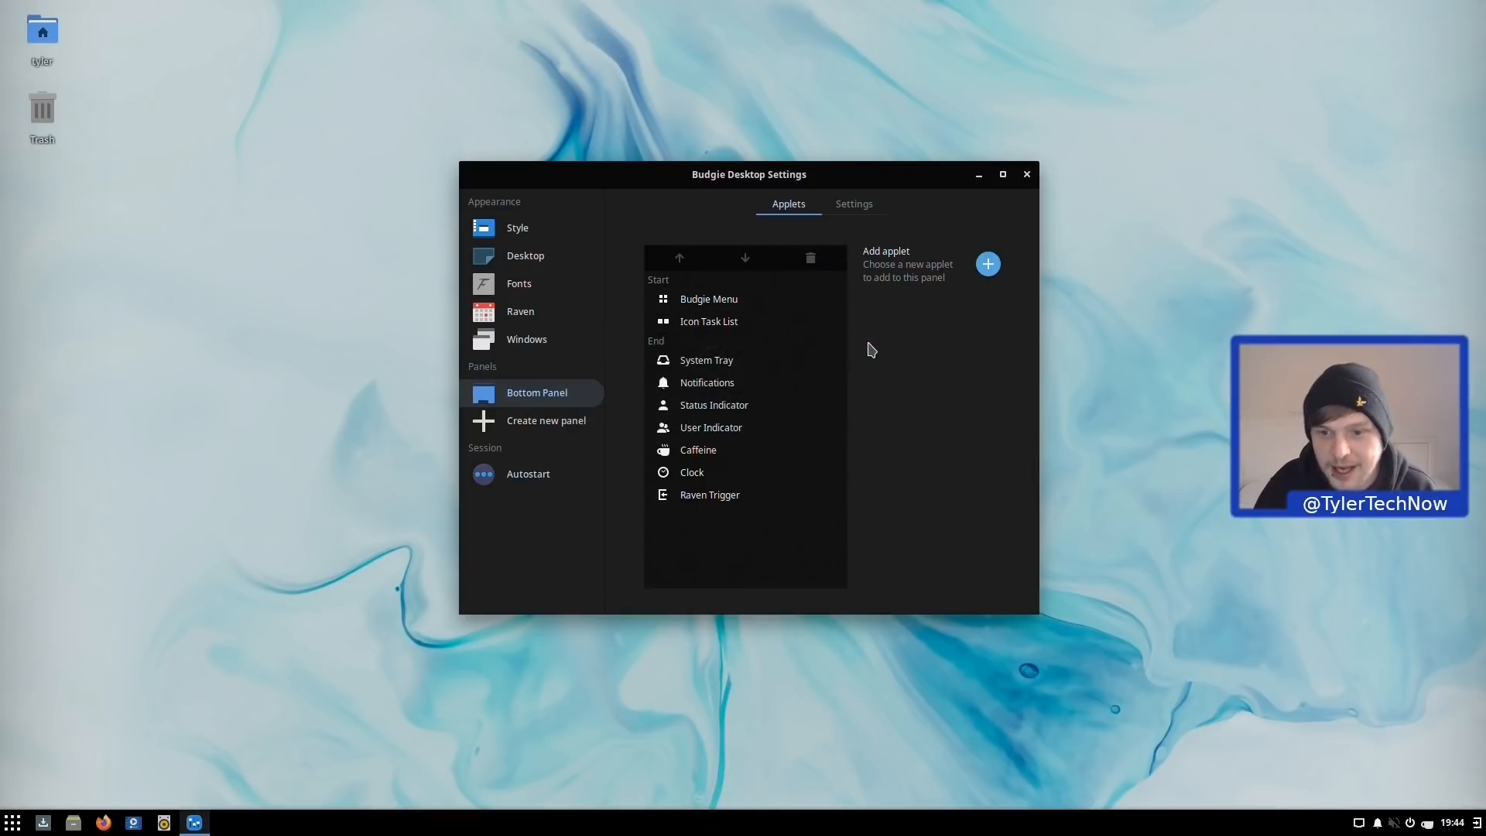
click(1026, 174)
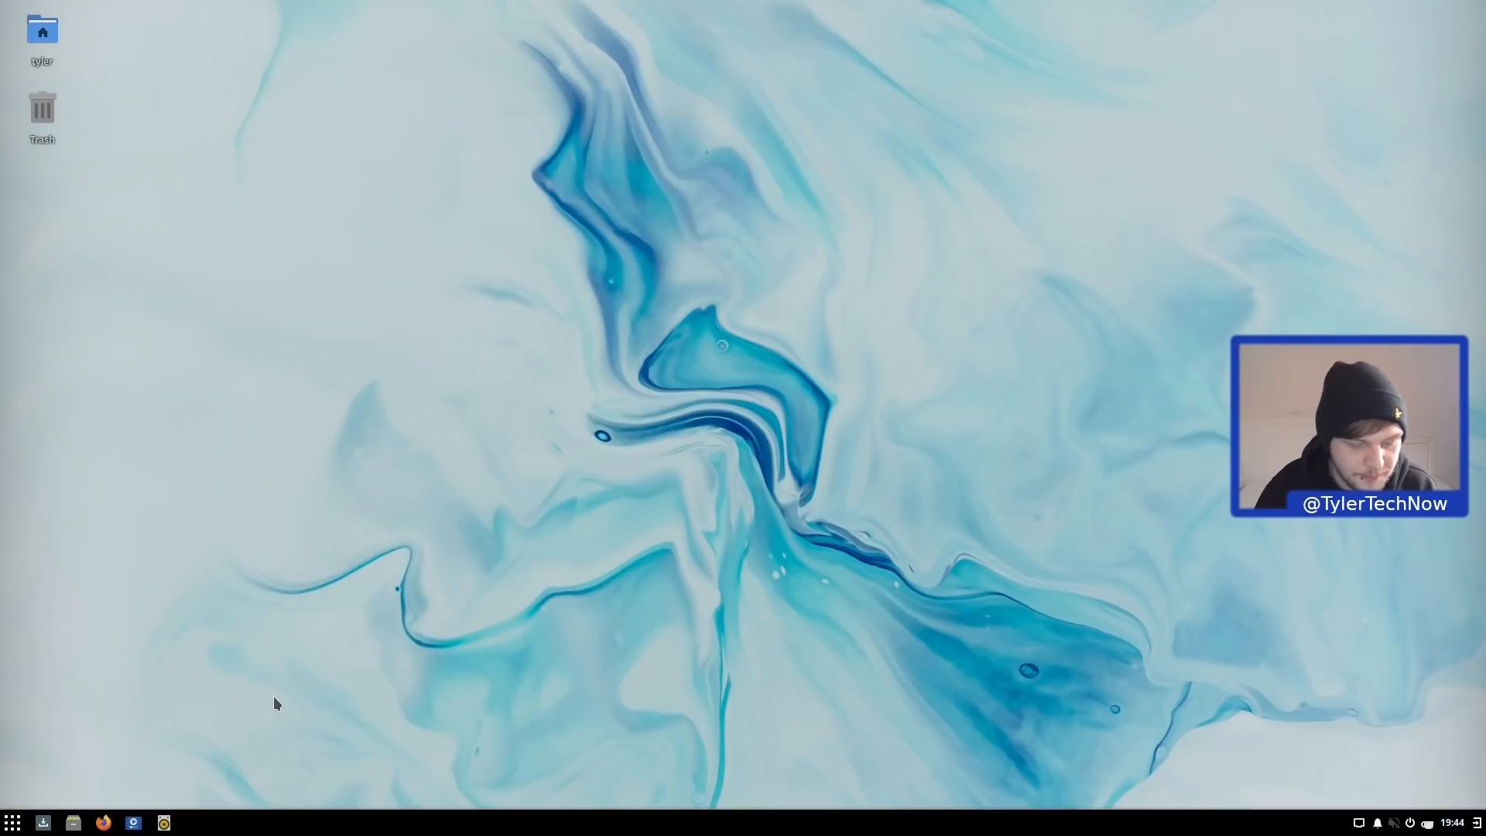
Step: Open a terminal in the middle of the desktop and run "snap list" and "flatpak" to check for both package tools
key(ctrl+alt+t)
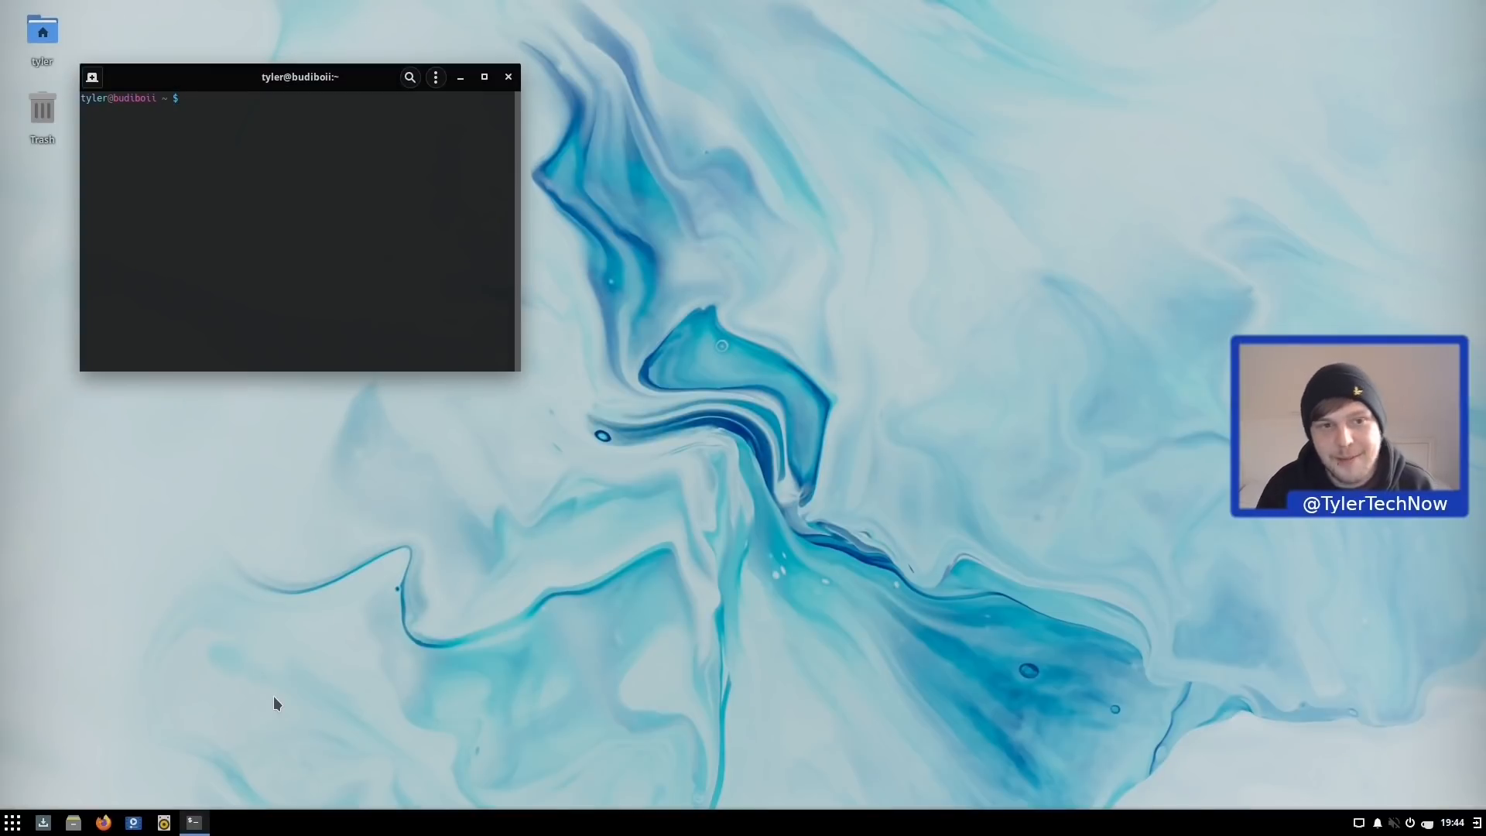
drag(284, 76, 735, 236)
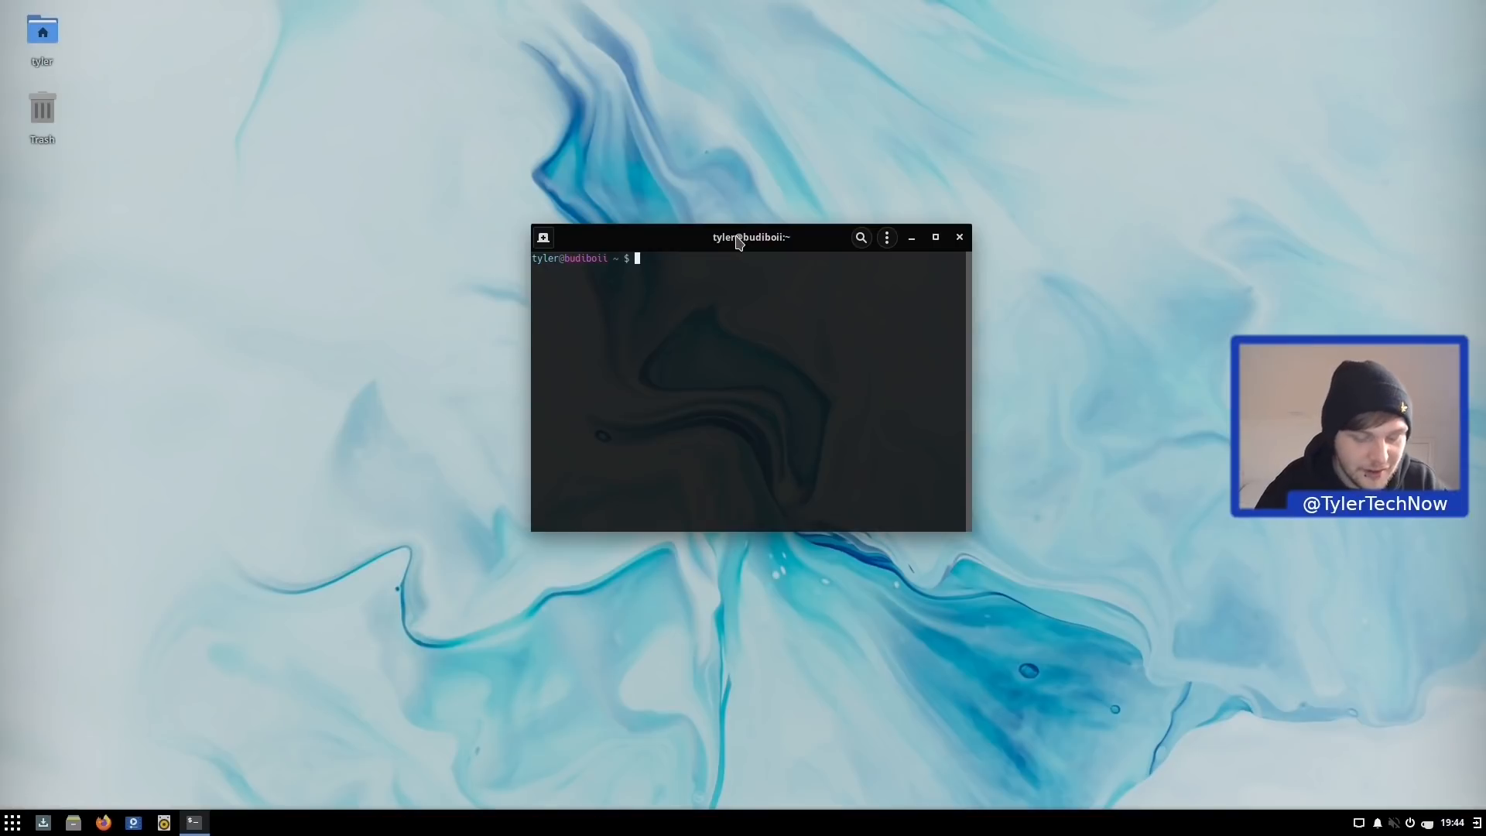
text(snap list)
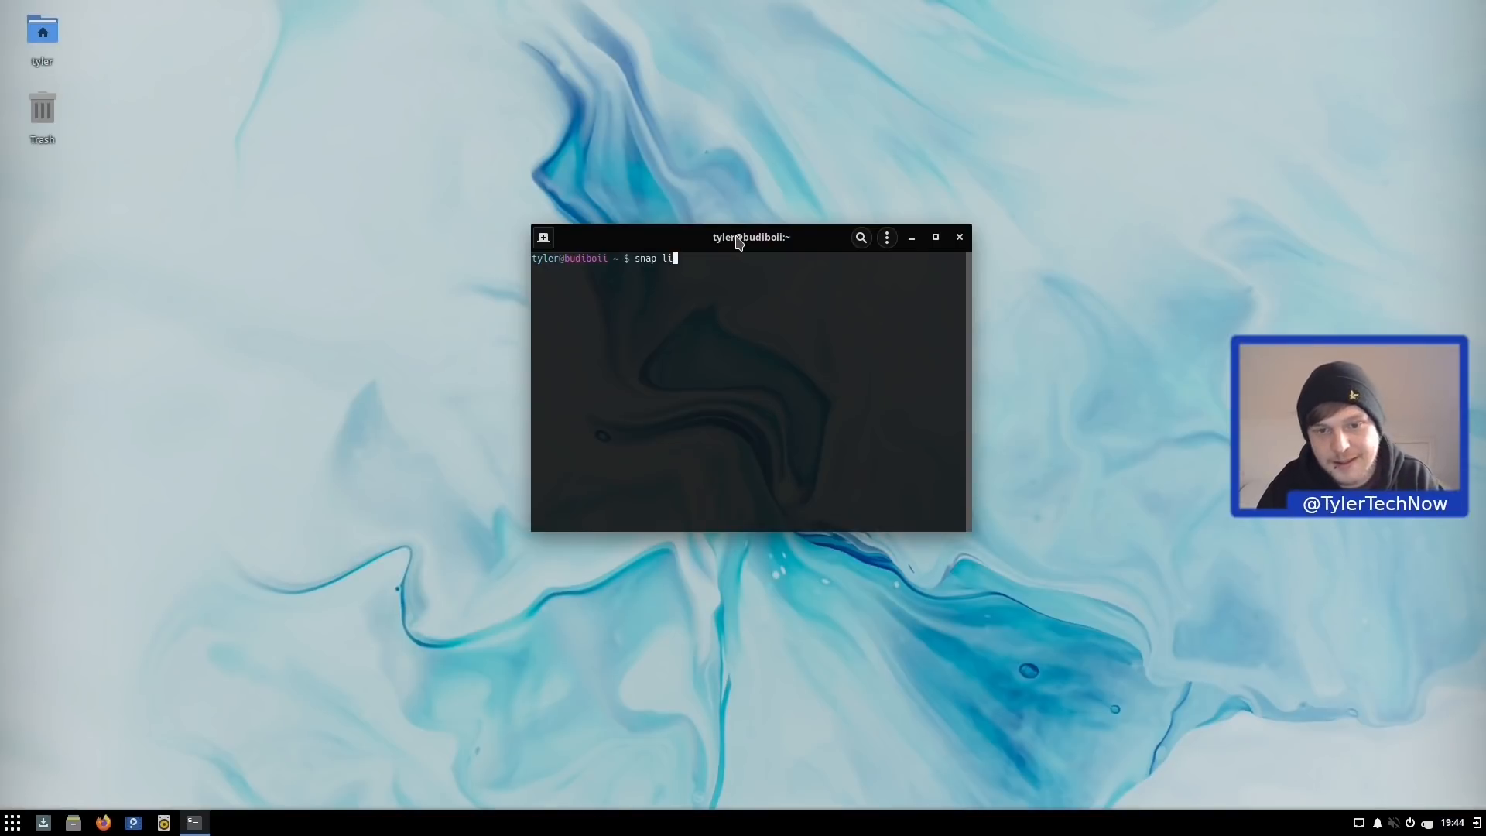
key(Return)
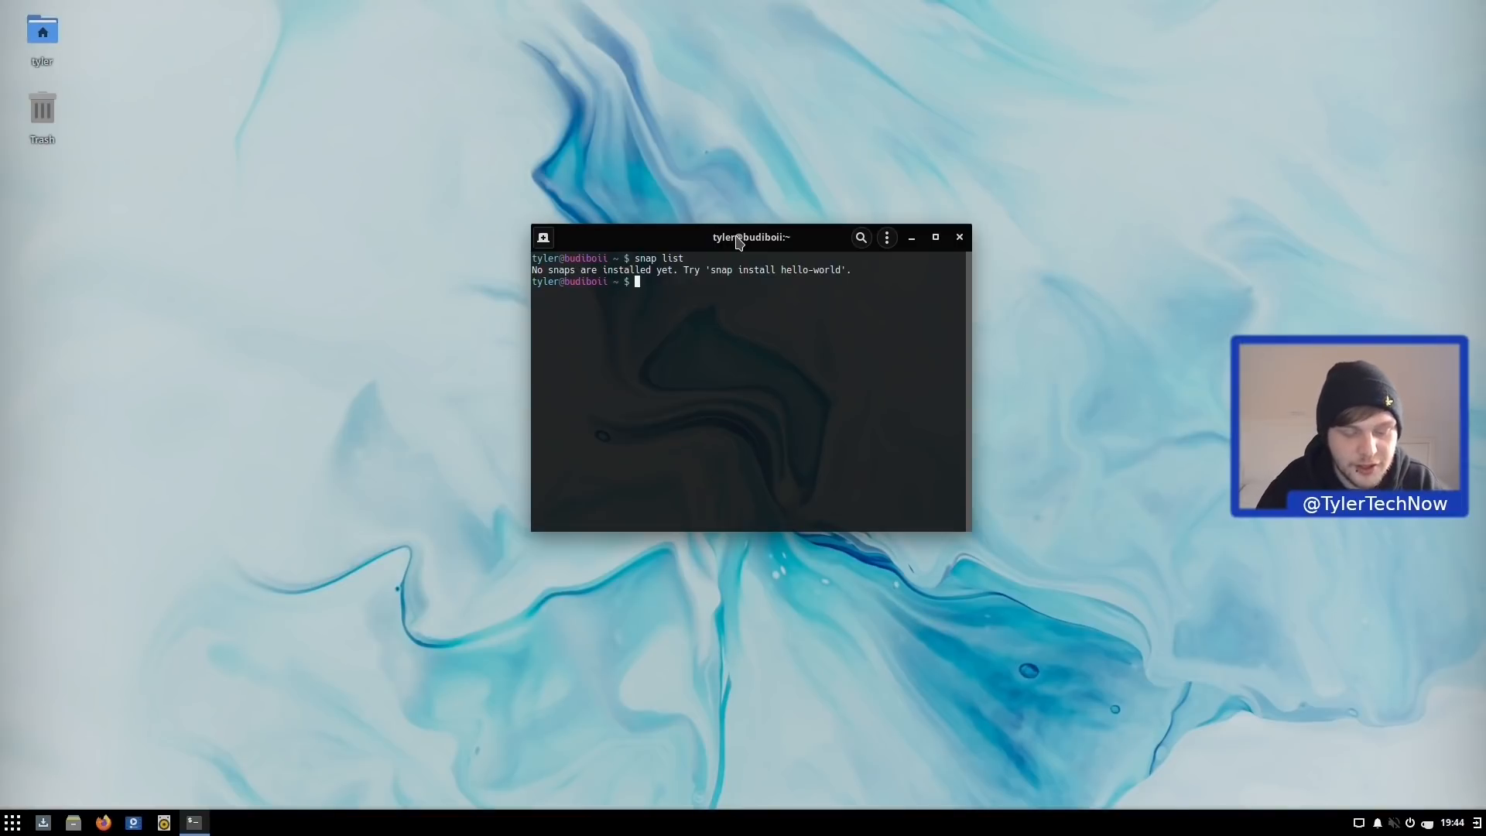
text(flatpak)
key(Return)
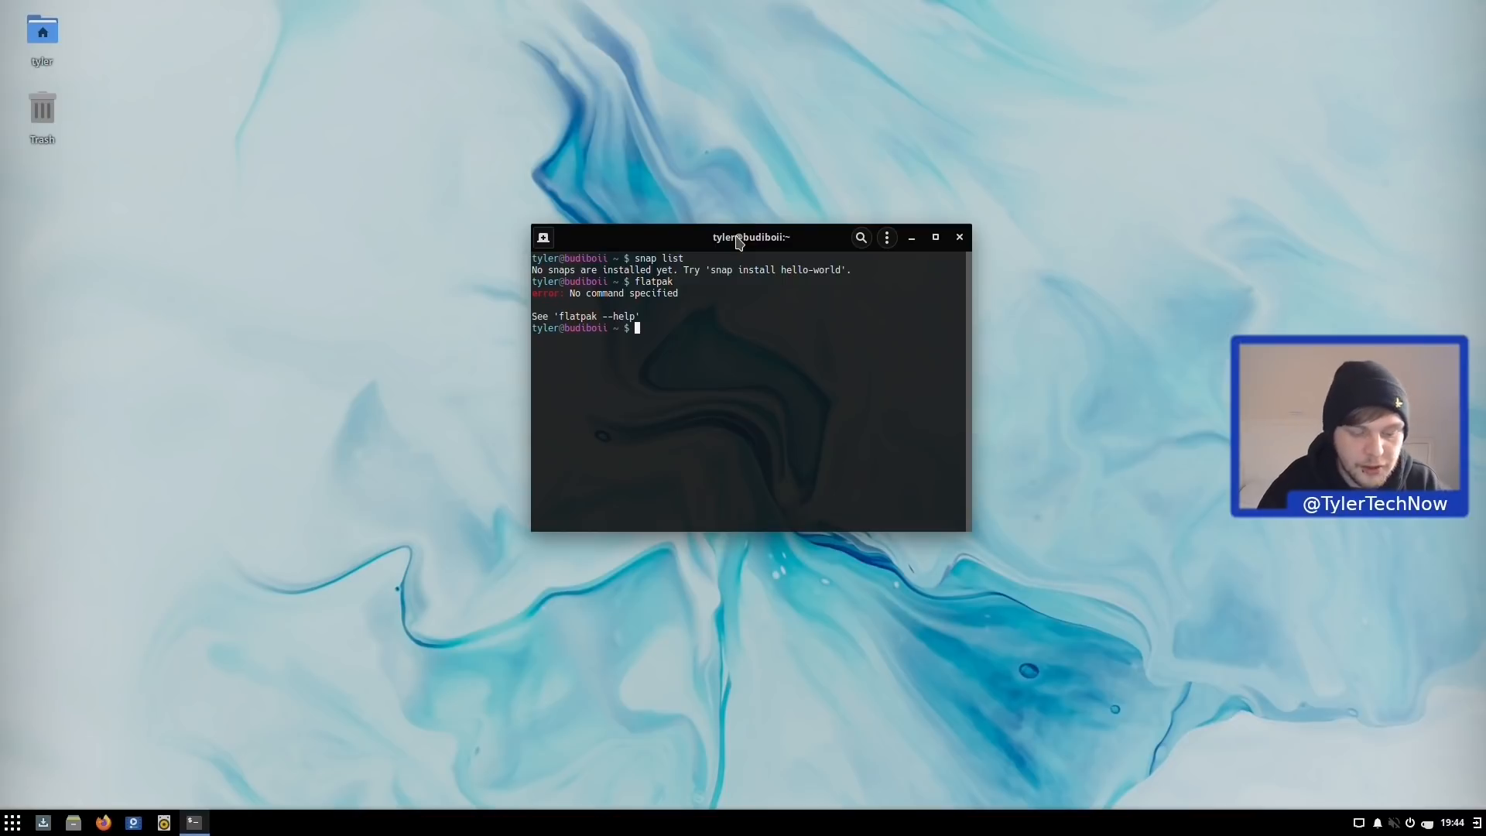
Step: Run "eopkg help" in the terminal and look through the list of package manager commands and options
text(su)
key(BackSpace)
key(BackSpace)
text(eop)
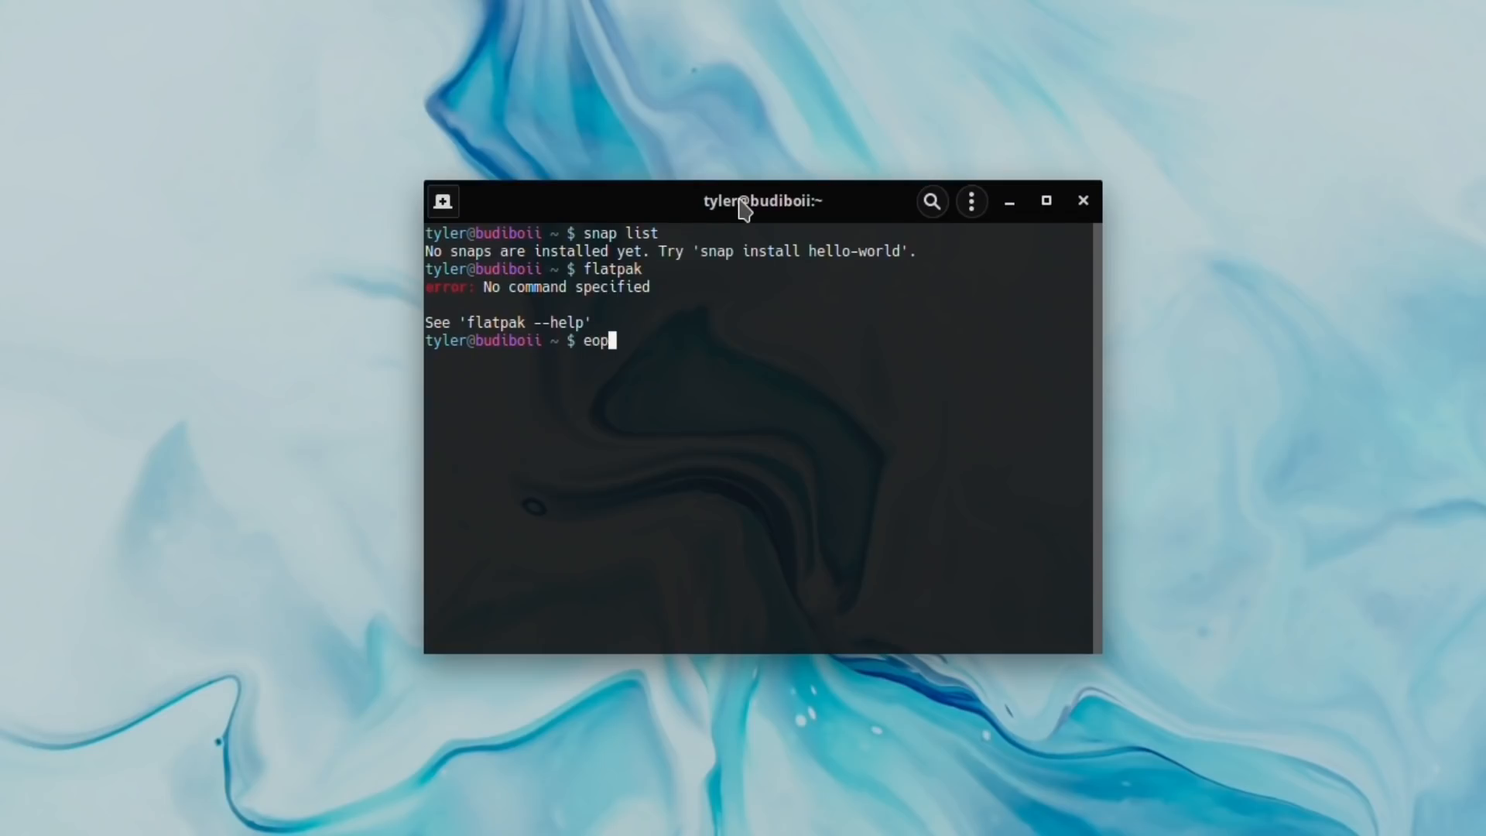
text(kg help)
key(Return)
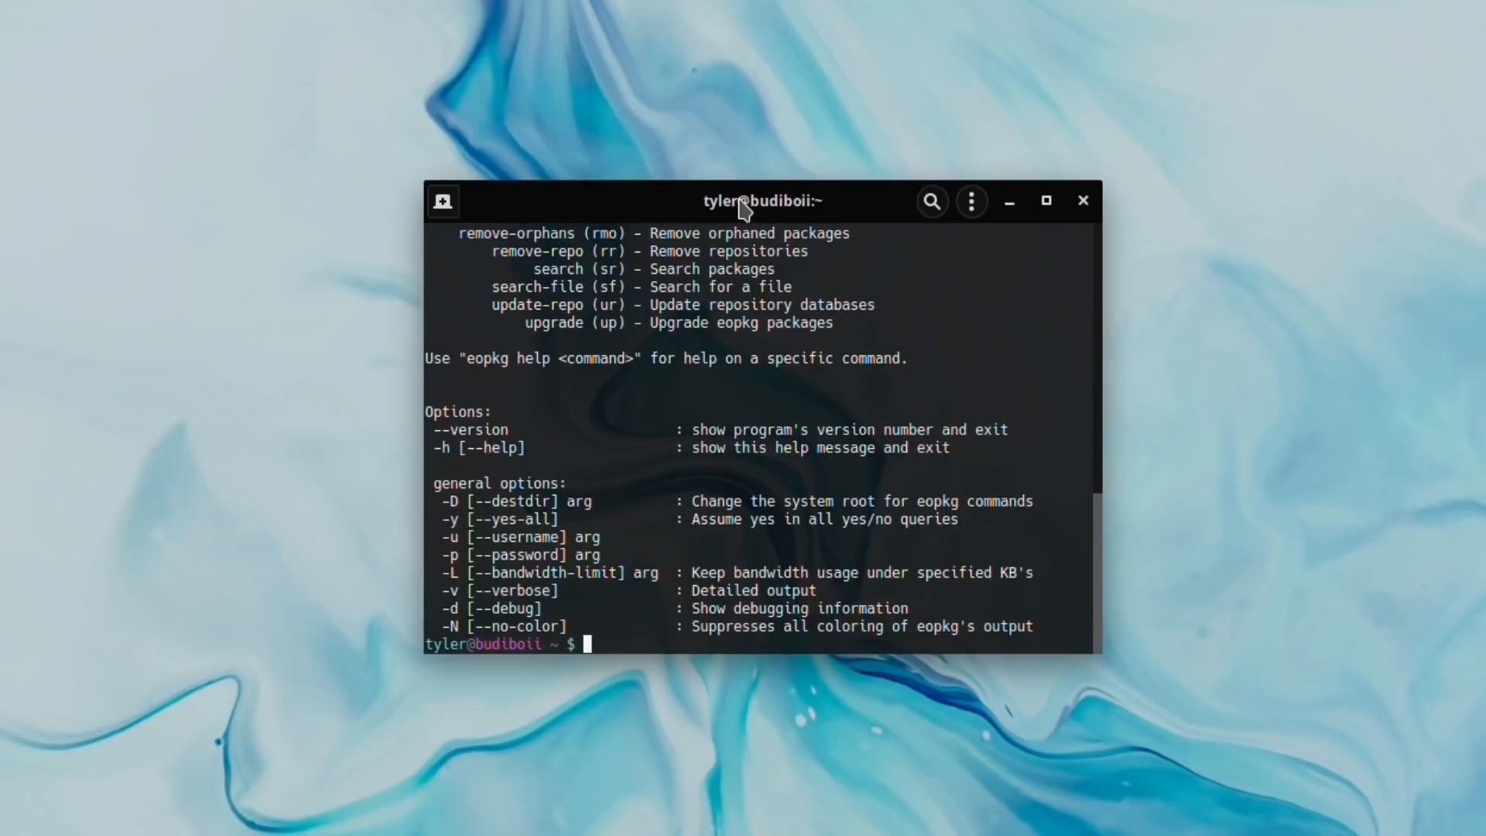
scroll(1094, 499, up, 5)
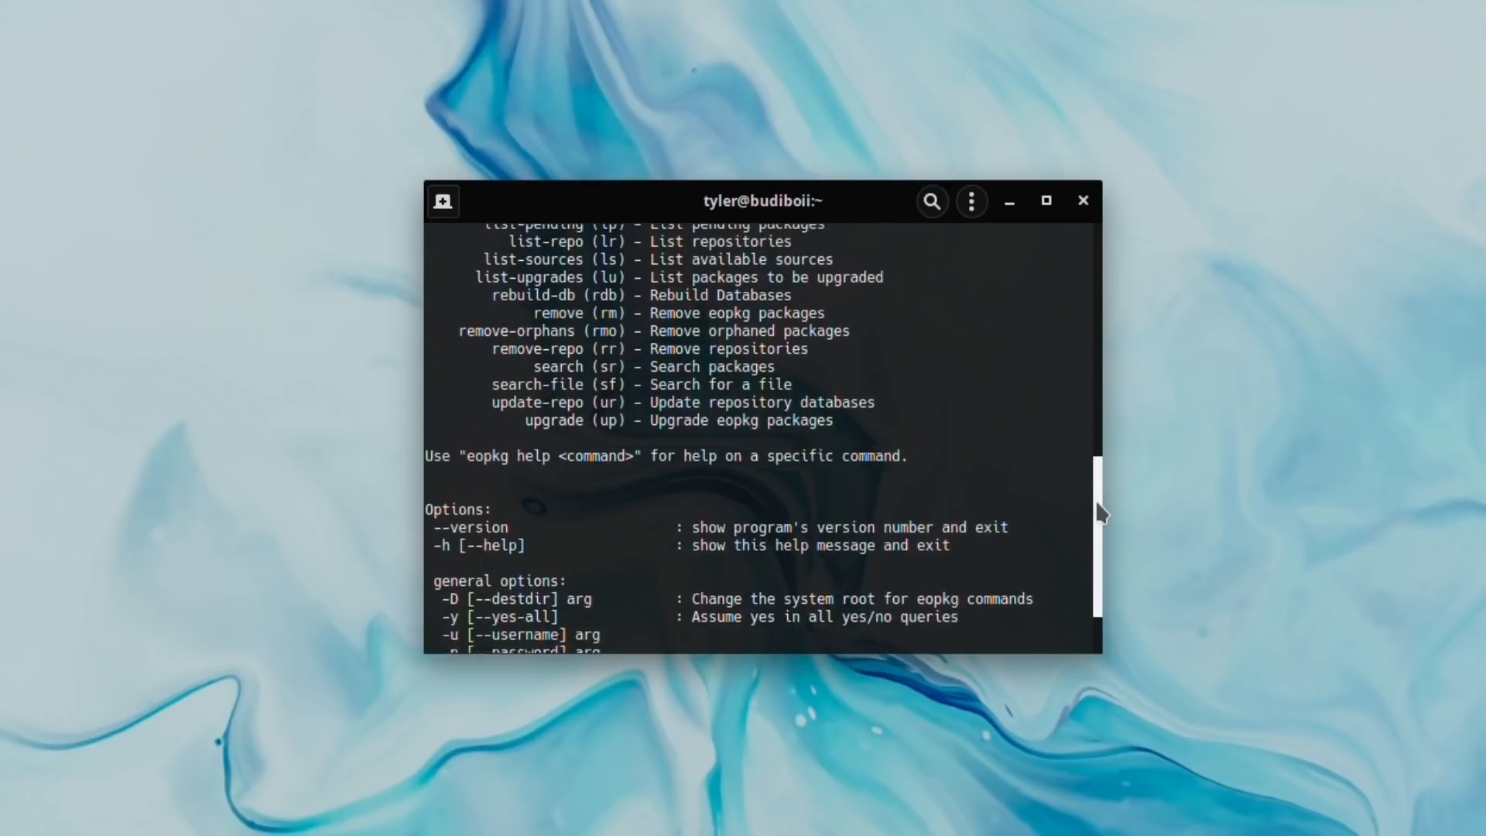
drag(1102, 438, 1099, 594)
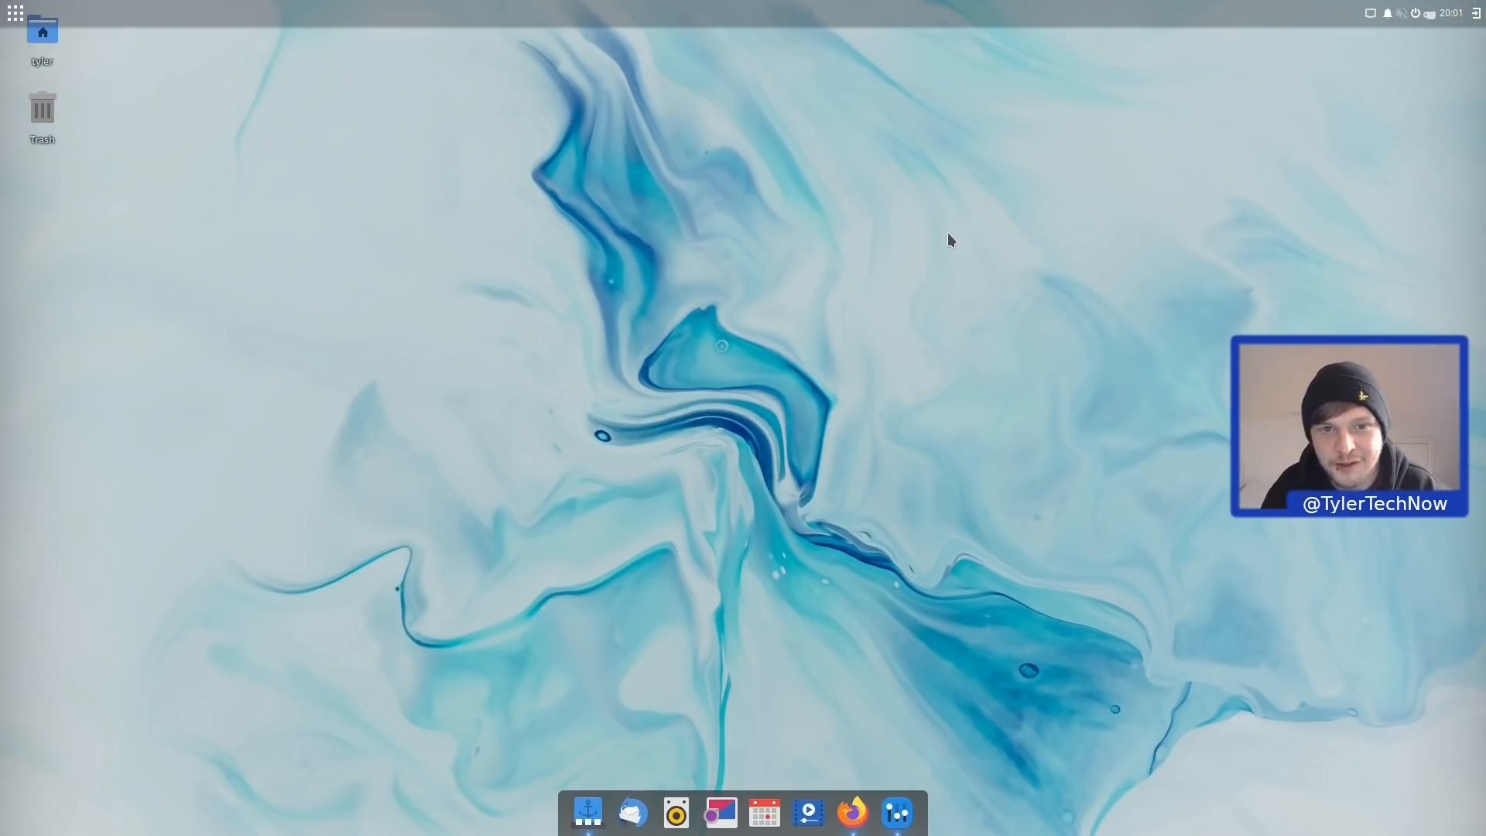
Step: Bring up Budgie Desktop Settings and choose Dynamic transparency in the top panel's settings
click(898, 814)
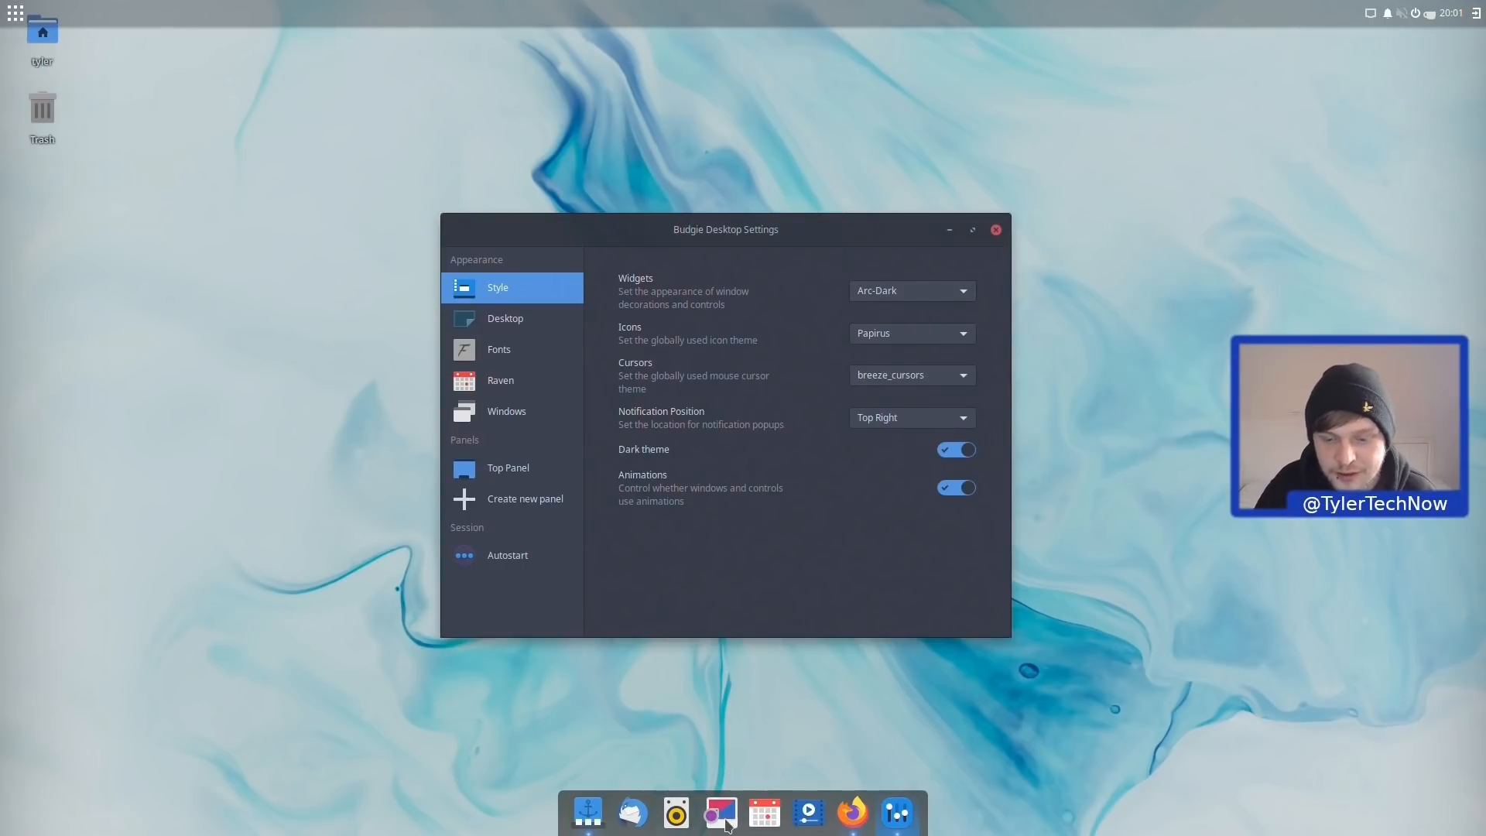
click(510, 469)
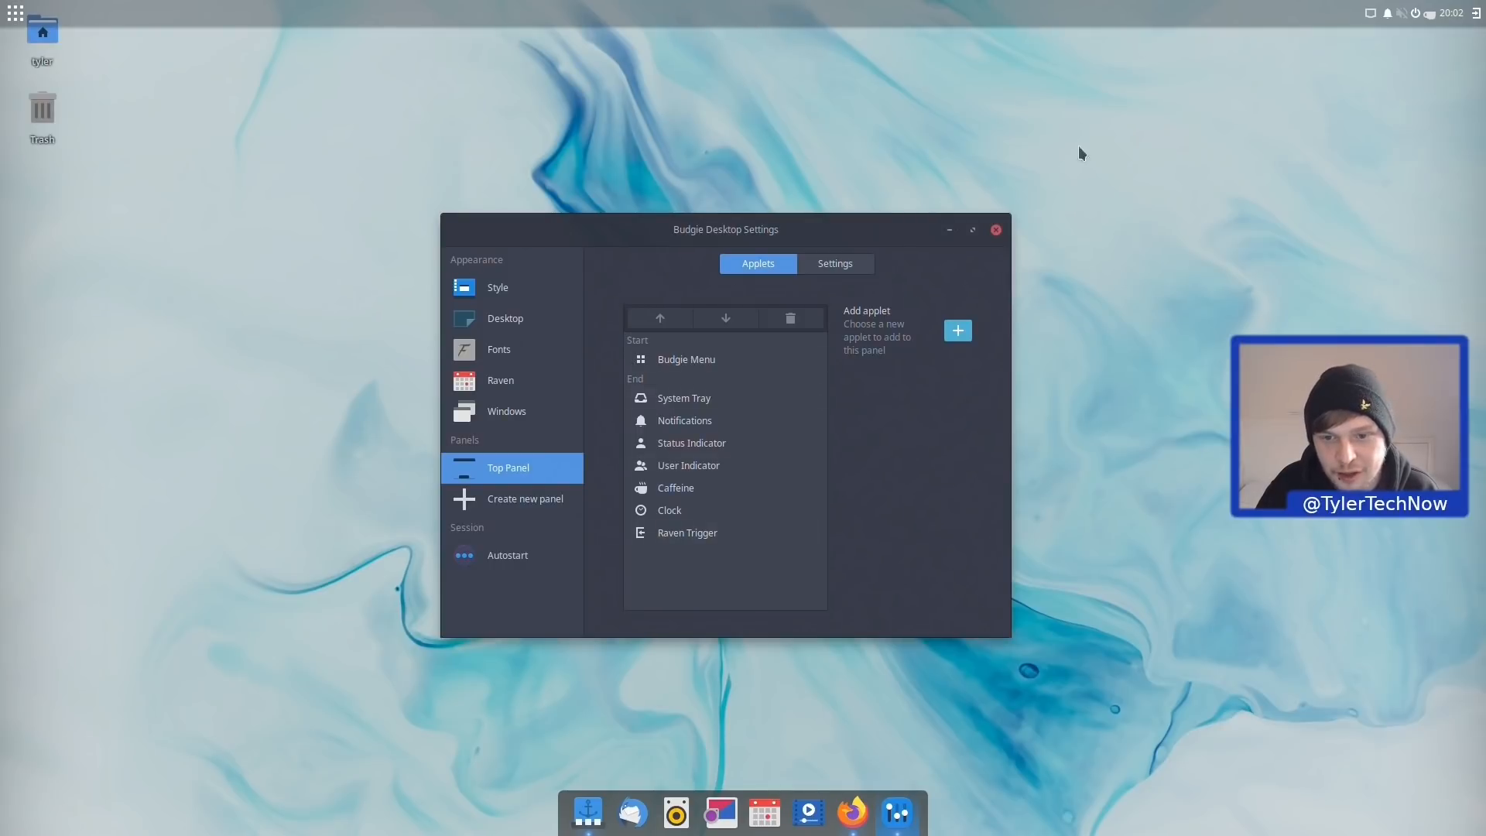
click(836, 265)
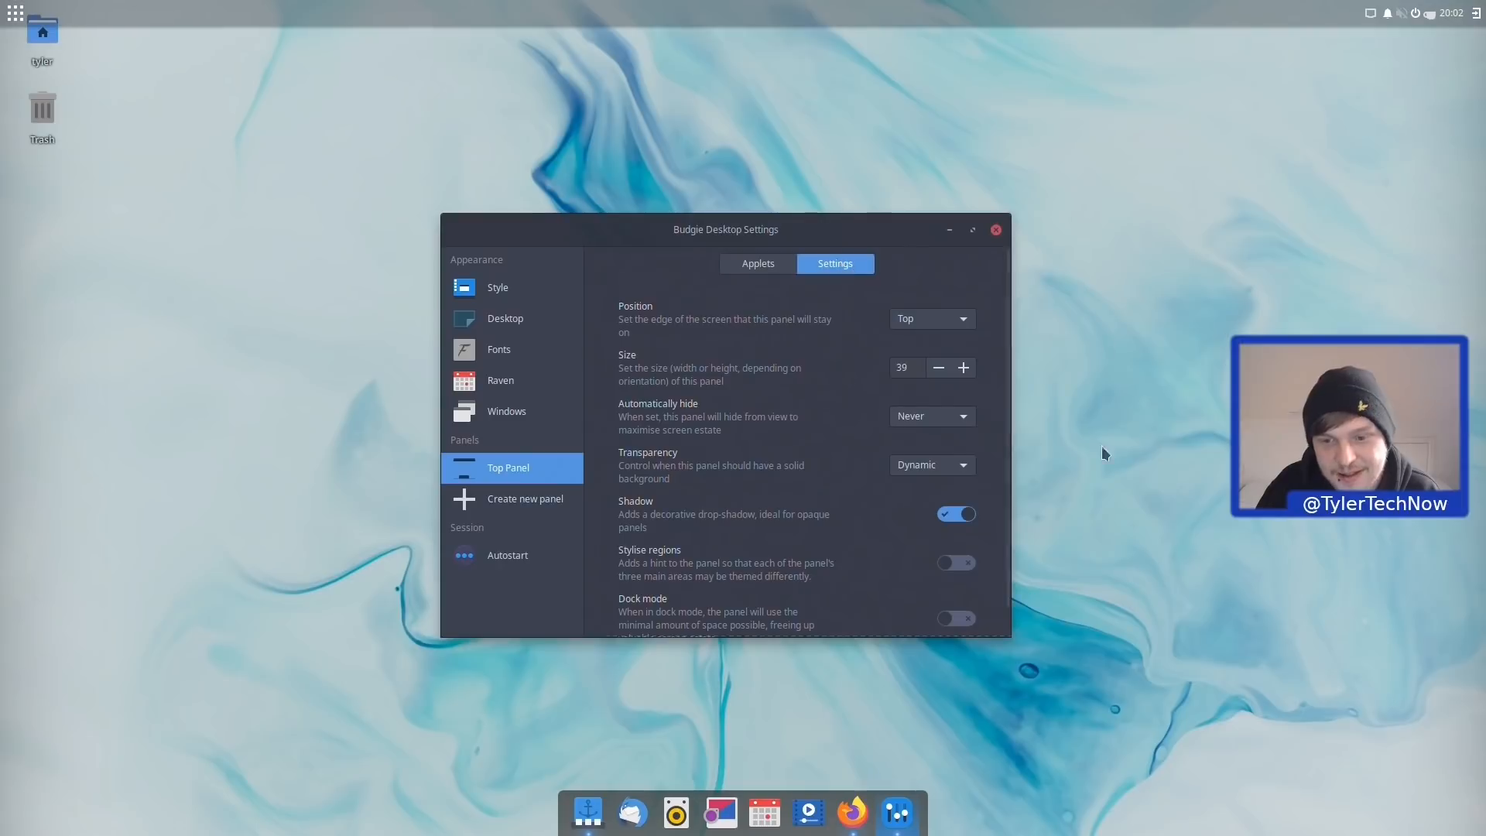
click(927, 469)
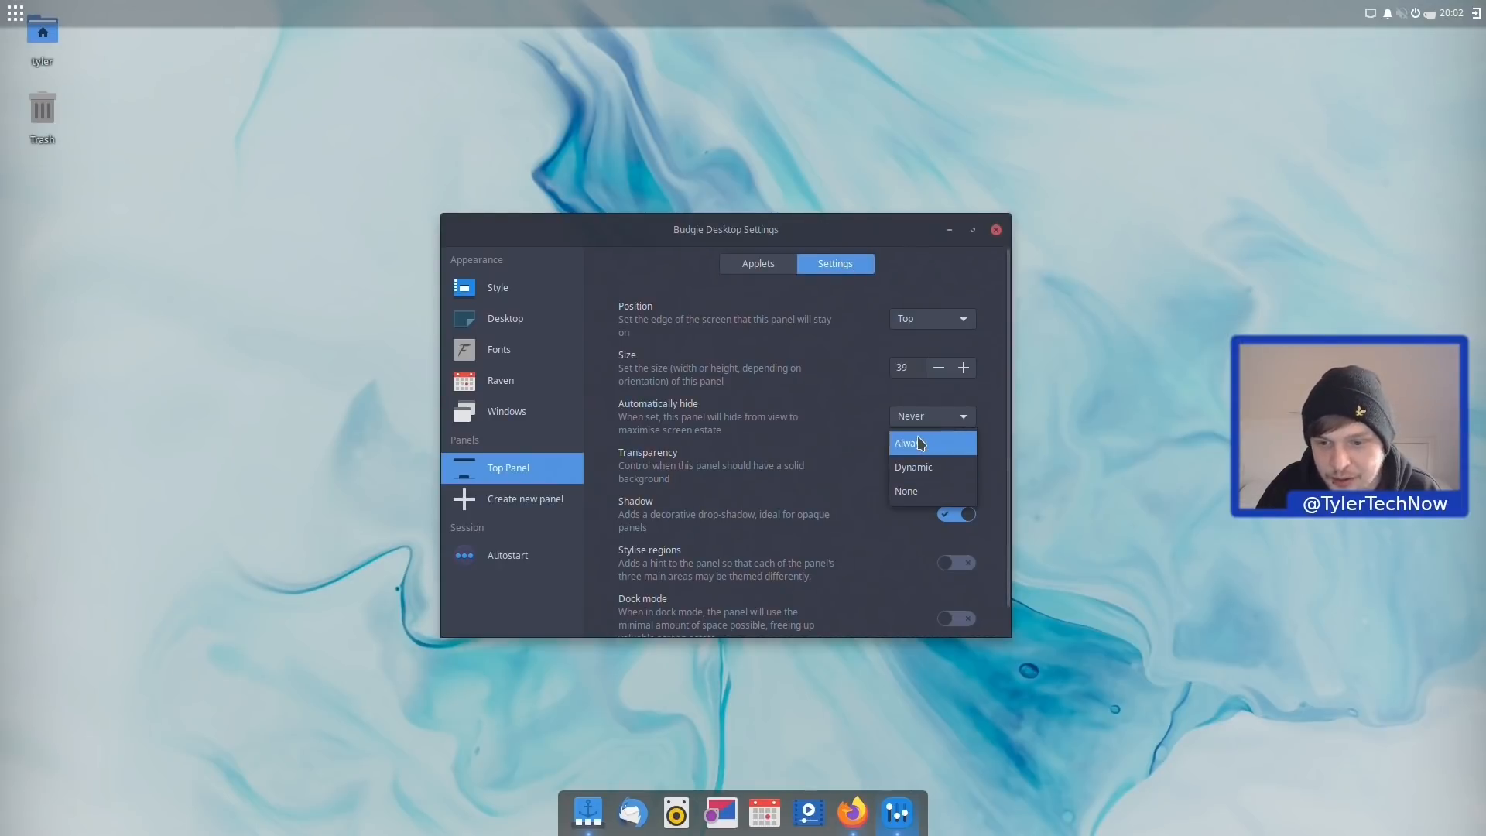
click(914, 467)
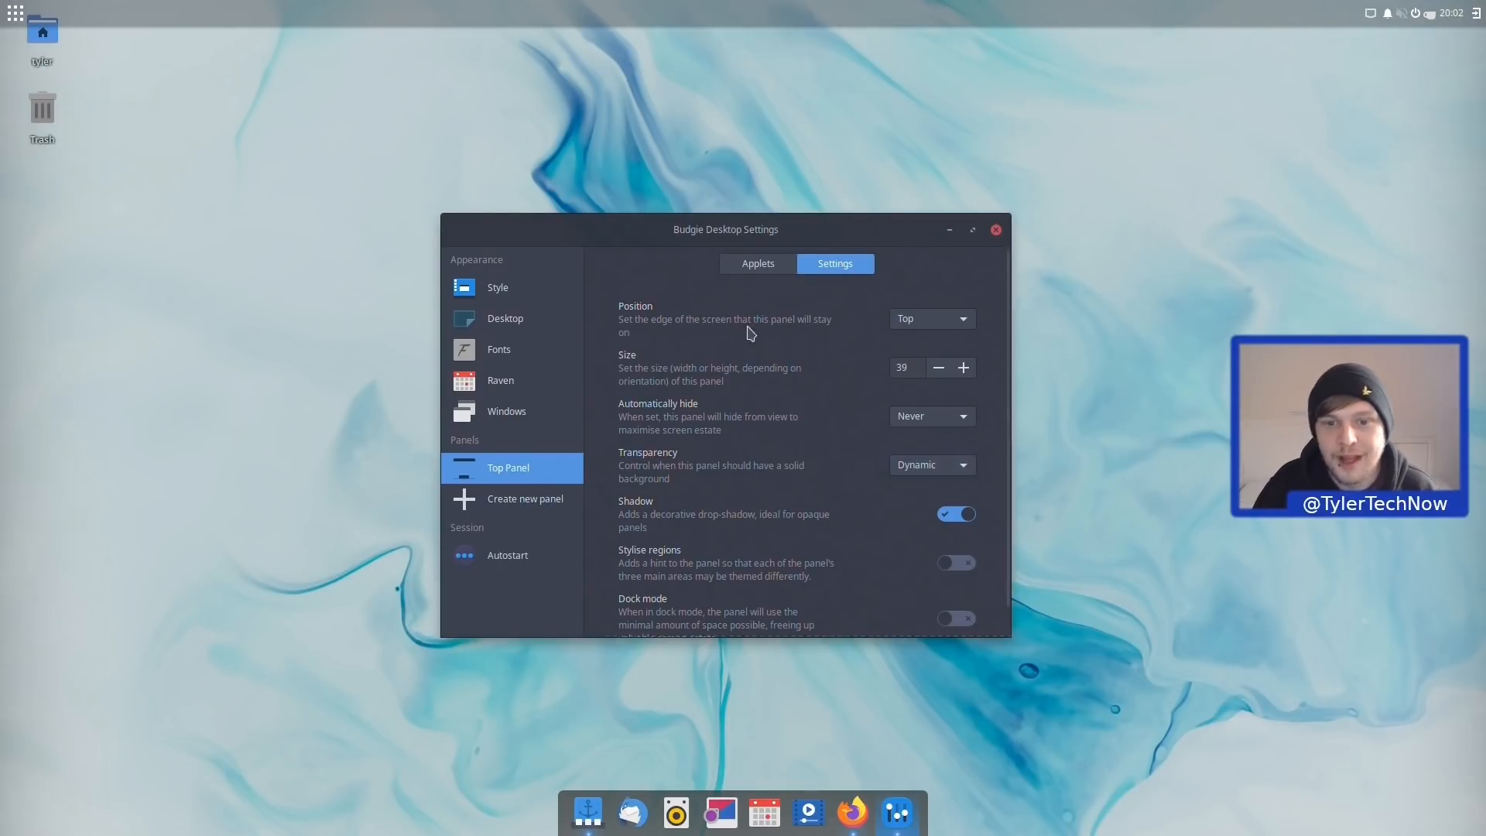
Step: Maximise and restore the Budgie Desktop Settings window to check the top panel's transparency, and close the window
double_click(718, 230)
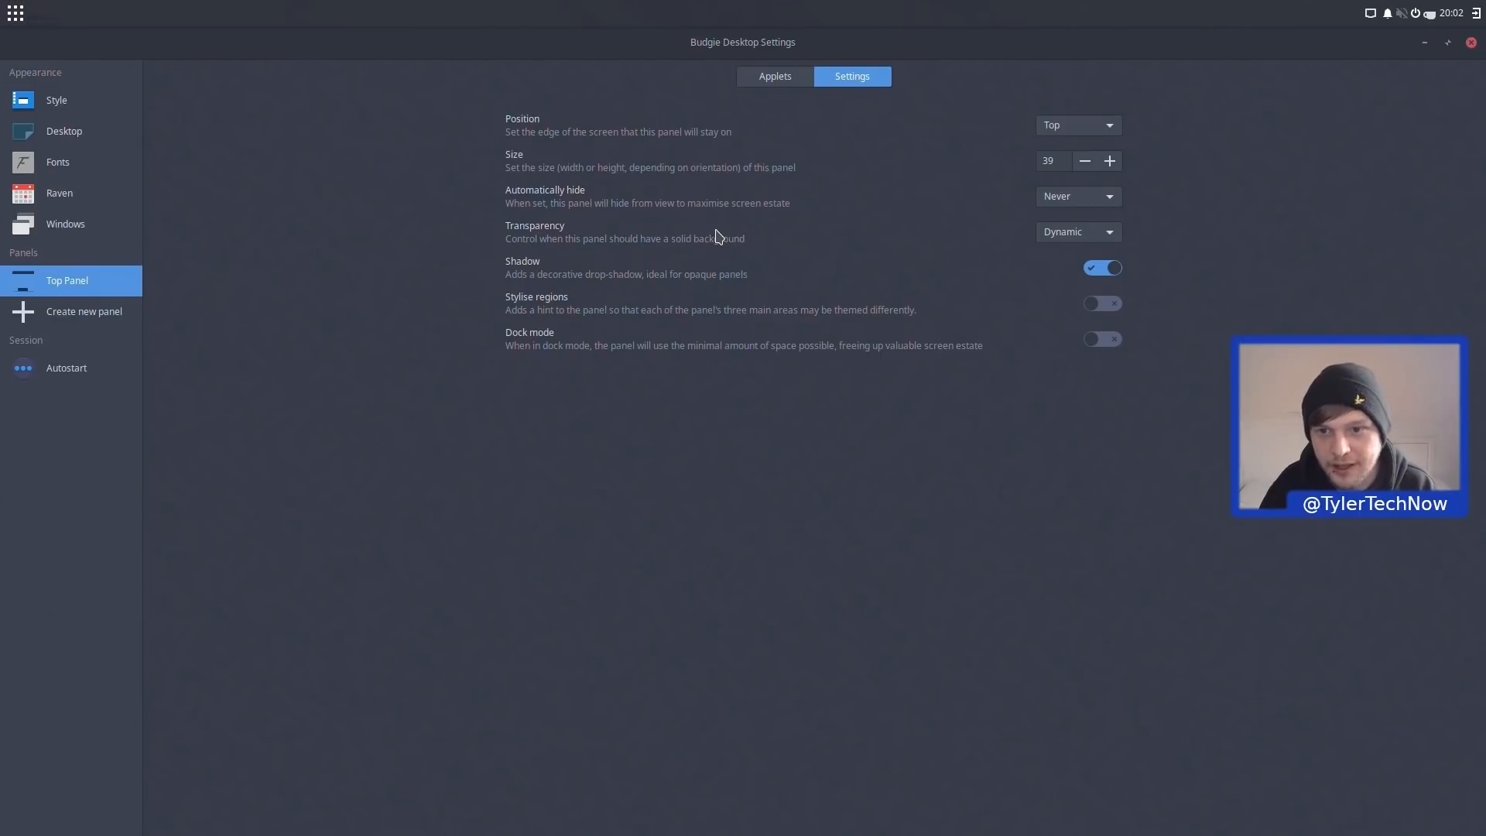
double_click(766, 45)
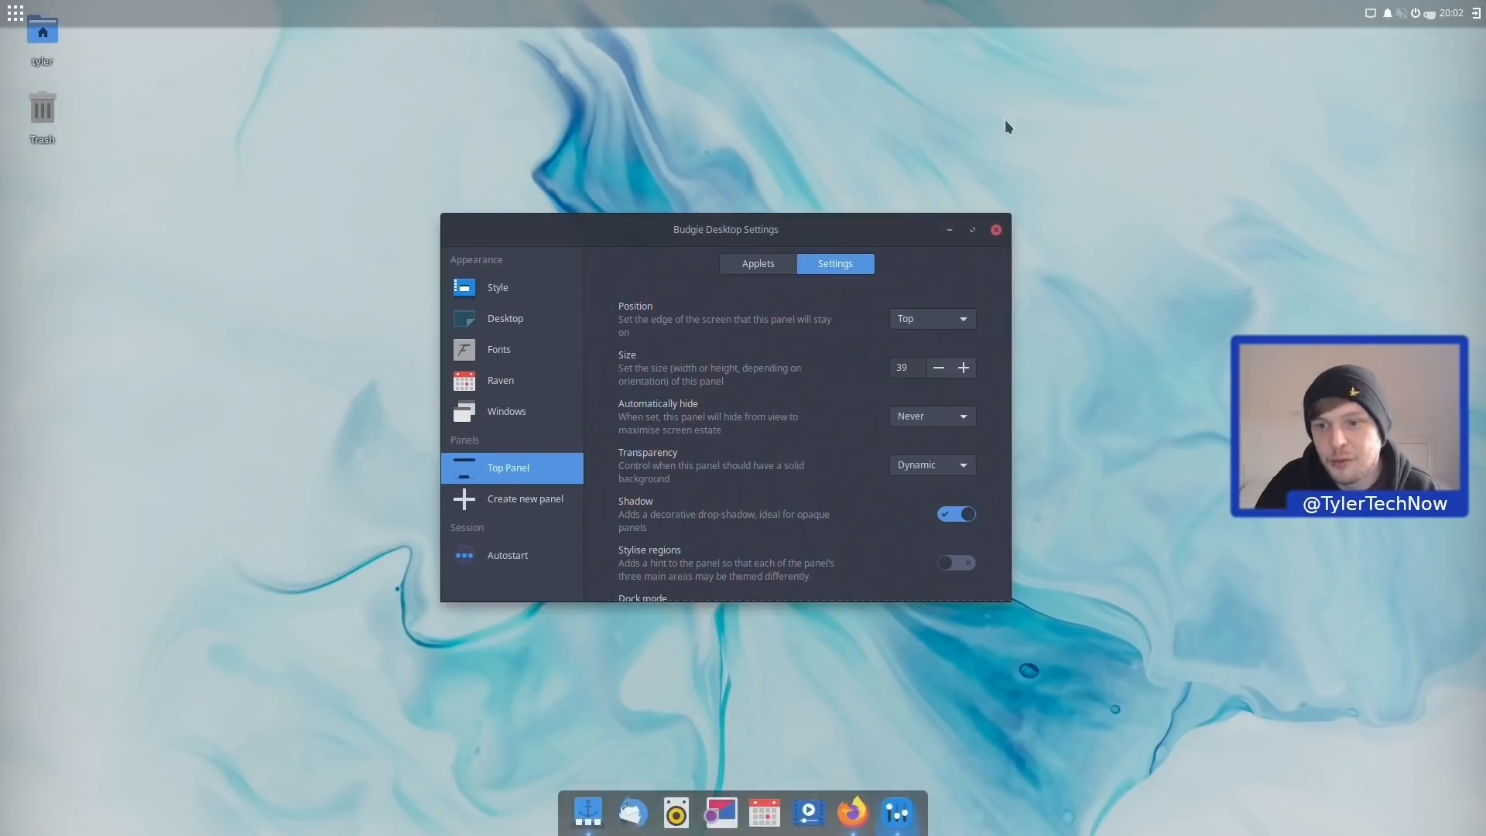
click(997, 232)
Step: Switch to Firefox, open Flatpak's setup instructions for Solus and copy the command that adds the Flathub repository
click(873, 811)
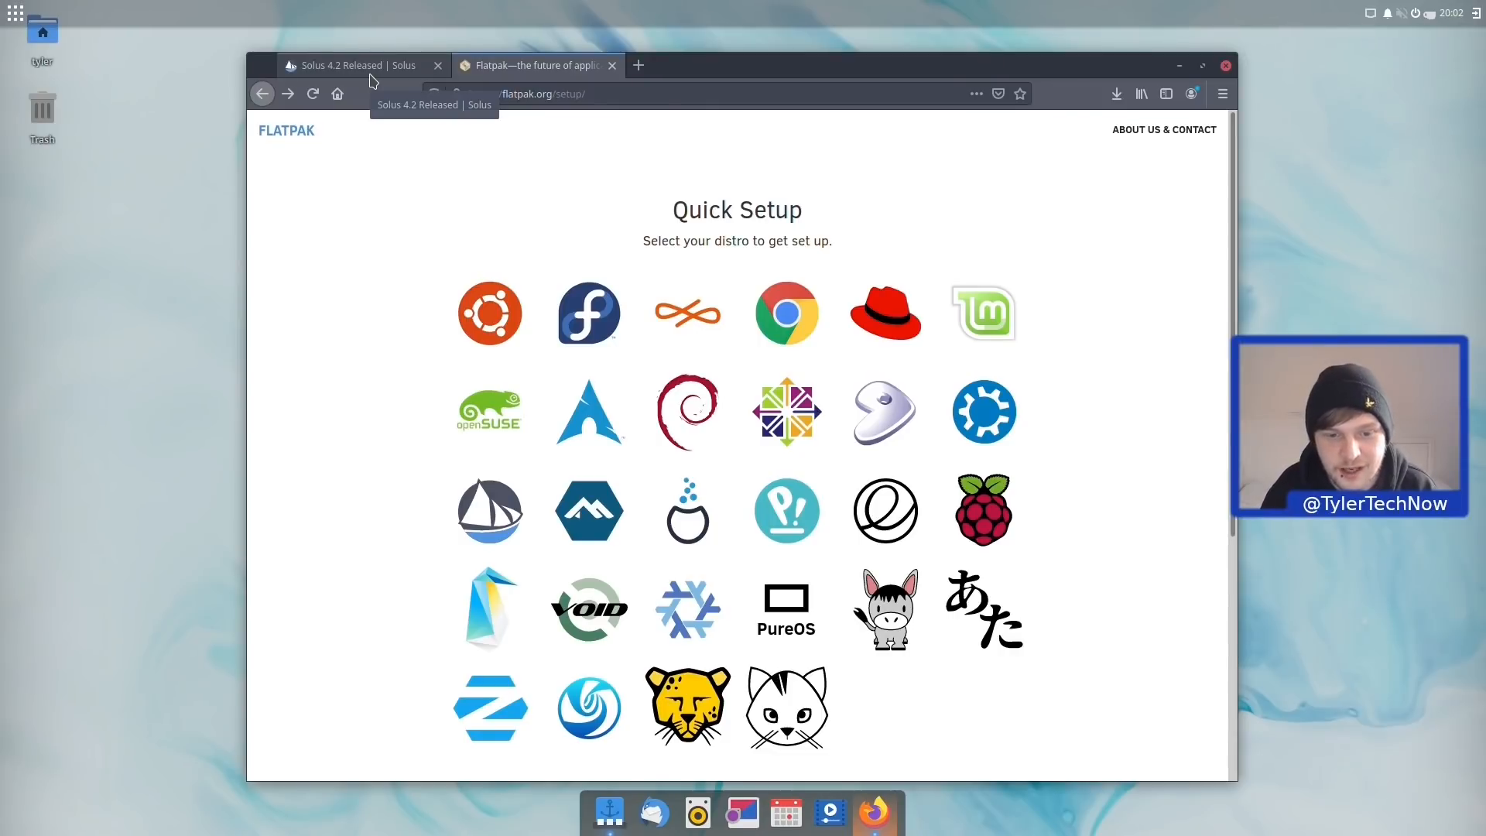
click(491, 520)
scroll(522, 488, down, 2)
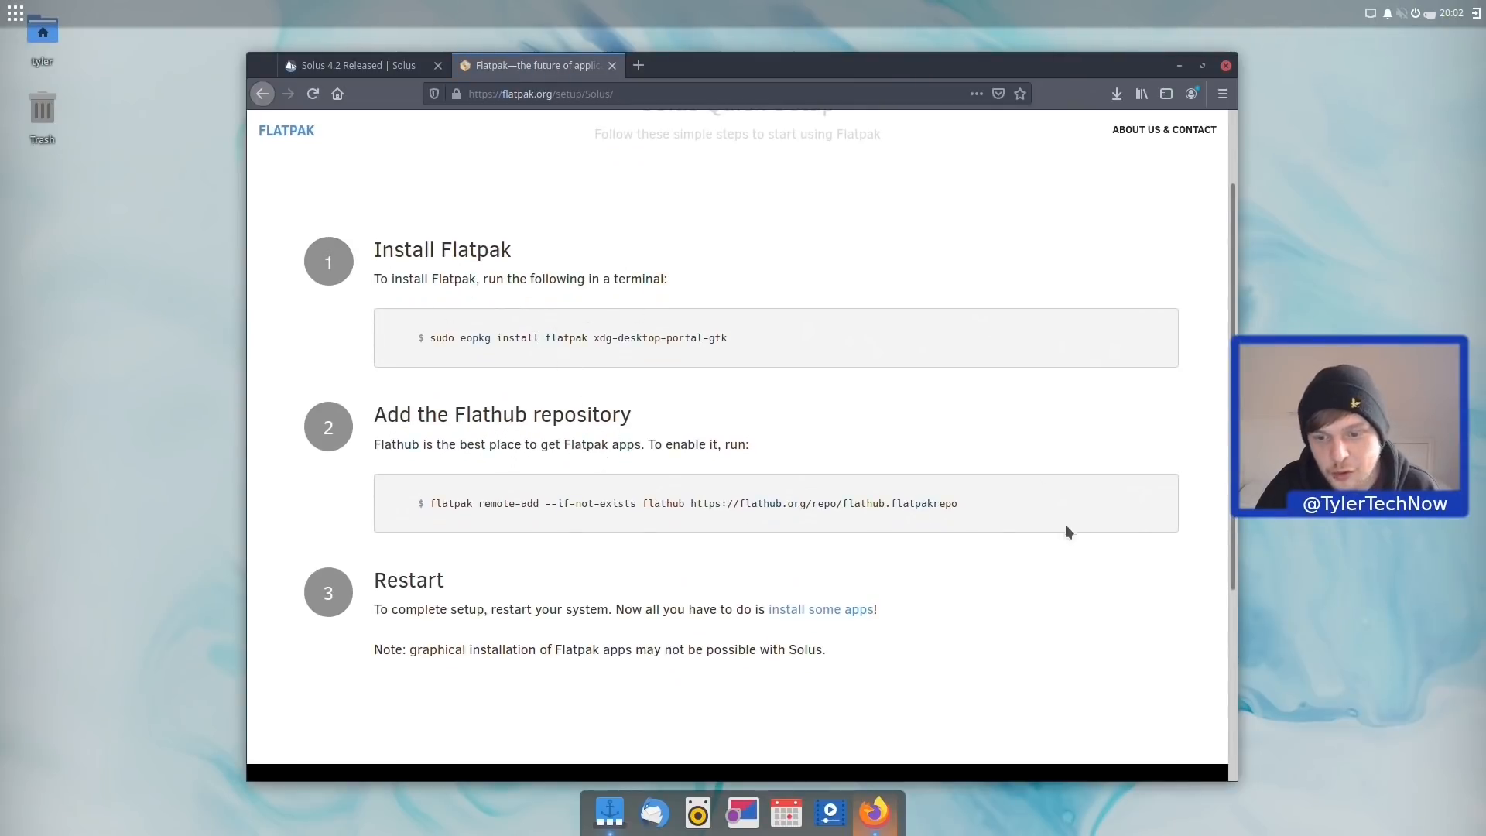
drag(966, 505, 428, 503)
right_click(427, 503)
click(473, 509)
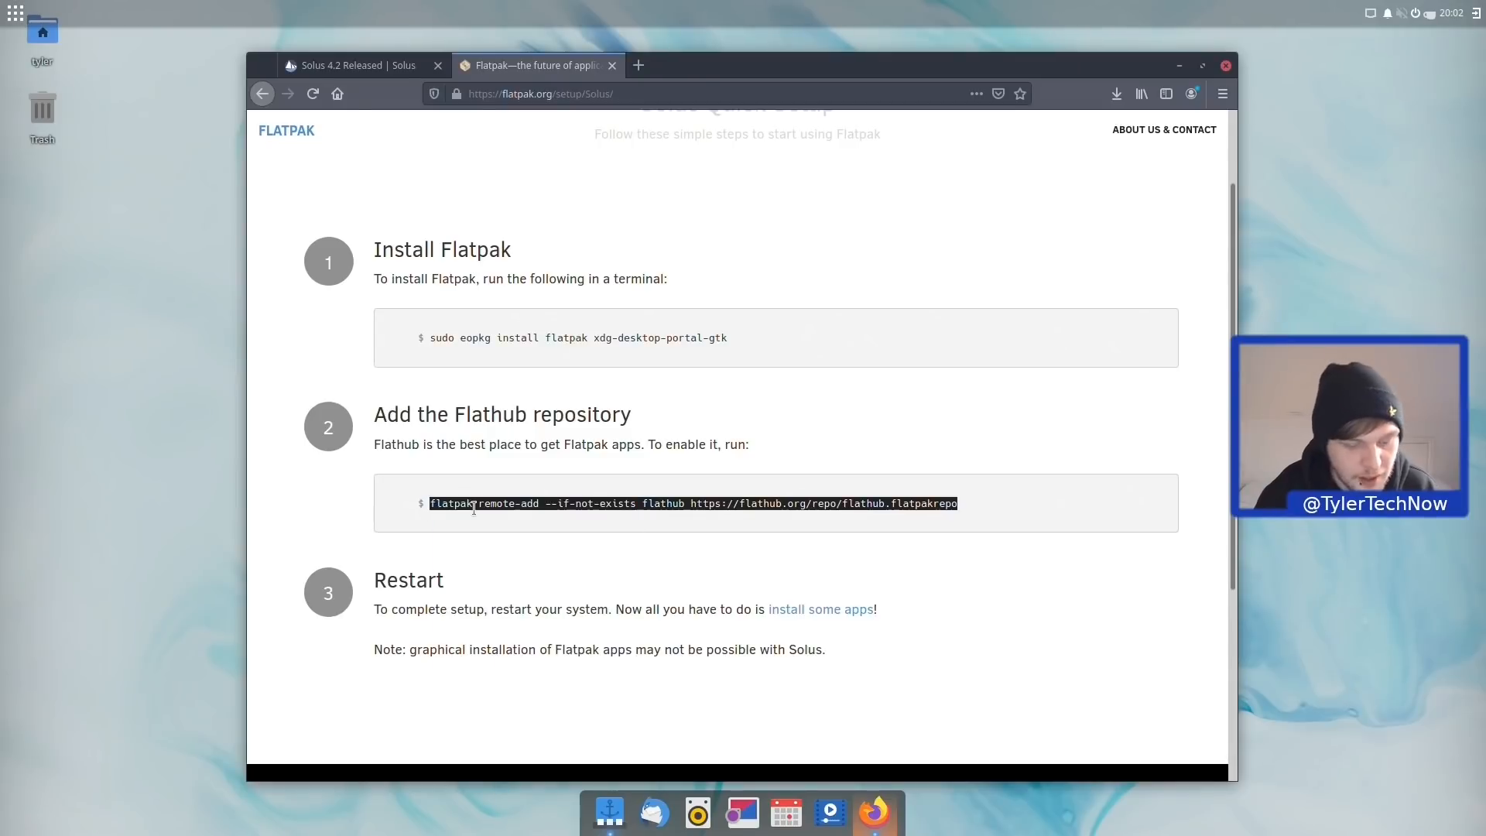
Step: Run the copied "flatpak remote-add --if-not-exists flathub" command in a new terminal and enter the account password for authentication
key(ctrl+alt+t)
key(ctrl+shift+v)
key(Return)
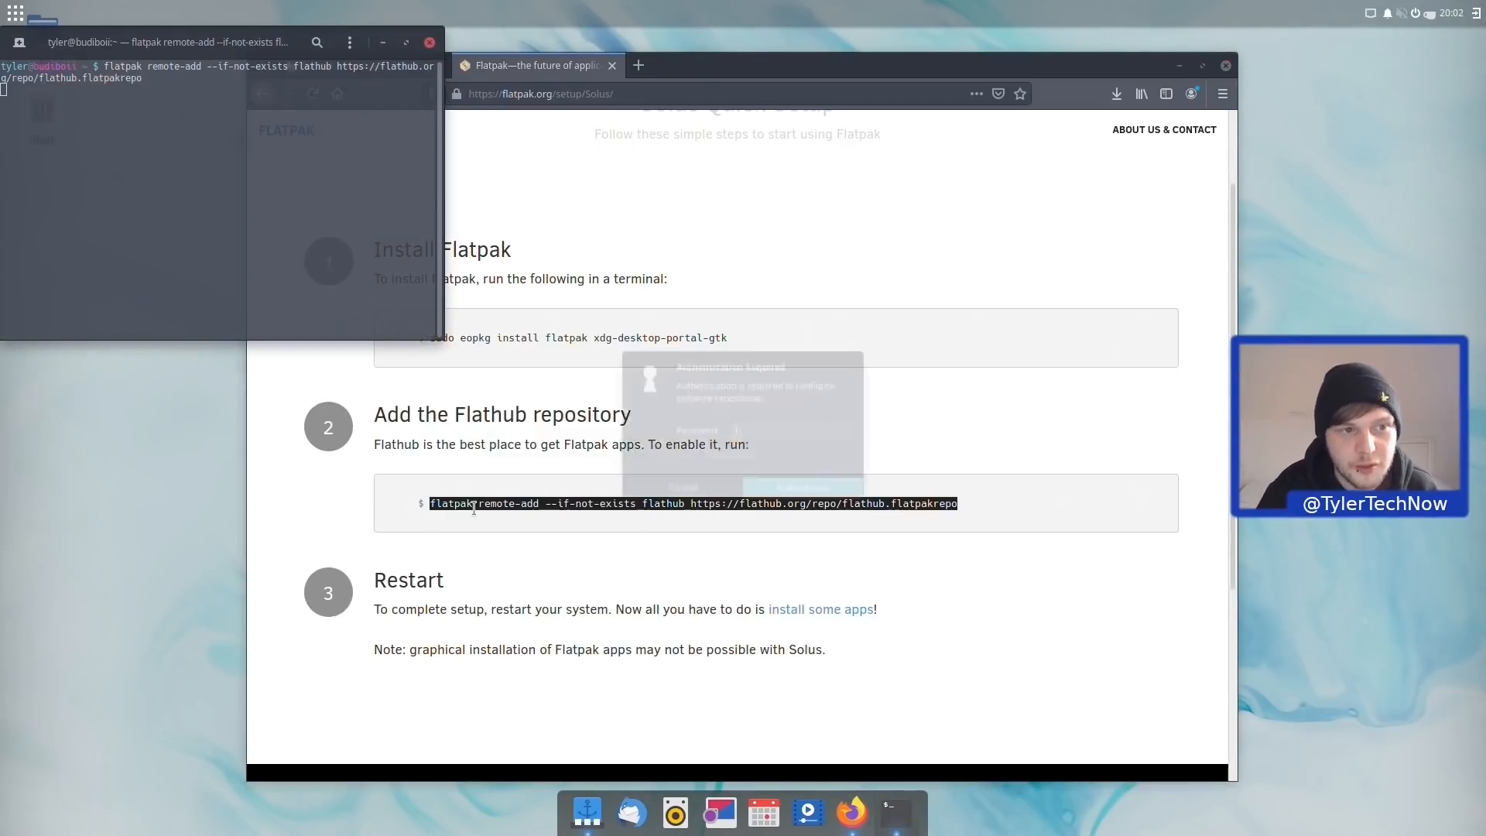
text(*********)
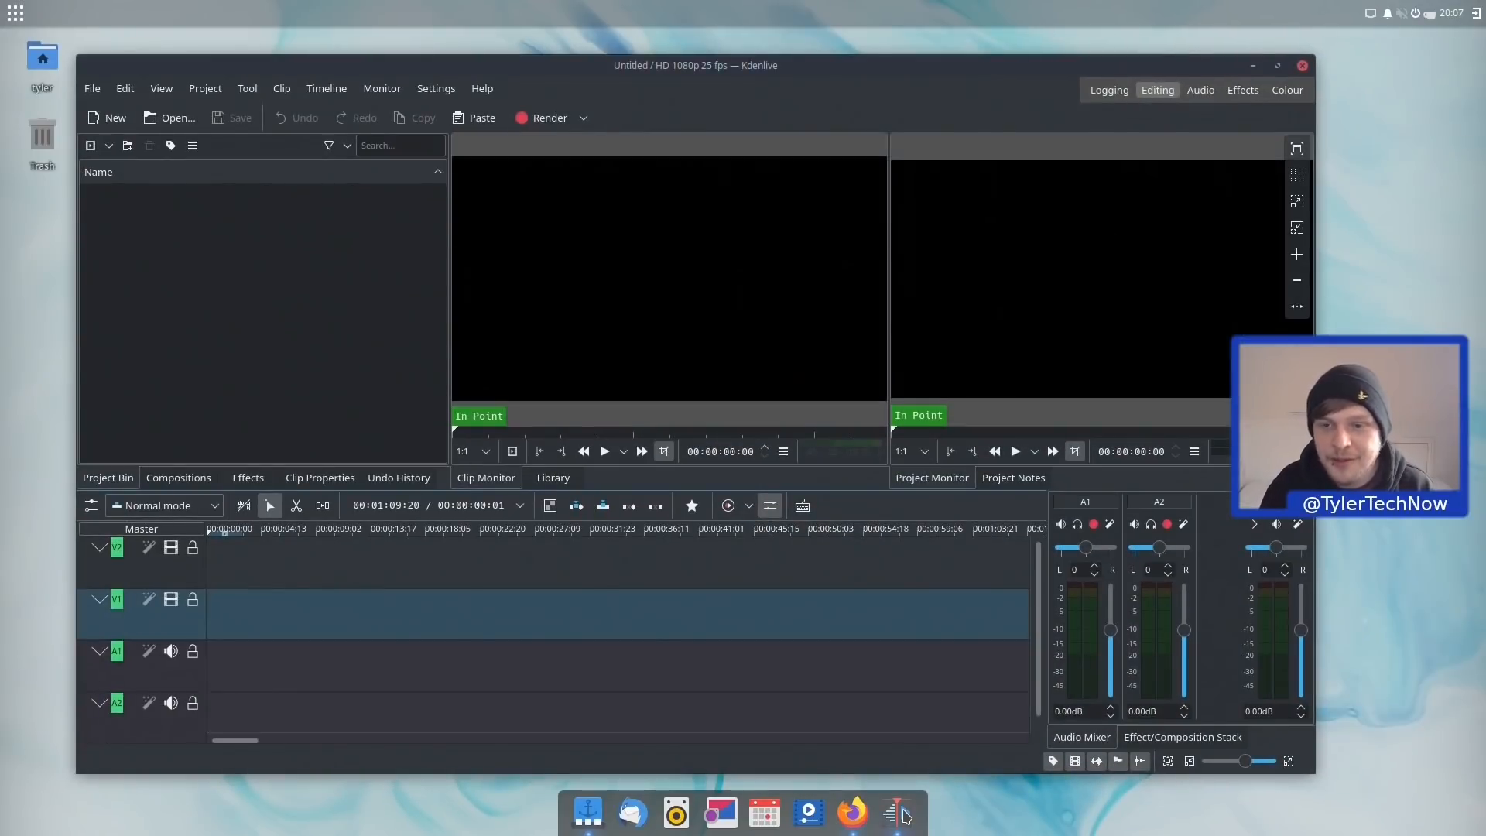
Step: Minimise Kdenlive, switch to Firefox and review the Solus 4.2 release announcement, highlighting "hardware enablement." in its introduction
click(1254, 67)
click(851, 823)
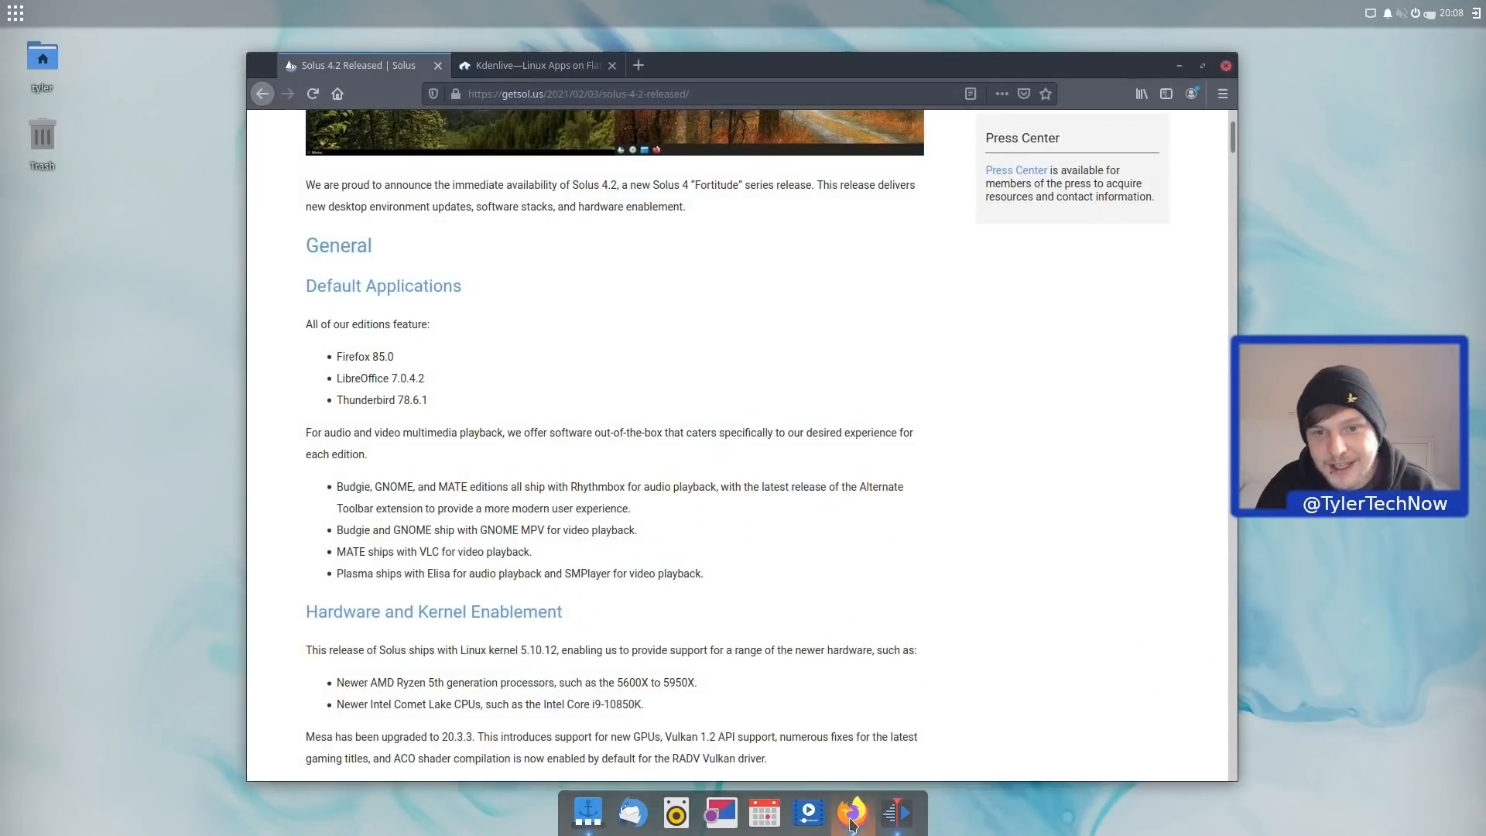
scroll(848, 395, up, 4)
scroll(828, 380, up, 3)
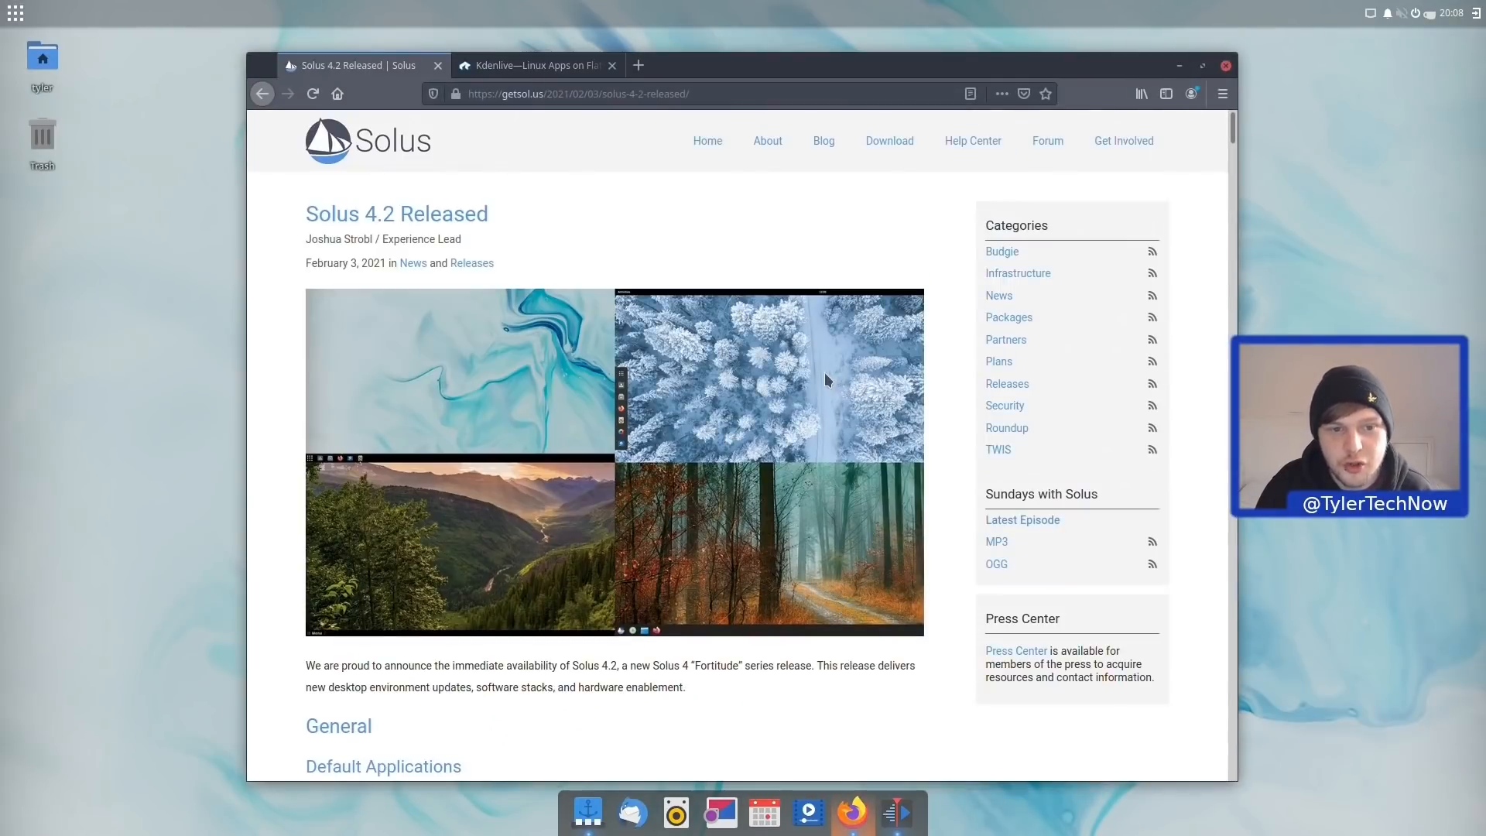
scroll(613, 373, down, 3)
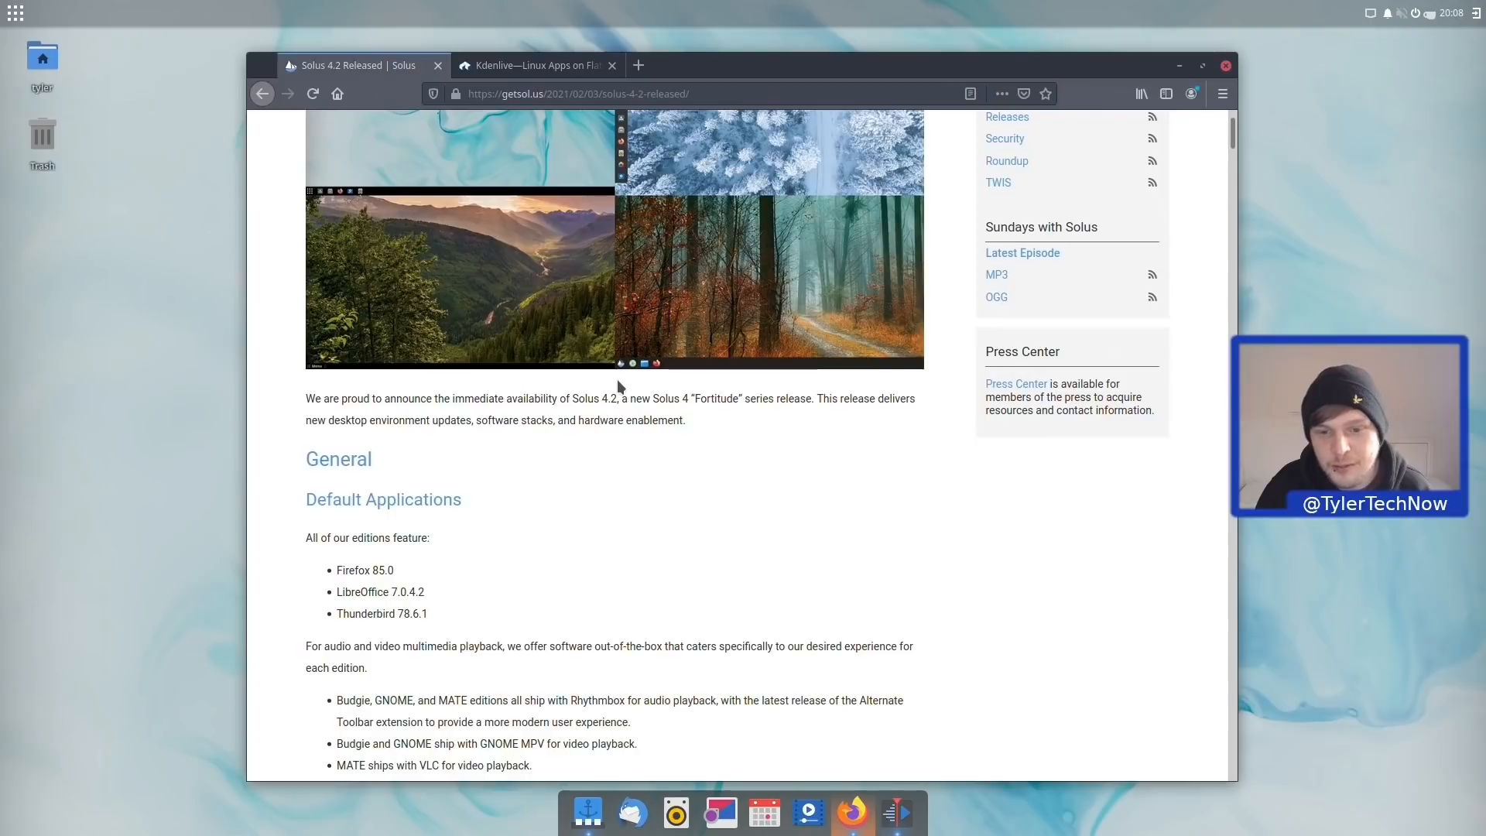
scroll(618, 385, down, 2)
drag(577, 264, 651, 260)
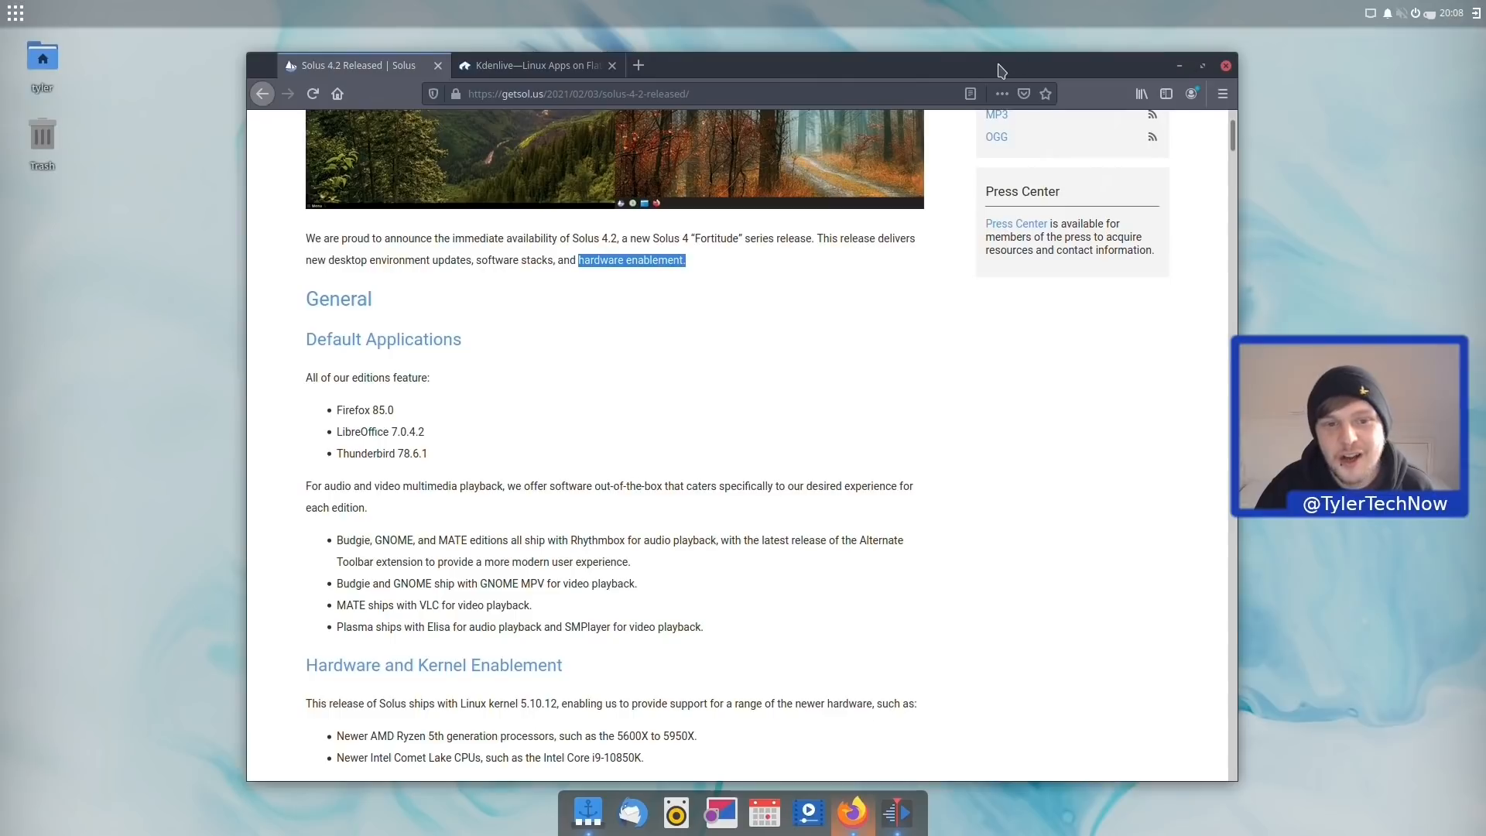
scroll(779, 411, up, 5)
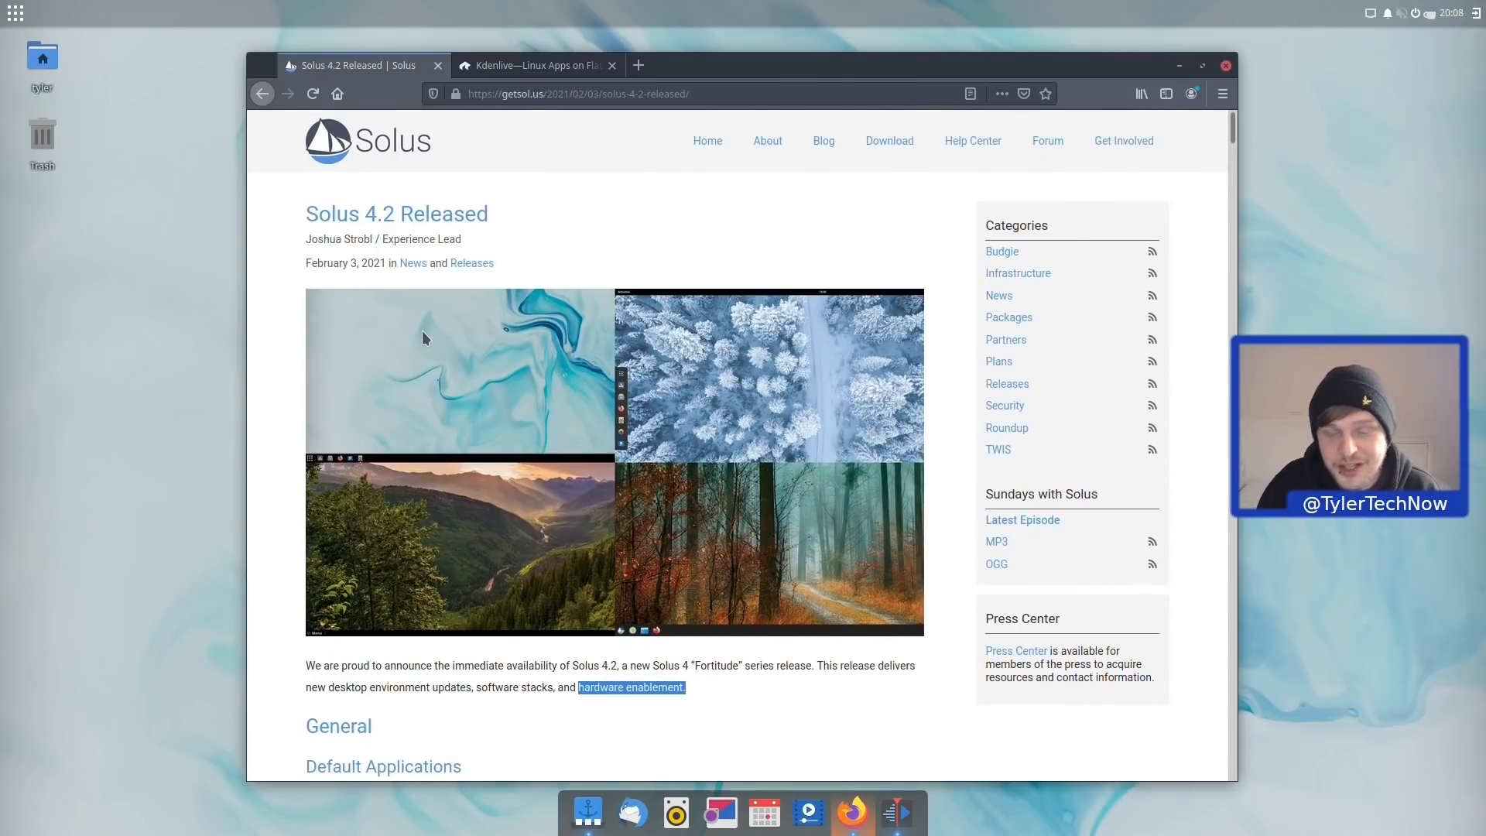